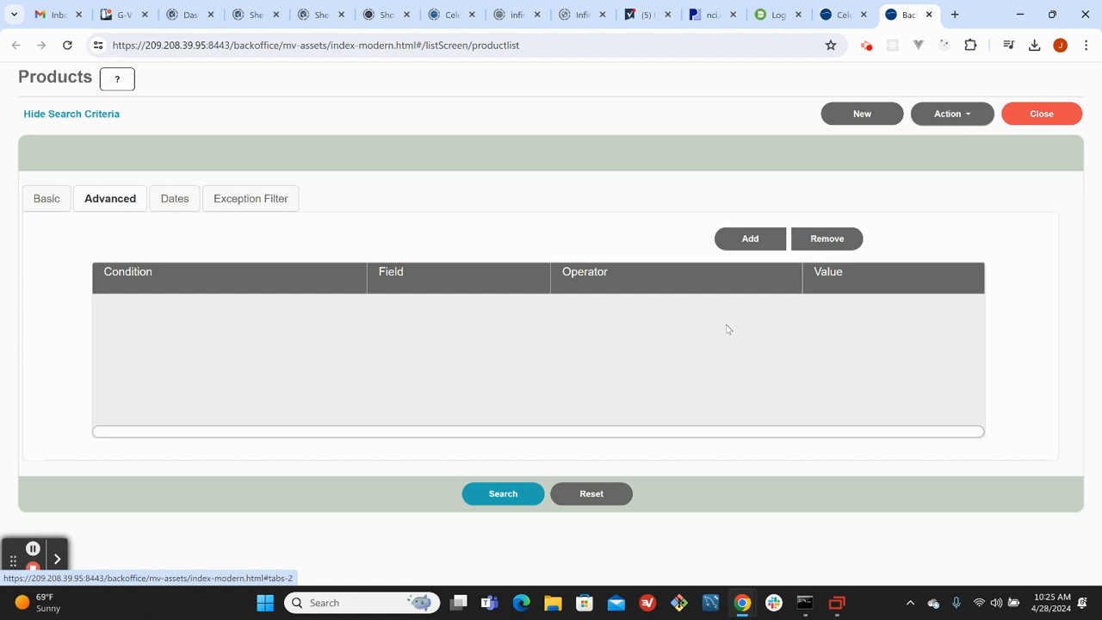
# Add an advanced search condition to the product filter and set its field to VENDORS / REPORTING
pyautogui.click(752, 239)
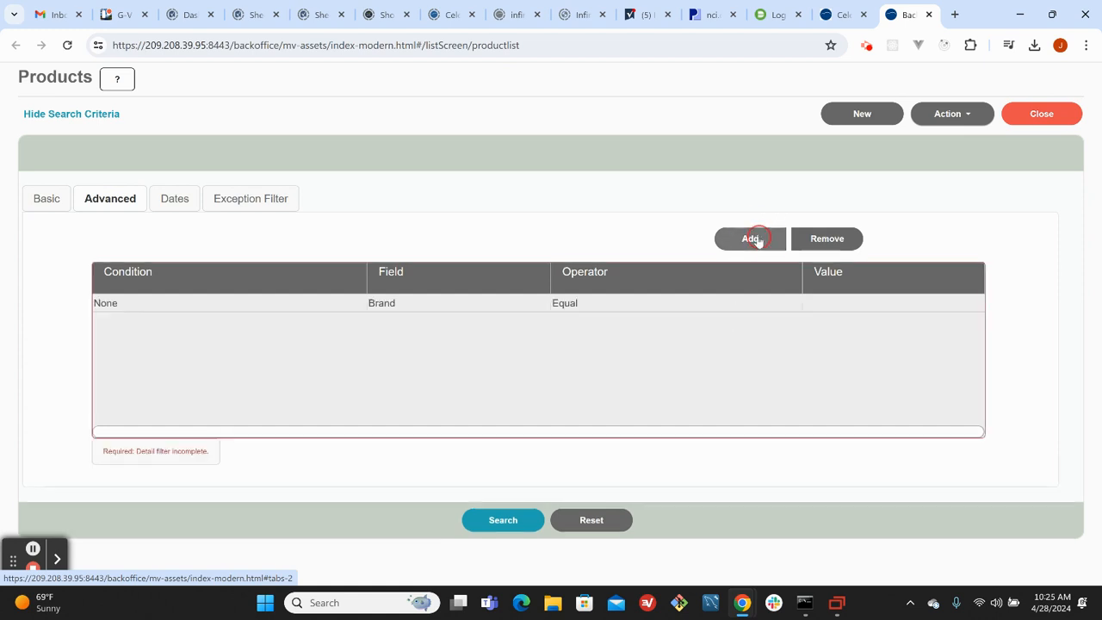
pyautogui.click(445, 304)
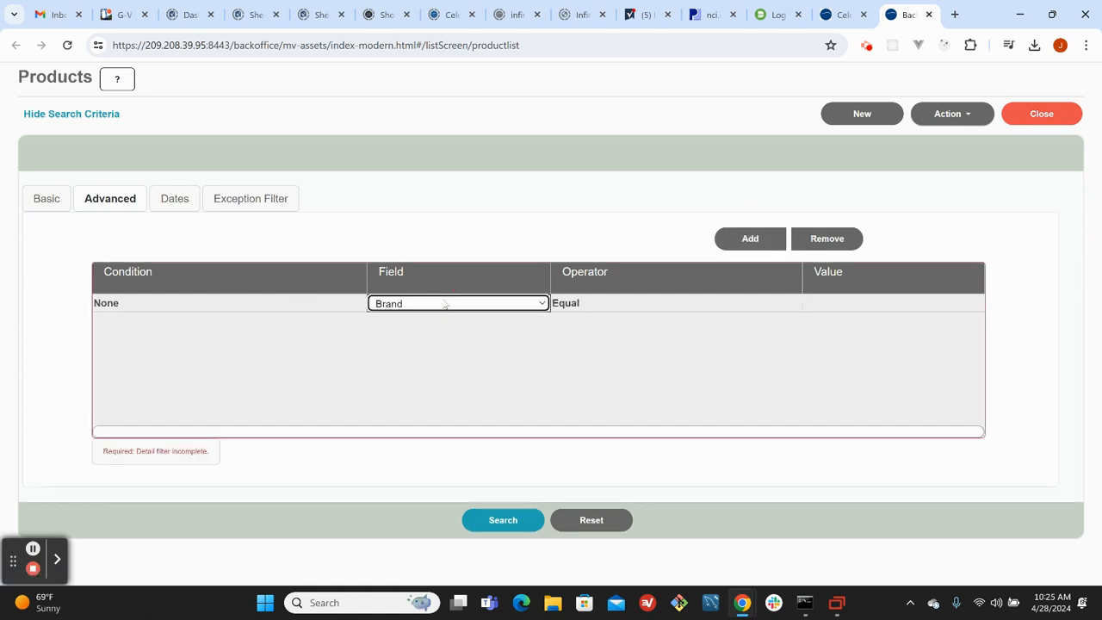
pyautogui.click(543, 304)
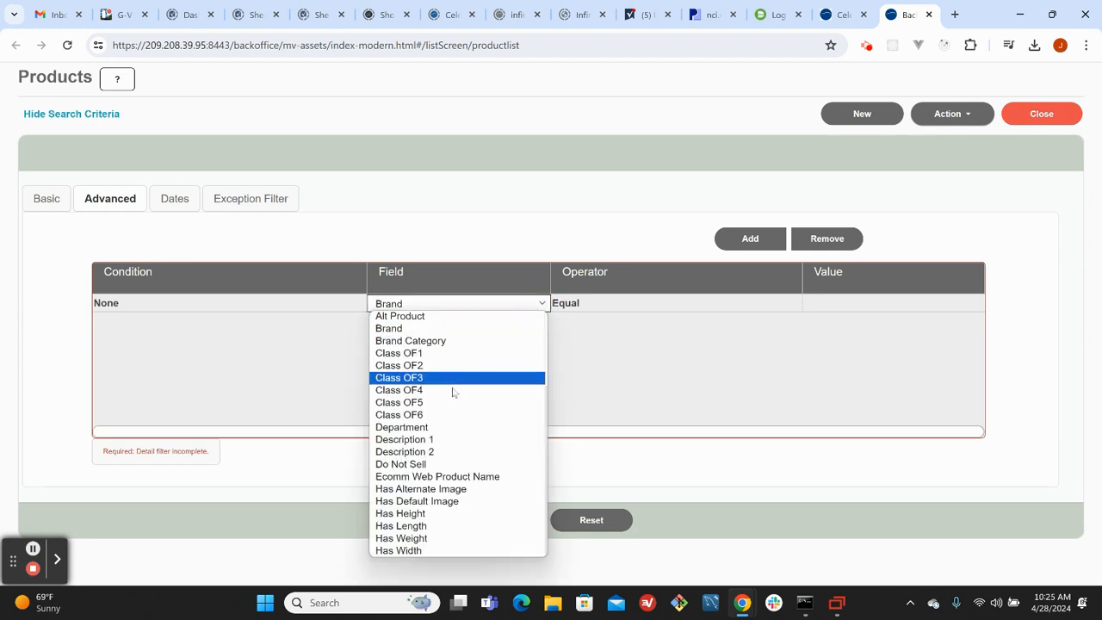
pyautogui.scroll(-5, 455, 408)
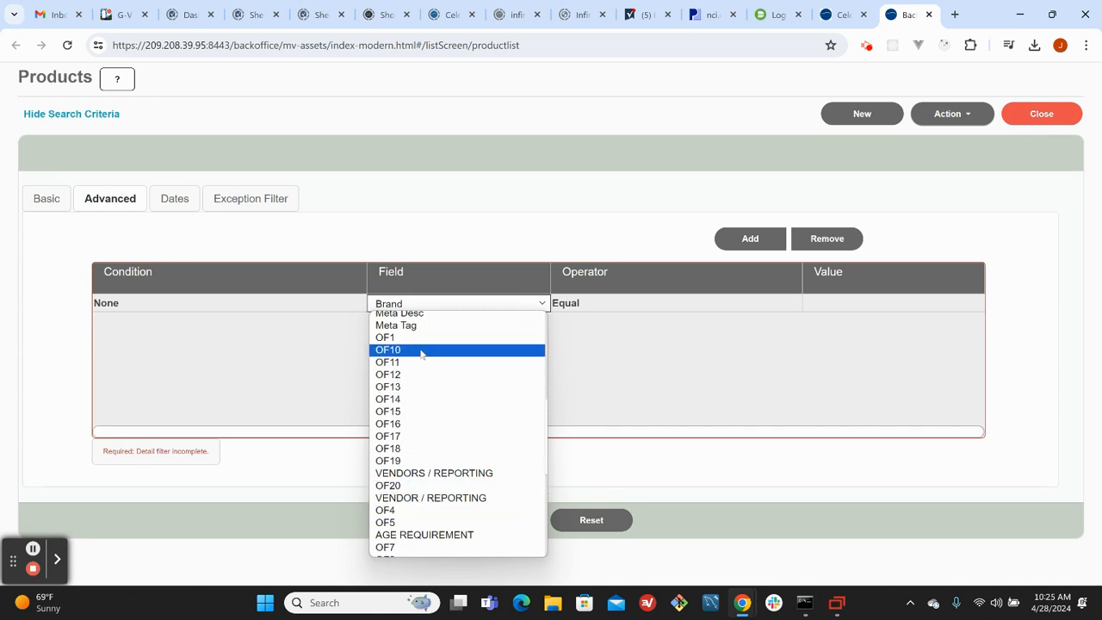
pyautogui.scroll(-4, 421, 426)
pyautogui.scroll(3, 420, 424)
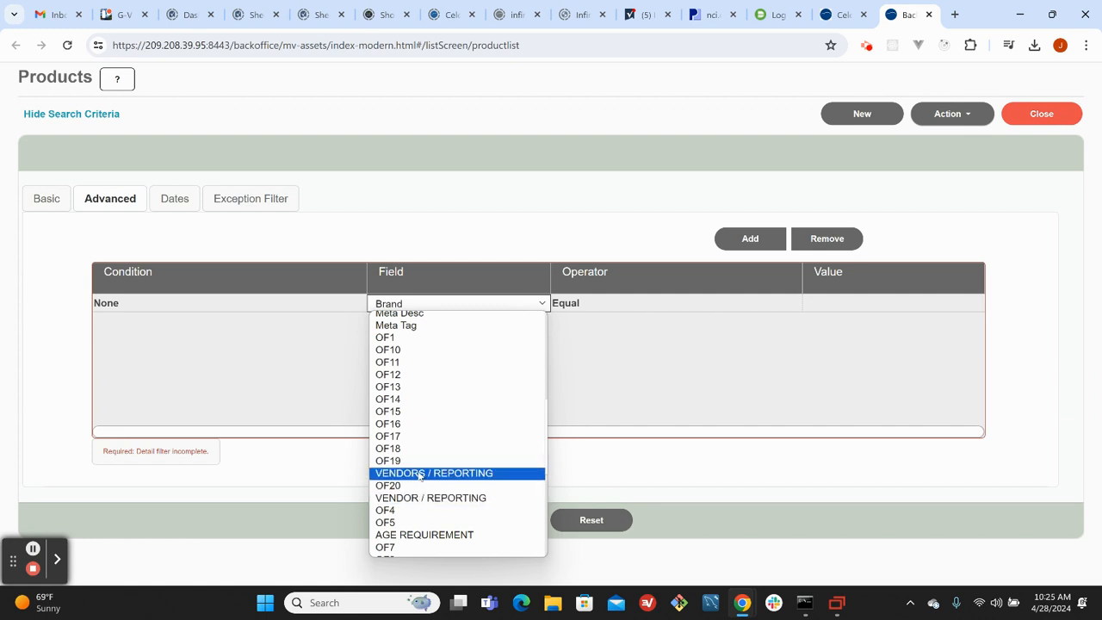
pyautogui.click(430, 474)
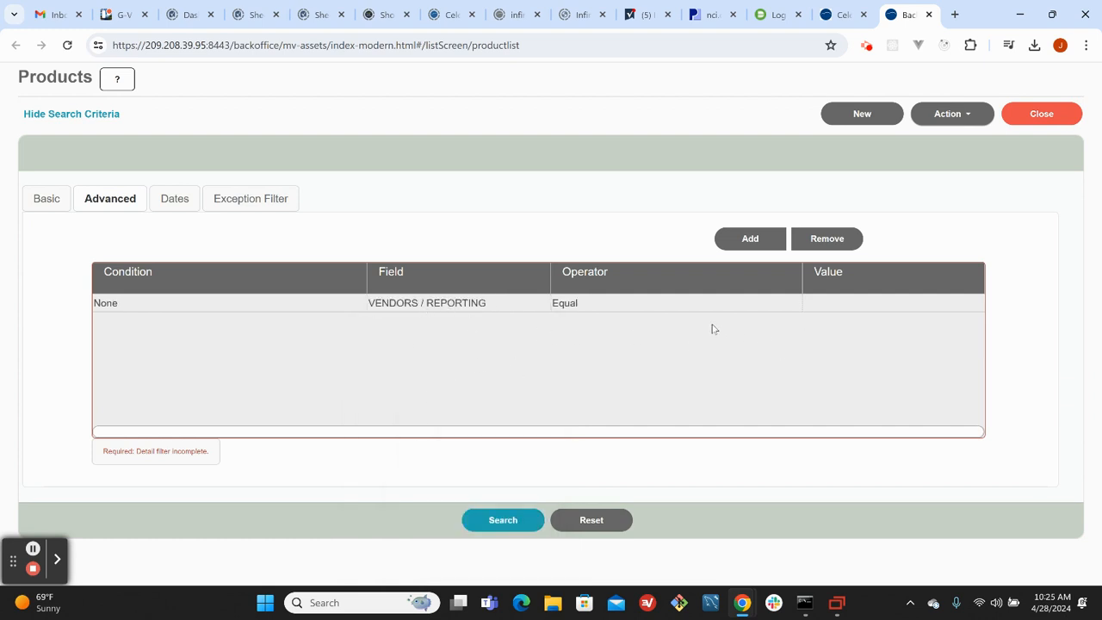
# Set the VENDORS / REPORTING condition's value to A2Z WHOLESALE
pyautogui.click(840, 307)
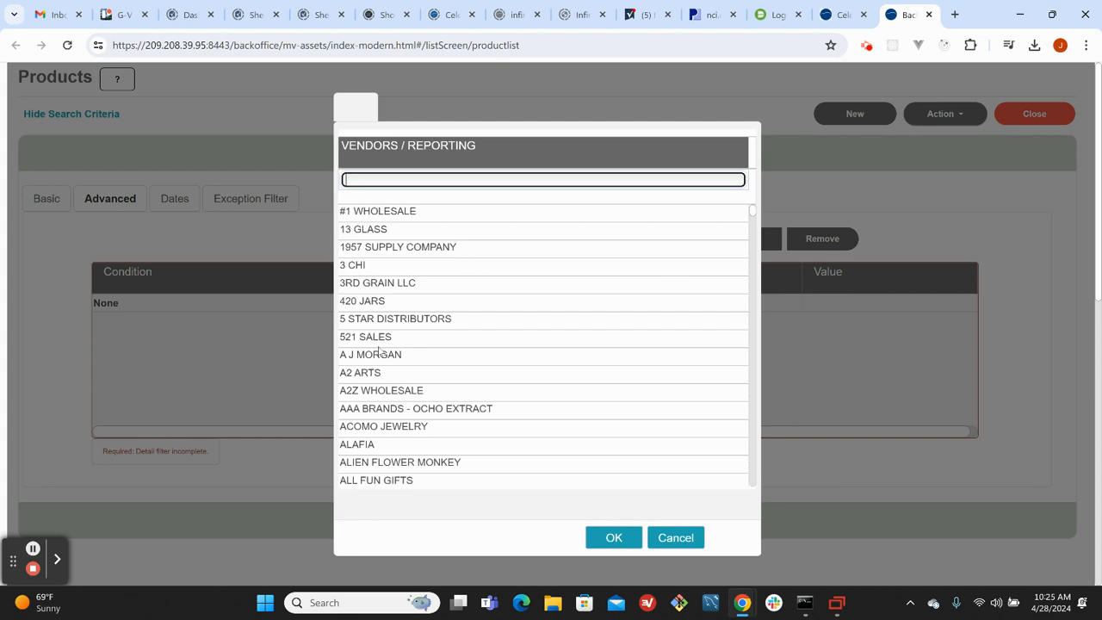
pyautogui.click(368, 393)
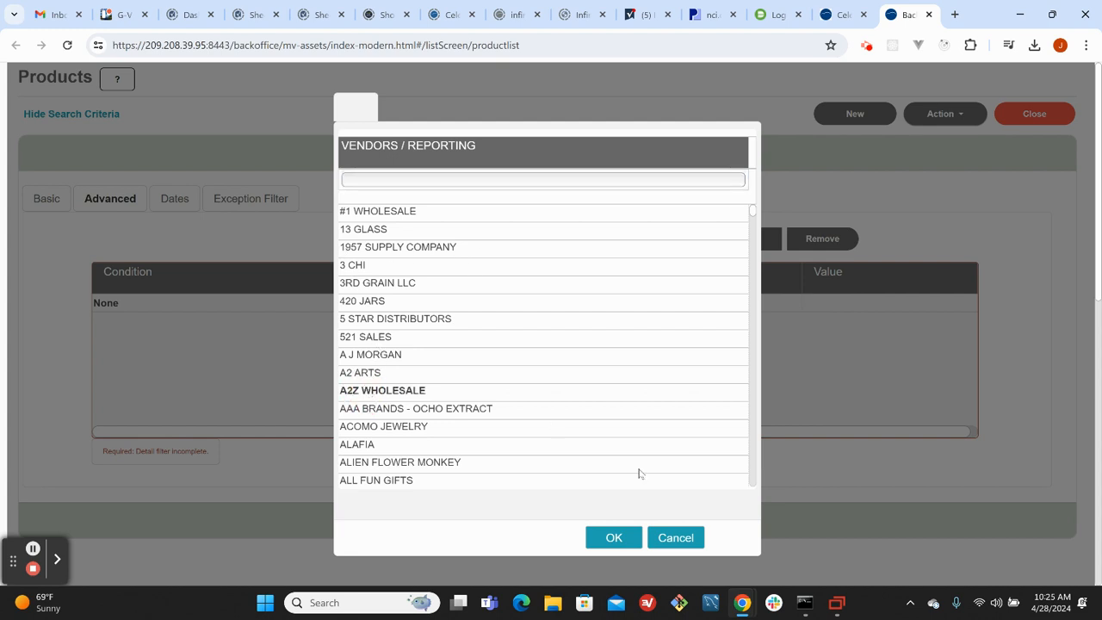
pyautogui.click(612, 538)
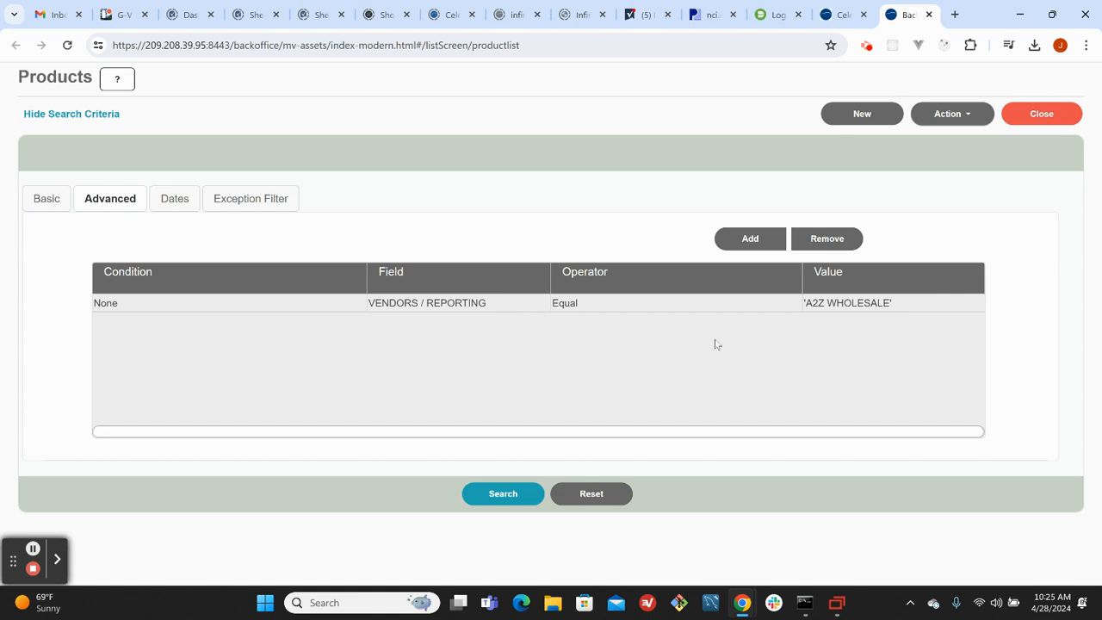
# Add a second advanced search condition and set its field to Department
pyautogui.click(750, 239)
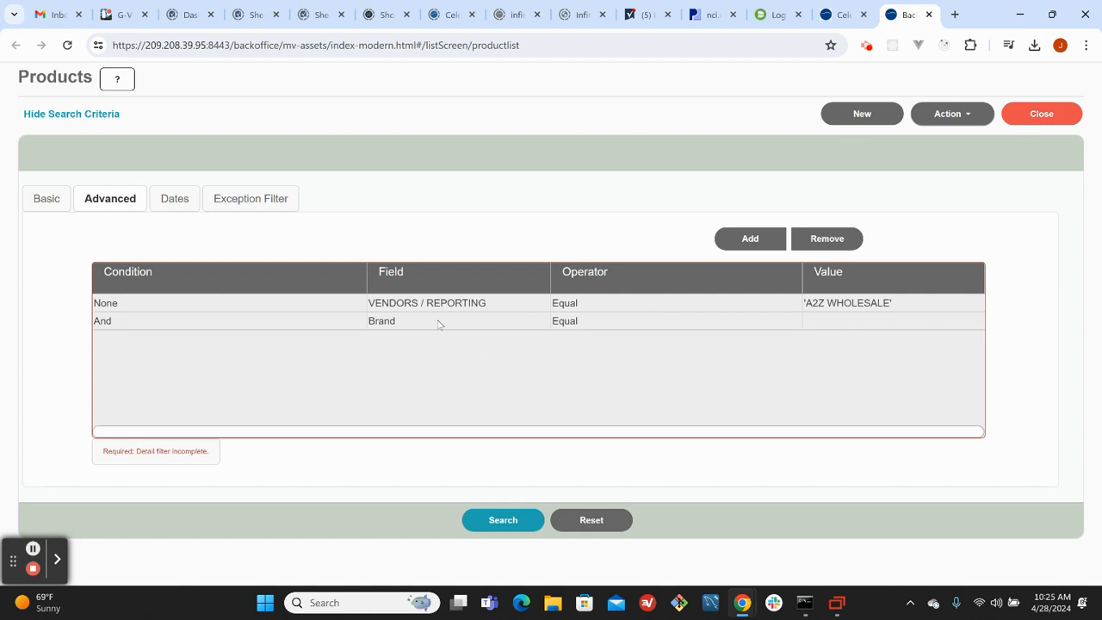
pyautogui.click(438, 322)
pyautogui.click(439, 323)
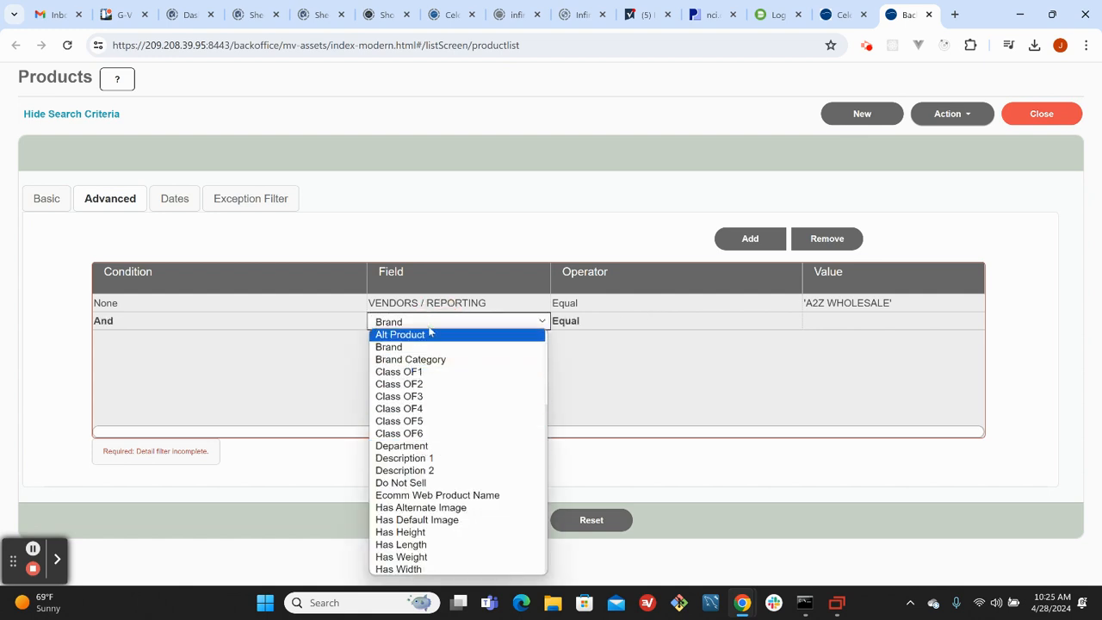
pyautogui.press('d')
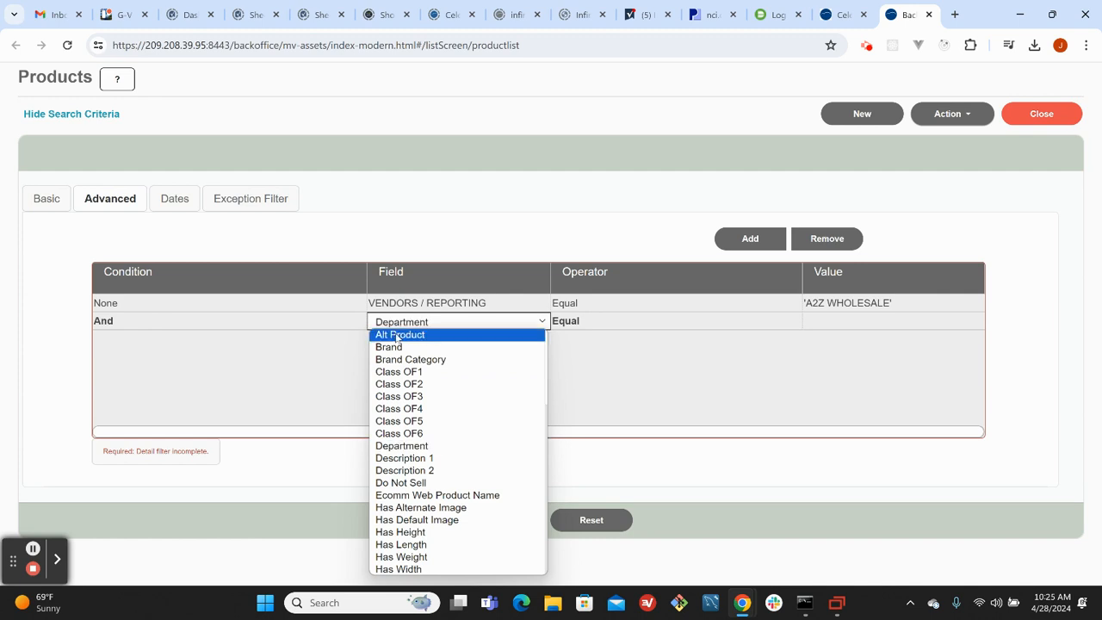
pyautogui.click(418, 446)
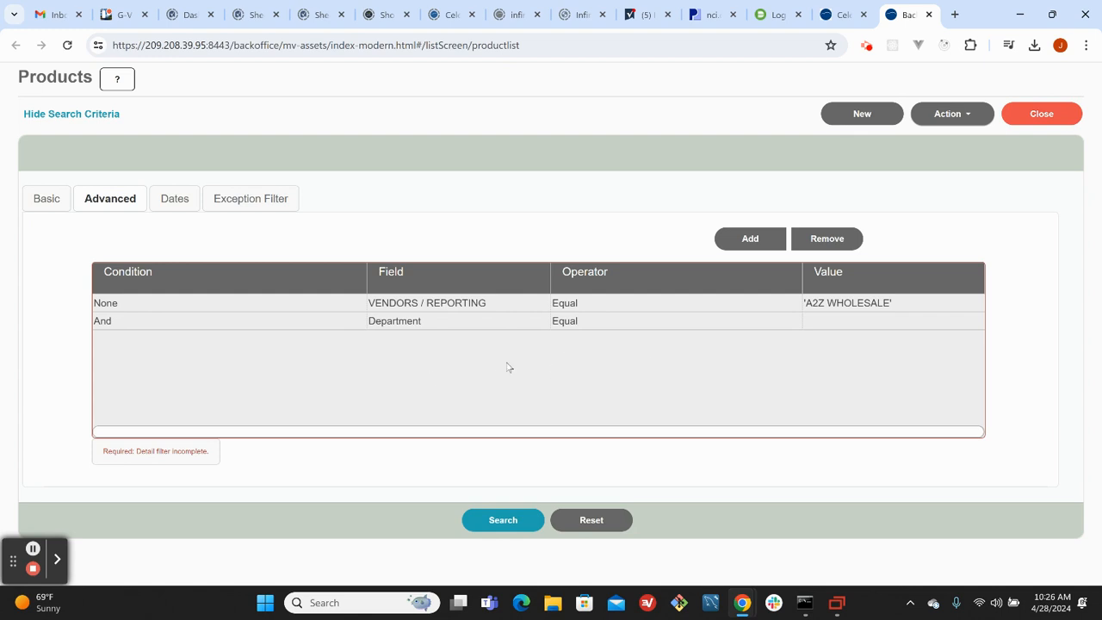
# Filter the department values by TOB and choose TOBACCO as the Department condition's value
pyautogui.click(824, 318)
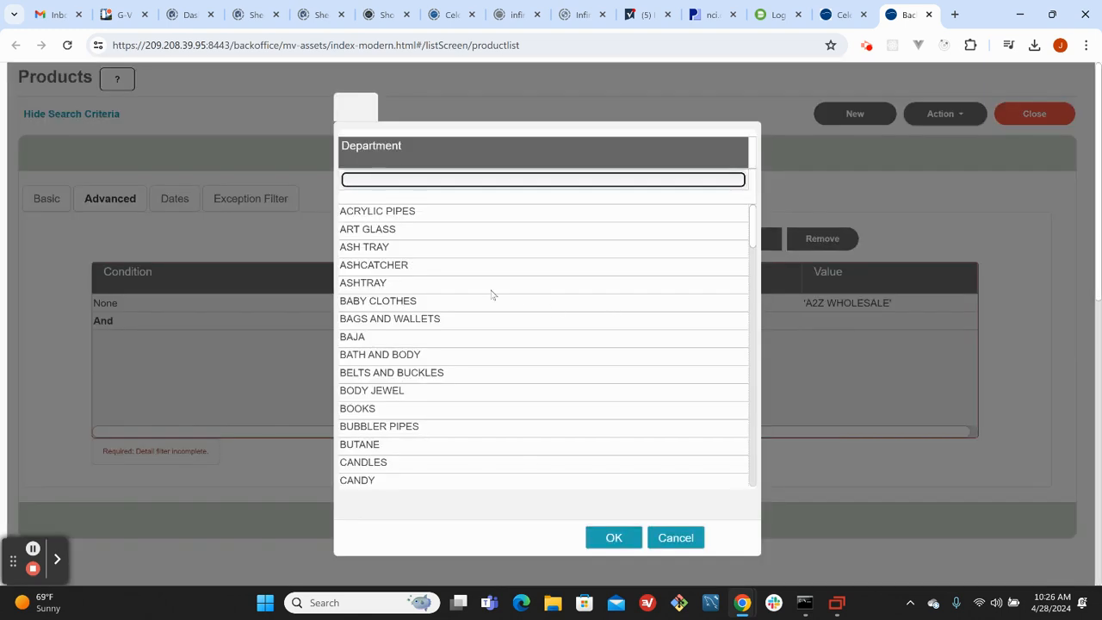
pyautogui.write('T')
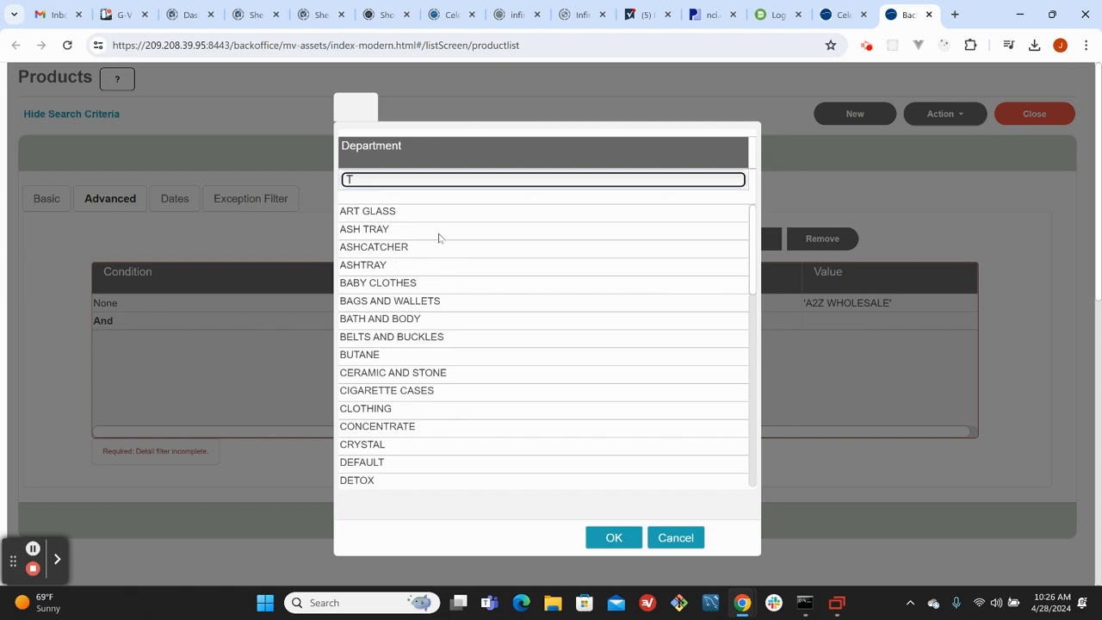
pyautogui.write('O')
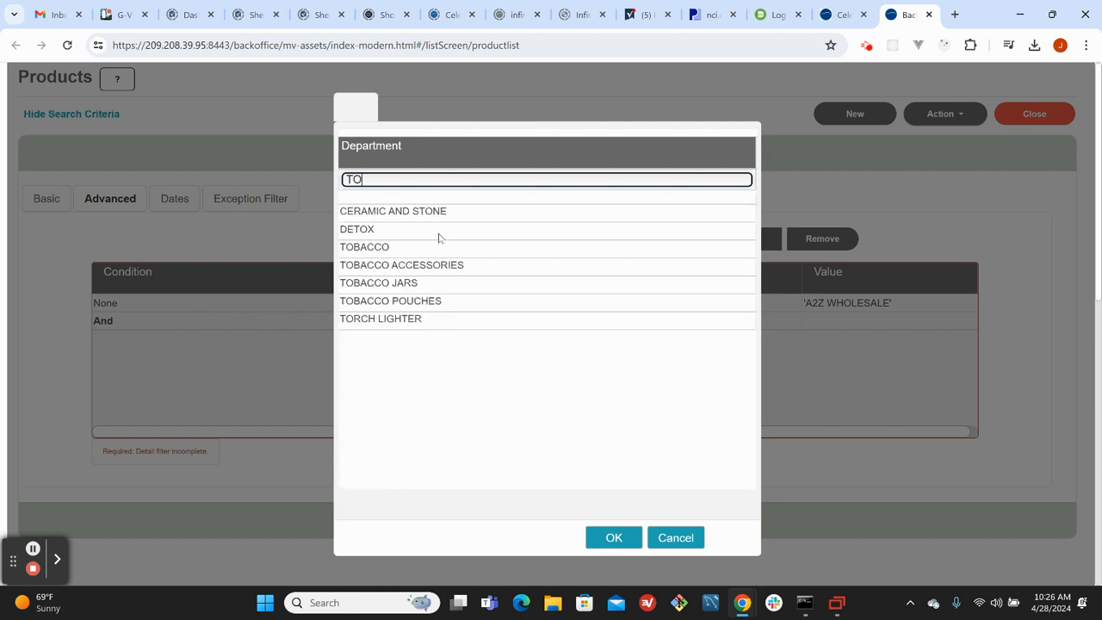
pyautogui.write('B')
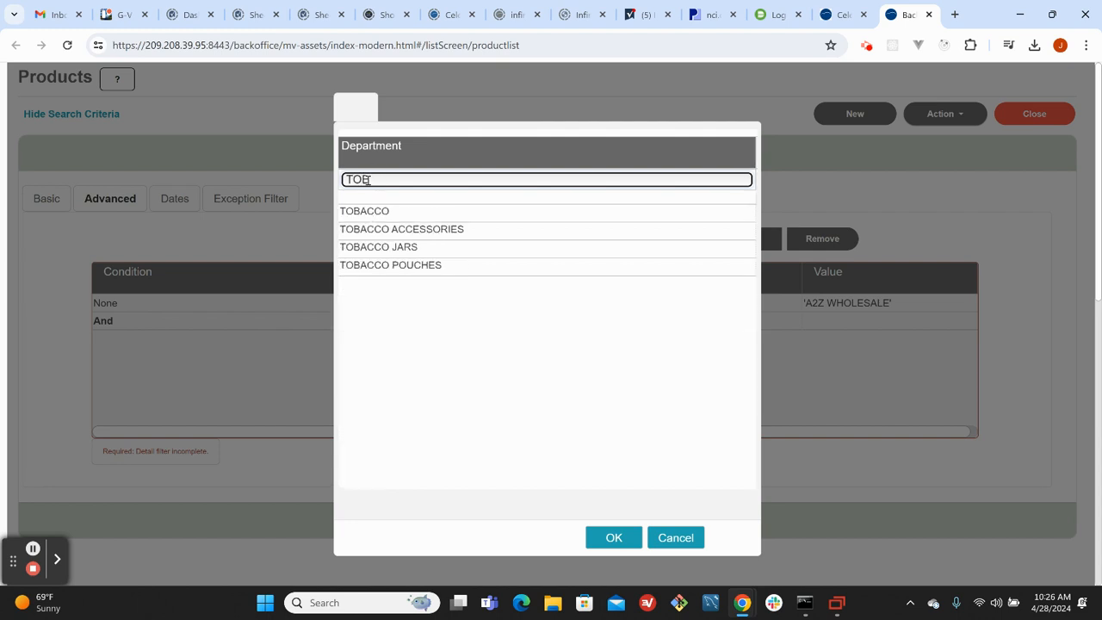
pyautogui.doubleClick(339, 182)
pyautogui.click(368, 213)
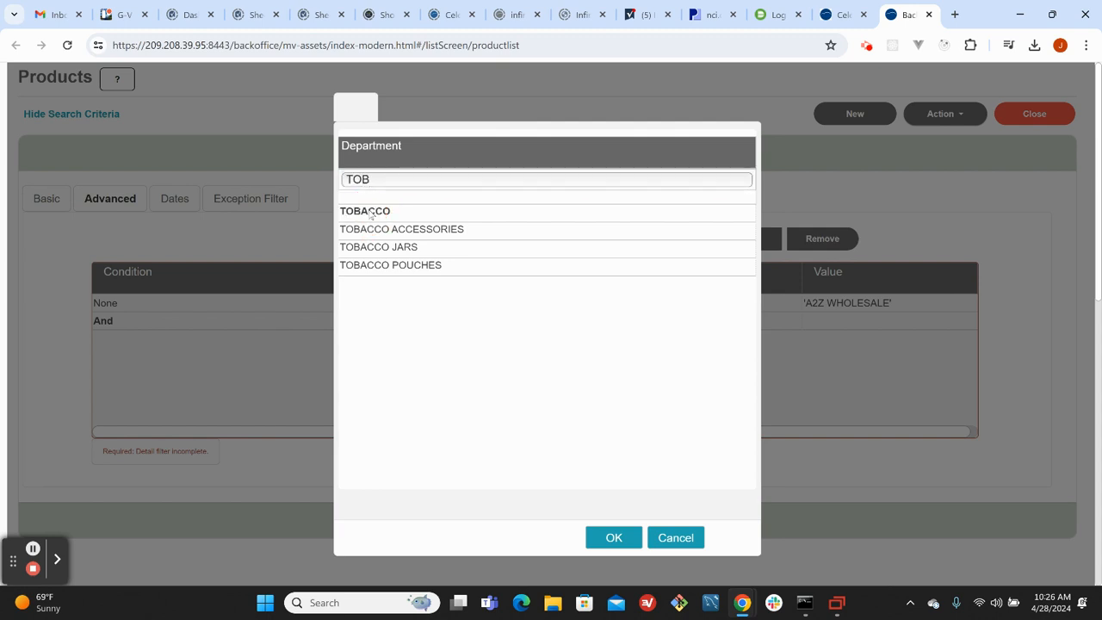
pyautogui.click(613, 537)
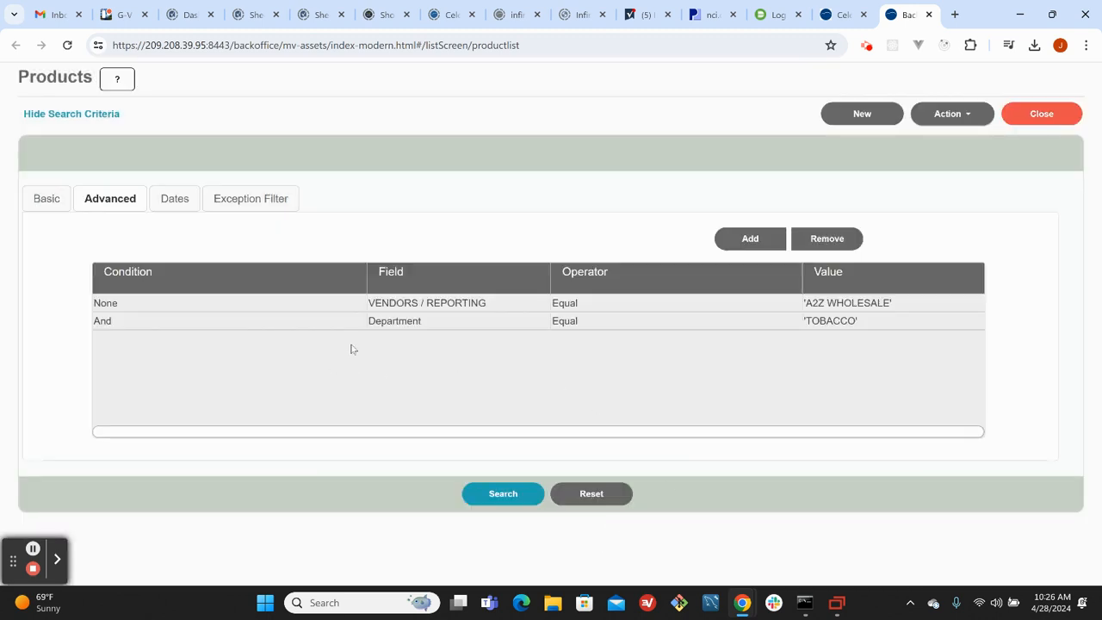
# Review the condition, operator and value choices of the Department row, keeping And, Equal and TOBACCO
pyautogui.click(117, 326)
pyautogui.click(129, 323)
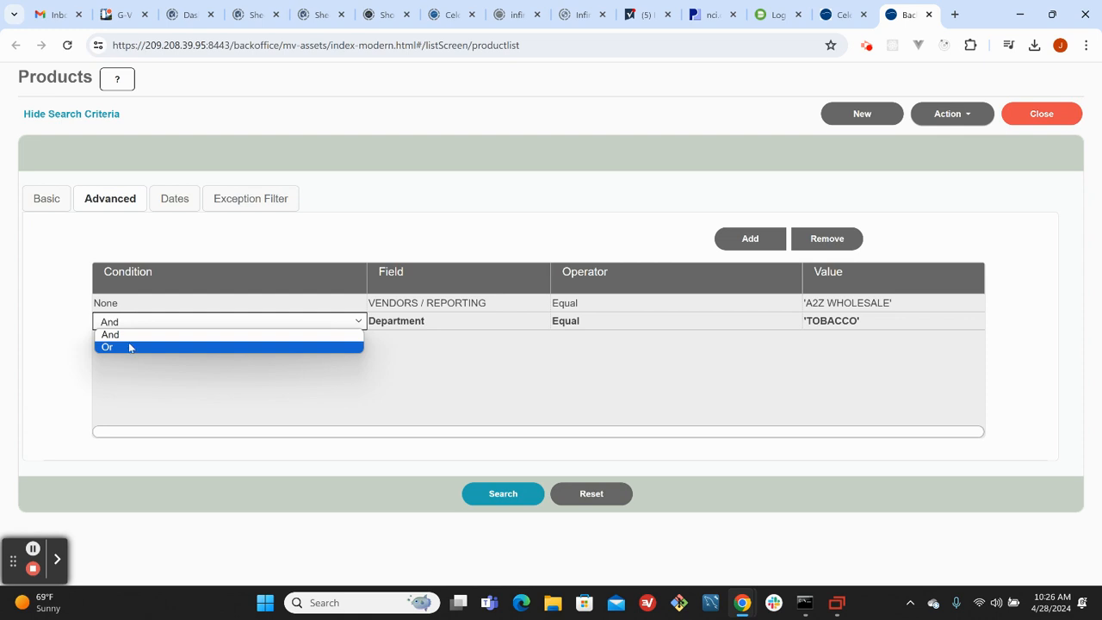
pyautogui.click(134, 335)
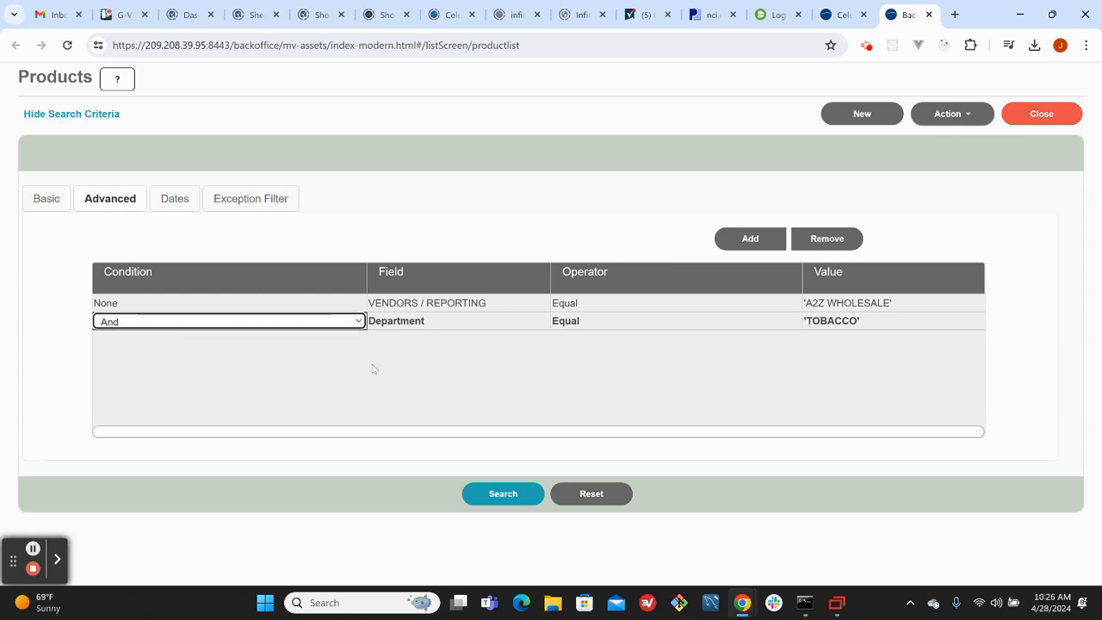
pyautogui.click(636, 321)
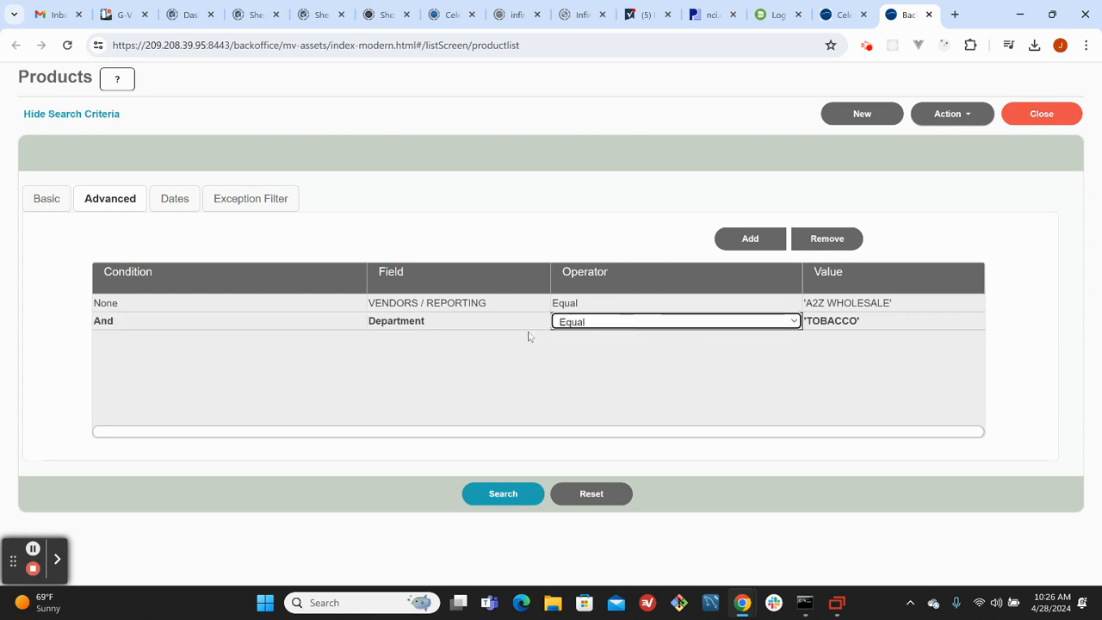
pyautogui.click(488, 324)
pyautogui.click(899, 318)
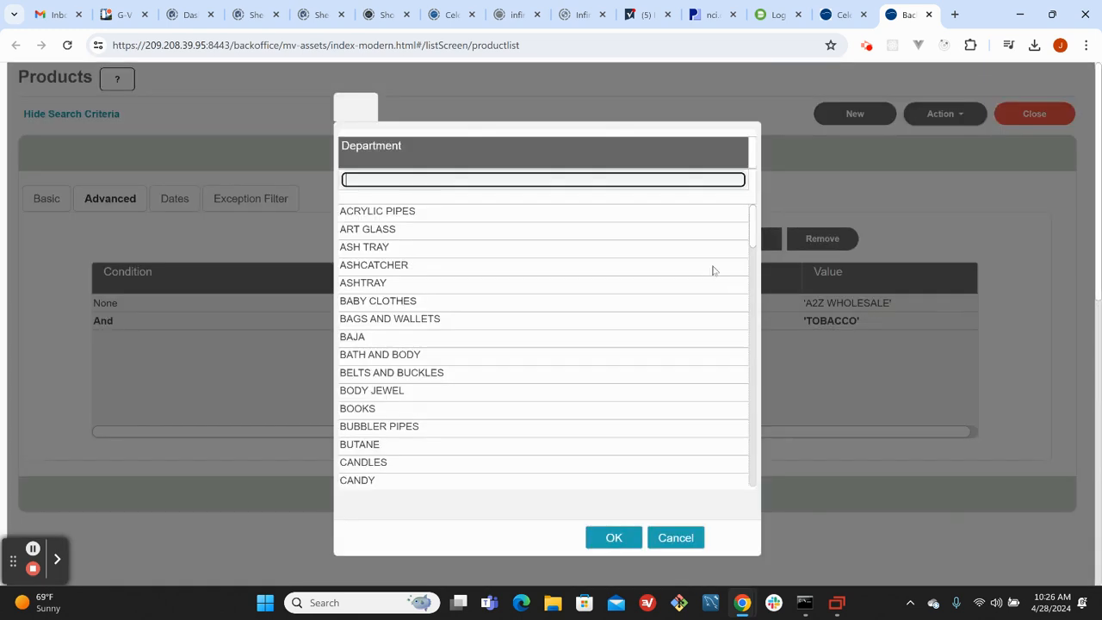
pyautogui.click(614, 538)
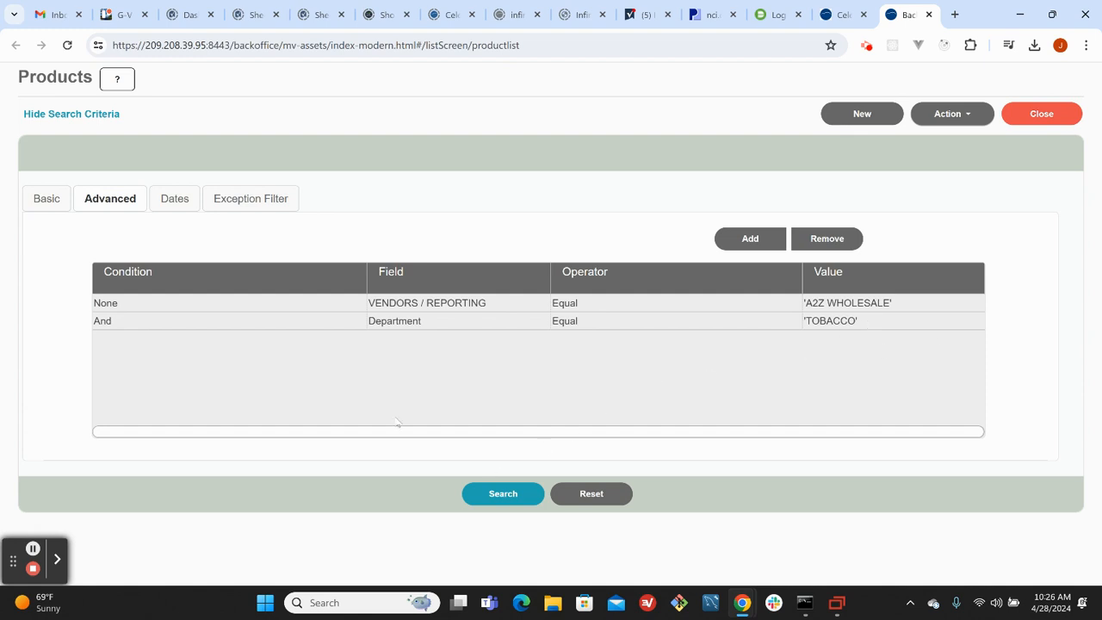
# Run the product search with the vendor and department filters and look through the listed products
pyautogui.click(499, 493)
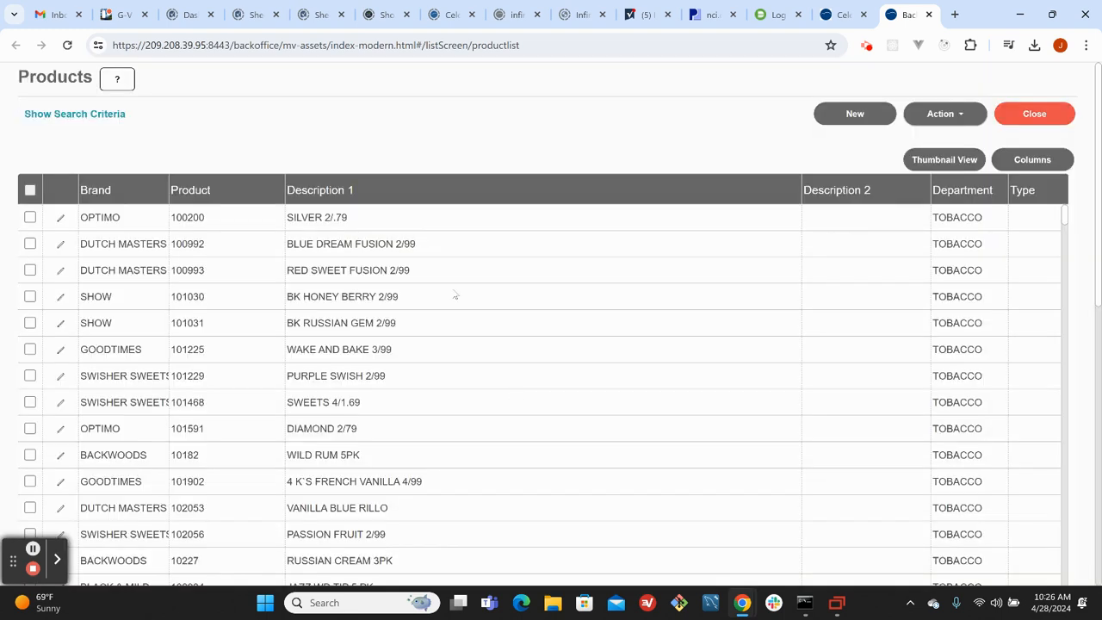
pyautogui.click(451, 272)
pyautogui.scroll(-3, 457, 284)
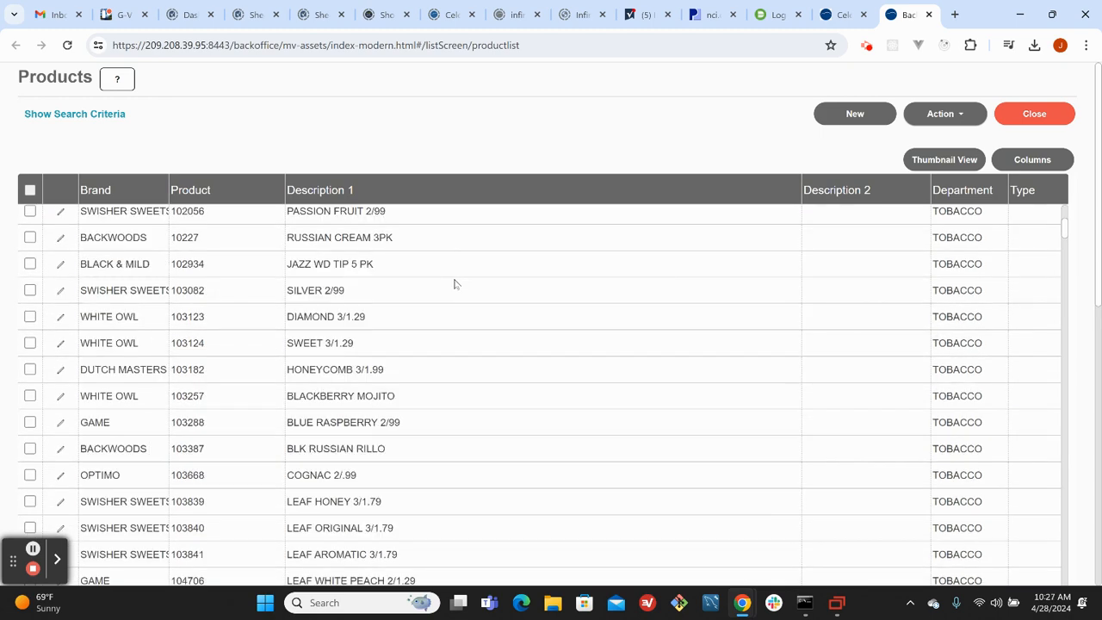
pyautogui.scroll(-12, 455, 284)
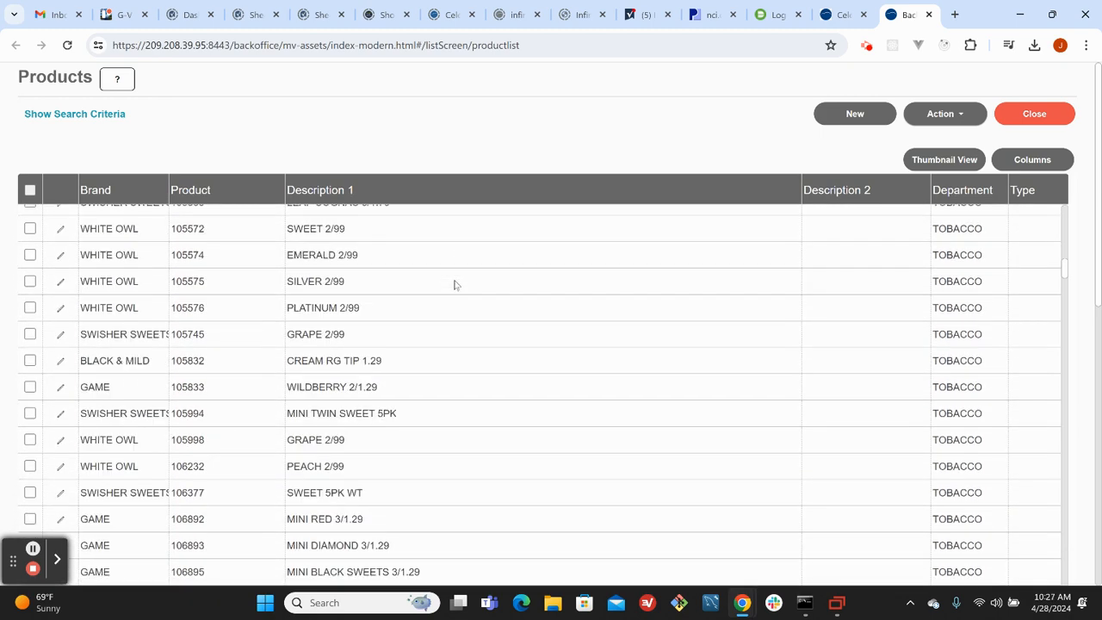
pyautogui.scroll(-1, 455, 284)
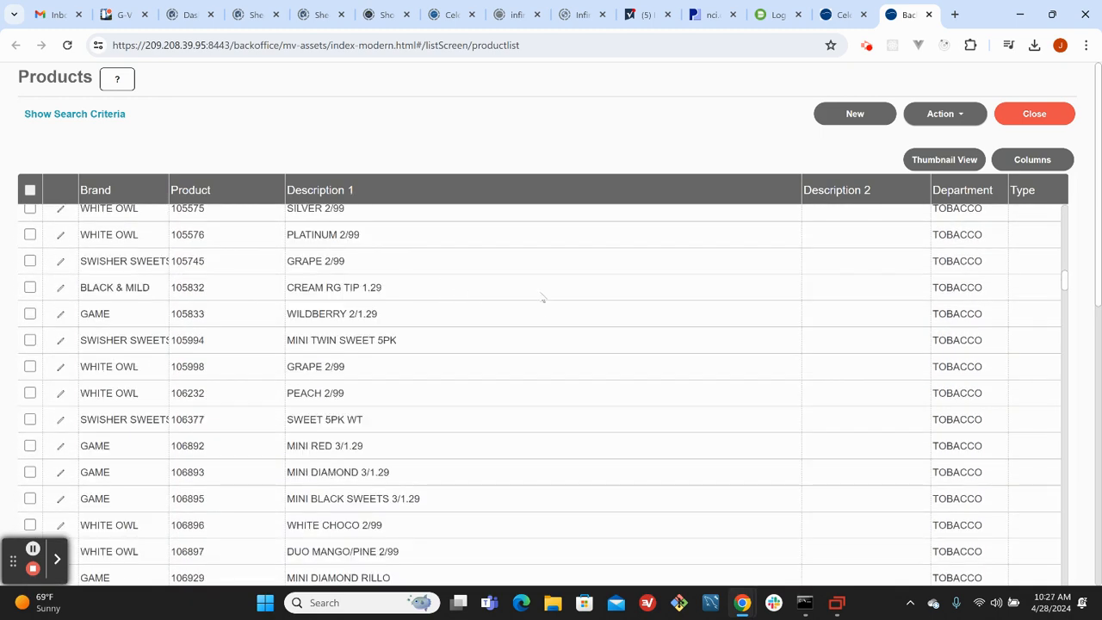
# Close the search results, reopen the Products screen and start a new product record
pyautogui.click(1029, 116)
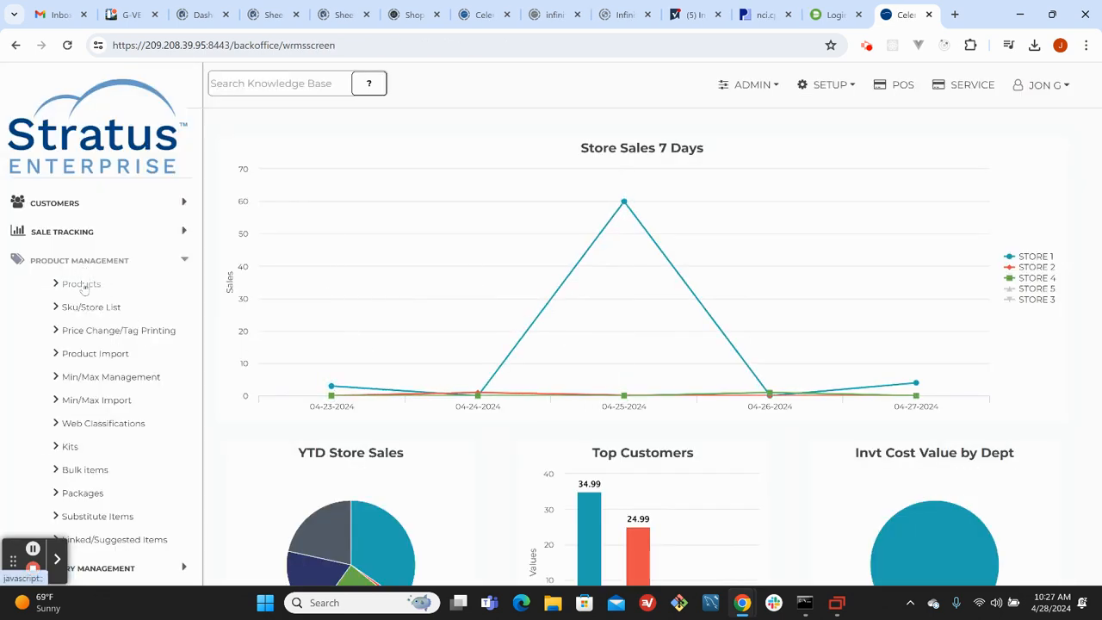
pyautogui.click(82, 285)
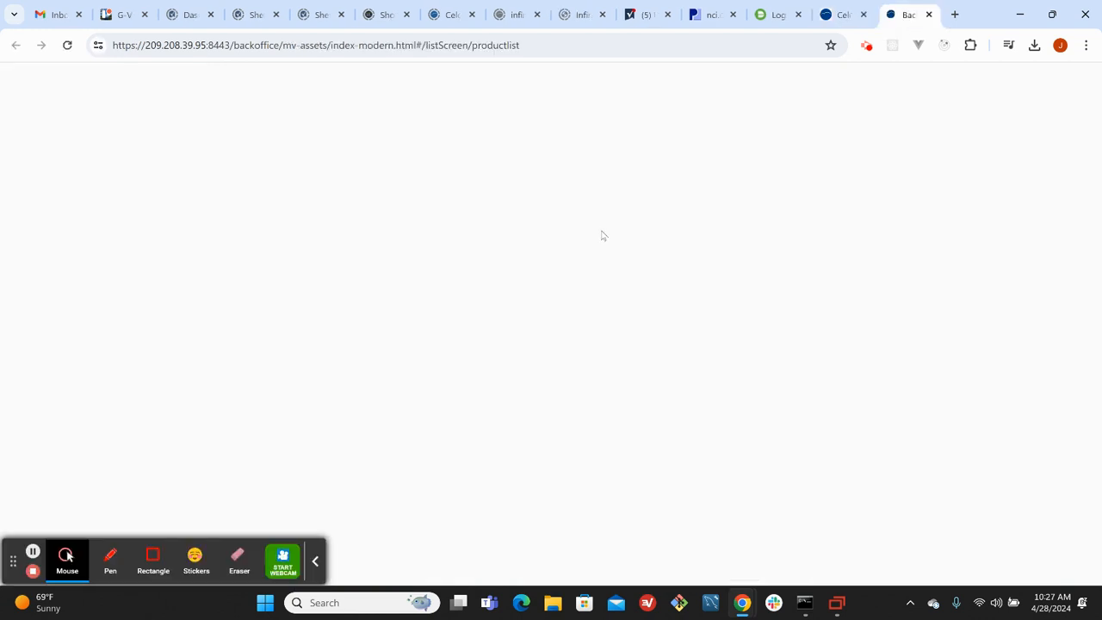
pyautogui.click(315, 562)
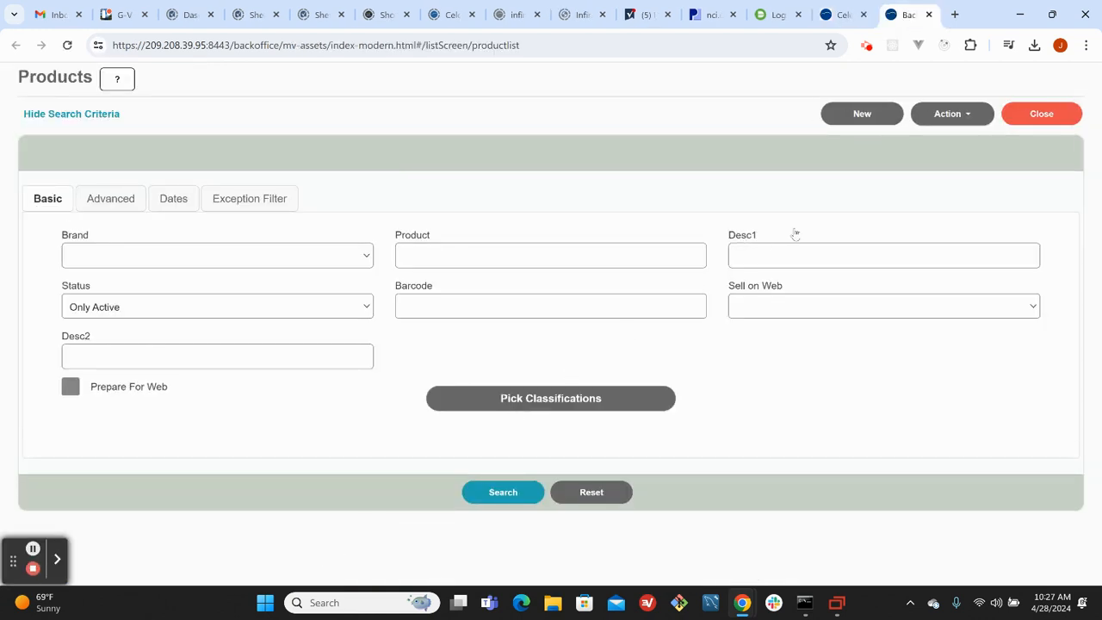
pyautogui.click(860, 118)
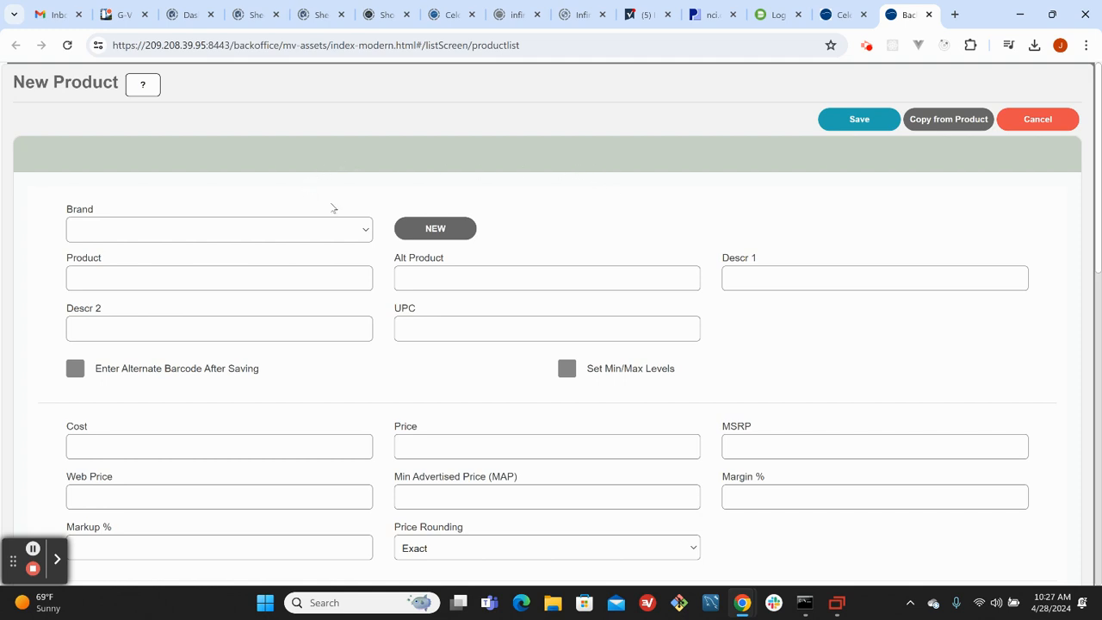
# Set the new product's brand to DEATH NOTE
pyautogui.click(361, 237)
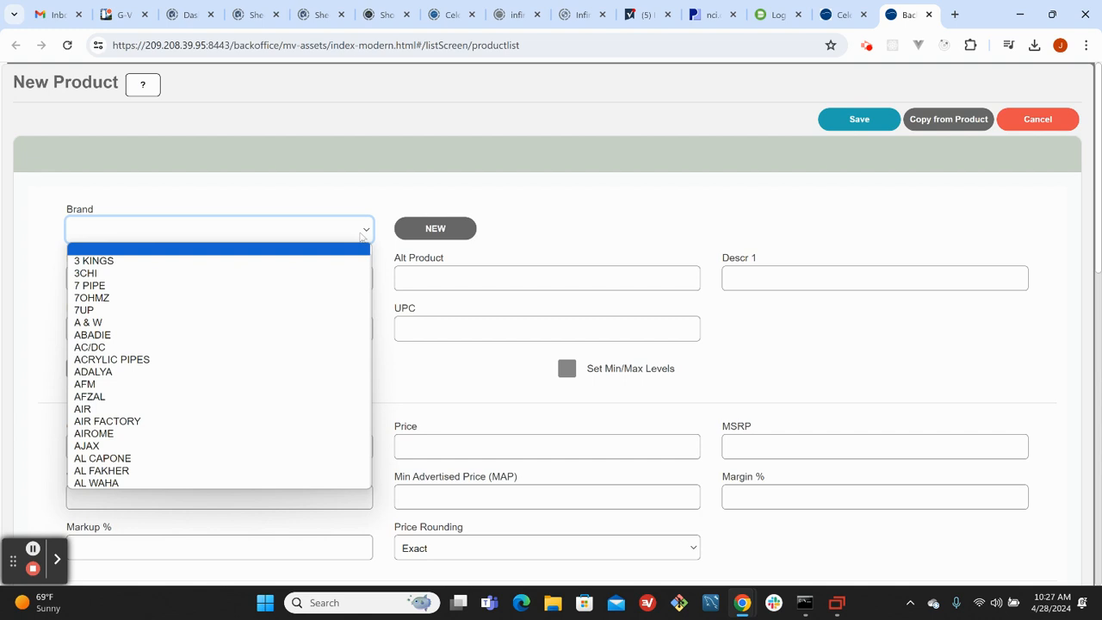
pyautogui.write('de')
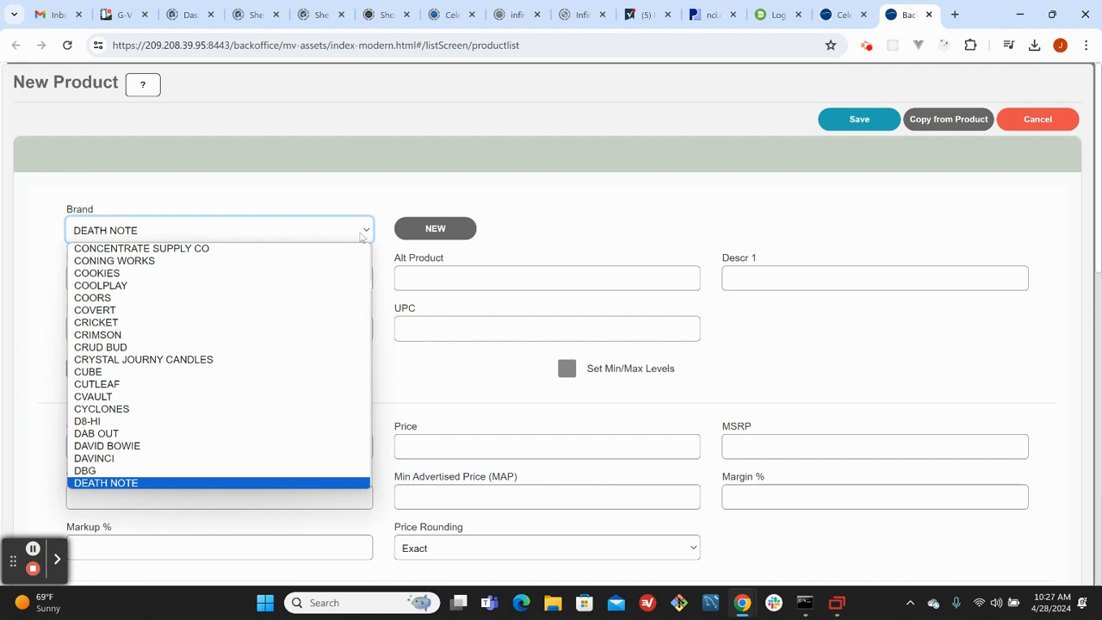
pyautogui.click(241, 226)
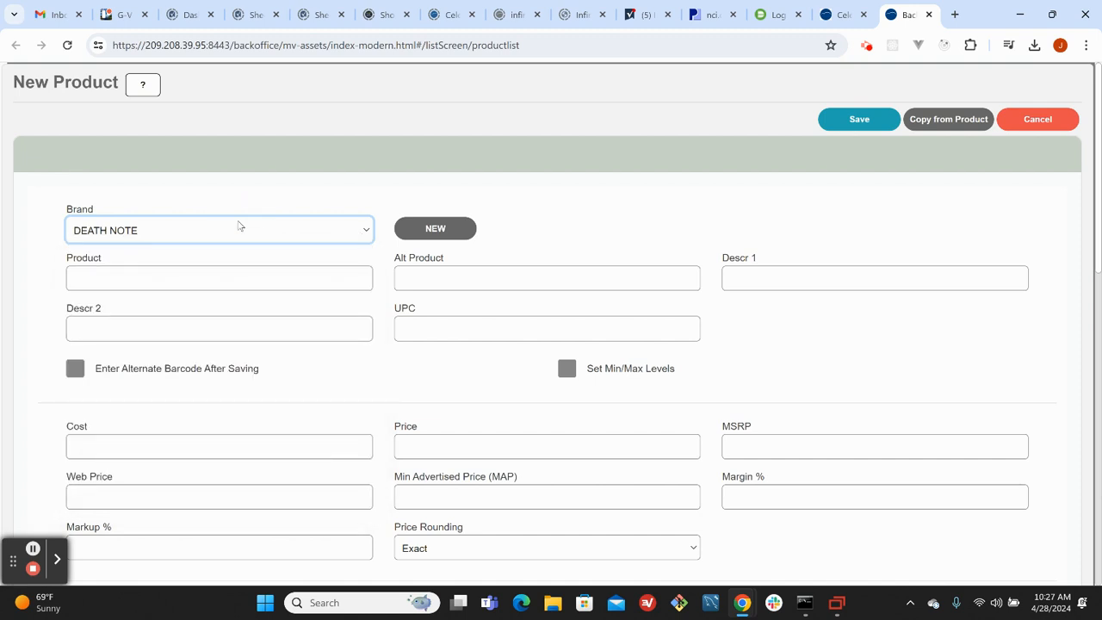
# Change the new product's brand to DEFAULT
pyautogui.press('Down')
pyautogui.press('Down')
pyautogui.press('Down')
pyautogui.click(240, 225)
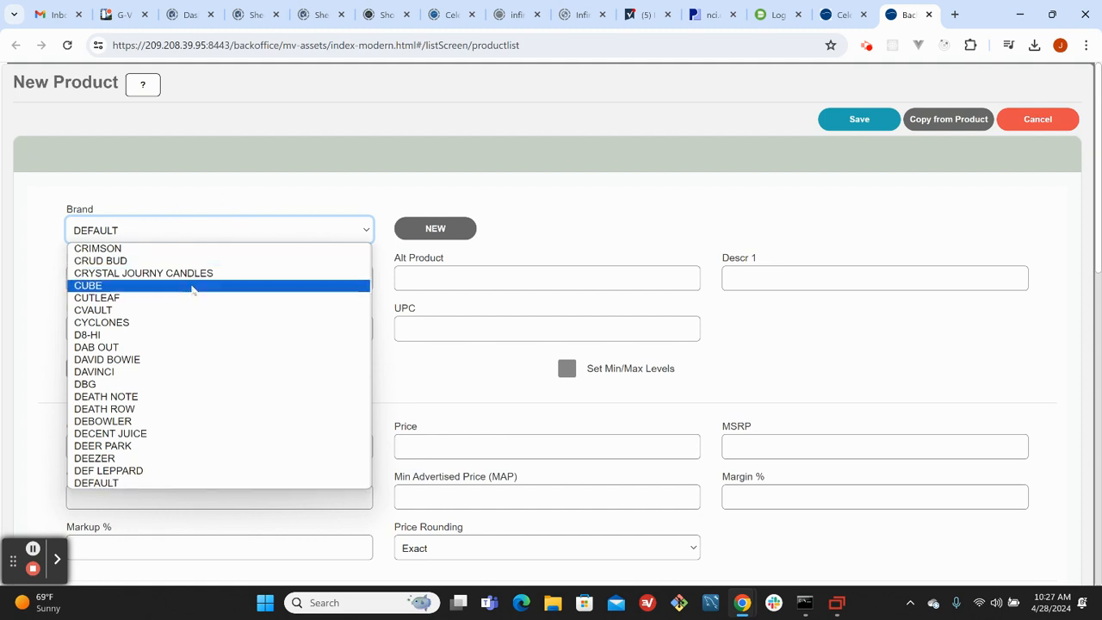
pyautogui.click(284, 235)
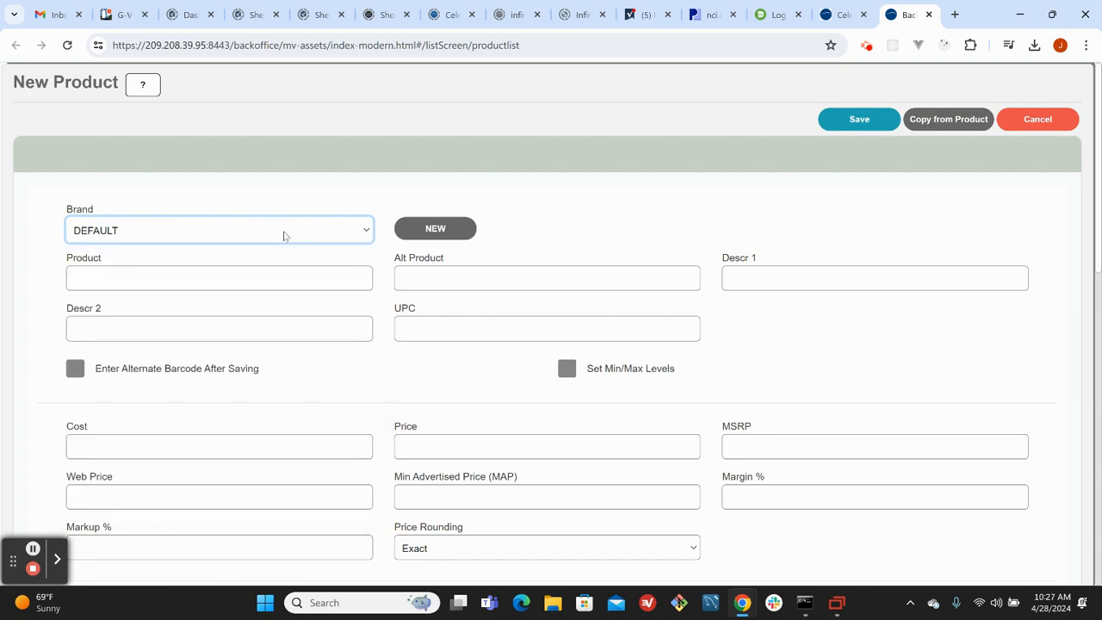
# Browse the list of available brands, keeping DEFAULT, and look at the new-brand entry form before cancelling it
pyautogui.click(285, 236)
pyautogui.scroll(-10, 216, 335)
pyautogui.scroll(3, 216, 335)
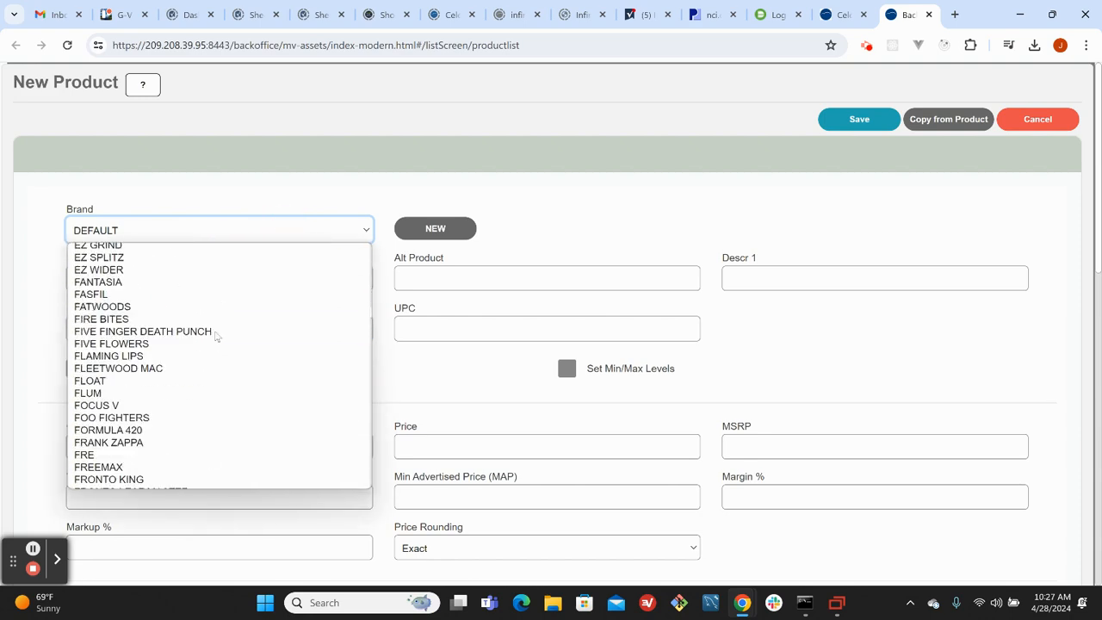
pyautogui.scroll(-10, 216, 334)
pyautogui.scroll(12, 216, 335)
pyautogui.click(195, 204)
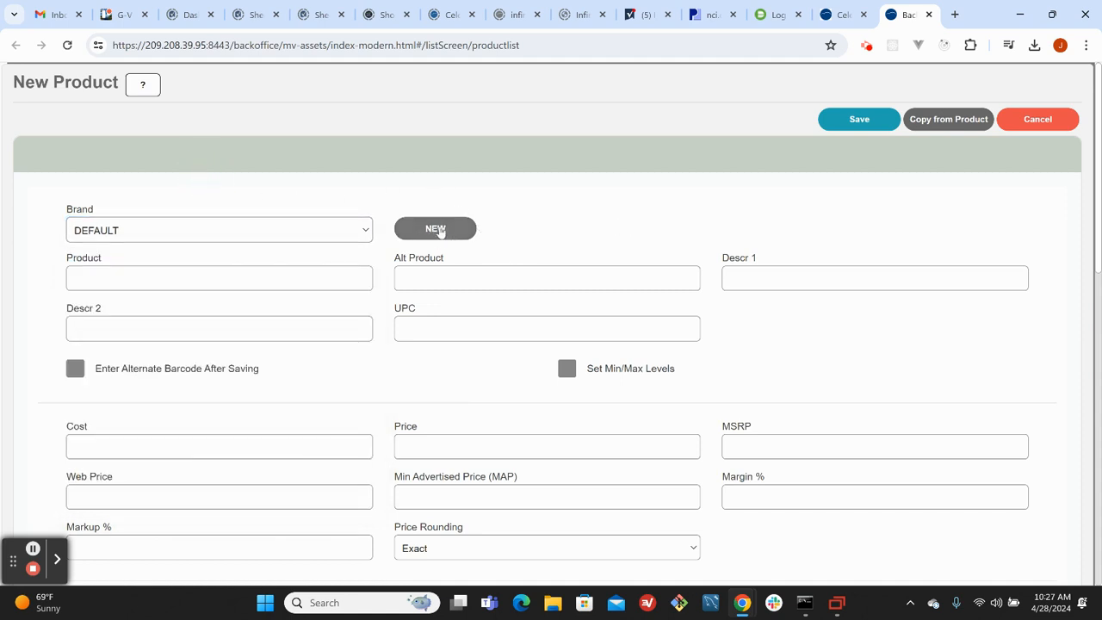
pyautogui.click(436, 230)
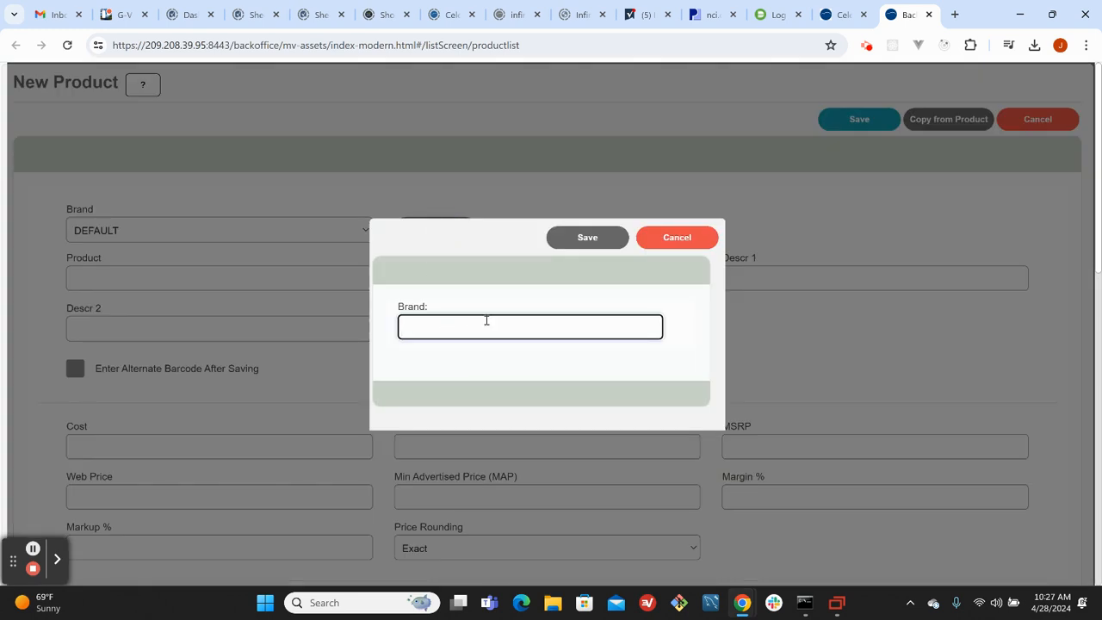
pyautogui.click(674, 239)
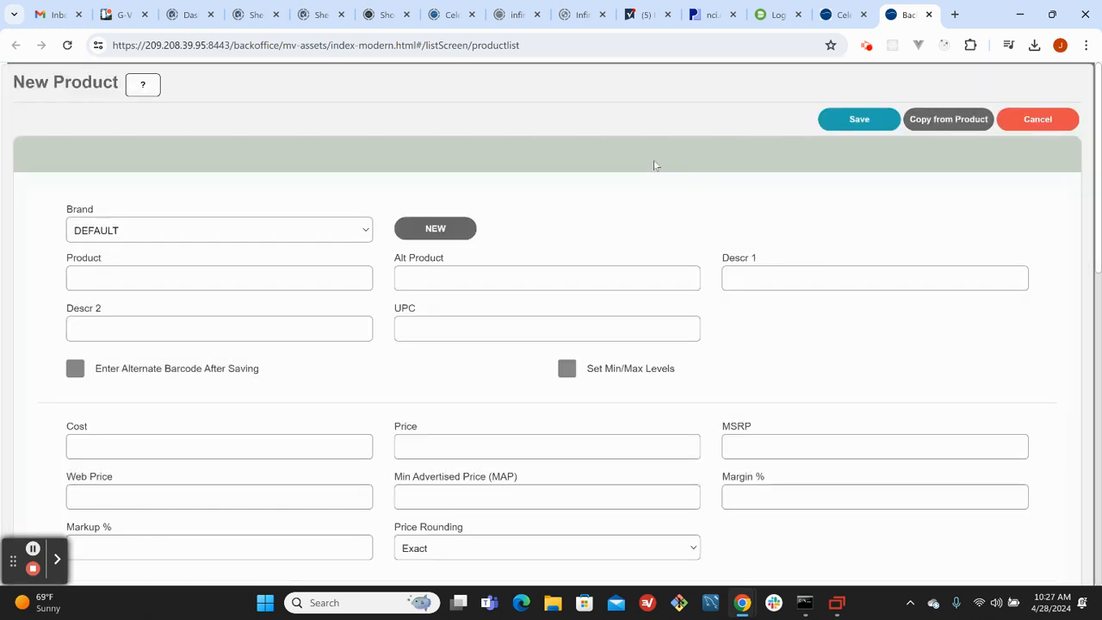
# Enter TEST ITEM123 as the product's first description (Descr 1), using the suggested earlier entry
pyautogui.click(228, 273)
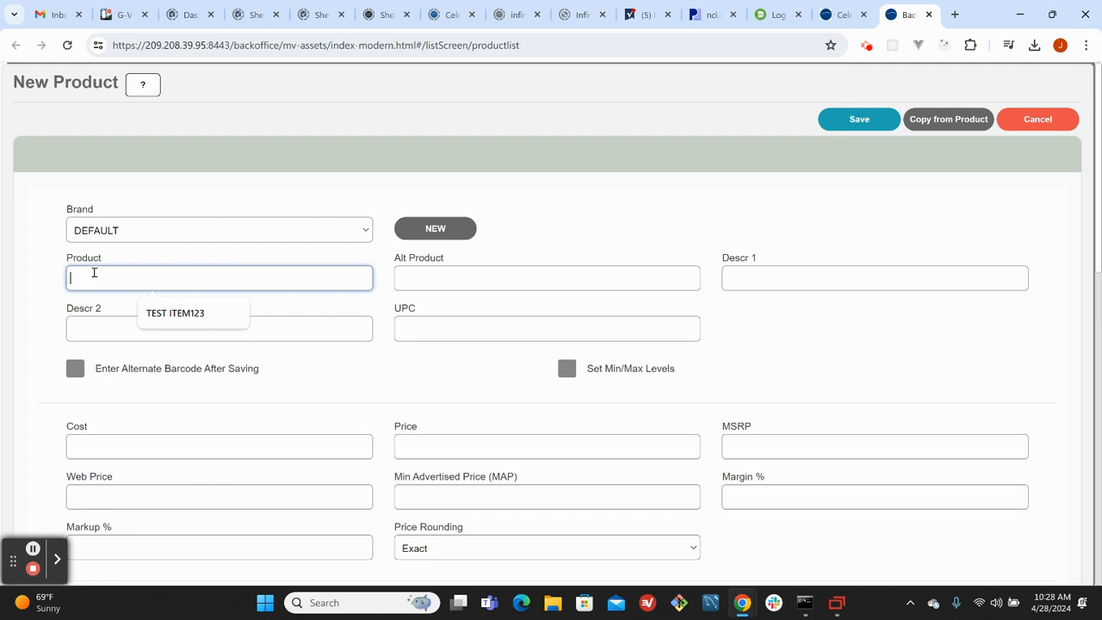
pyautogui.click(626, 207)
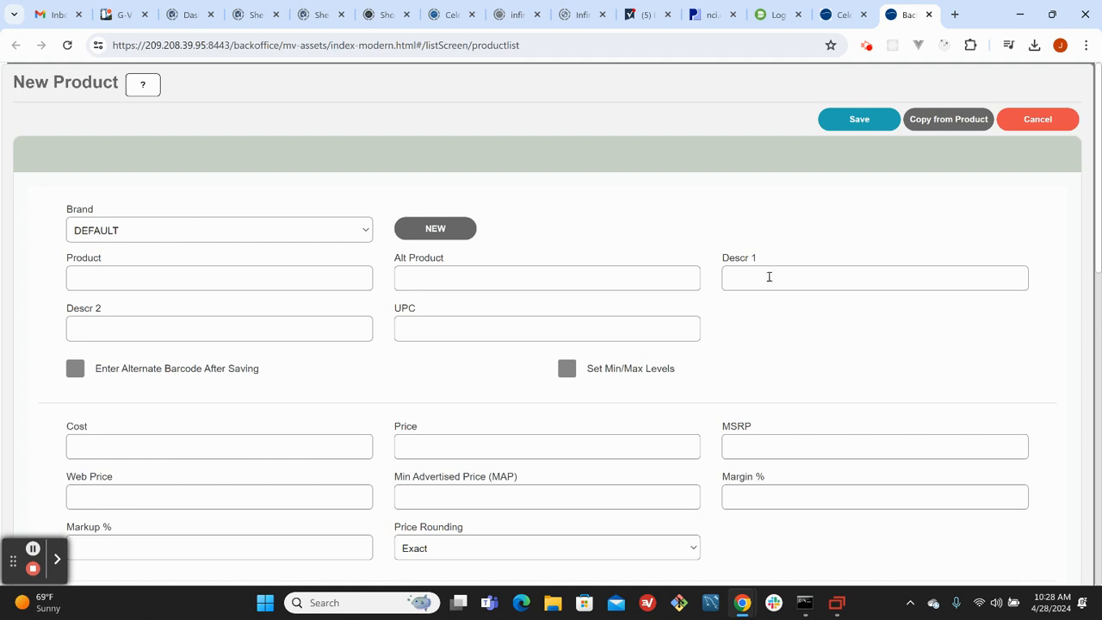
pyautogui.click(769, 277)
pyautogui.write('TES')
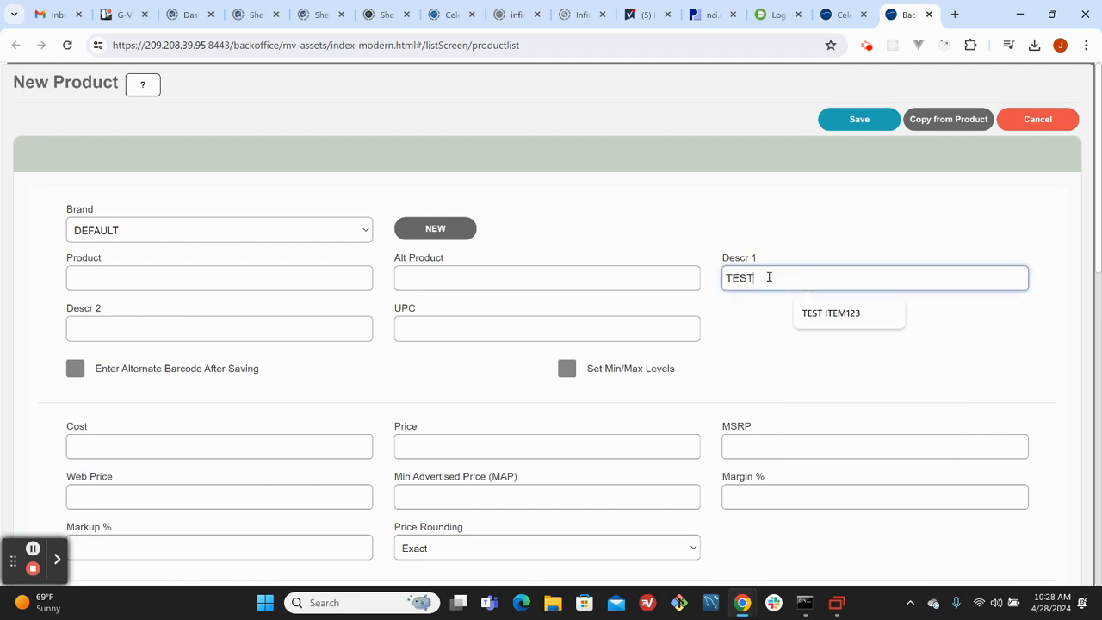
pyautogui.write('T')
pyautogui.click(829, 313)
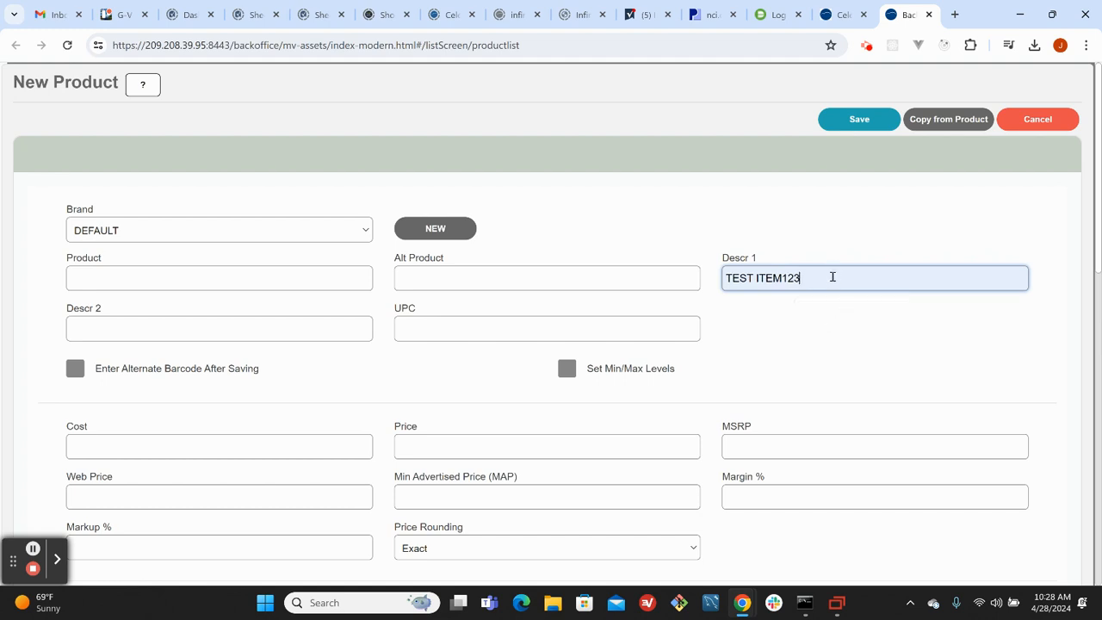
# Copy the Descr 1 text TEST ITEM123 into the Product field
pyautogui.moveTo(832, 276); pyautogui.dragTo(727, 278)
pyautogui.hotkey('ctrl', 'c')
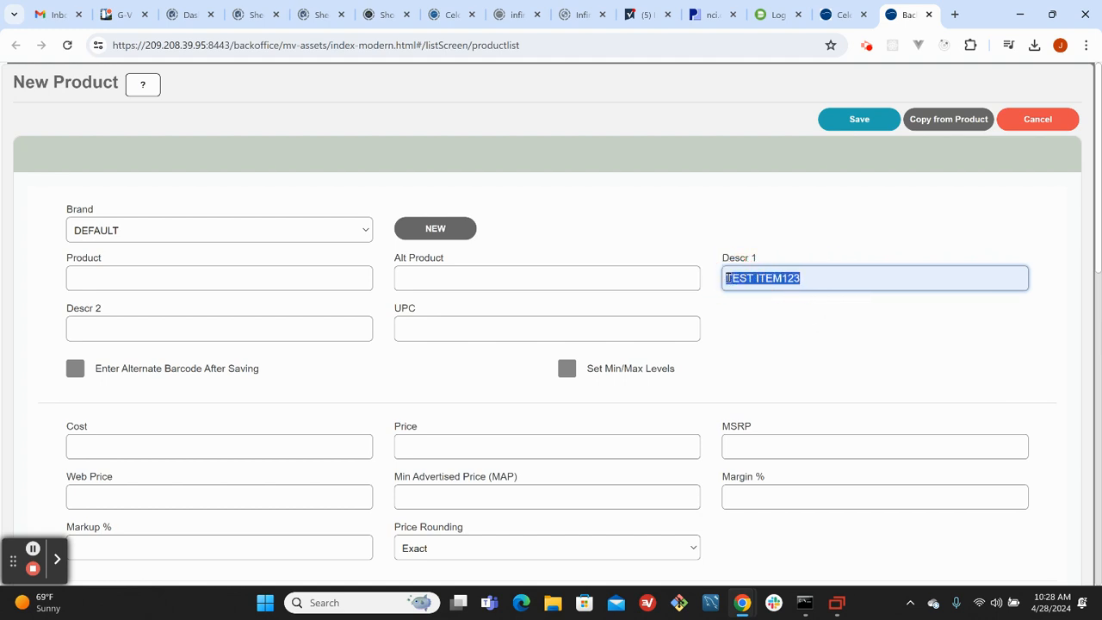
pyautogui.click(339, 285)
pyautogui.hotkey('ctrl', 'v')
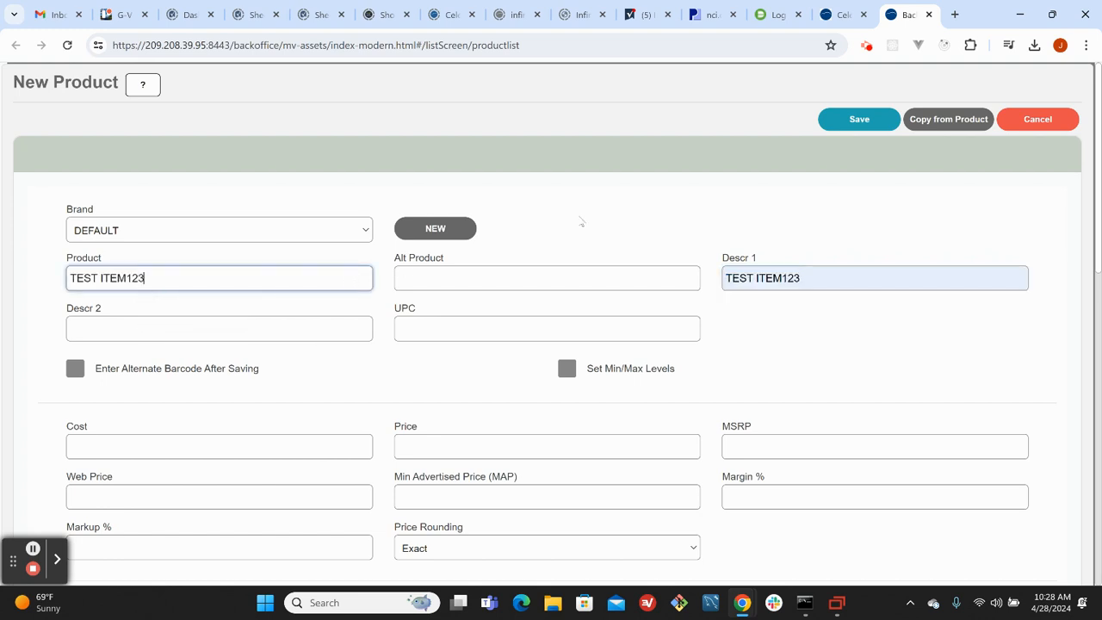
pyautogui.click(743, 180)
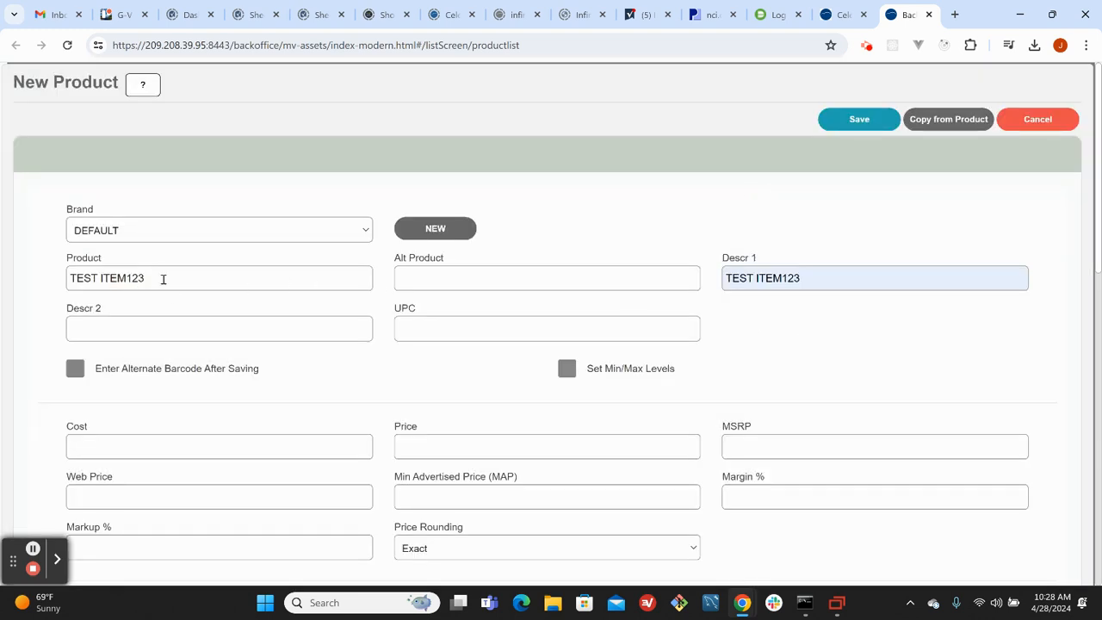
# Examine the Product and UPC fields and the options for entering an alternate barcode and setting min/max levels
pyautogui.click(148, 278)
pyautogui.tripleClick(129, 278)
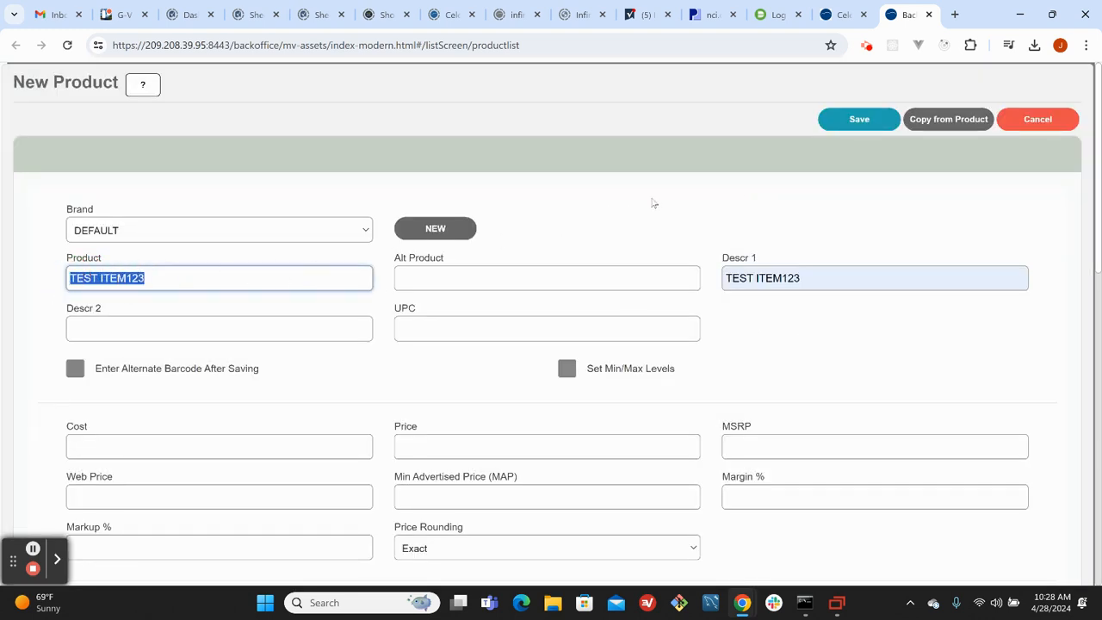
pyautogui.click(865, 328)
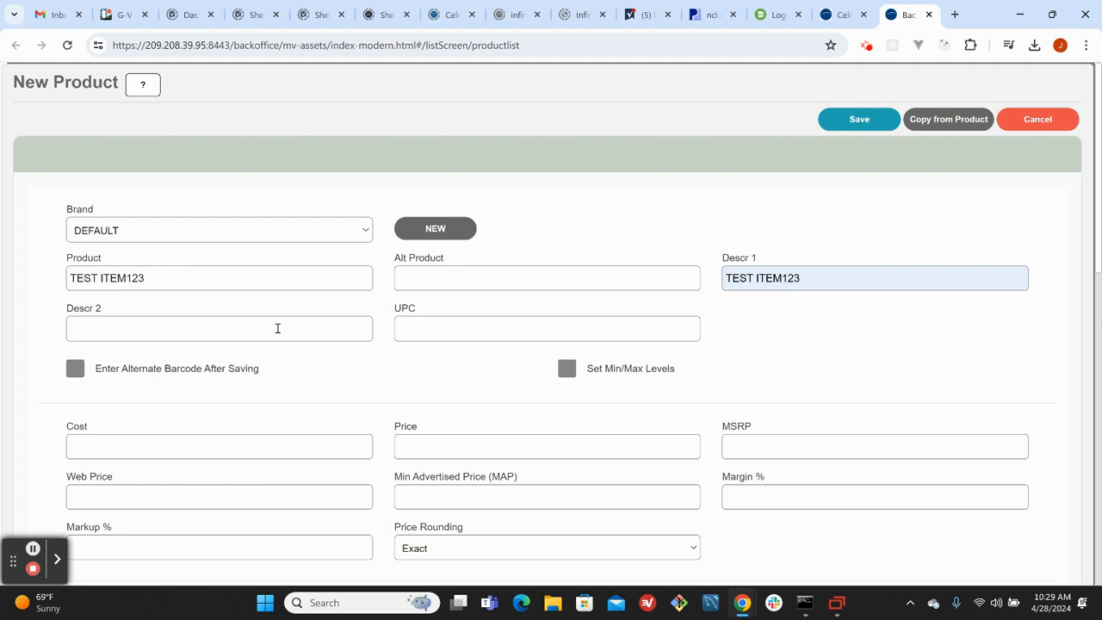
pyautogui.click(556, 328)
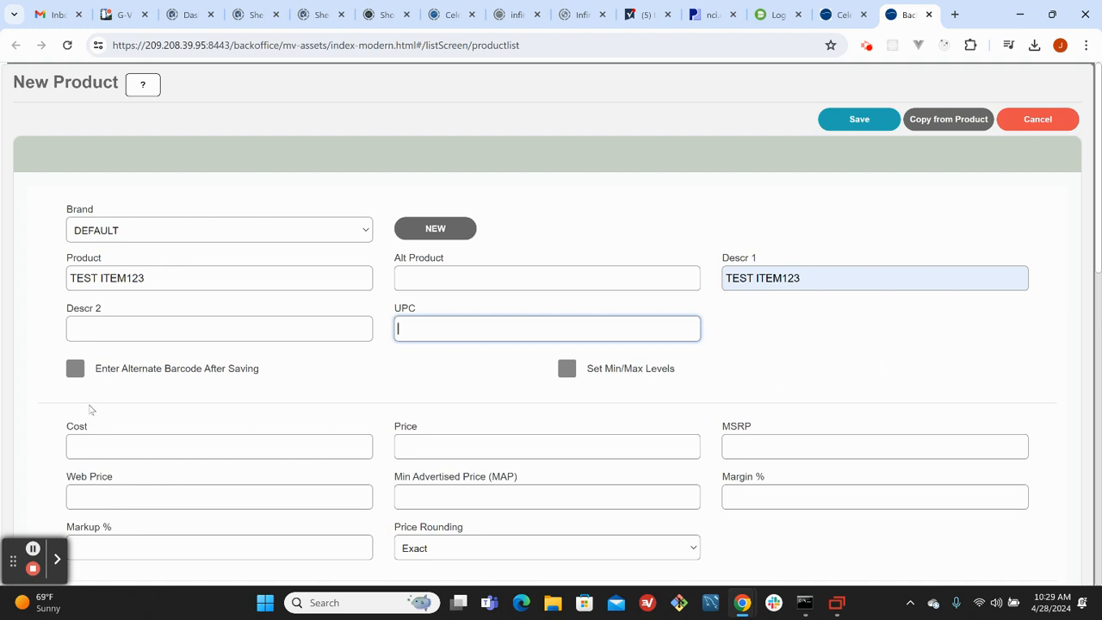
pyautogui.click(49, 373)
pyautogui.scroll(-1, 49, 373)
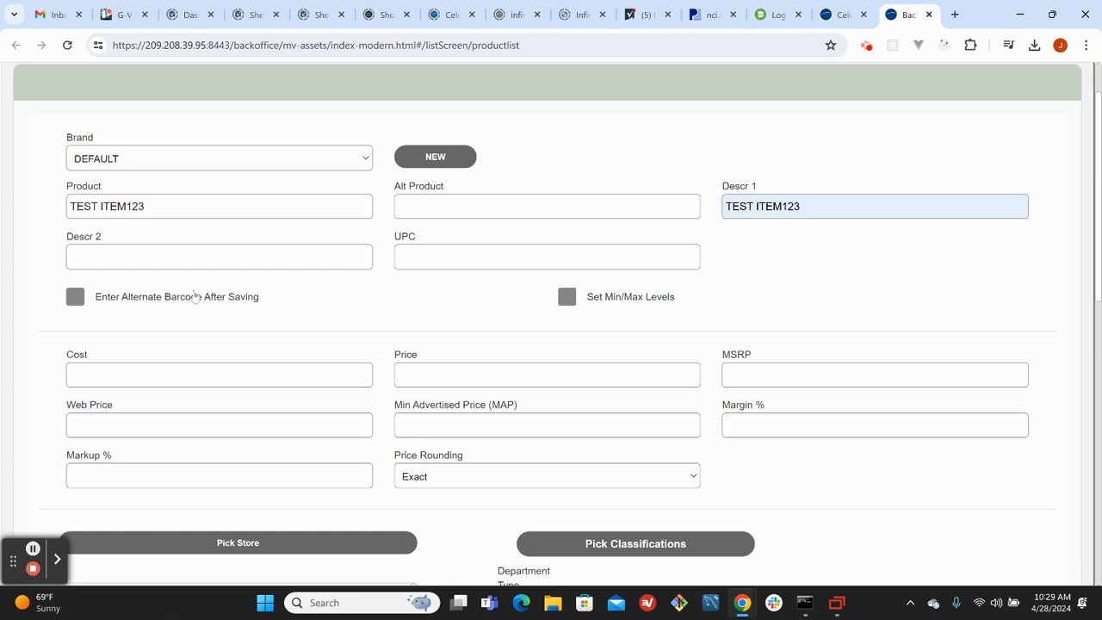
pyautogui.click(417, 256)
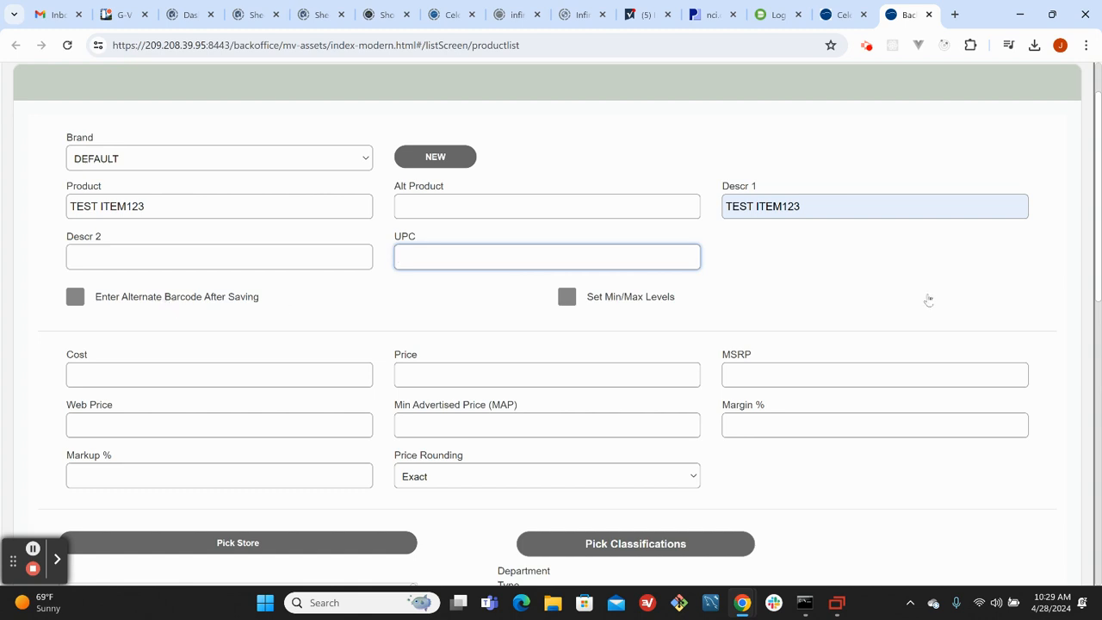
pyautogui.click(1060, 341)
pyautogui.scroll(-1, 937, 339)
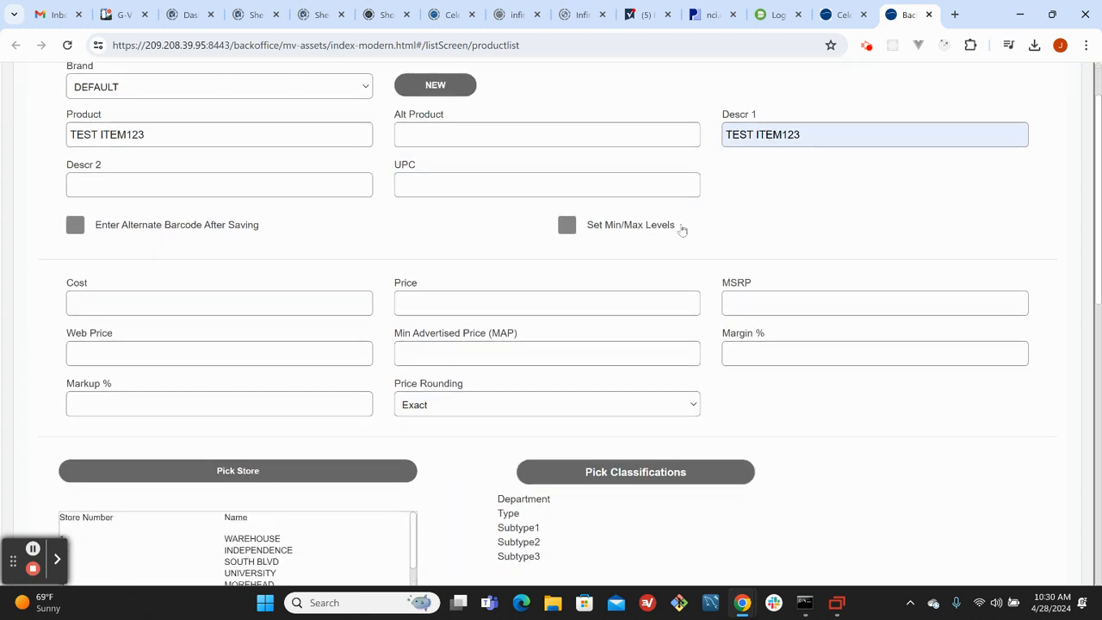
pyautogui.click(616, 227)
pyautogui.click(567, 227)
# Set the product's cost to 1.00 and its price to 2.99
pyautogui.click(87, 300)
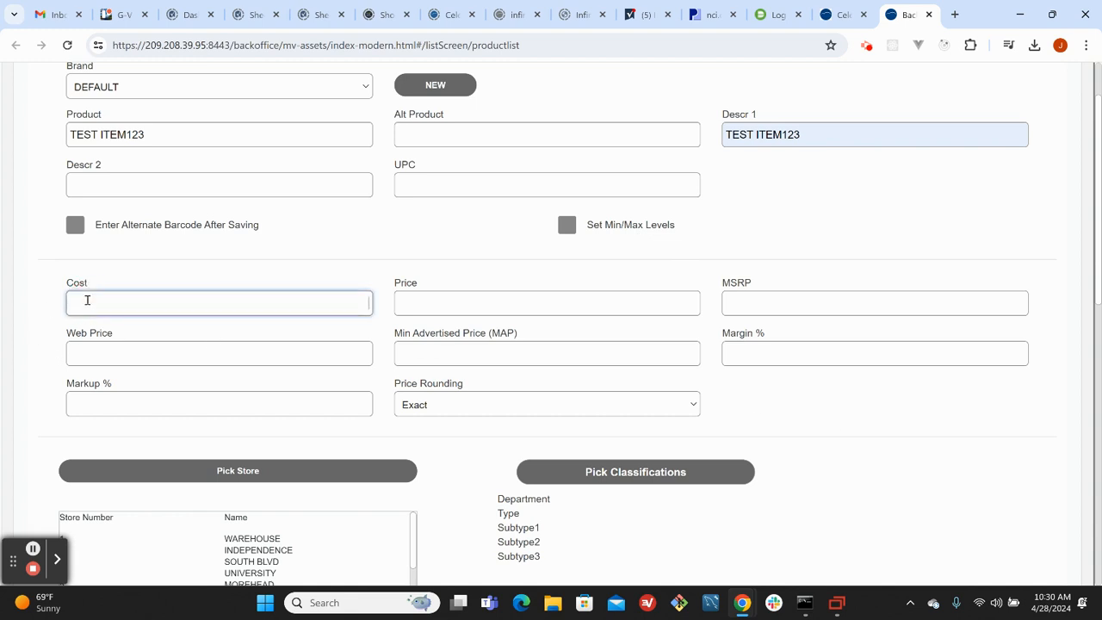
pyautogui.write('1')
pyautogui.click(431, 299)
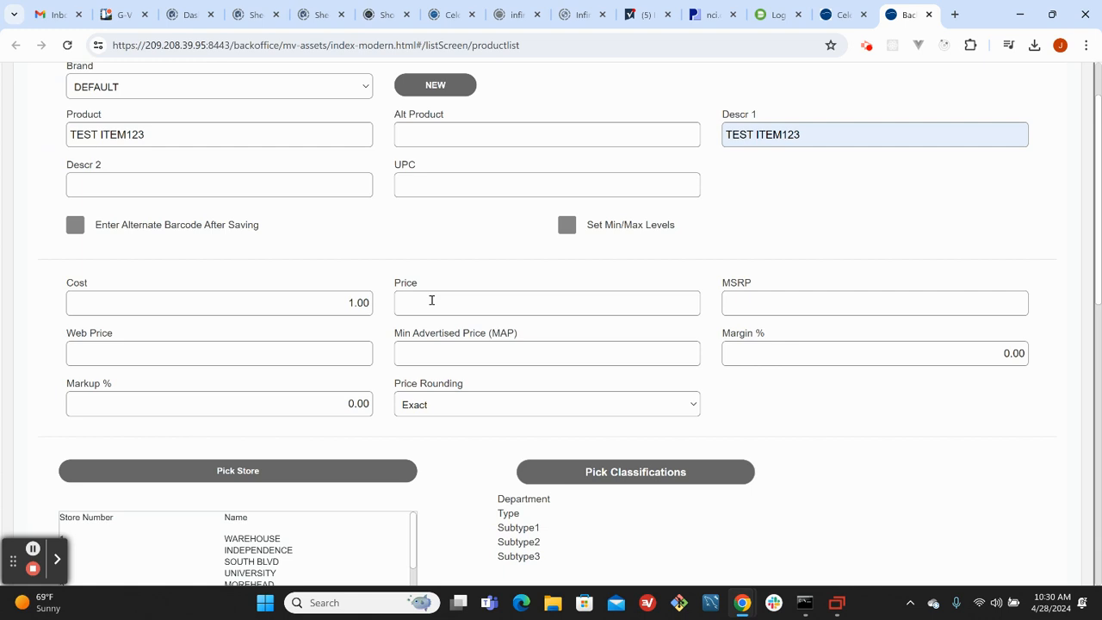
pyautogui.click(432, 300)
pyautogui.write('2.99')
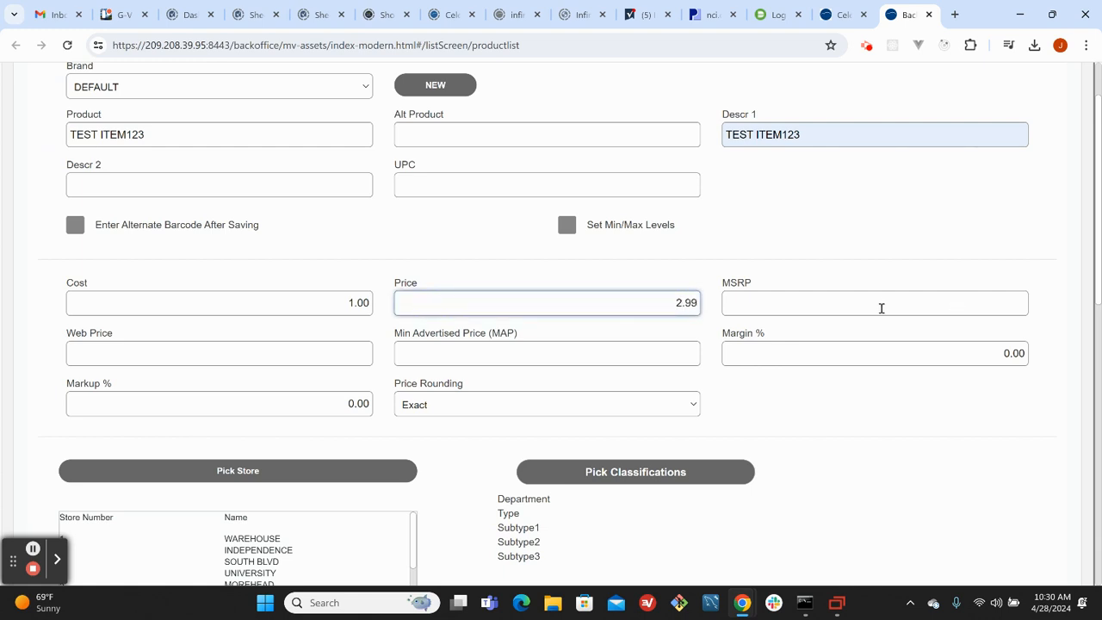
pyautogui.click(882, 305)
# Go through the pricing fields one by one: cost, price, MSRP, web price, minimum advertised price, margin, markup and price rounding
pyautogui.click(276, 305)
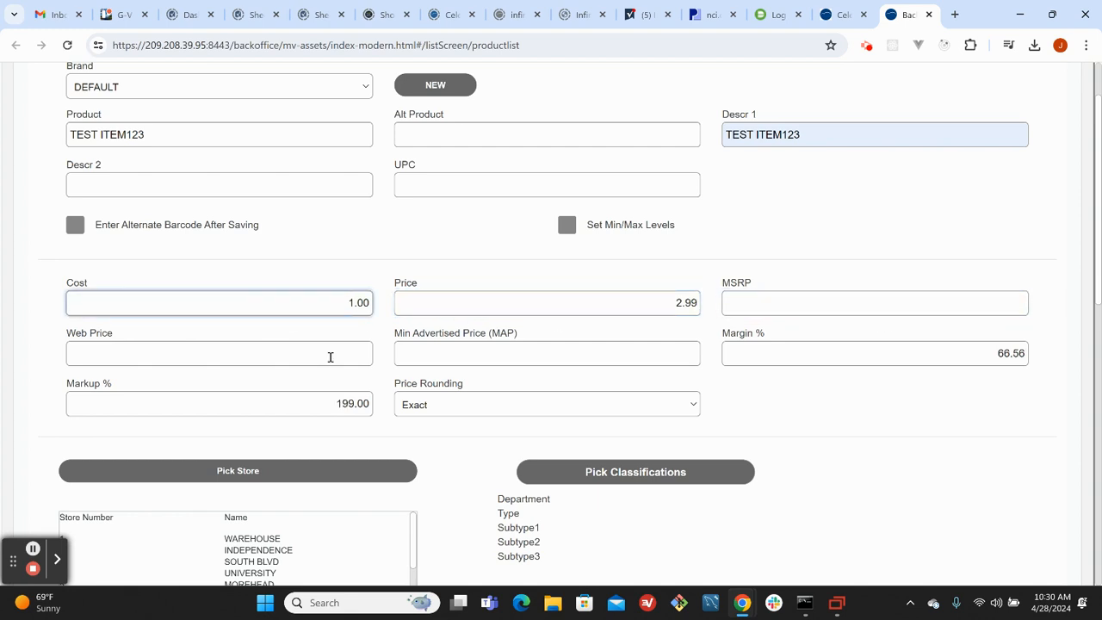
pyautogui.press('Tab')
pyautogui.press('Tab')
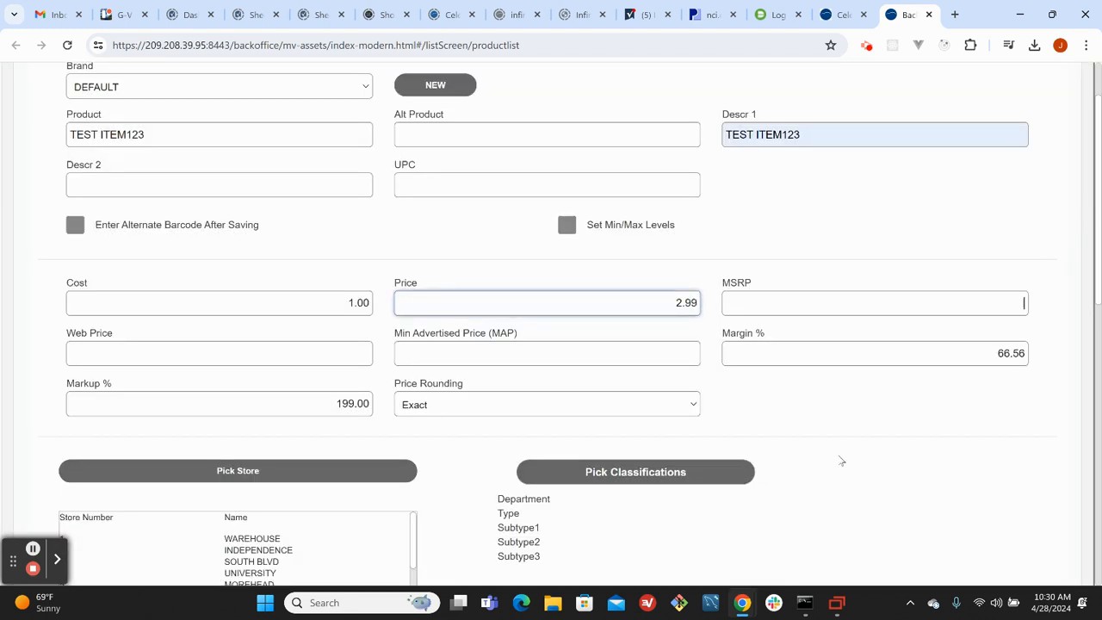
pyautogui.press('Tab')
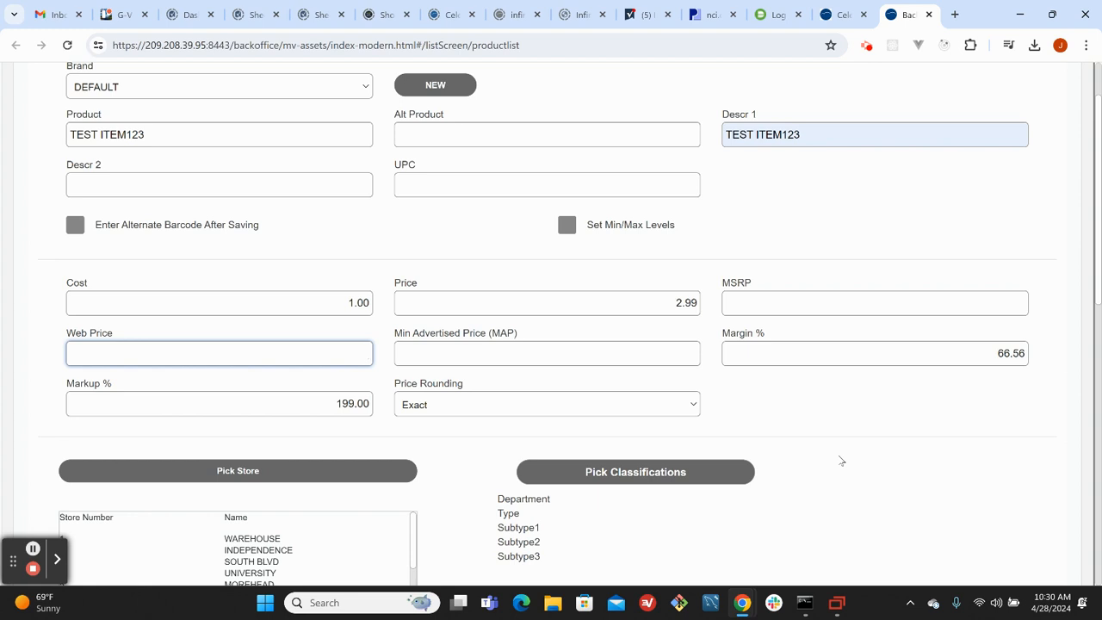
pyautogui.press('Tab')
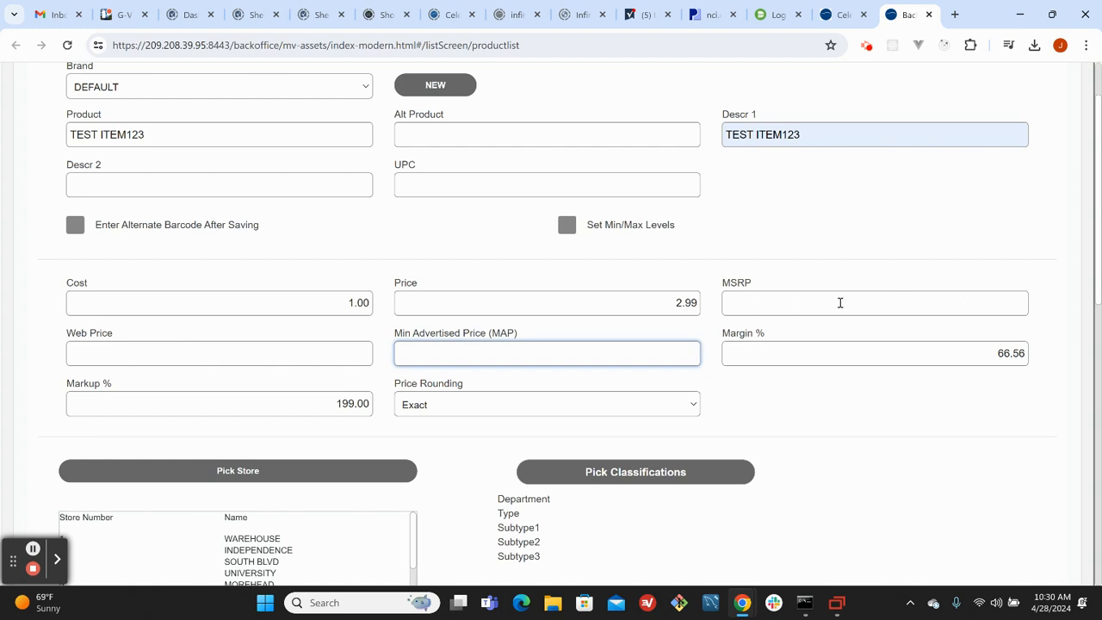
pyautogui.click(656, 304)
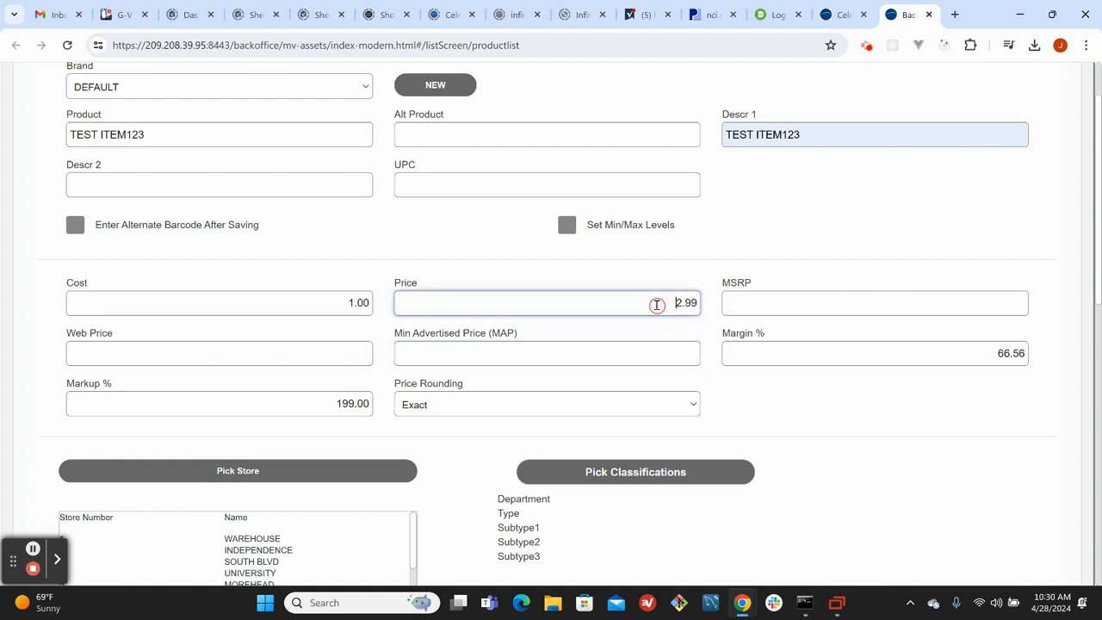
pyautogui.doubleClick(687, 302)
pyautogui.press('Tab')
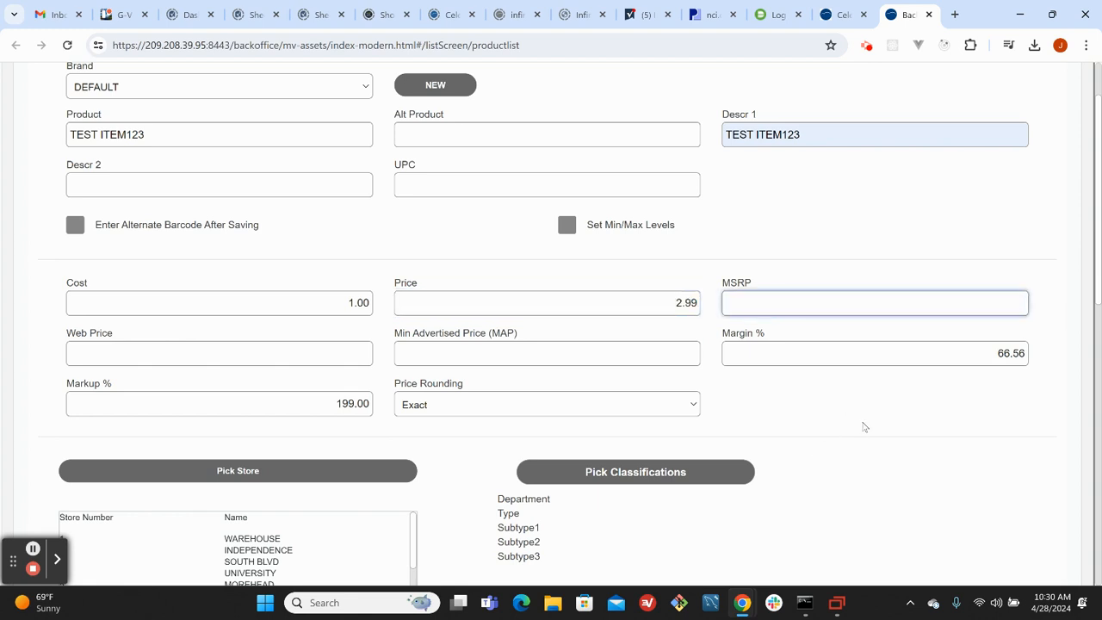
pyautogui.press('Tab')
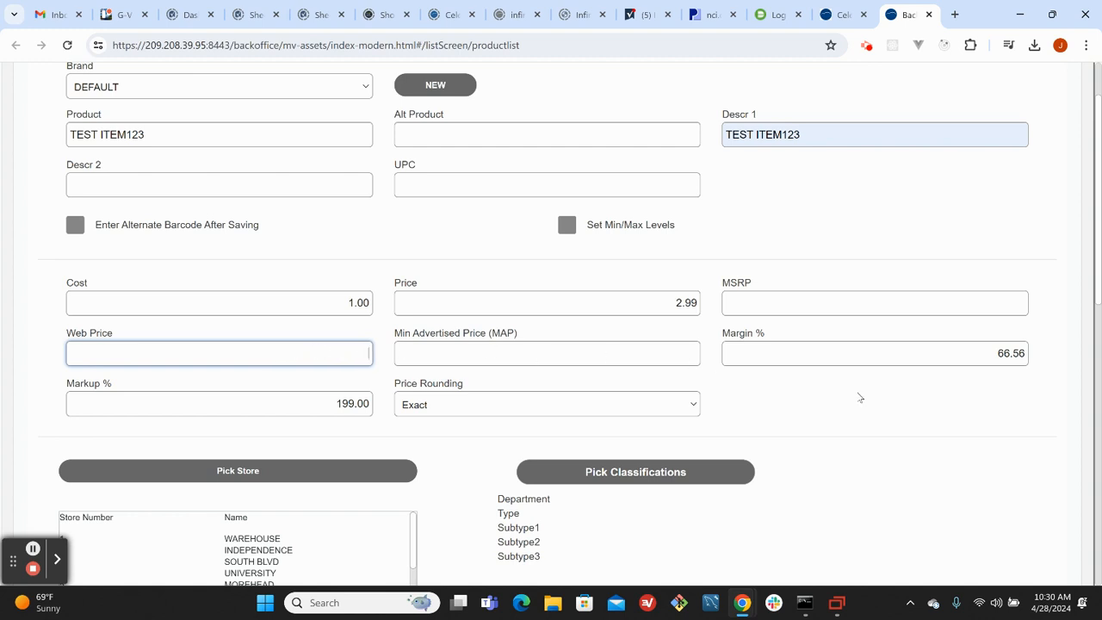
pyautogui.press('Tab')
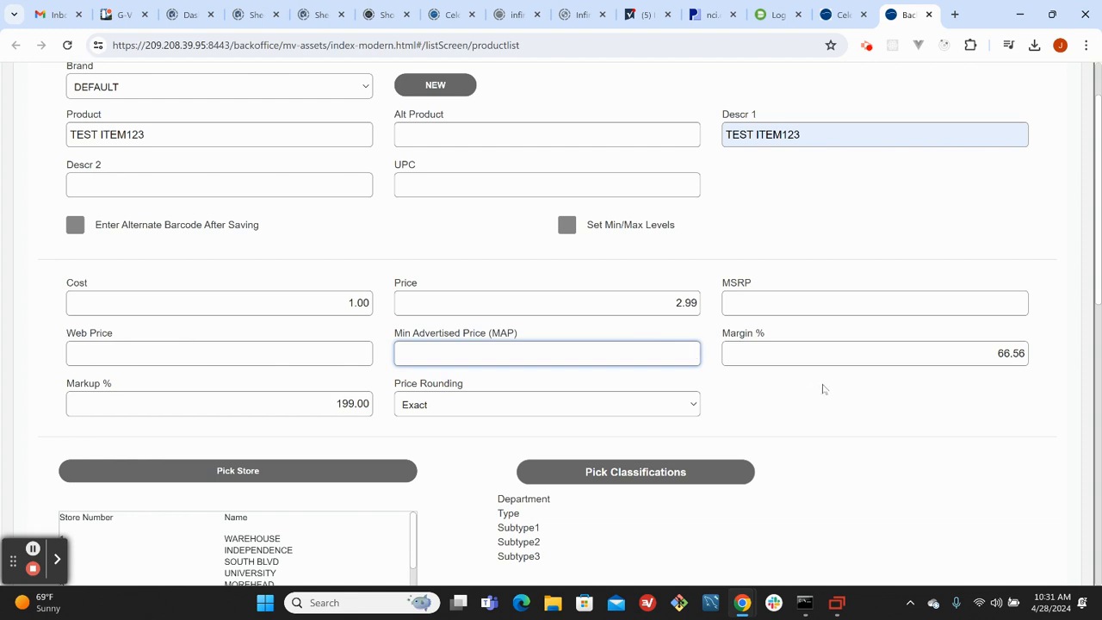
pyautogui.press('Tab')
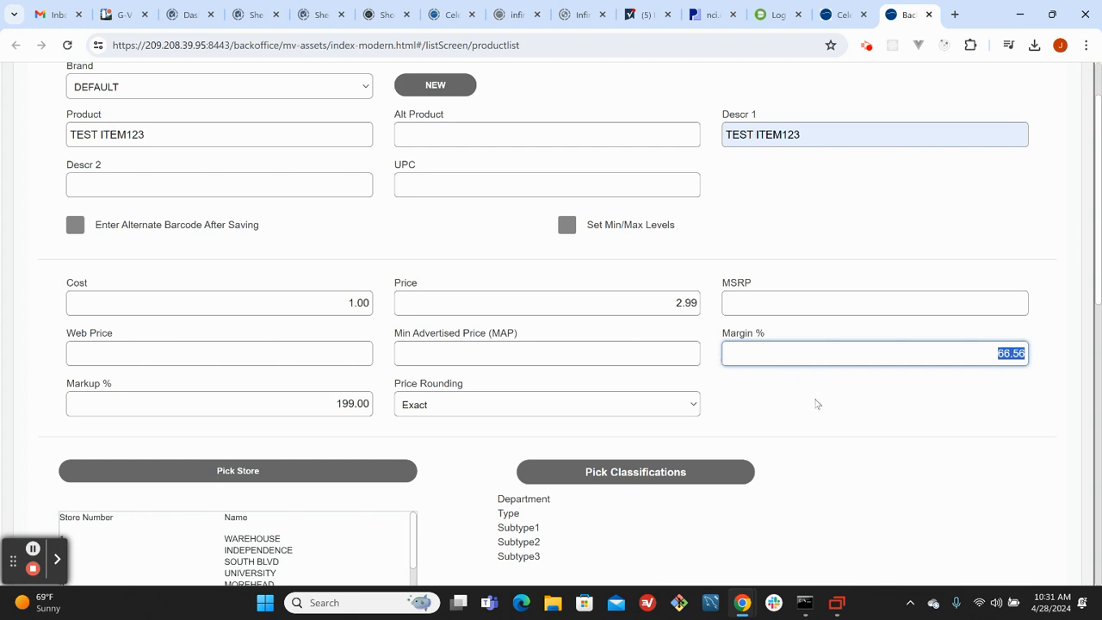
pyautogui.press('Tab')
pyautogui.press('Tab')
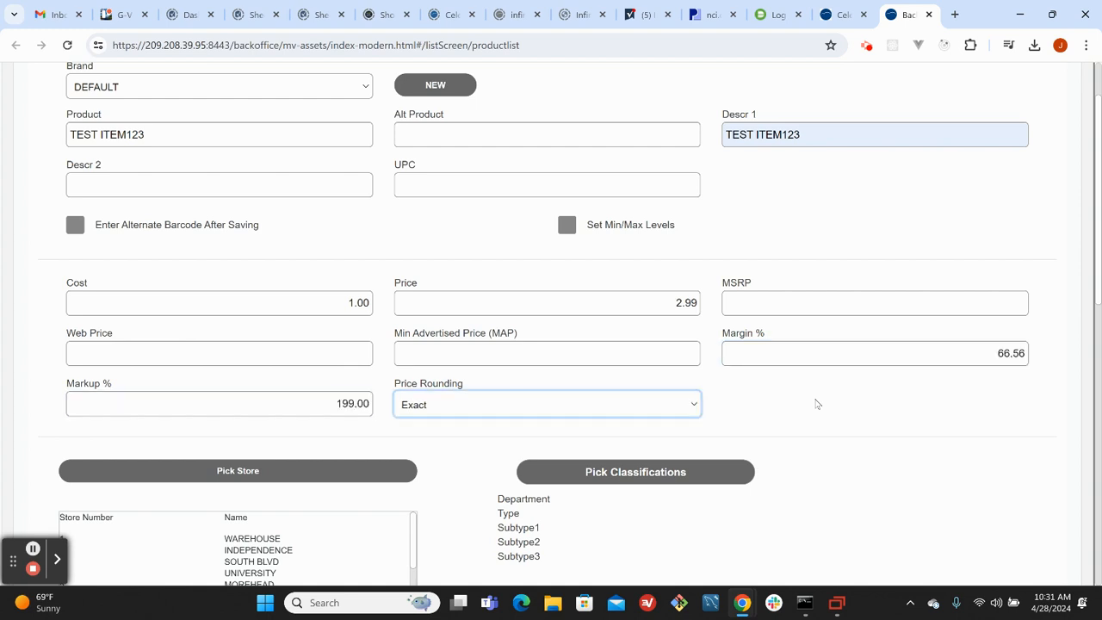
# Review the price rounding choices, keeping Exact, and look back at the Price field
pyautogui.click(682, 404)
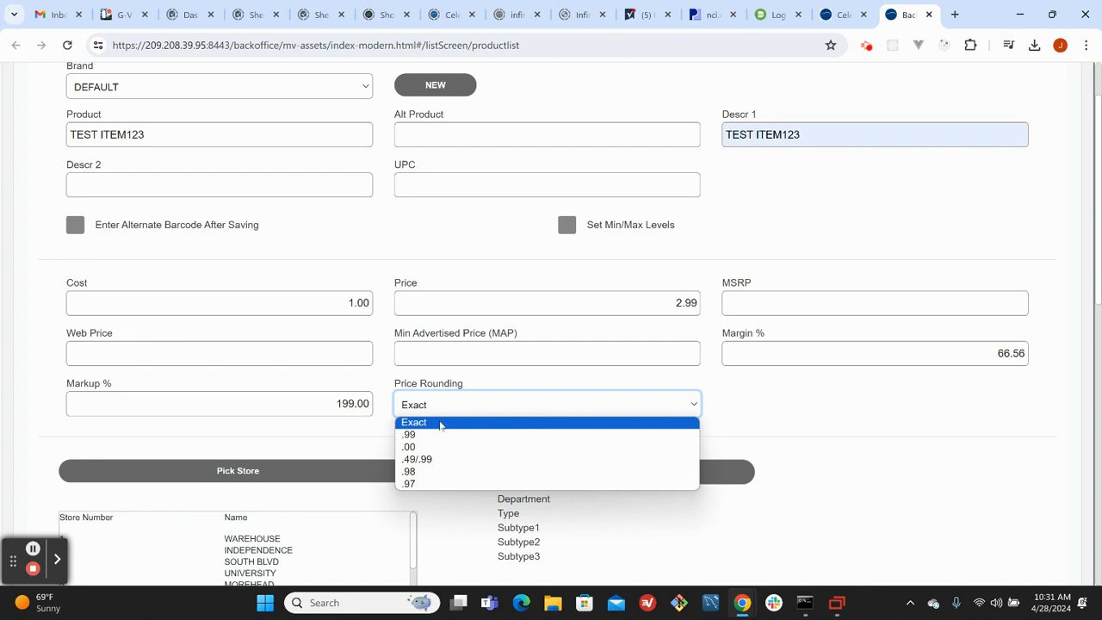
pyautogui.click(443, 424)
pyautogui.scroll(-3, 890, 413)
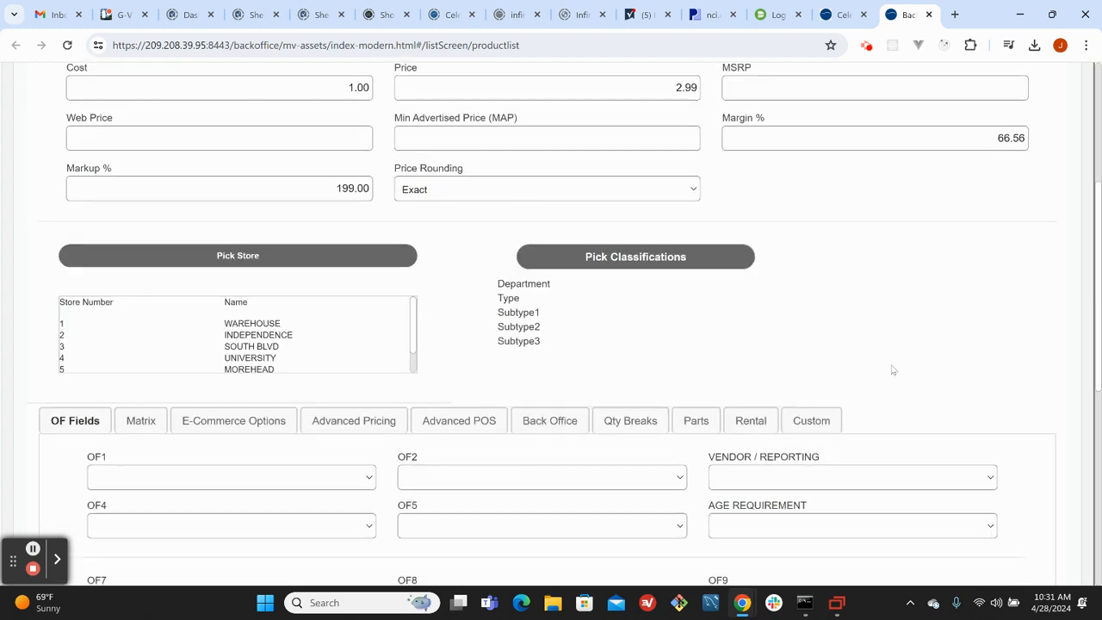
pyautogui.click(686, 88)
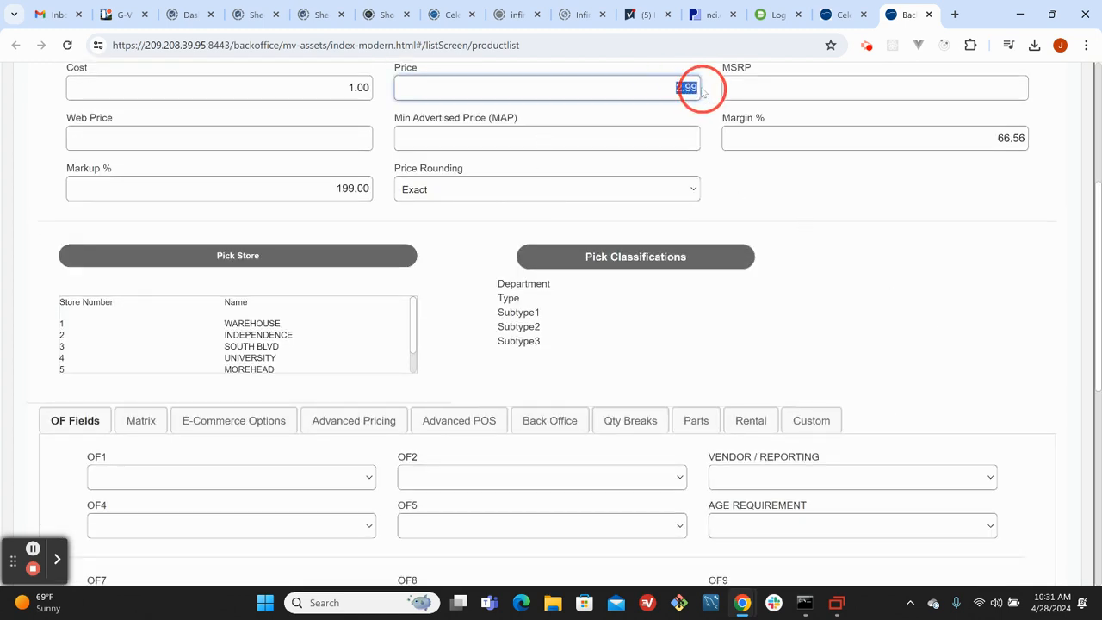
# Look through the list of store numbers and names included for the new product
pyautogui.click(921, 208)
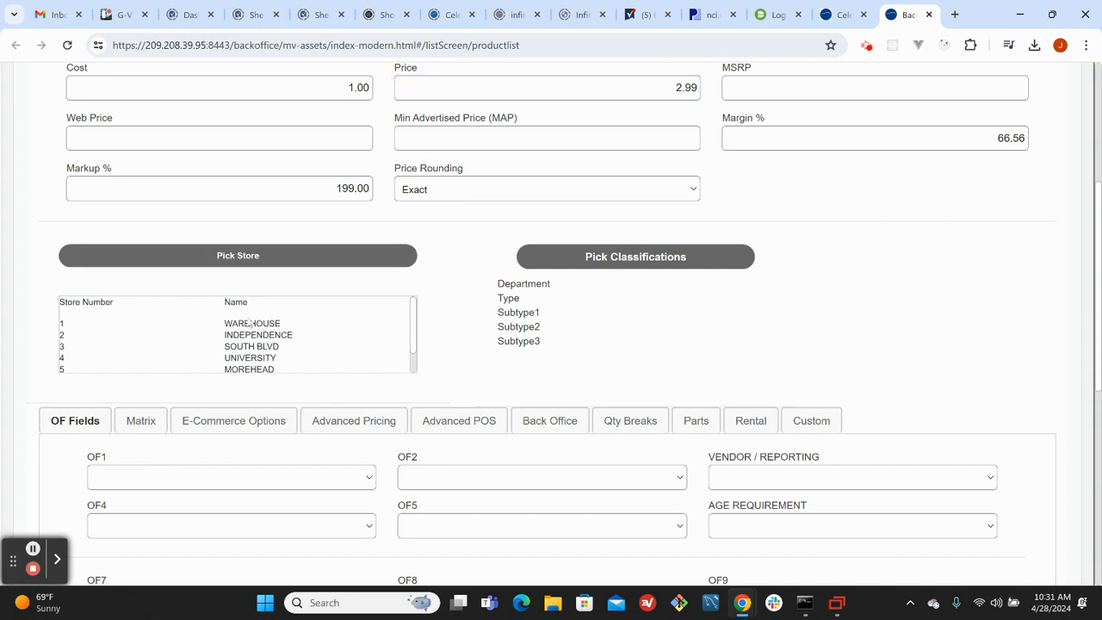
pyautogui.moveTo(223, 324); pyautogui.dragTo(280, 373)
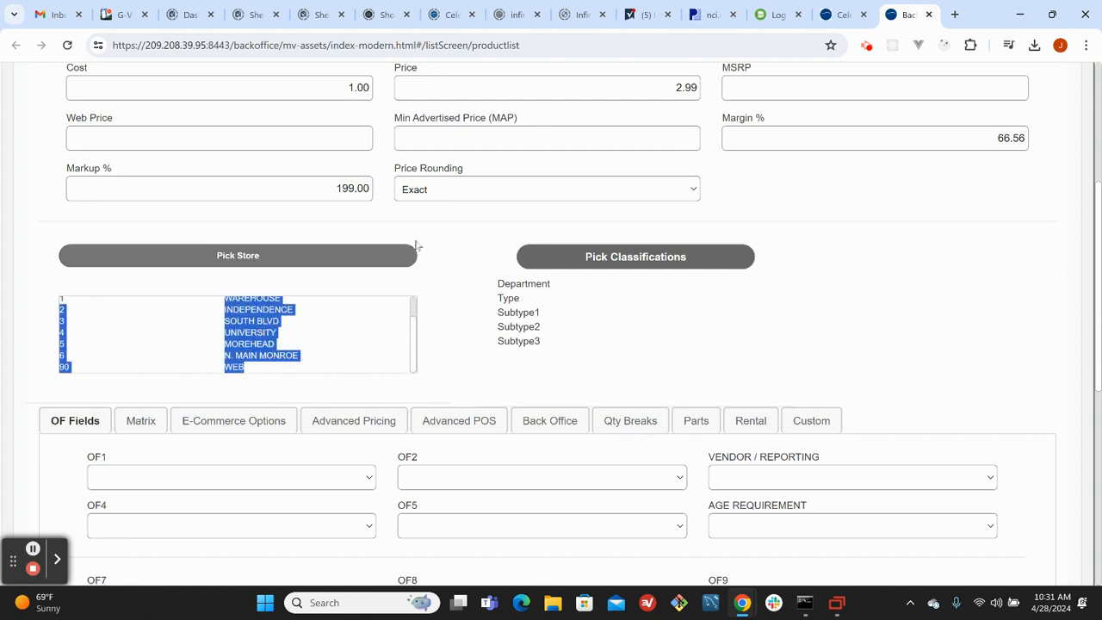
pyautogui.scroll(1, 426, 327)
pyautogui.scroll(1, 353, 386)
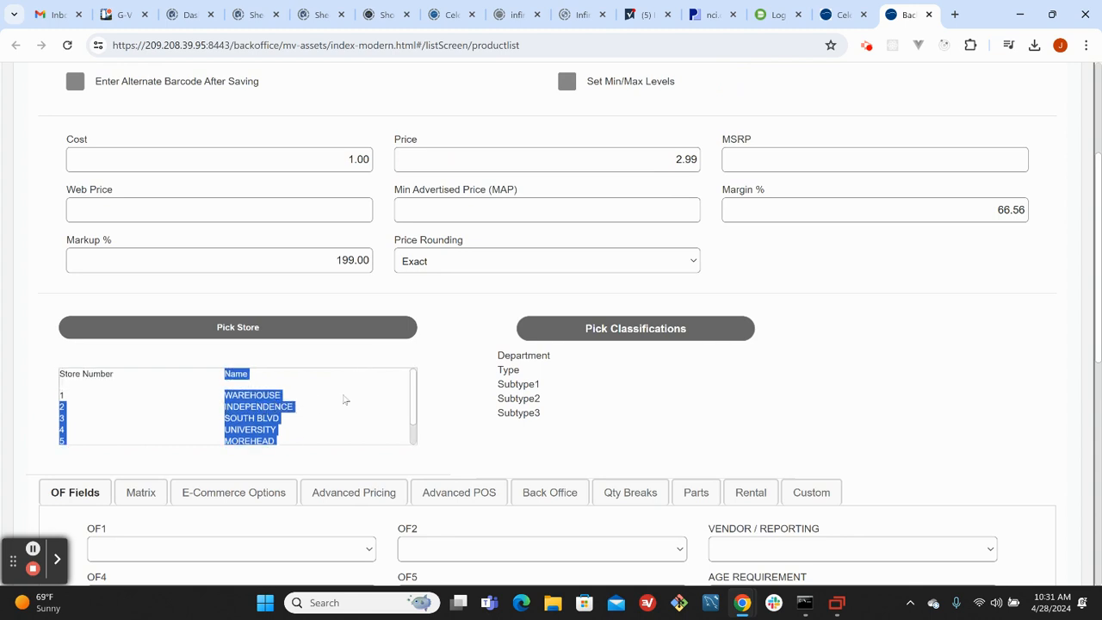
pyautogui.click(457, 379)
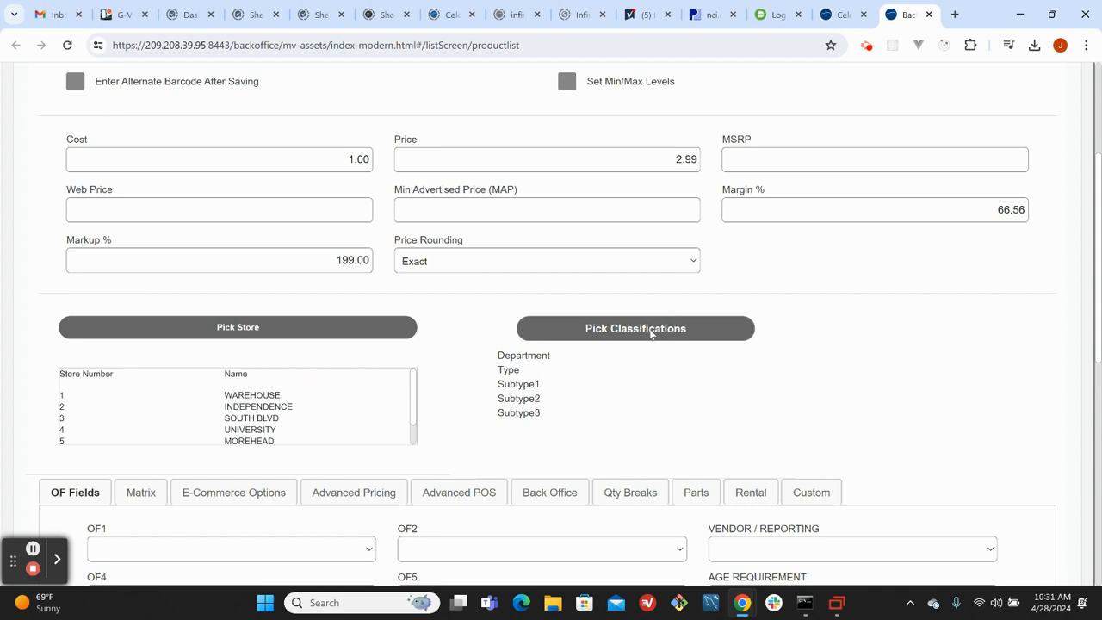
# Assign the DEFAULT department to the product from the classifications tree
pyautogui.click(694, 330)
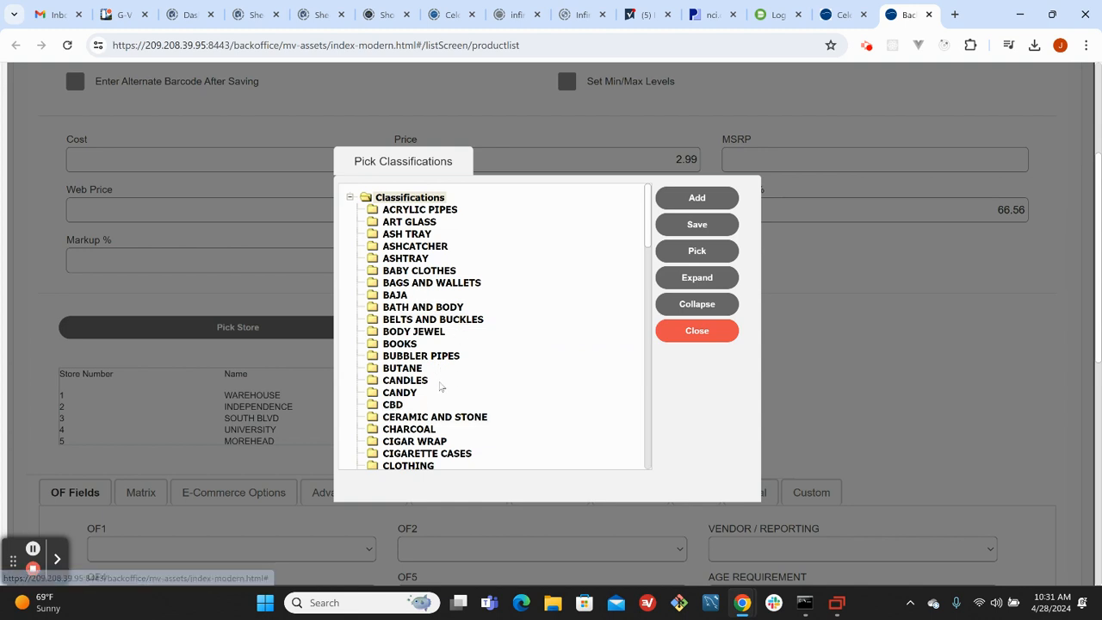
pyautogui.scroll(-3, 403, 422)
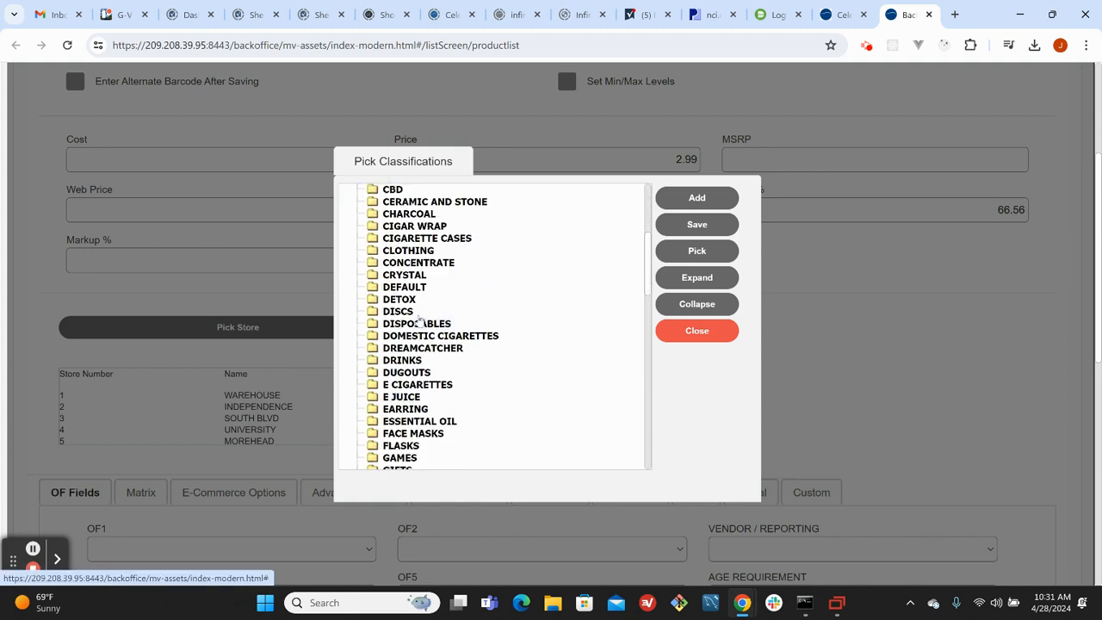
pyautogui.click(405, 290)
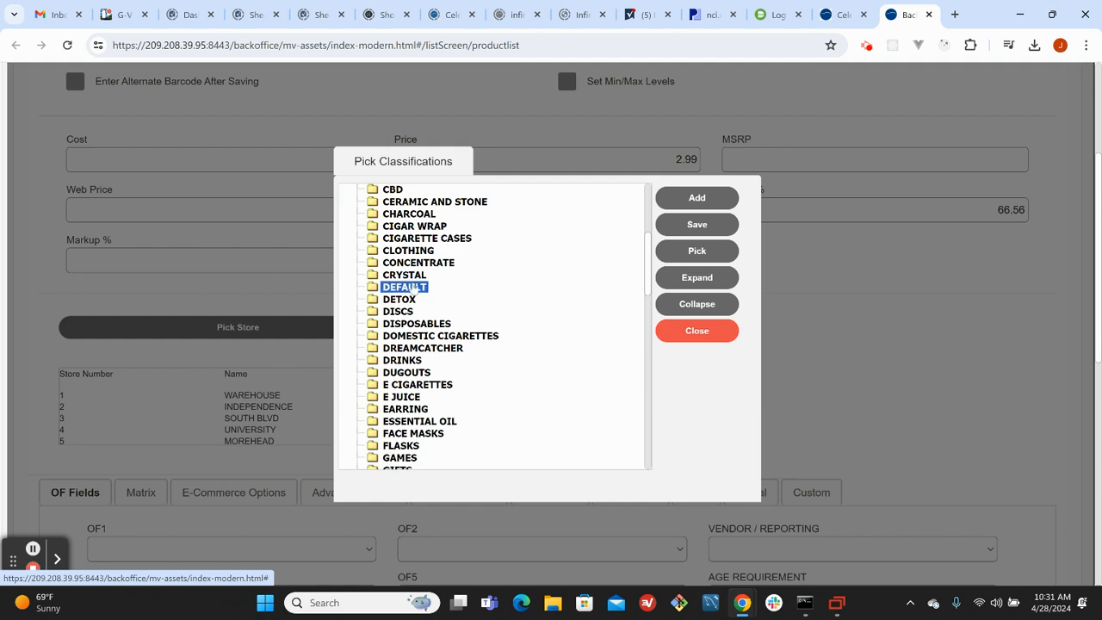
pyautogui.click(709, 256)
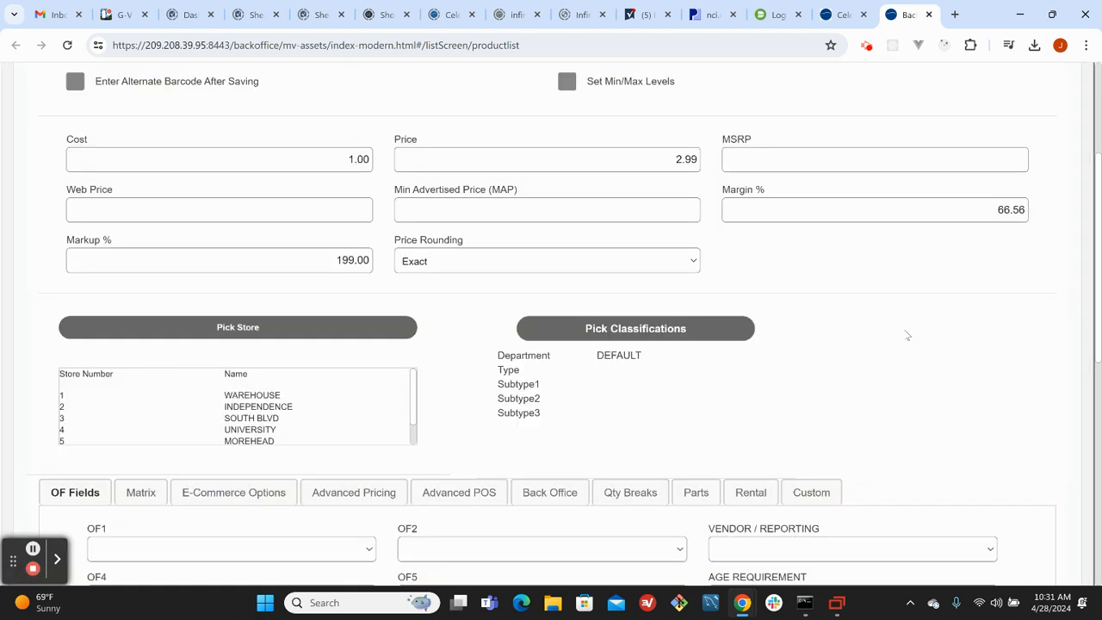
pyautogui.click(608, 356)
# Examine the product's OF fields, including the vendor choices offered under OF2 and the Vendor / Reporting field
pyautogui.scroll(-3, 990, 353)
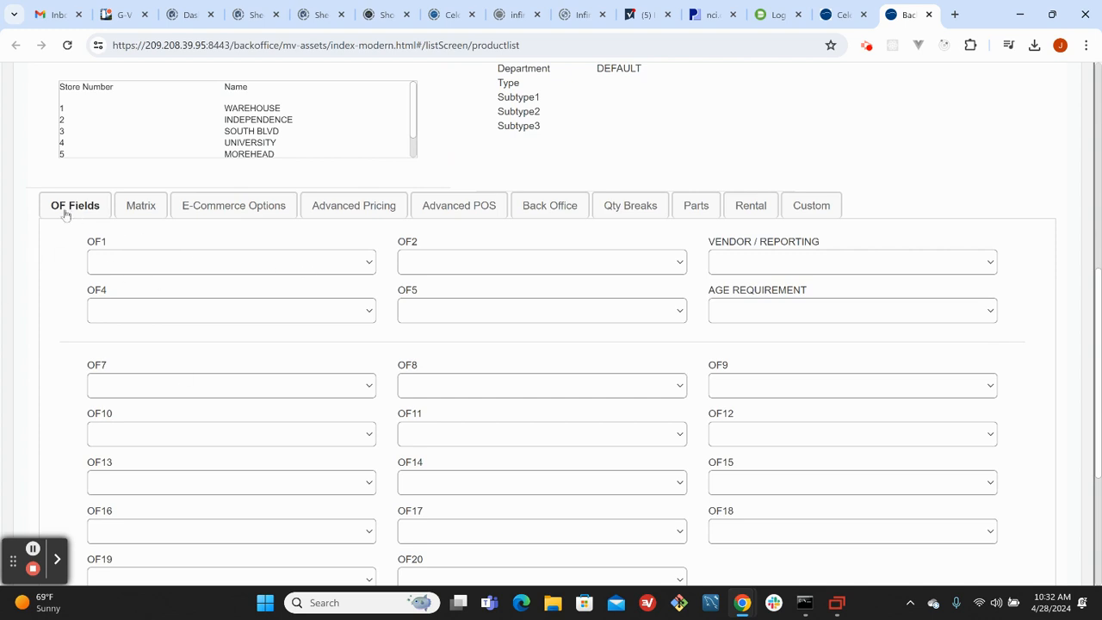
pyautogui.click(566, 263)
pyautogui.scroll(-5, 520, 360)
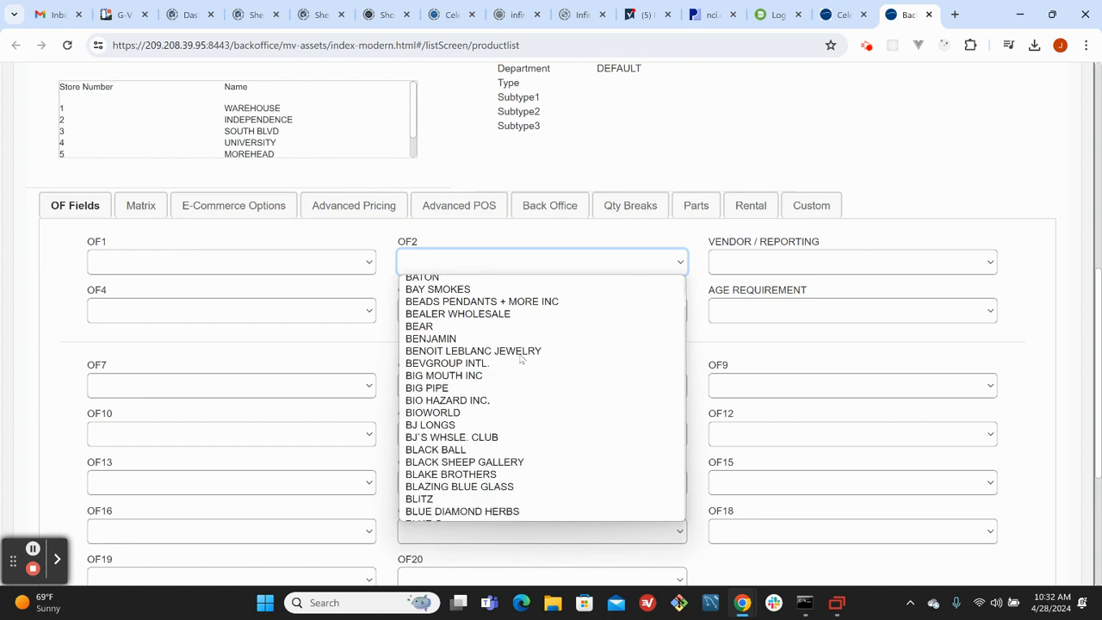
pyautogui.scroll(-5, 520, 360)
pyautogui.scroll(10, 521, 349)
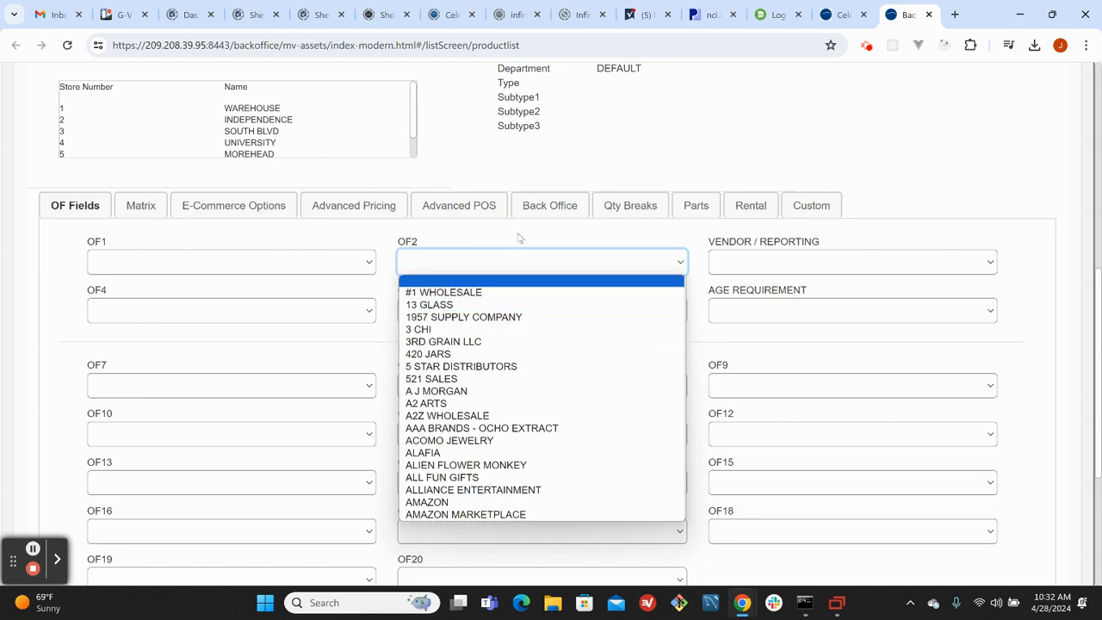
pyautogui.click(521, 234)
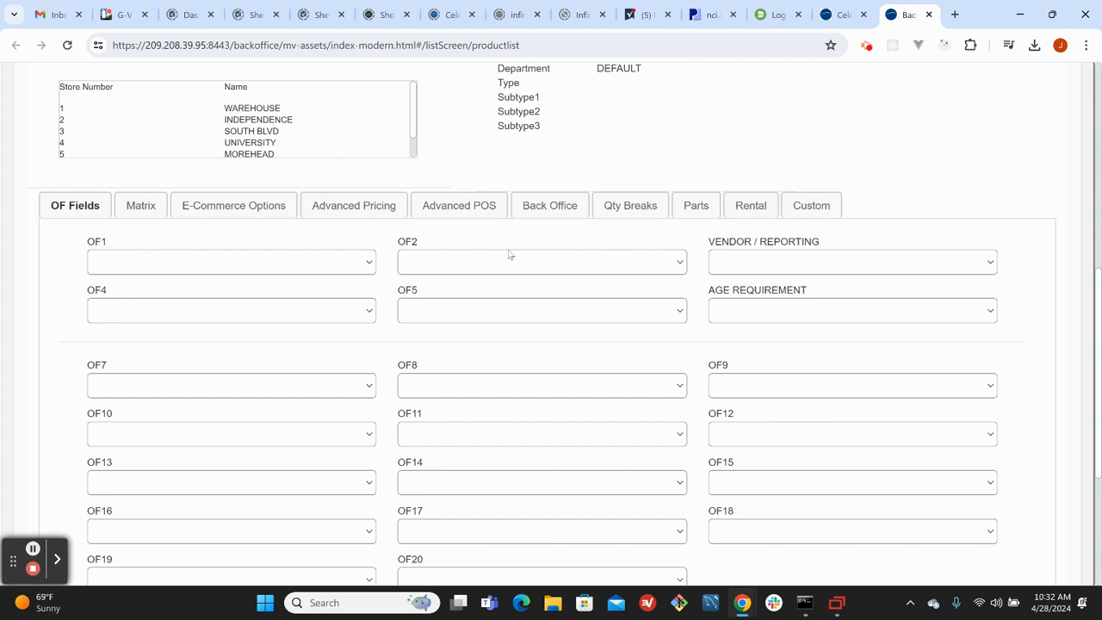
pyautogui.click(815, 246)
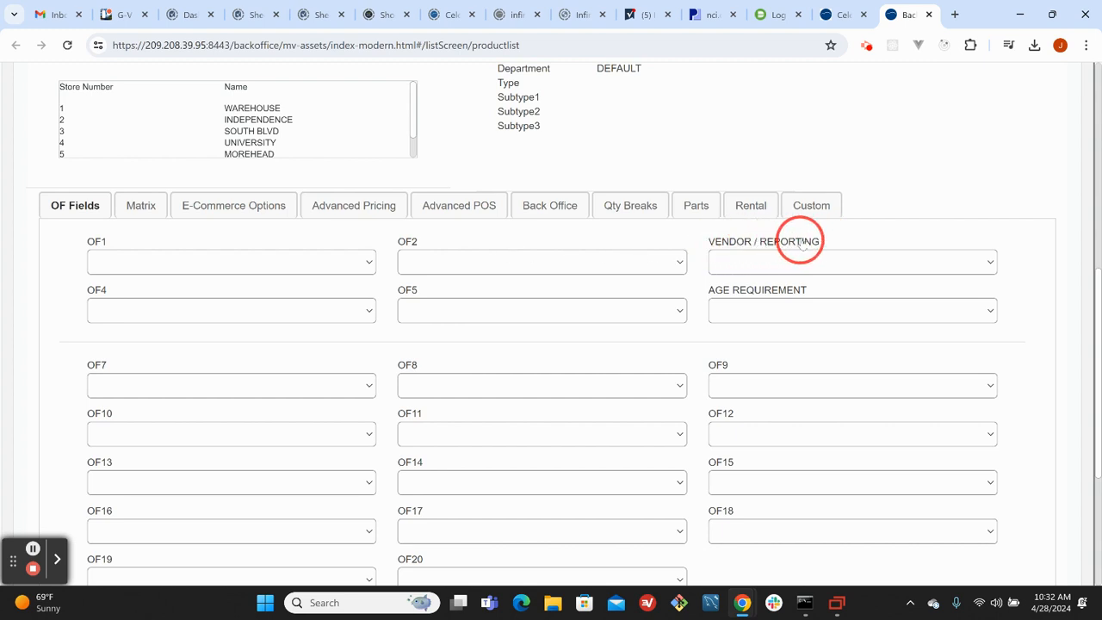
pyautogui.click(772, 244)
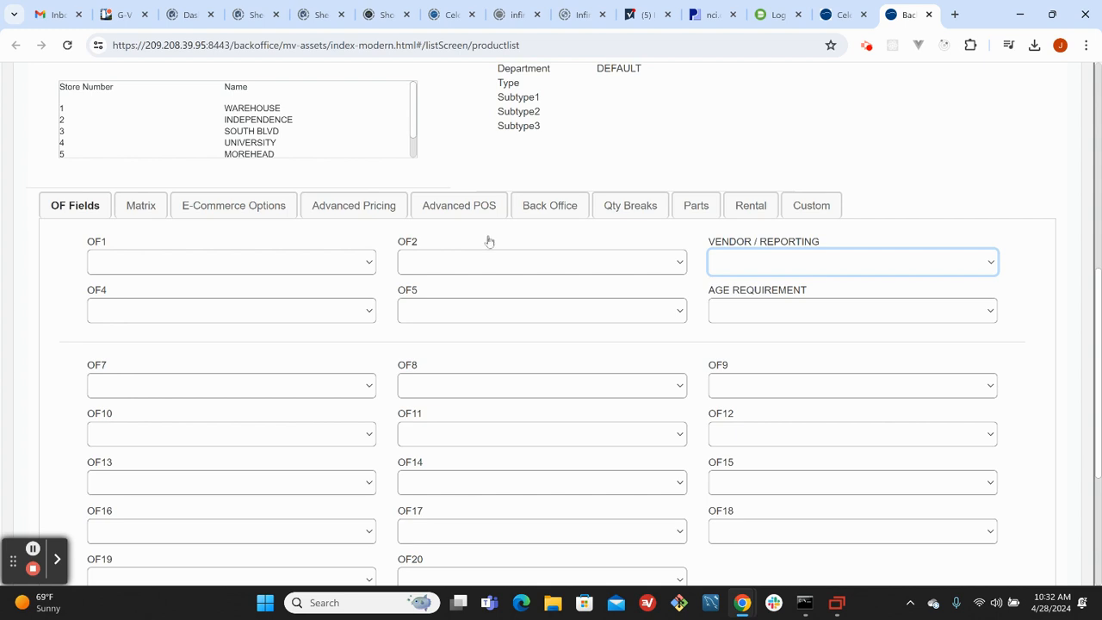
# Set the OF2 field to the DEFAULT vendor
pyautogui.click(465, 263)
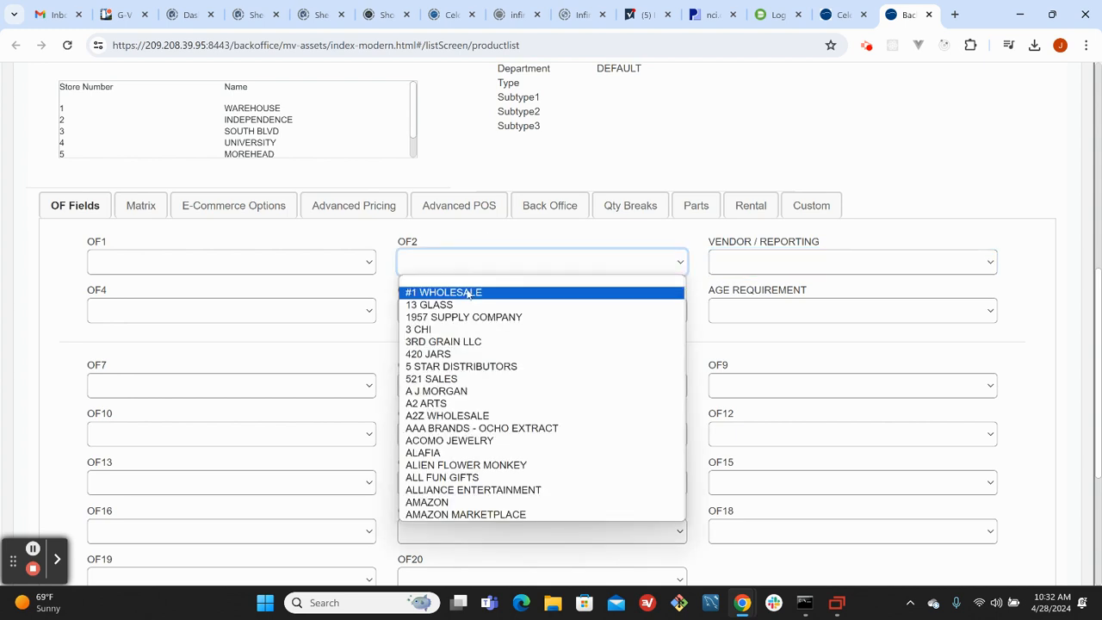
pyautogui.write('de')
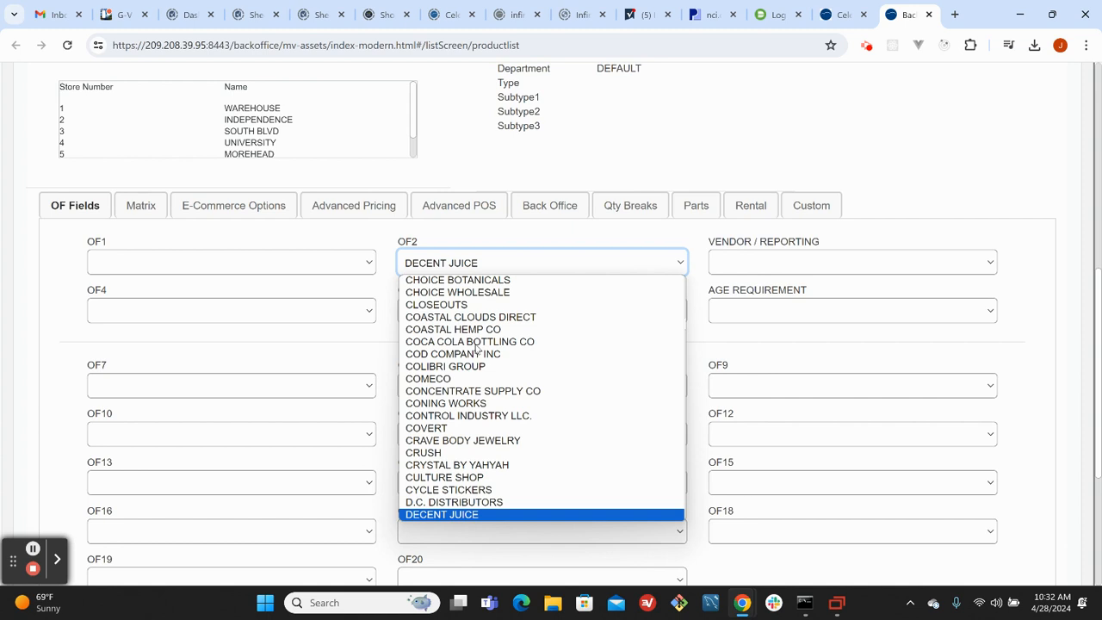
pyautogui.press('Down')
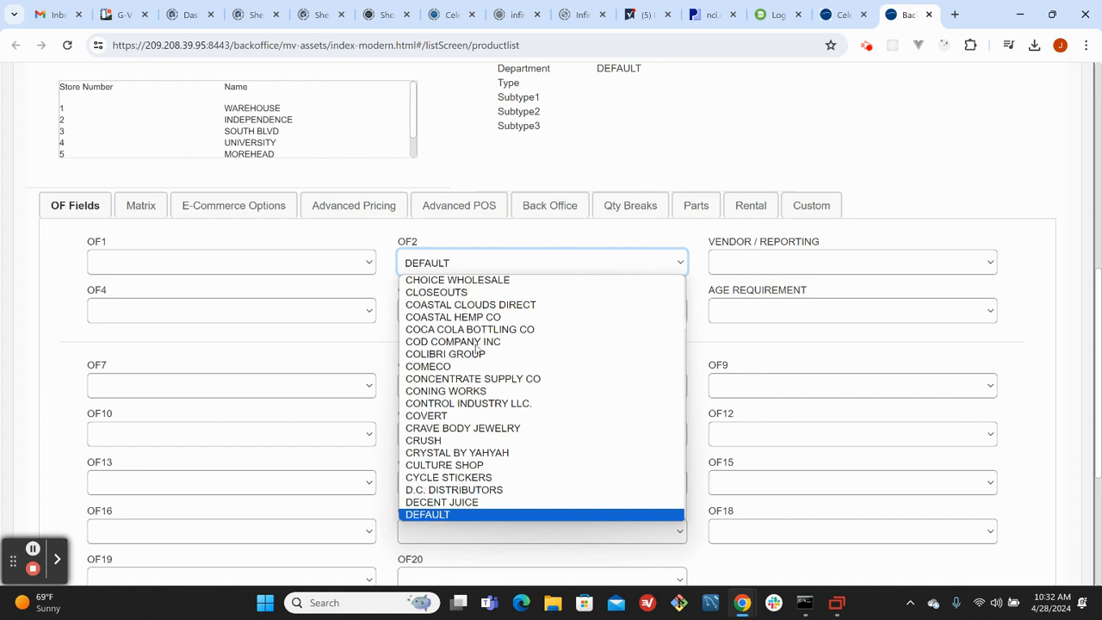
pyautogui.press('Return')
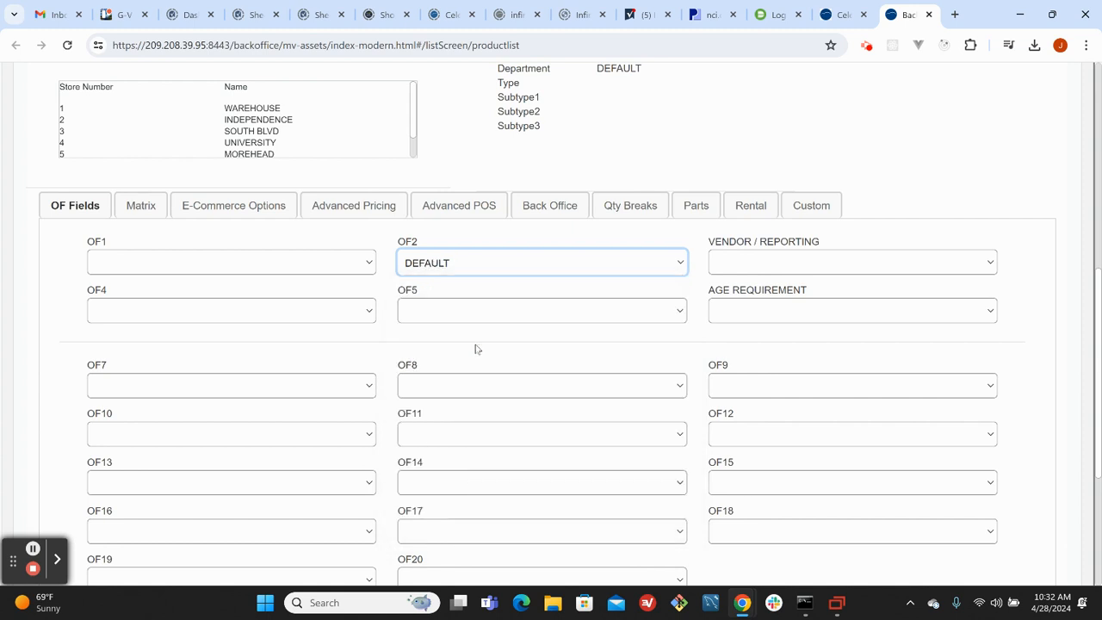
pyautogui.click(522, 266)
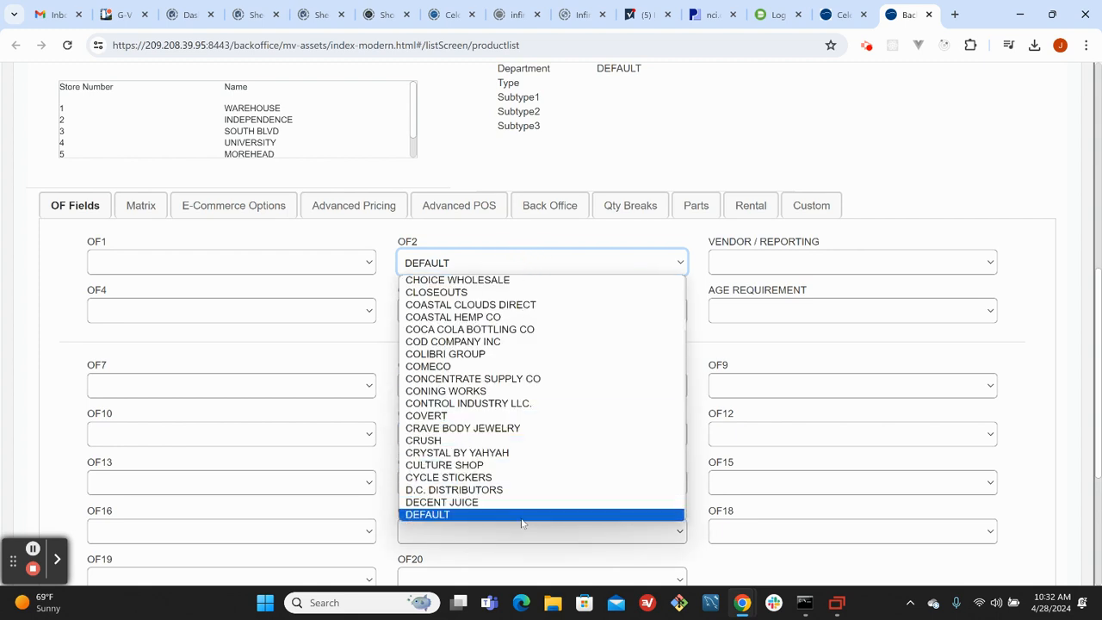
pyautogui.scroll(-1, 508, 521)
pyautogui.click(447, 495)
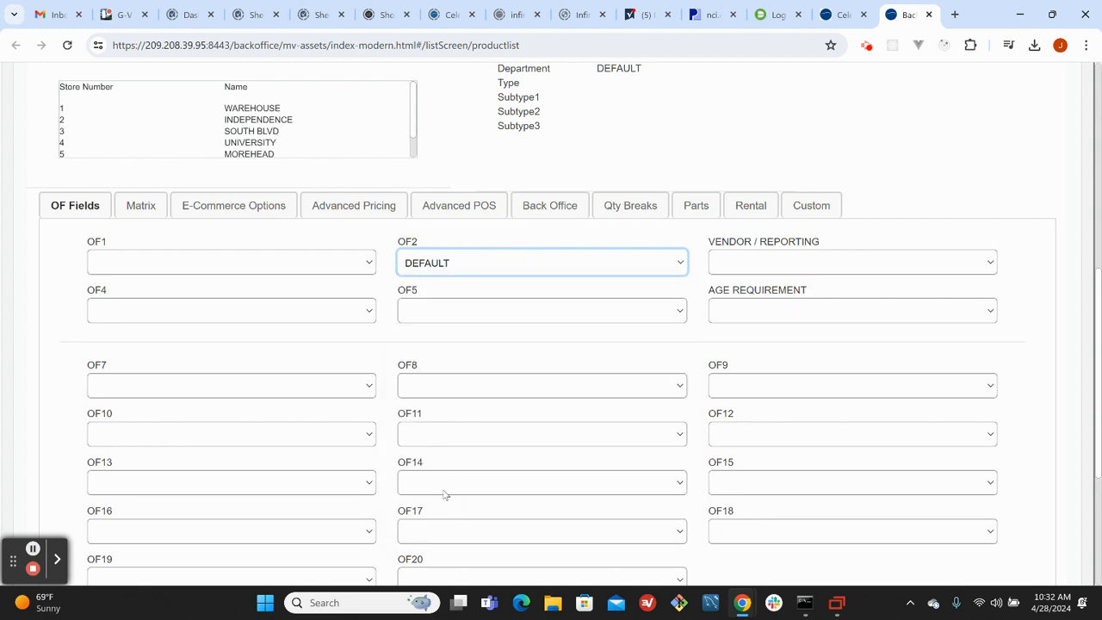
pyautogui.click(1018, 296)
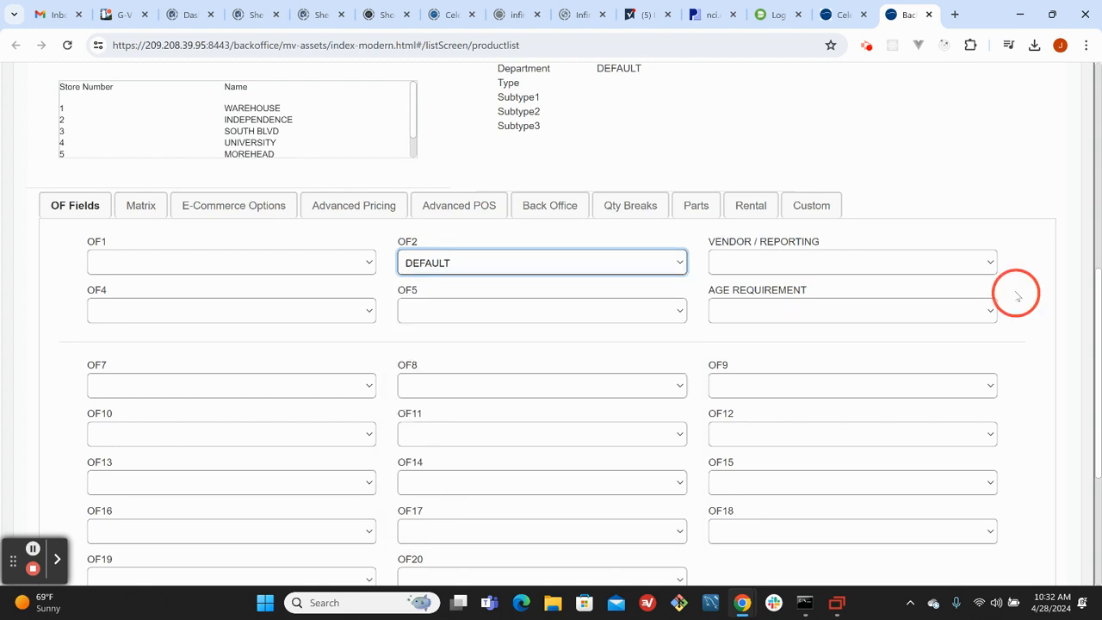
# Try an age requirement of 18 for the product and reset the field to blank
pyautogui.click(965, 313)
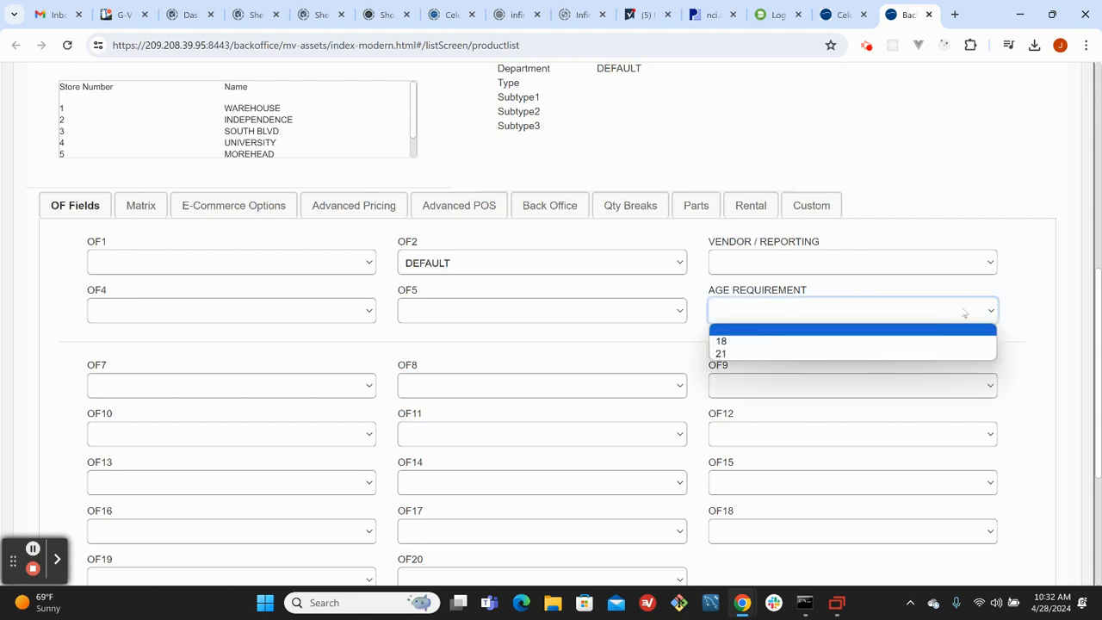
pyautogui.click(746, 342)
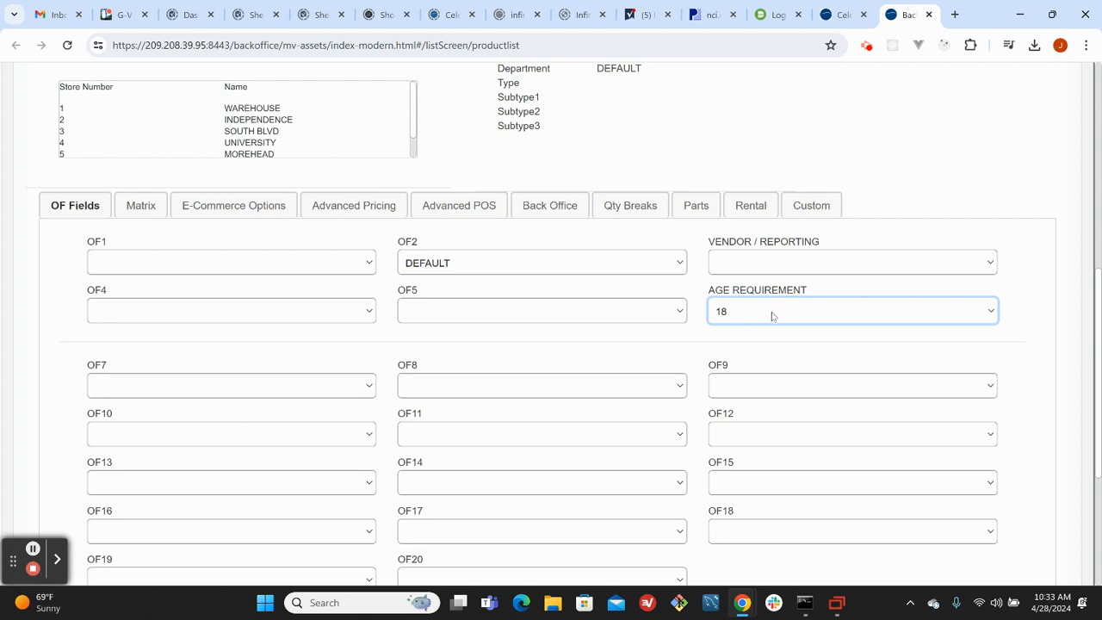
pyautogui.click(797, 316)
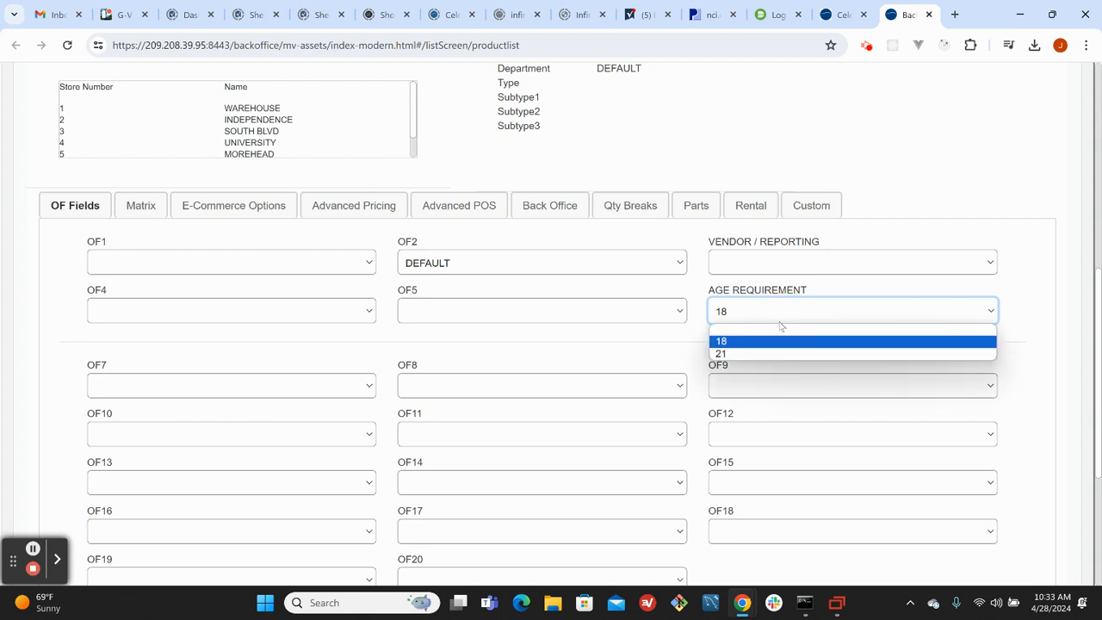
pyautogui.click(737, 334)
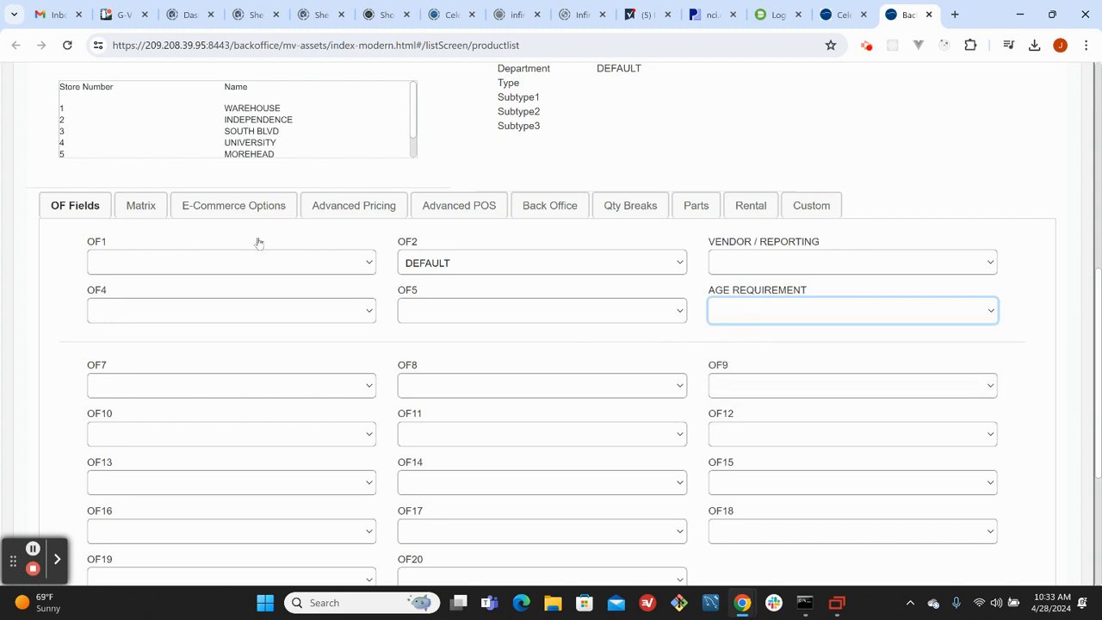
pyautogui.scroll(1, 1004, 212)
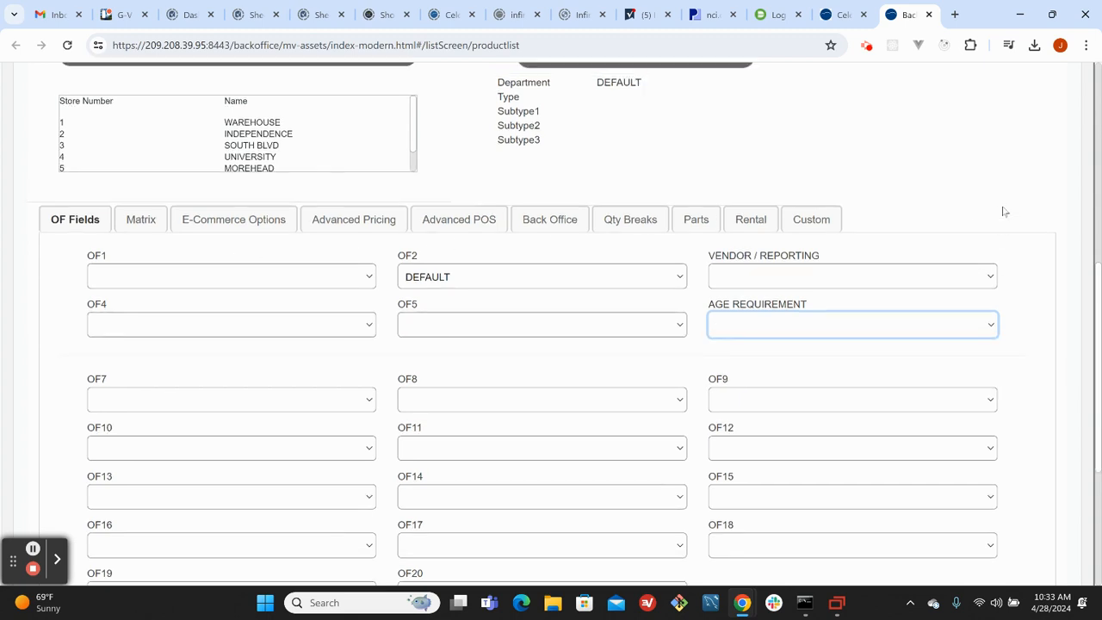
pyautogui.scroll(-1, 1004, 212)
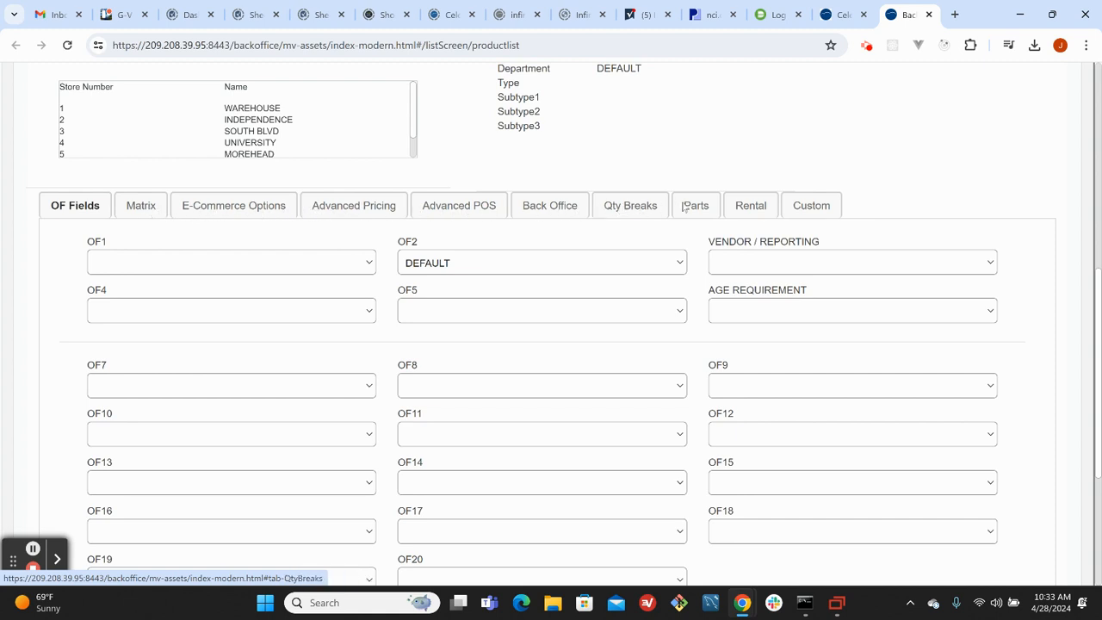
# In the product's Matrix options, look up colors matching BLU and clear the Color search text
pyautogui.click(143, 207)
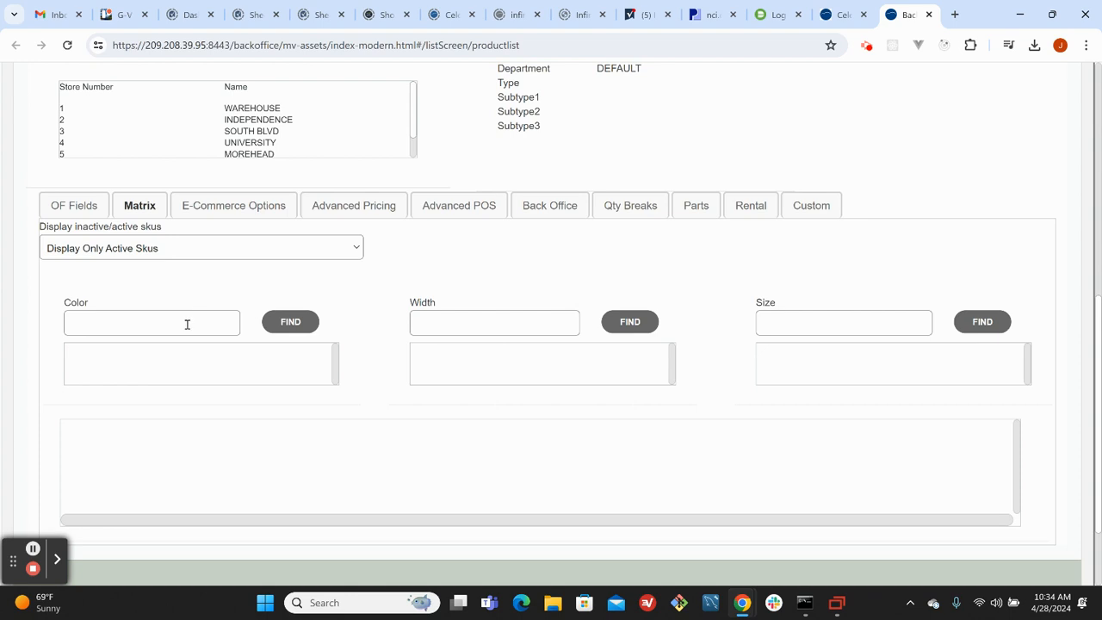
pyautogui.click(812, 322)
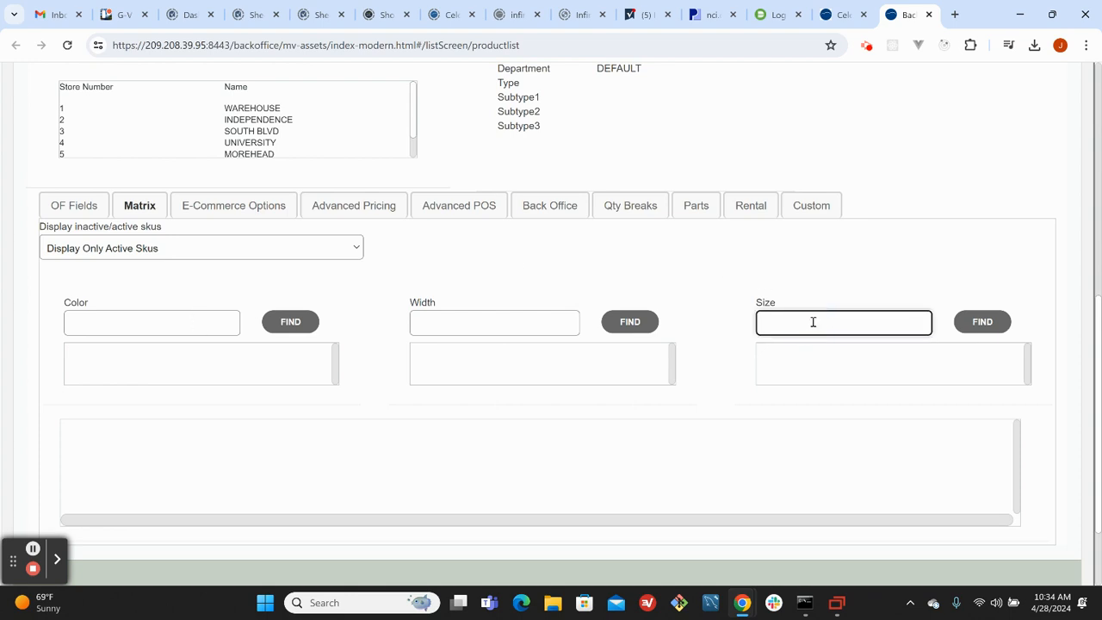
pyautogui.click(97, 327)
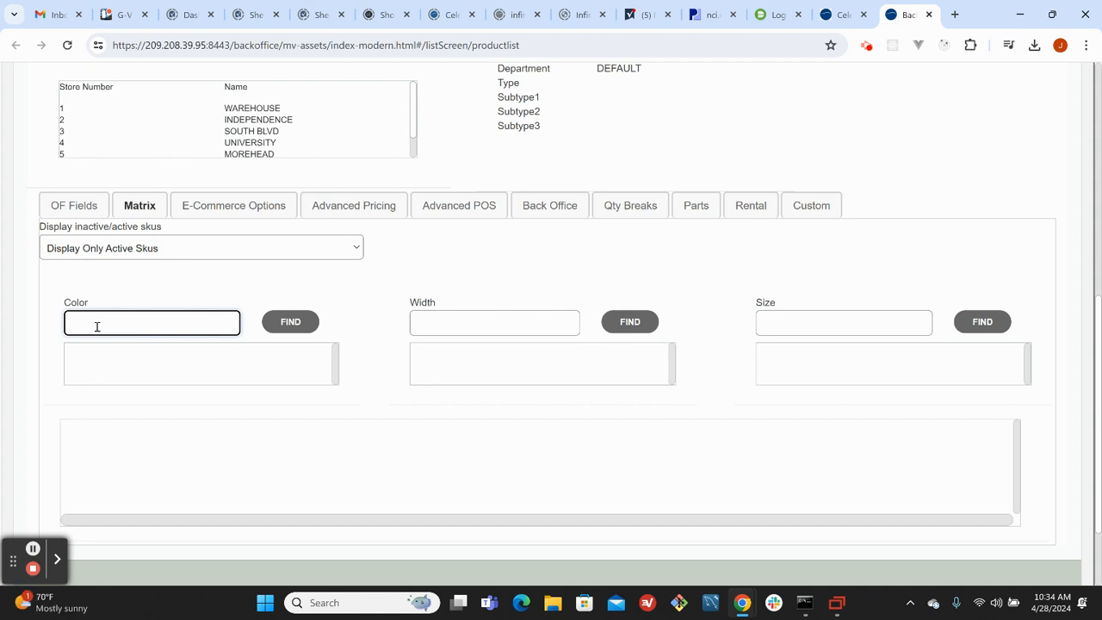
pyautogui.write('B')
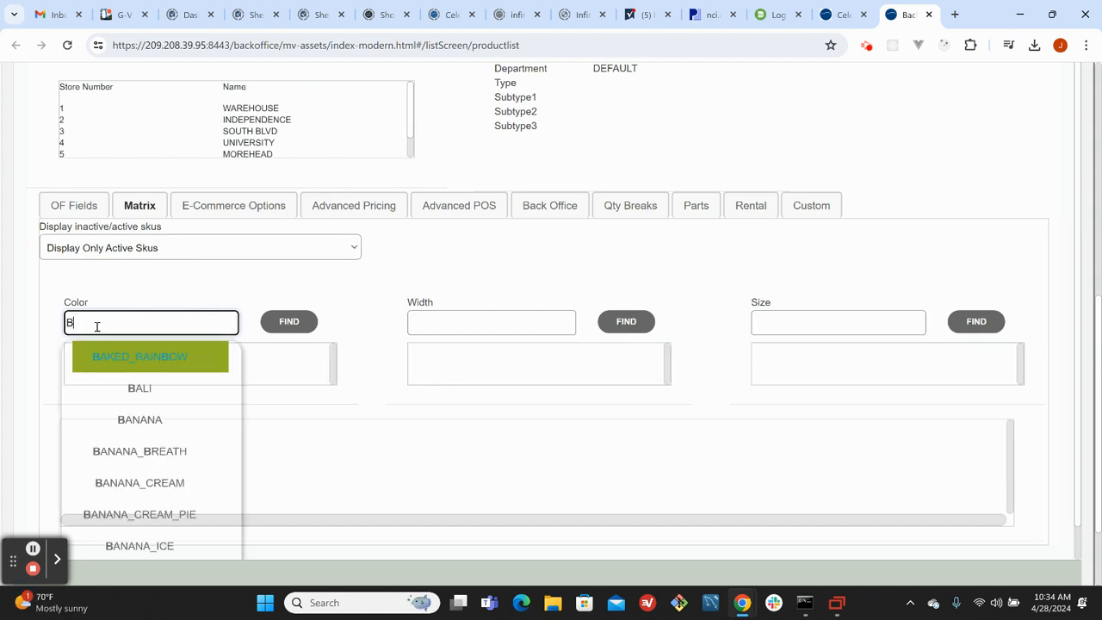
pyautogui.write('LU')
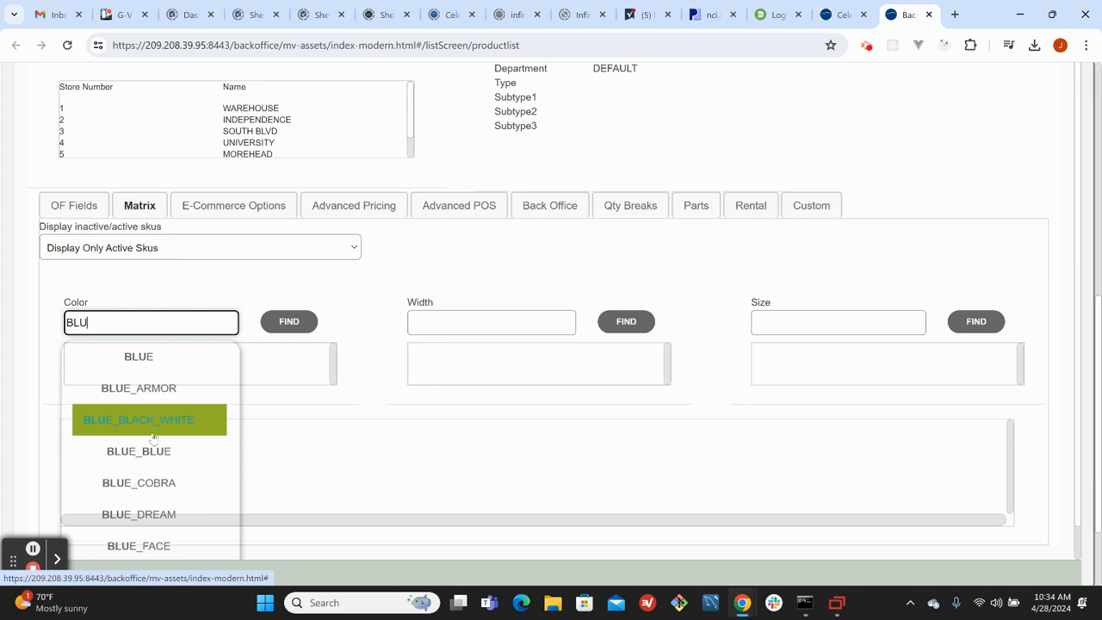
pyautogui.scroll(-1, 151, 435)
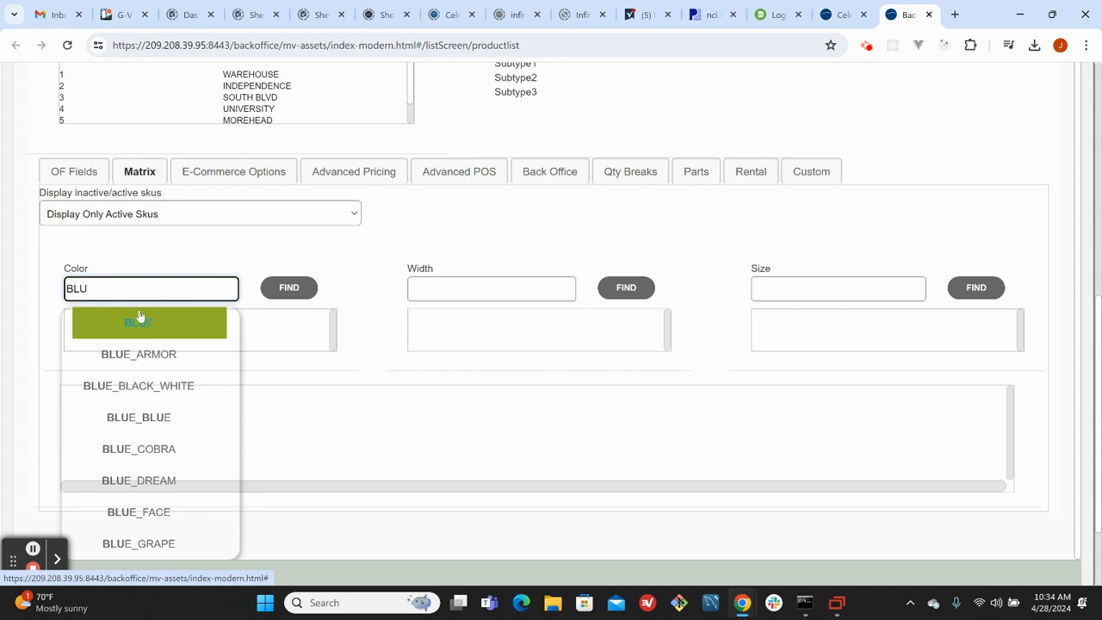
pyautogui.doubleClick(94, 288)
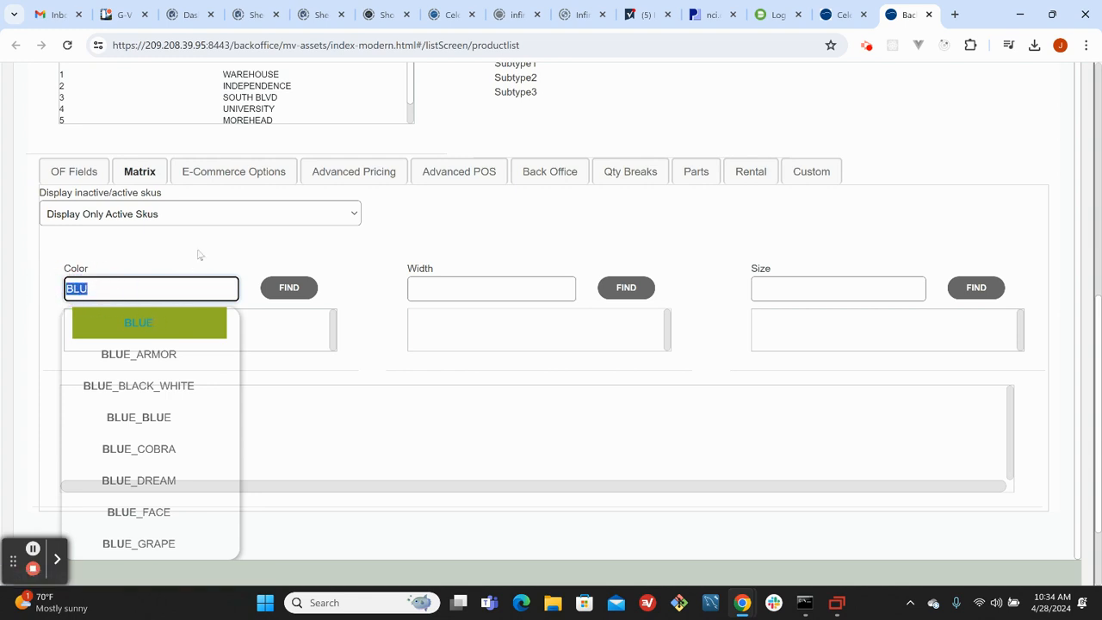
pyautogui.press('BackSpace')
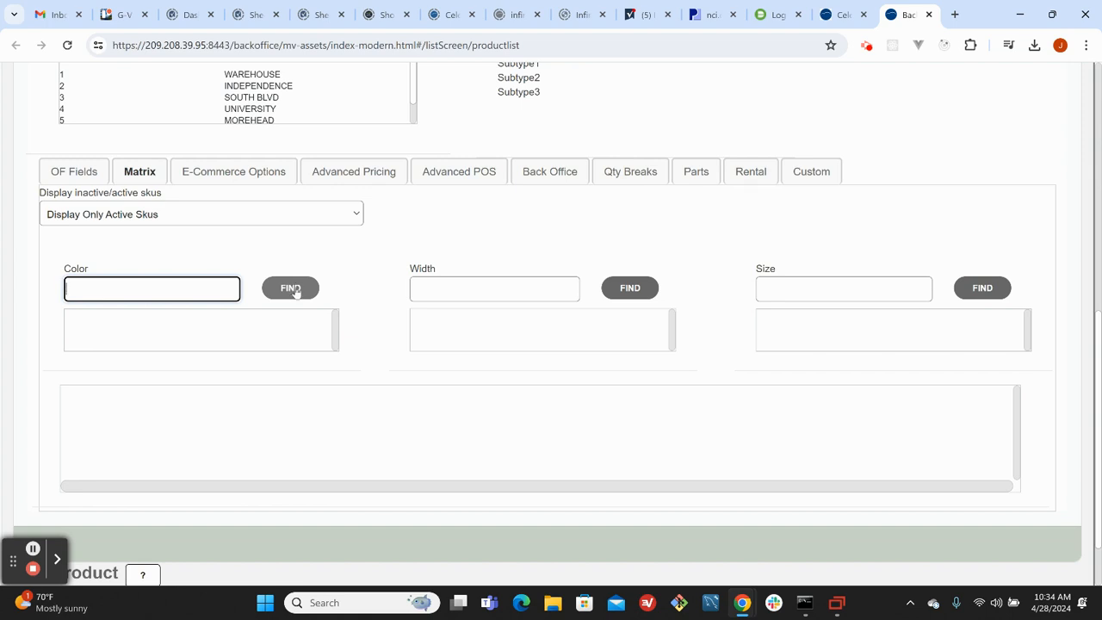
# Look through the full list of available matrix colors and leave it without choosing one
pyautogui.click(177, 289)
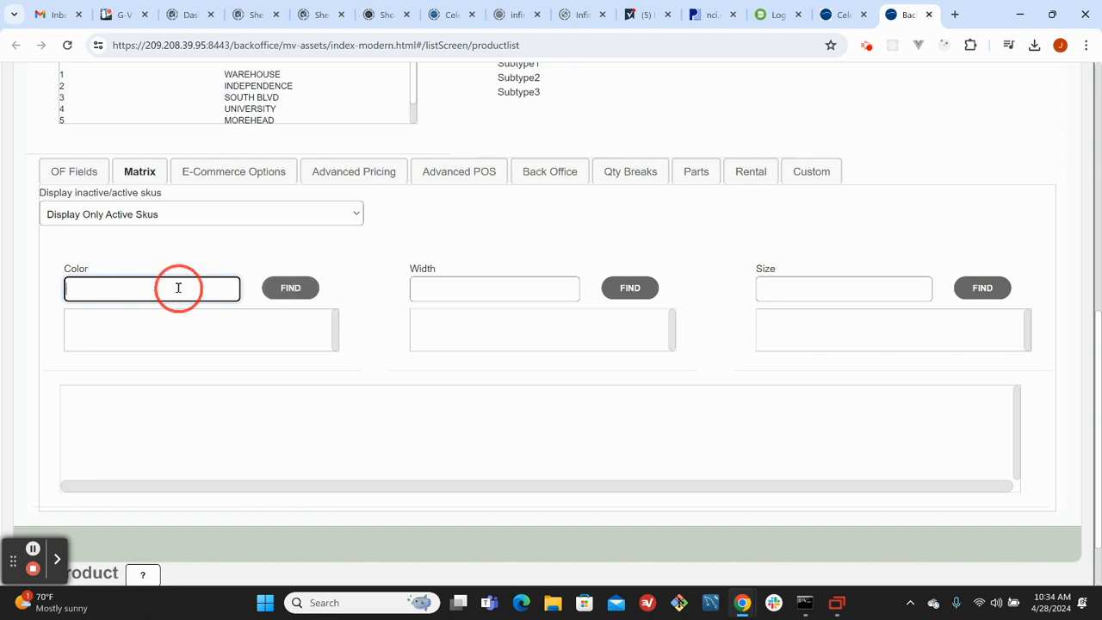
pyautogui.click(289, 288)
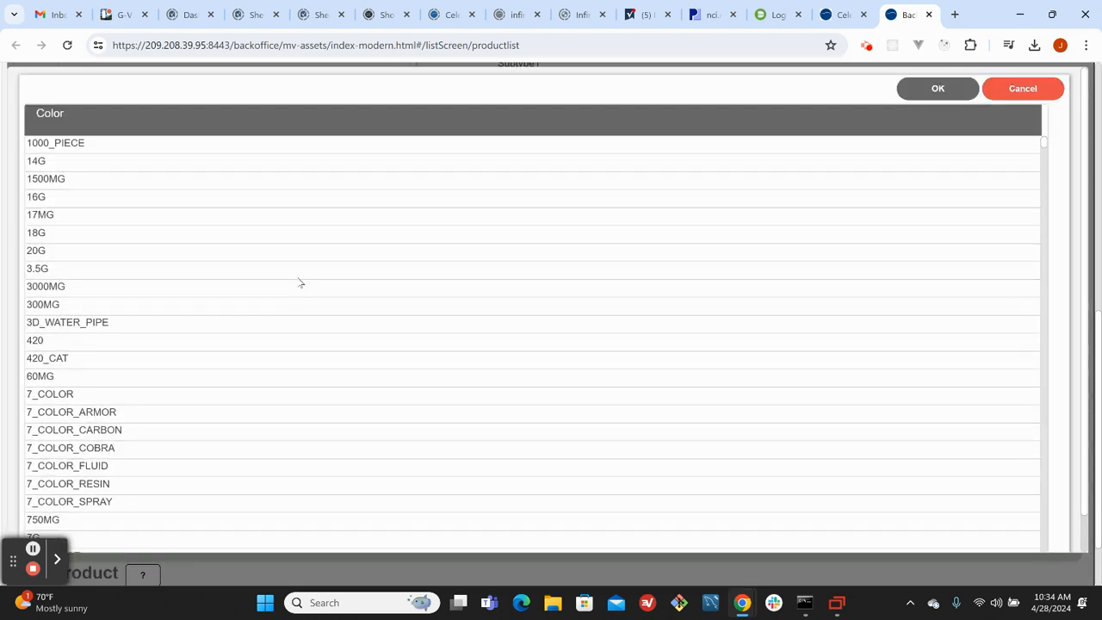
pyautogui.scroll(-5, 163, 359)
pyautogui.scroll(-20, 163, 360)
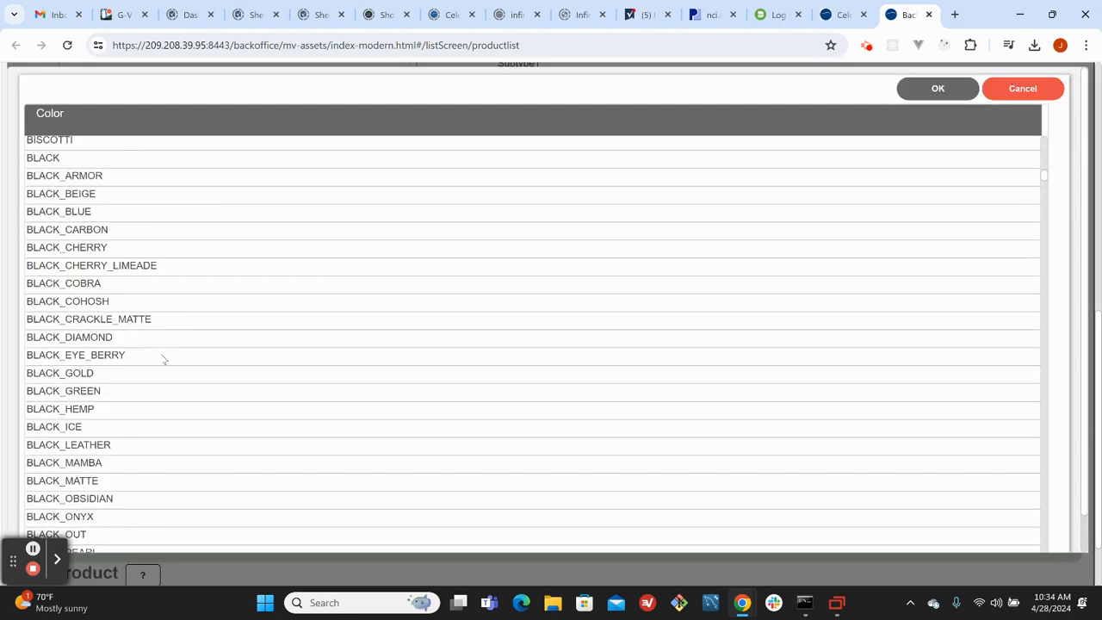
pyautogui.scroll(-20, 163, 360)
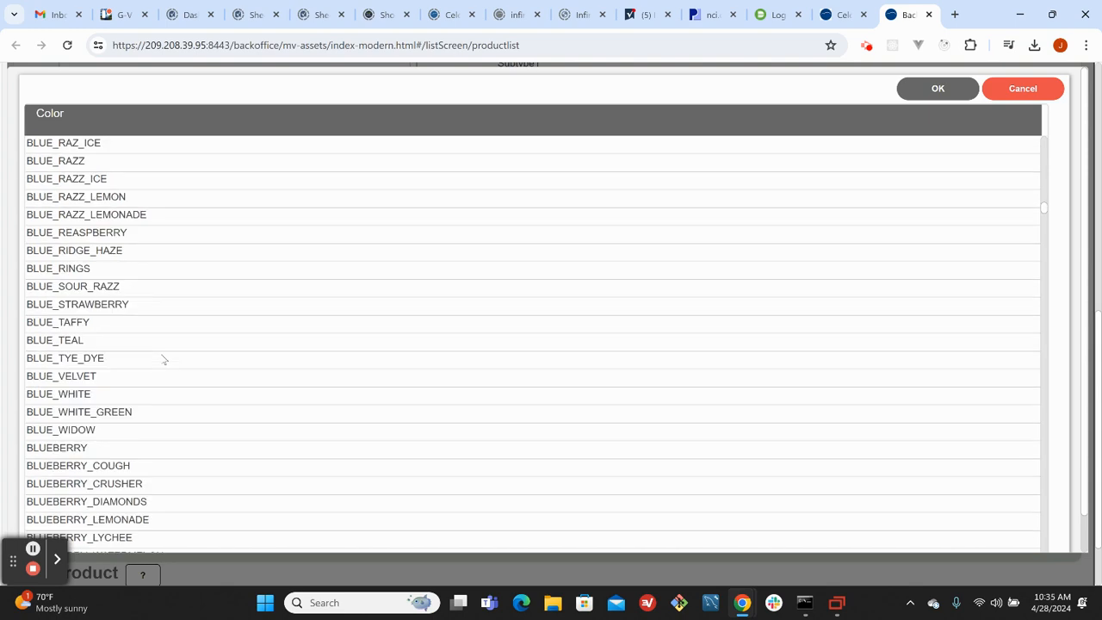
pyautogui.scroll(-20, 164, 359)
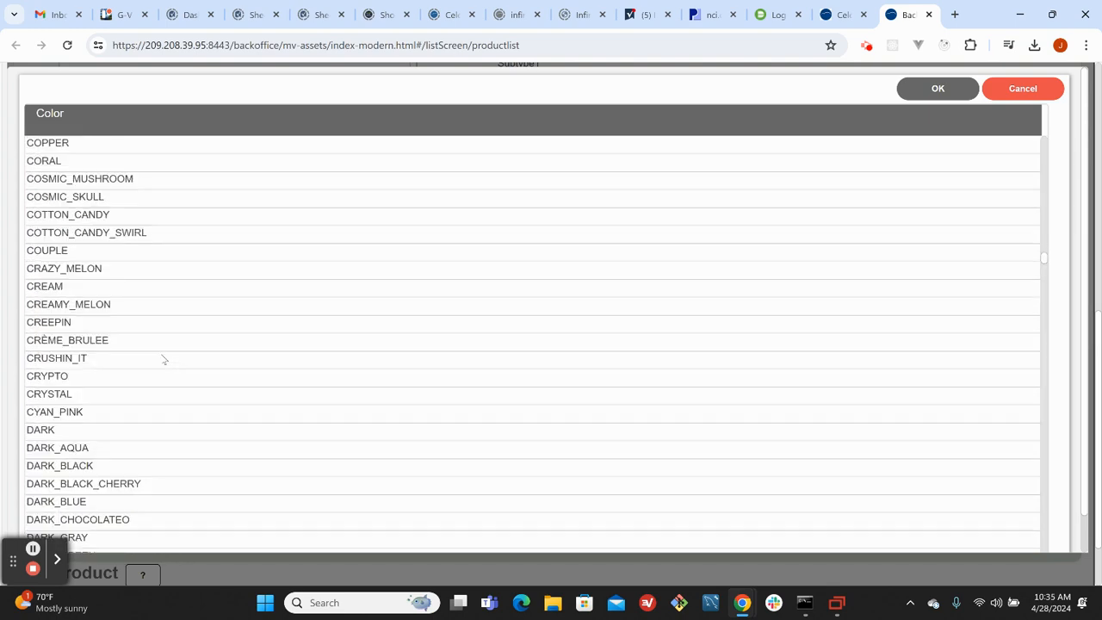
pyautogui.scroll(-2, 164, 360)
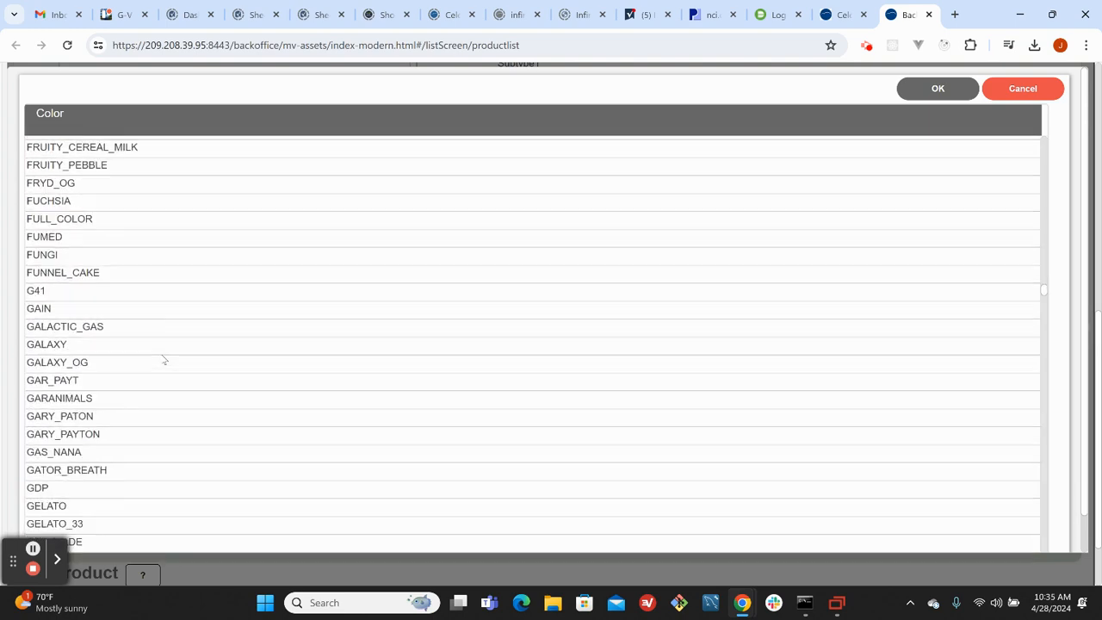
pyautogui.scroll(-5, 164, 360)
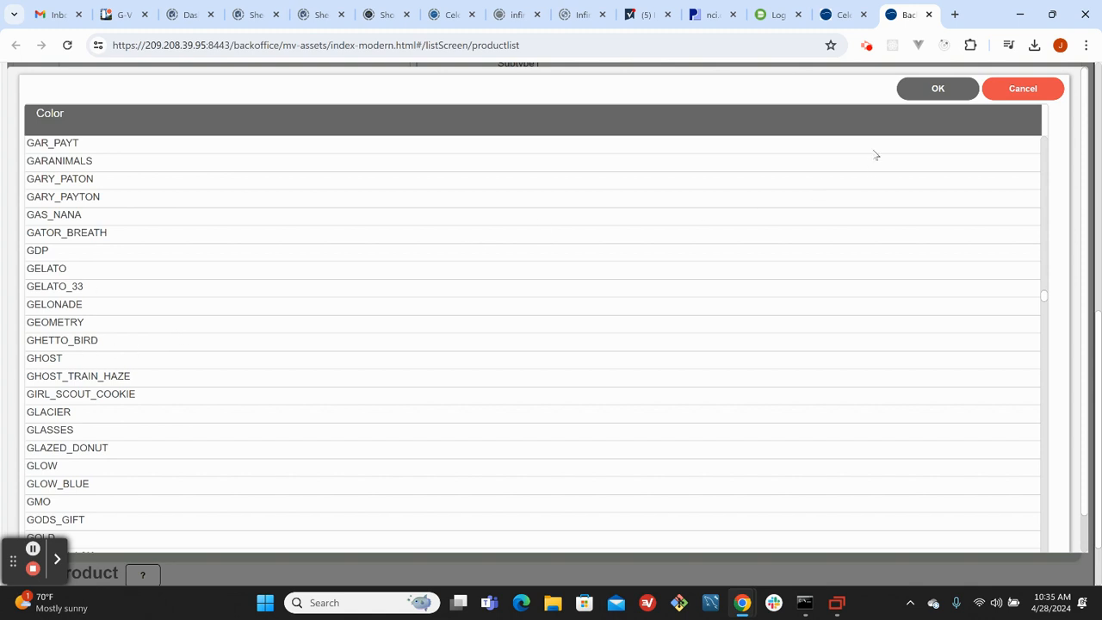
pyautogui.click(1024, 95)
# Look up colors starting with BLU and add BLUE to the product's matrix
pyautogui.click(150, 280)
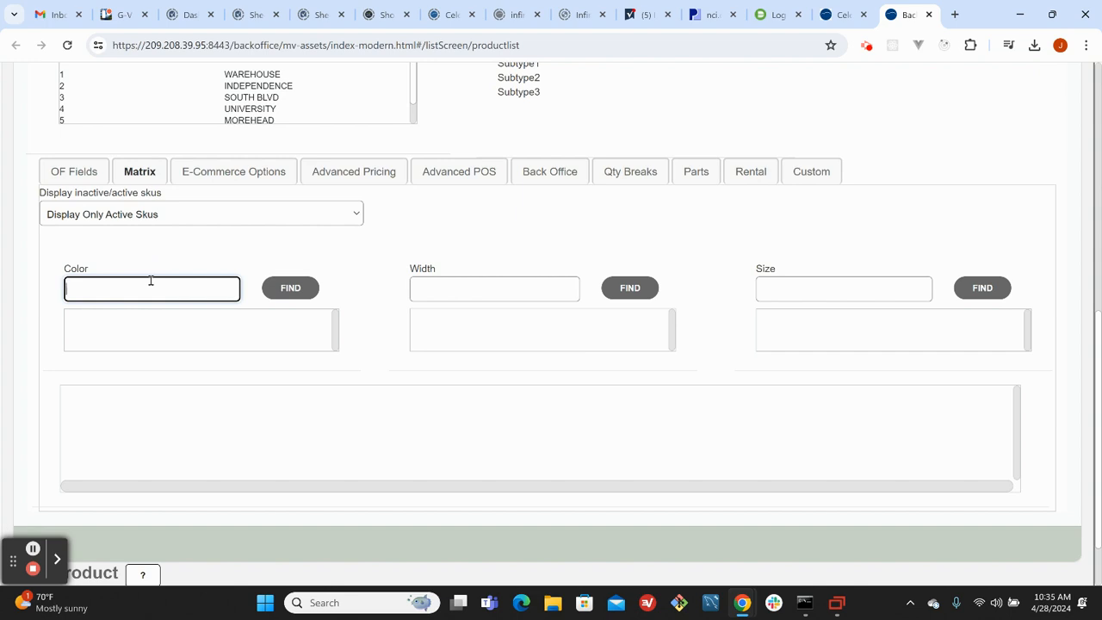
pyautogui.write('BLU')
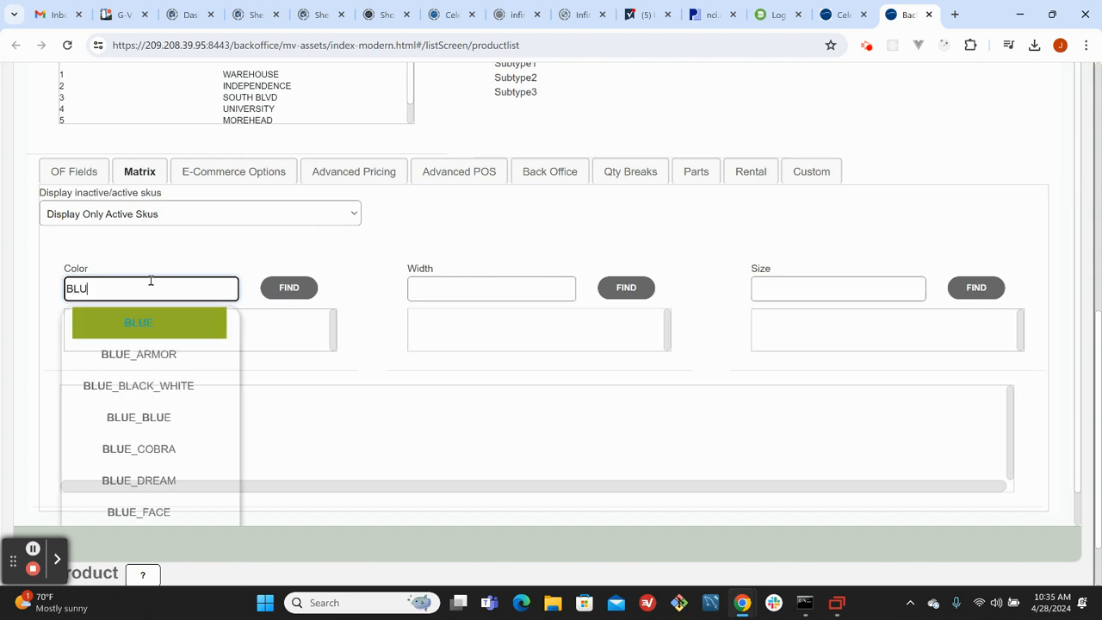
pyautogui.press('Return')
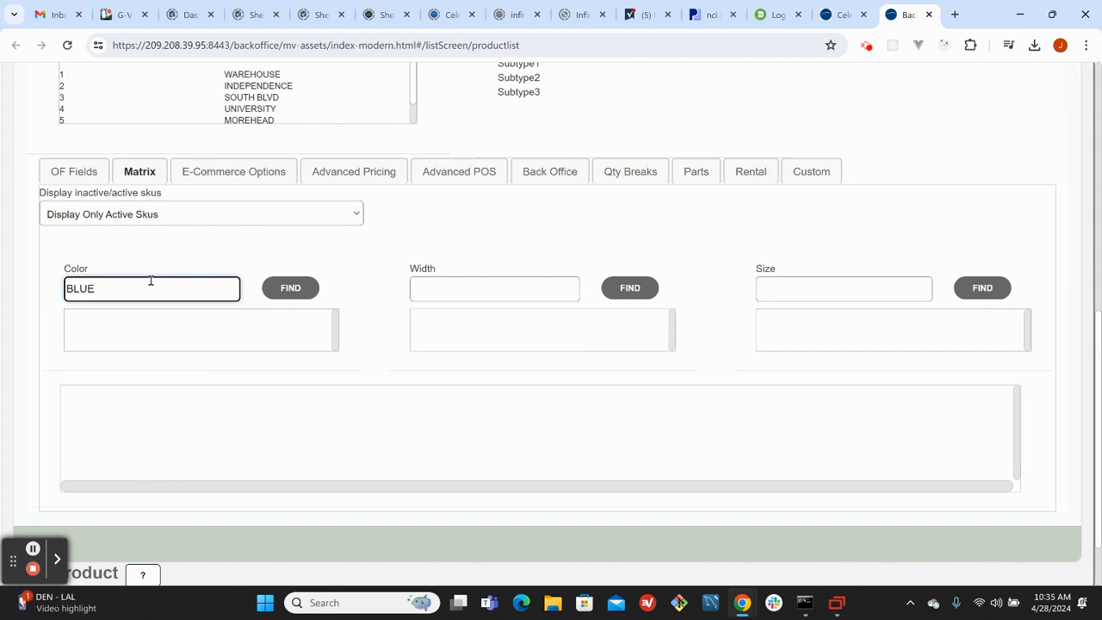
pyautogui.press('Return')
# Add RED as a second color in the product's matrix
pyautogui.click(151, 284)
pyautogui.write('RE')
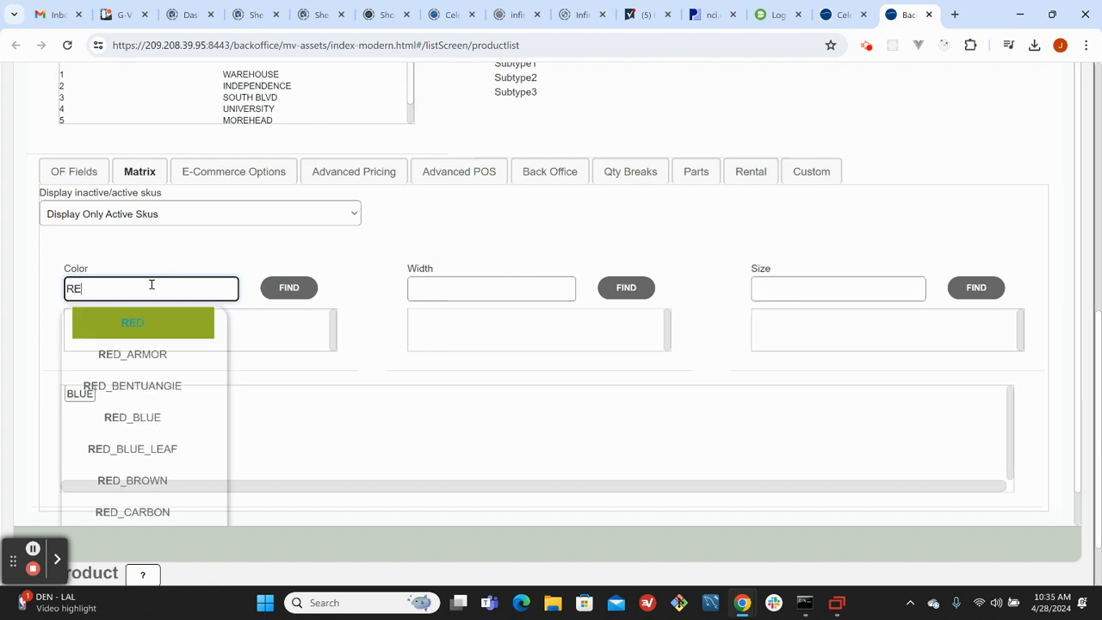
pyautogui.write('D')
pyautogui.press('Return')
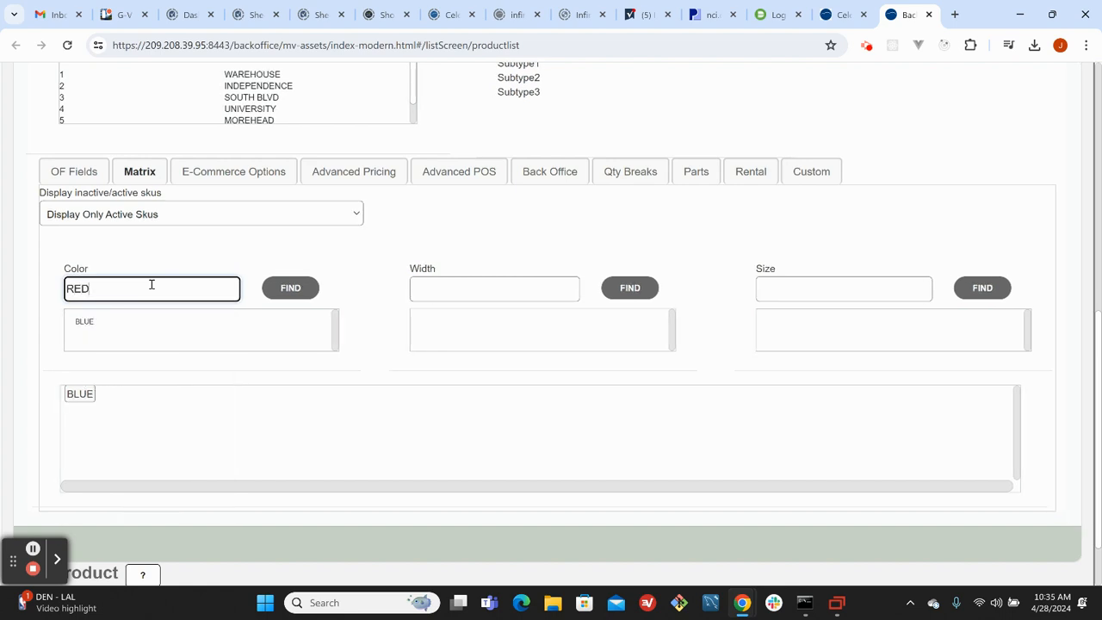
pyautogui.press('Return')
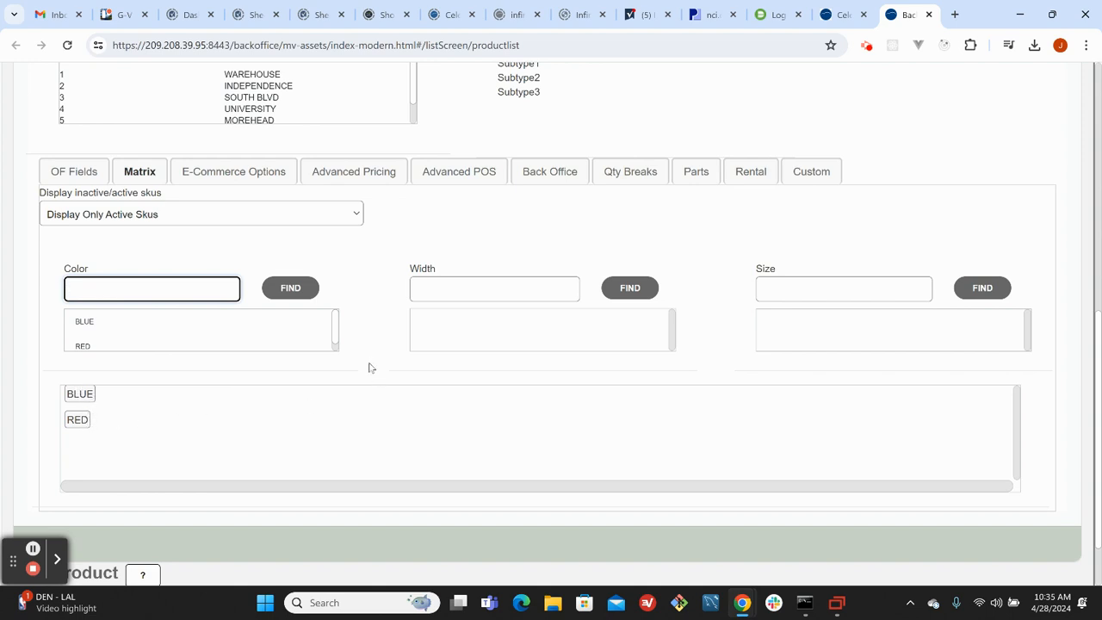
pyautogui.click(219, 247)
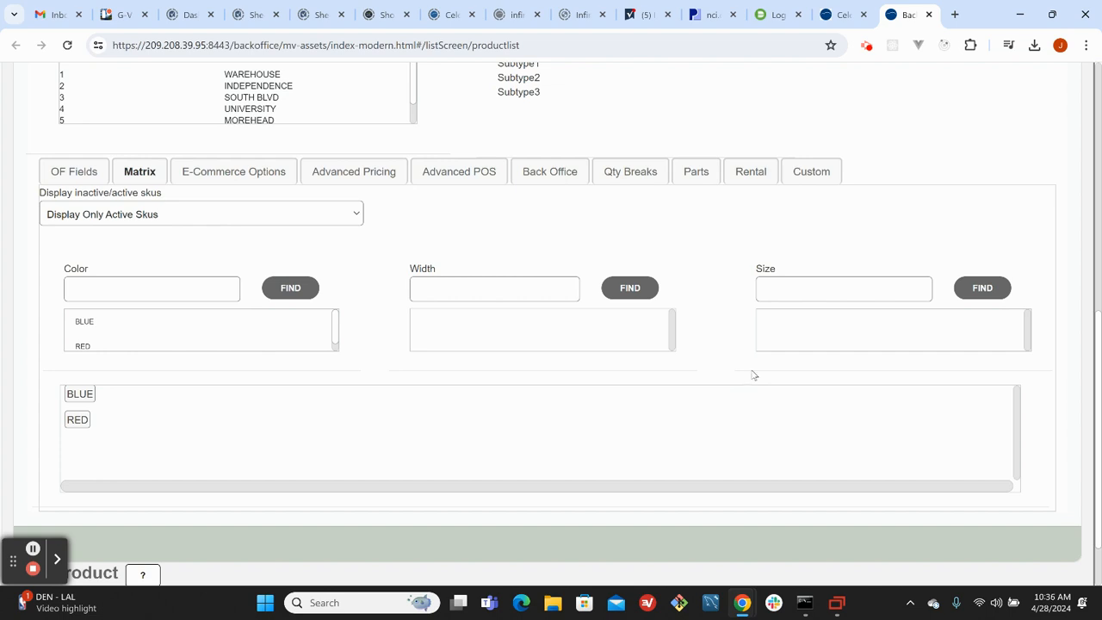
# Examine the available size runs, highlighting LG, SM,LG,XL,2XL, SM,MD,LG,2XL and SM,MD,LG,XL,2XL, and leave the list without applying one
pyautogui.click(977, 289)
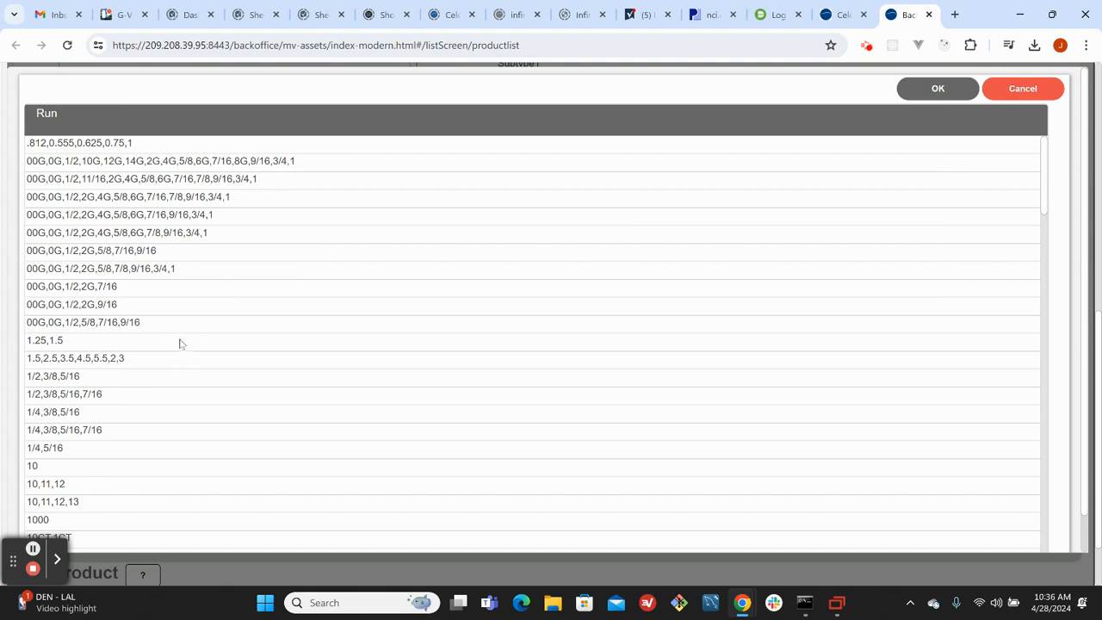
pyautogui.scroll(-6, 180, 369)
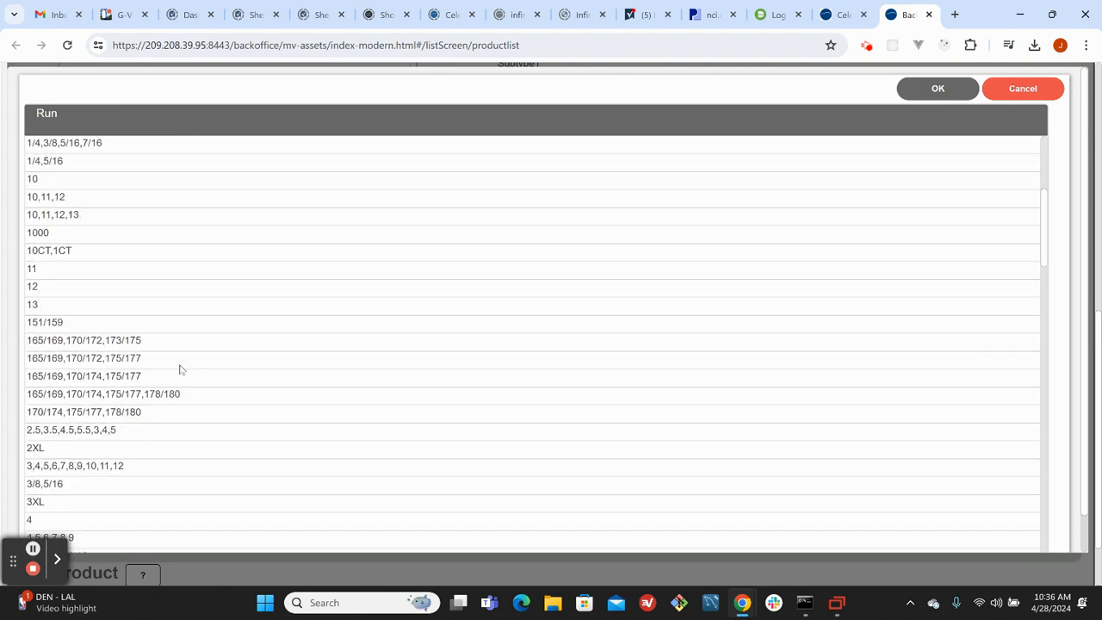
pyautogui.scroll(-7, 180, 369)
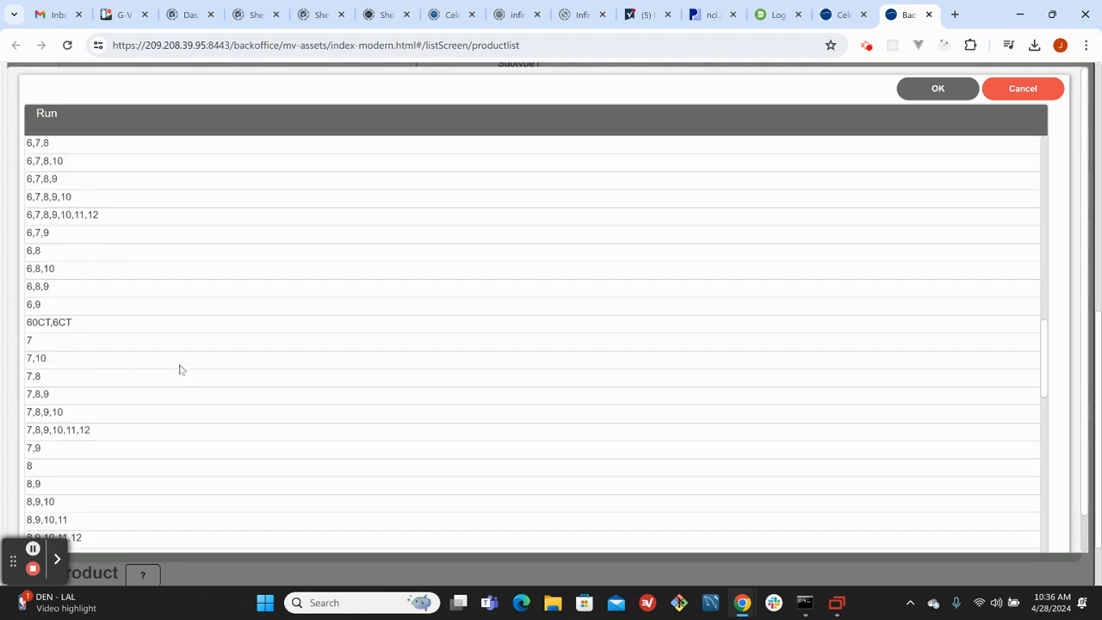
pyautogui.scroll(-1, 180, 369)
pyautogui.scroll(-3, 183, 366)
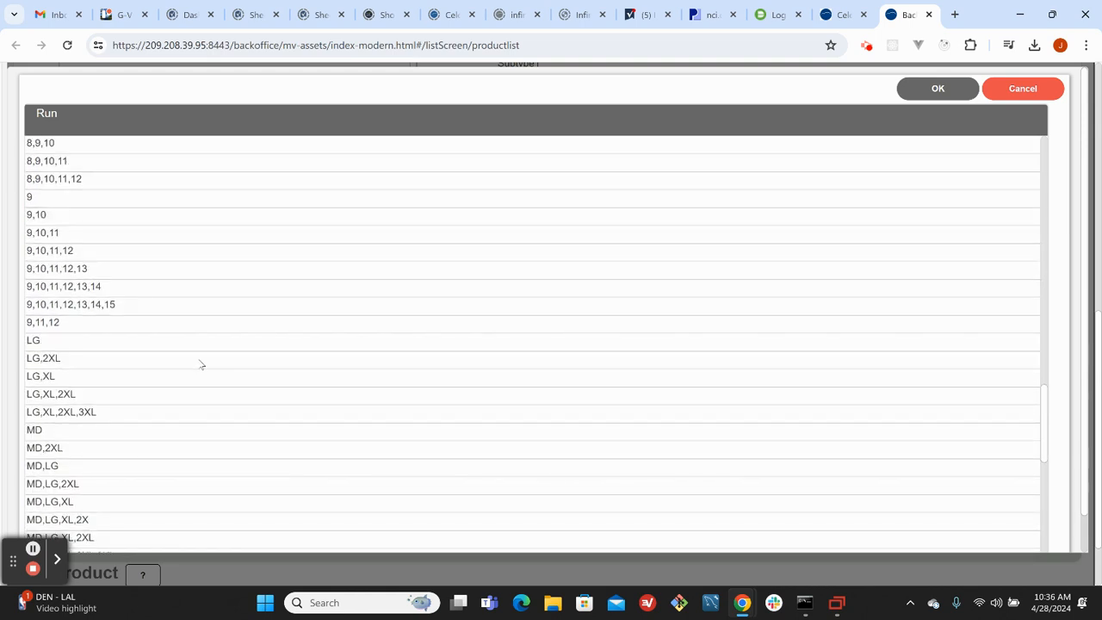
pyautogui.click(50, 344)
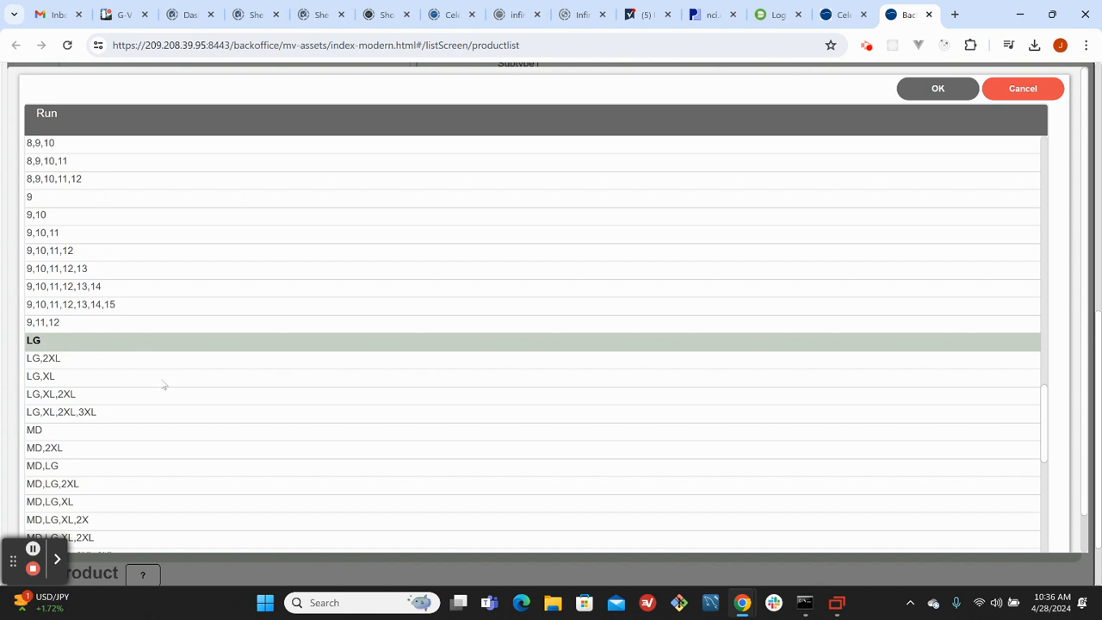
pyautogui.scroll(-3, 130, 393)
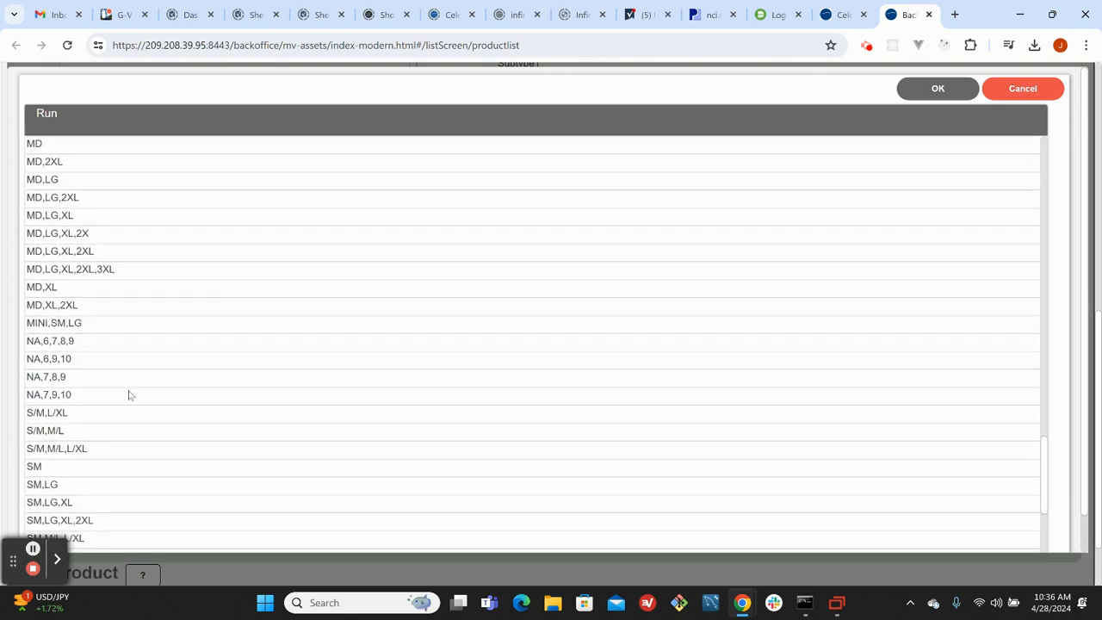
pyautogui.scroll(-3, 129, 395)
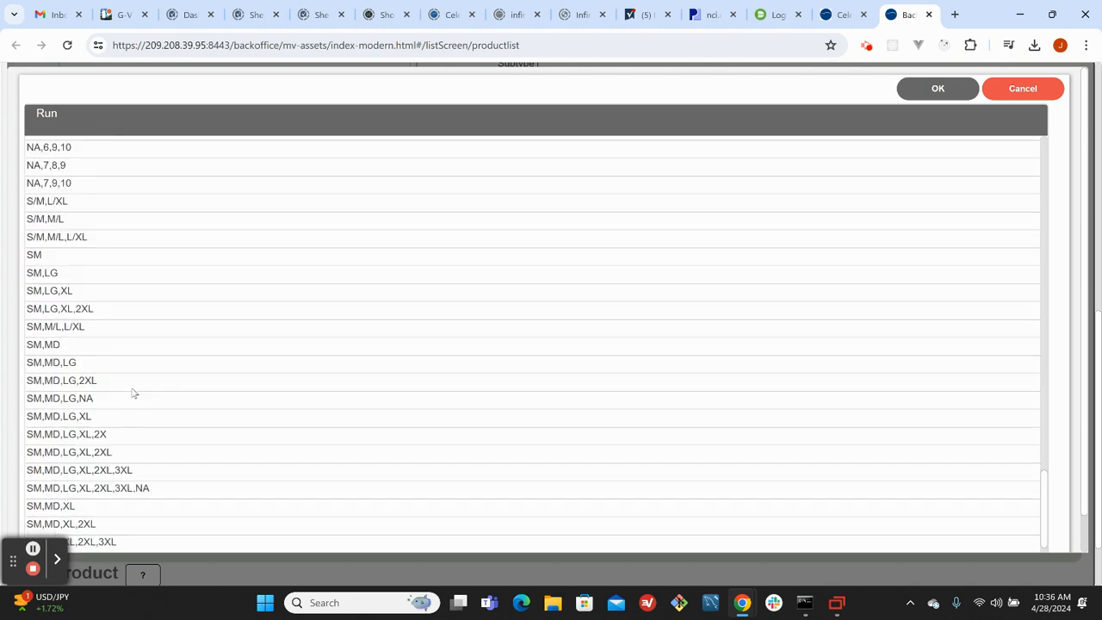
pyautogui.click(60, 306)
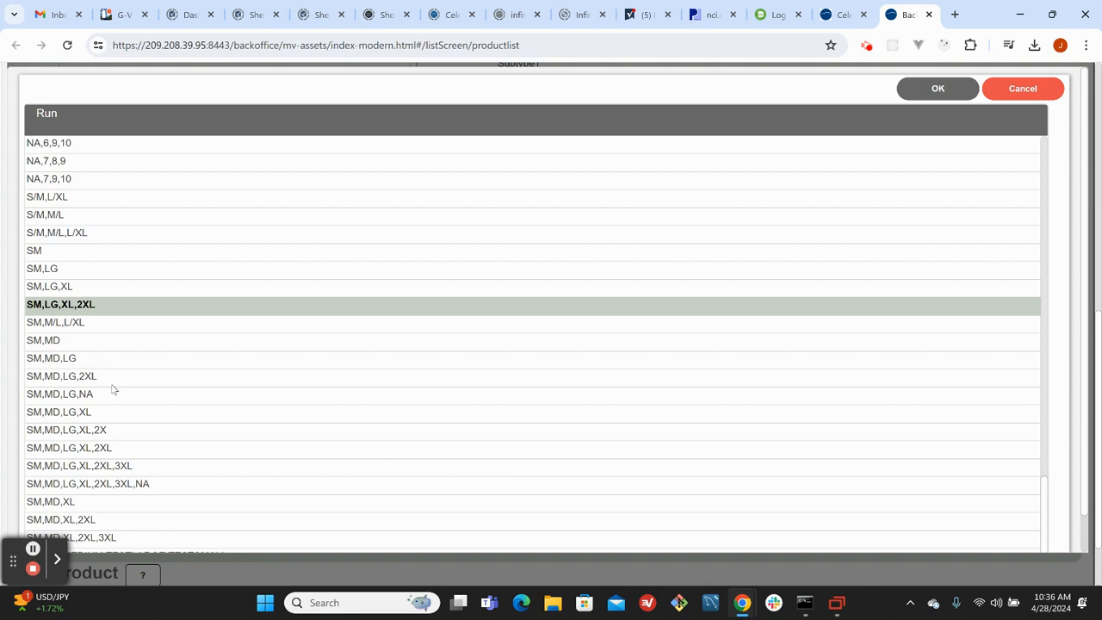
pyautogui.scroll(-1, 112, 390)
pyautogui.click(86, 305)
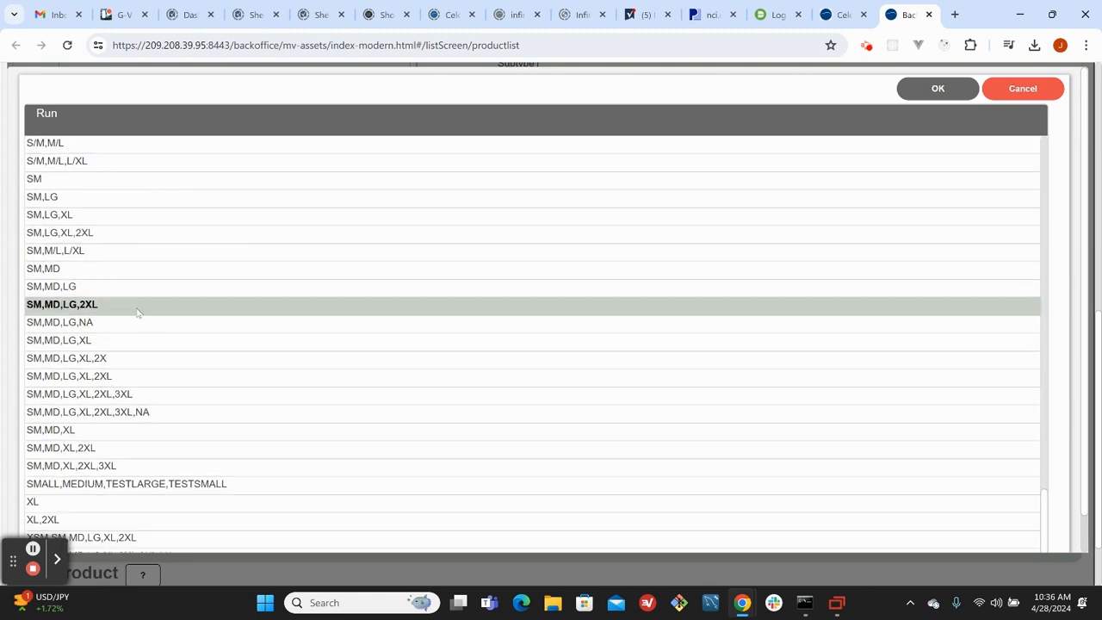
pyautogui.click(78, 380)
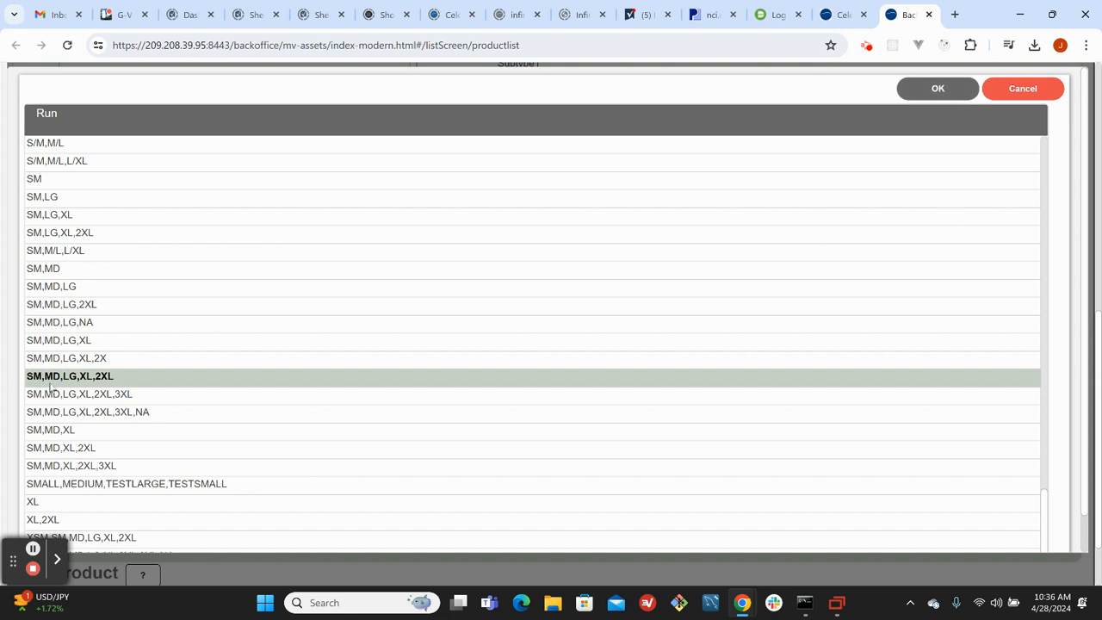
pyautogui.click(1022, 89)
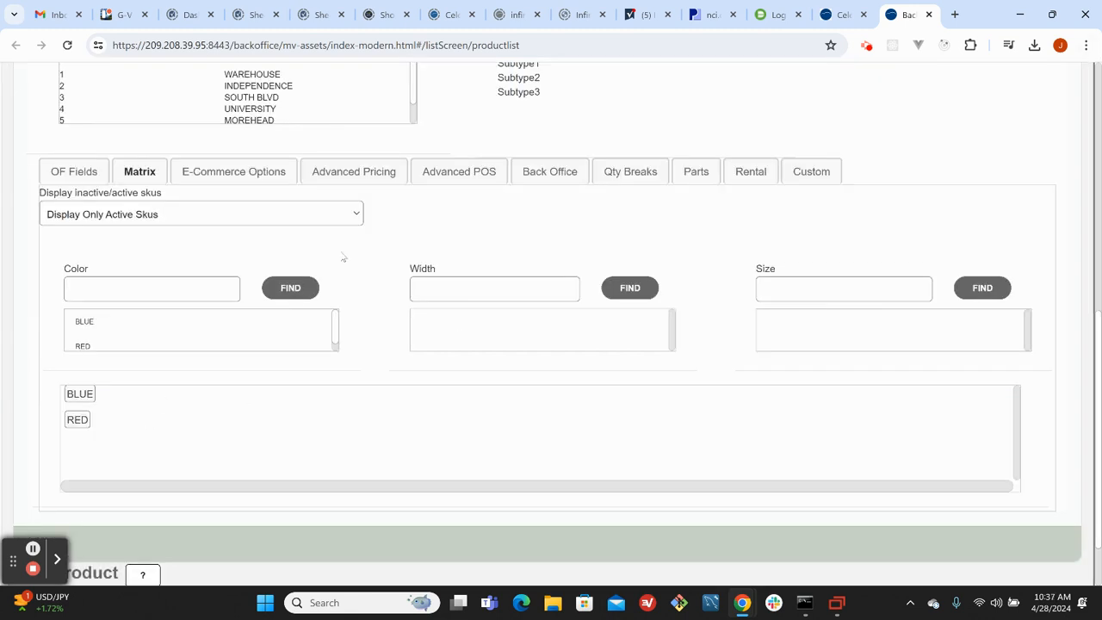
# Enable Prepare for Web in the product's E-Commerce options and go to the empty Web Description field
pyautogui.click(231, 175)
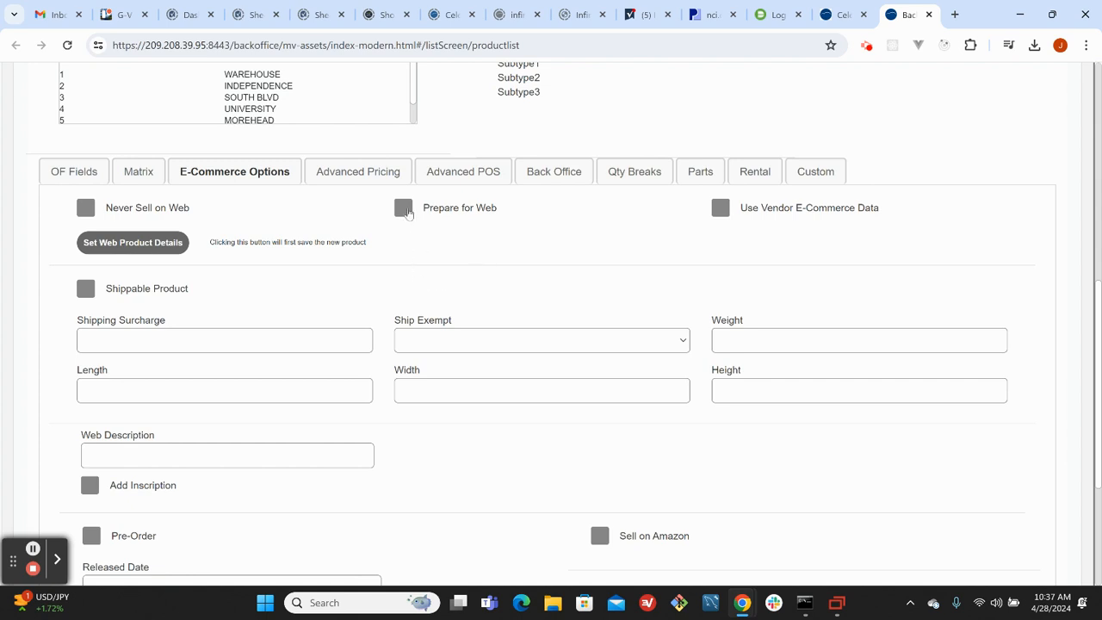
pyautogui.click(403, 210)
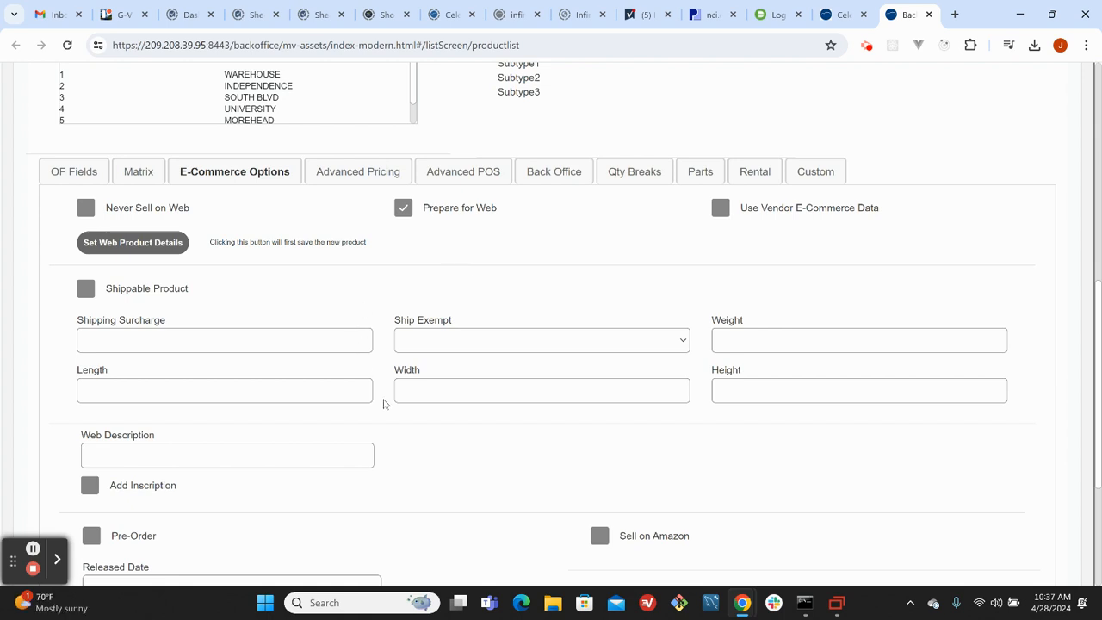
pyautogui.scroll(-3, 401, 415)
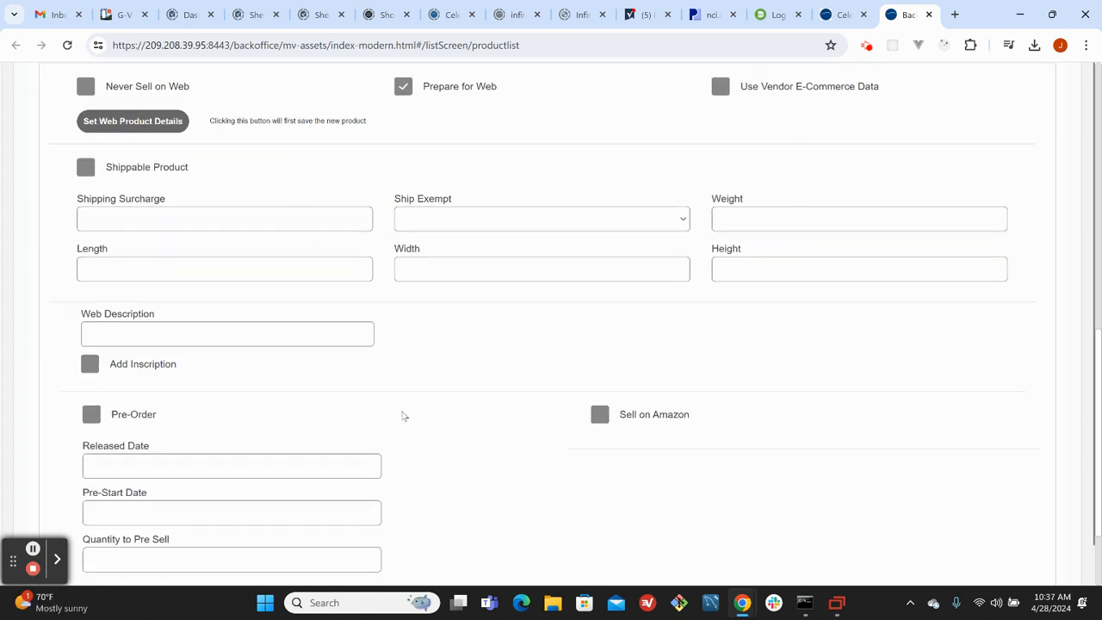
pyautogui.click(308, 314)
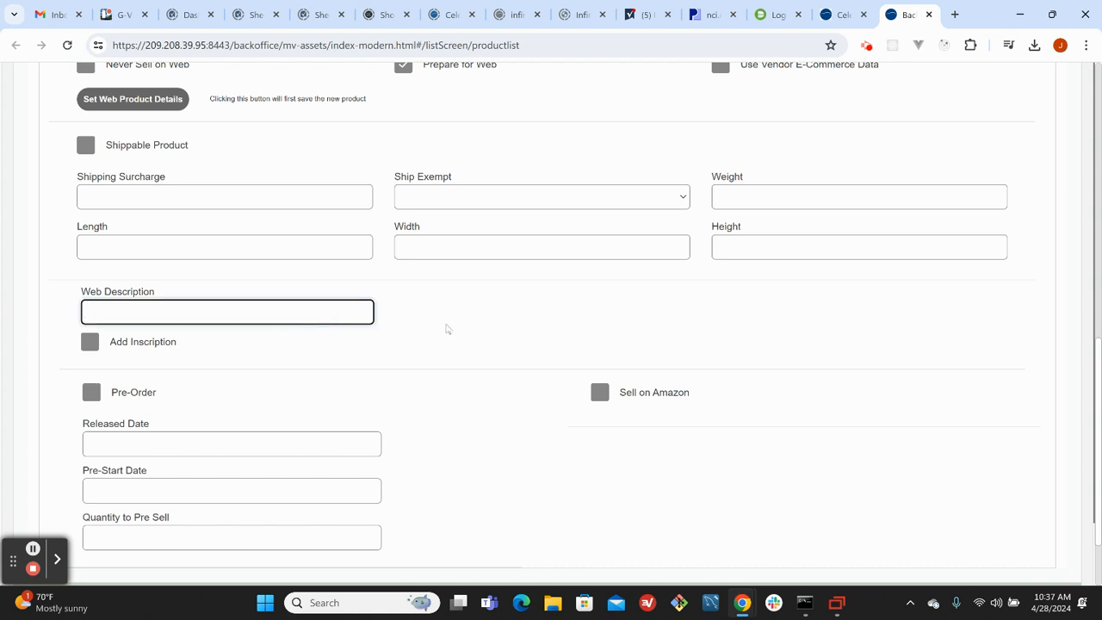
# Highlight the product's Descr 1 text and return to the Web Description field to compare the two
pyautogui.scroll(7, 456, 349)
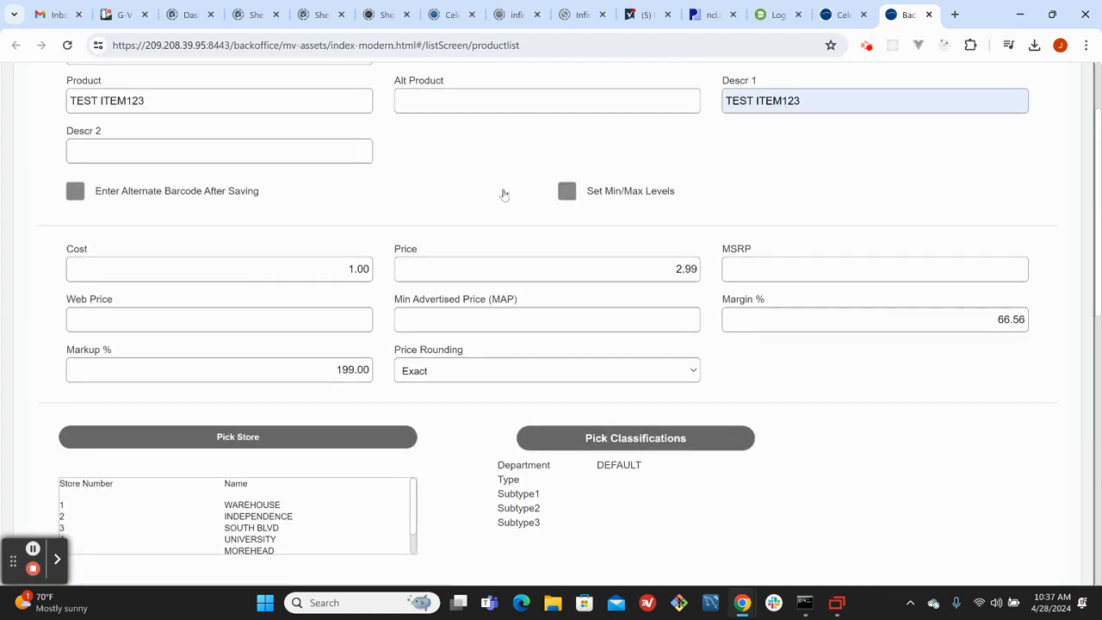
pyautogui.click(805, 100)
pyautogui.moveTo(805, 100); pyautogui.dragTo(723, 101)
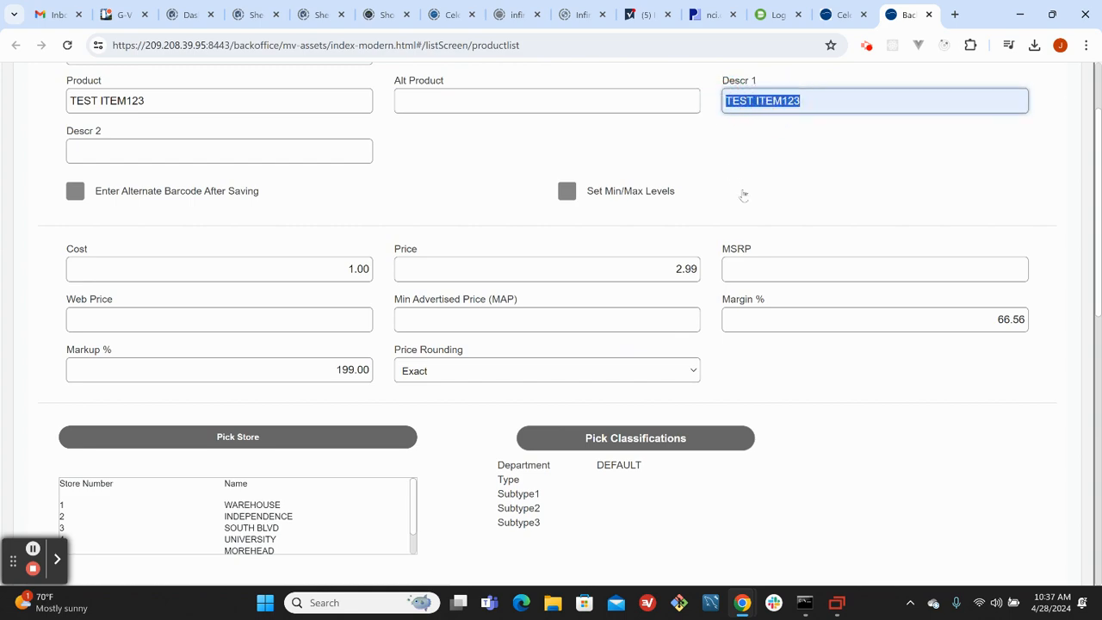
pyautogui.scroll(-3, 699, 274)
pyautogui.scroll(-4, 580, 304)
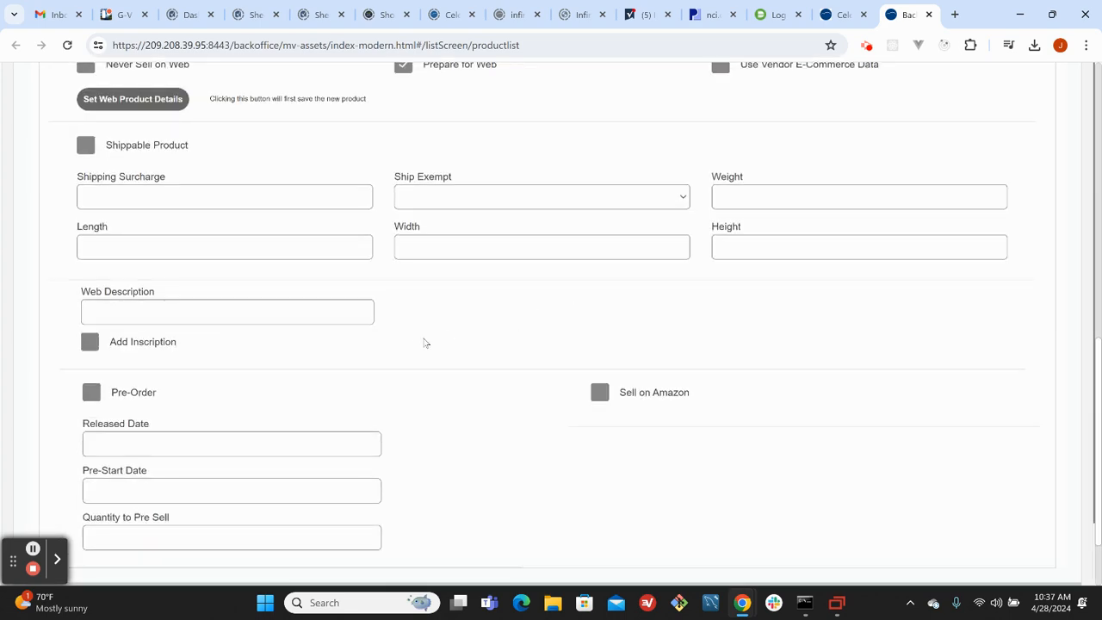
# Turn off Prepare for Web in the product's E-Commerce options
pyautogui.scroll(-1, 413, 342)
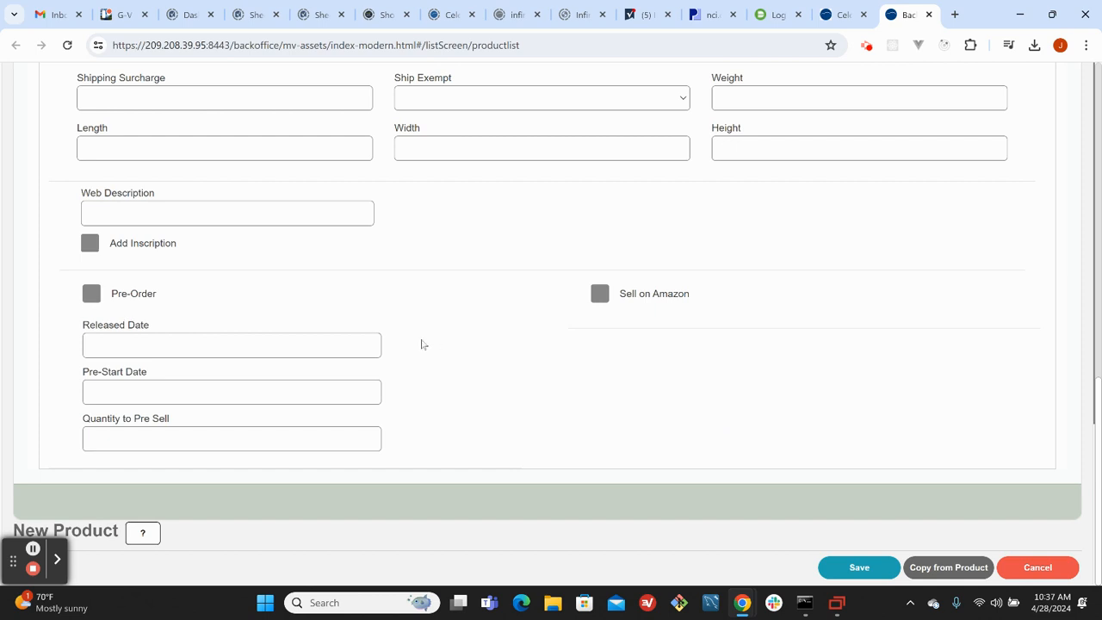
pyautogui.scroll(3, 487, 379)
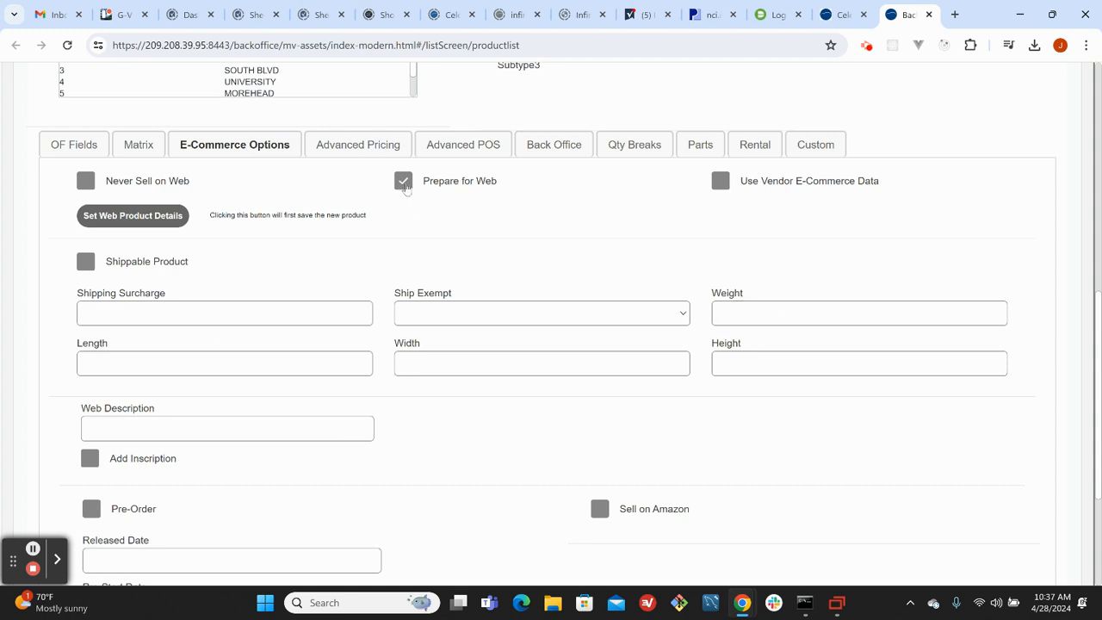
pyautogui.click(402, 182)
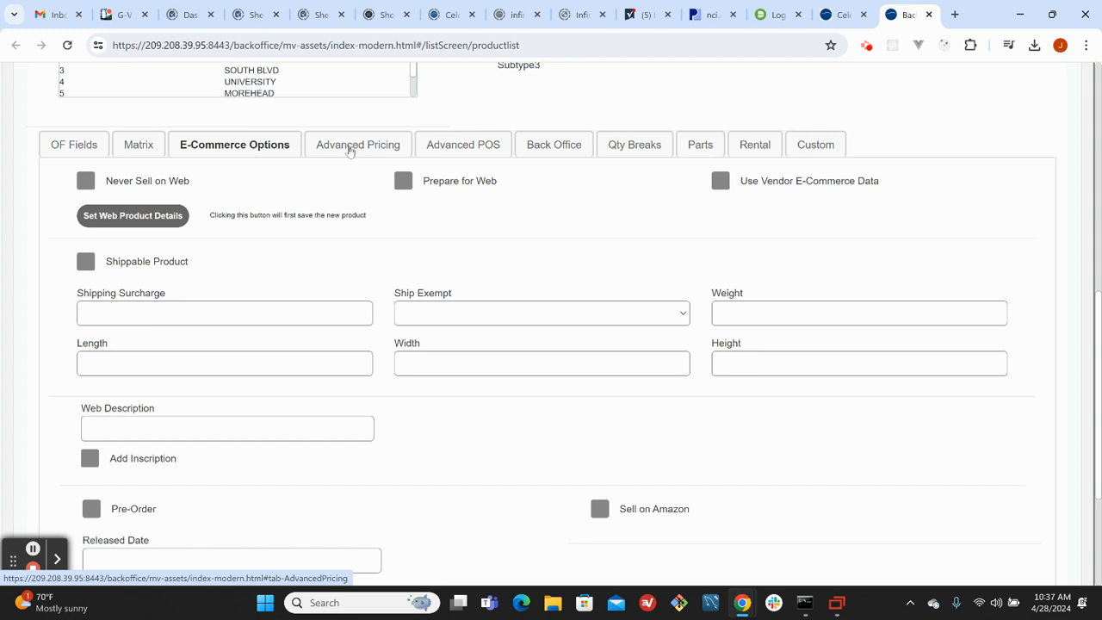
# Review the product's Advanced Pricing fields, Wholesale Price and Price Point, and bring up its Advanced POS options
pyautogui.click(354, 147)
pyautogui.scroll(2, 408, 277)
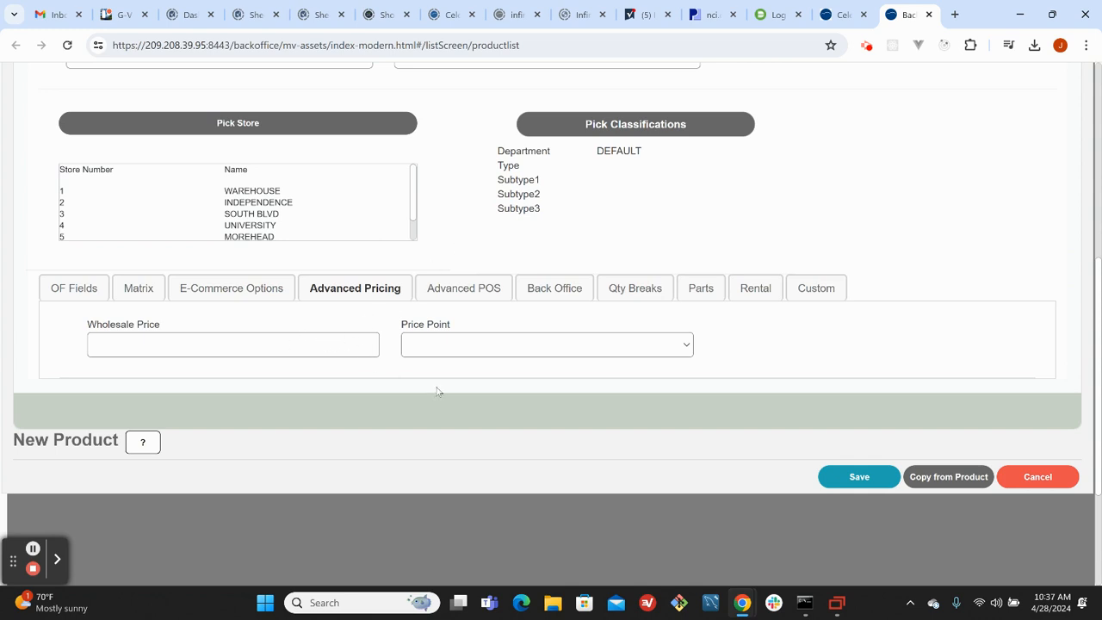
pyautogui.click(458, 291)
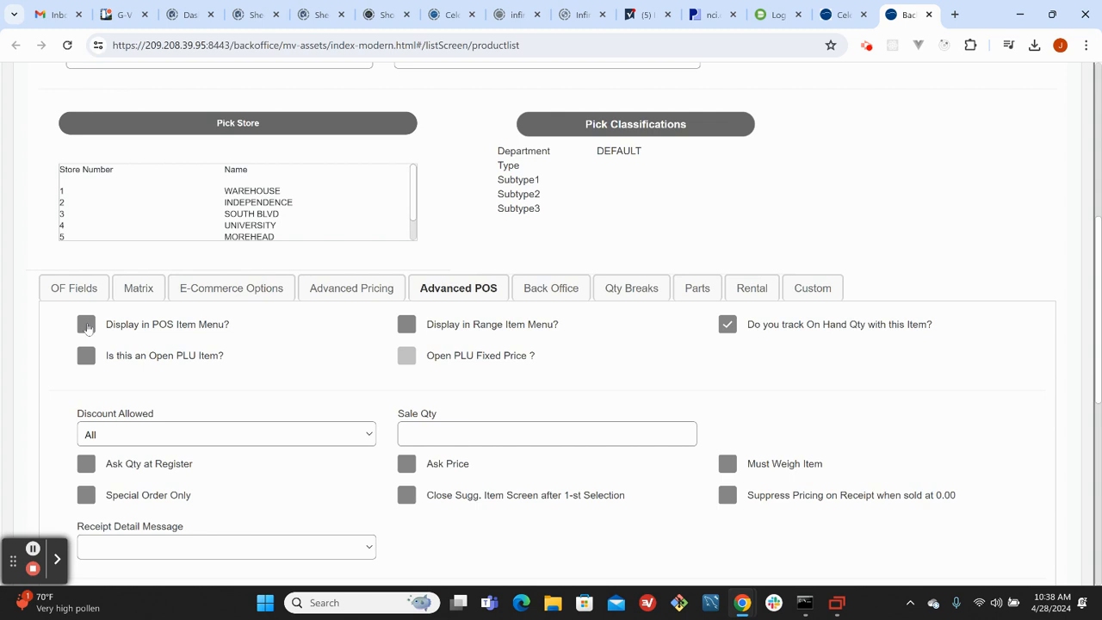
# Switch Display in POS Item Menu and Display in Range Item Menu on and off again for the product
pyautogui.click(86, 326)
pyautogui.click(88, 327)
pyautogui.click(442, 330)
pyautogui.click(405, 325)
# Review the Discount Allowed choices in the Advanced POS options and keep All selected
pyautogui.scroll(-2, 612, 376)
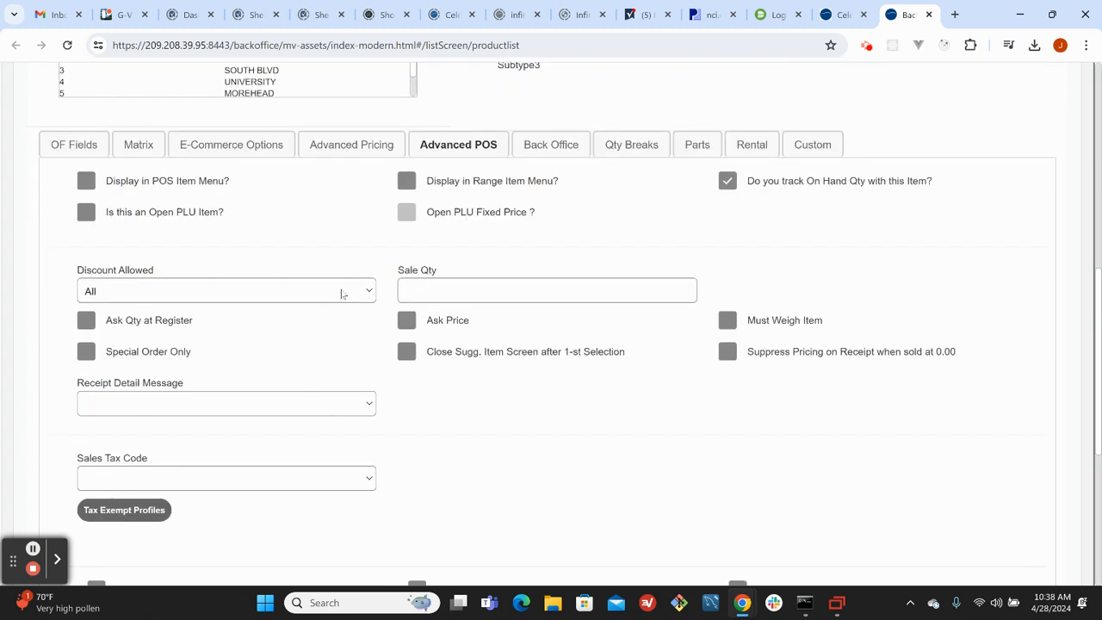
pyautogui.click(341, 293)
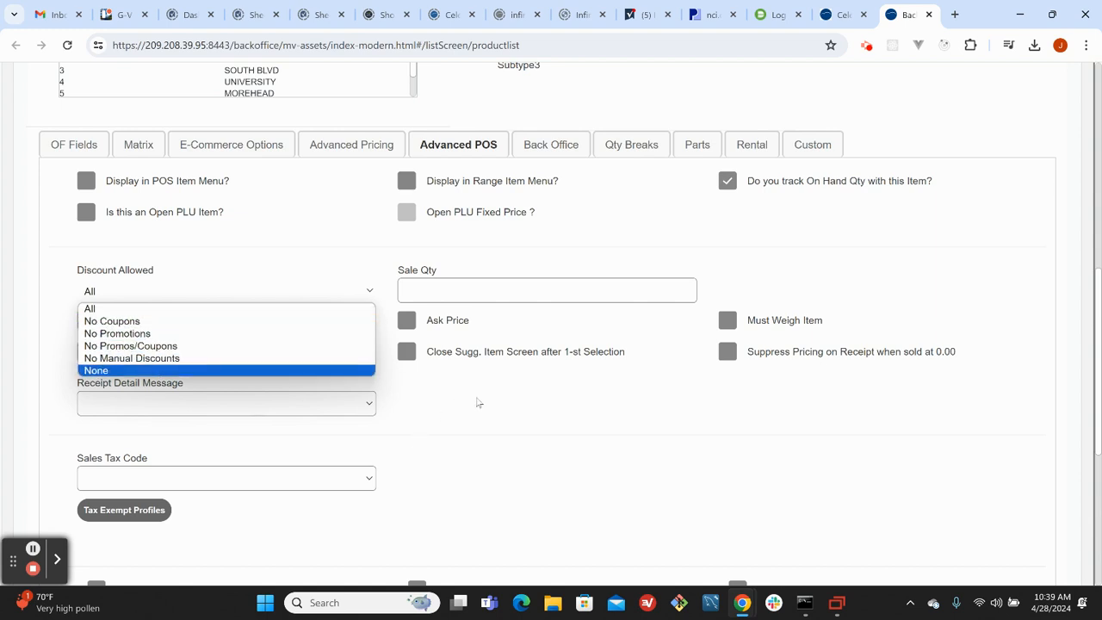
pyautogui.click(125, 309)
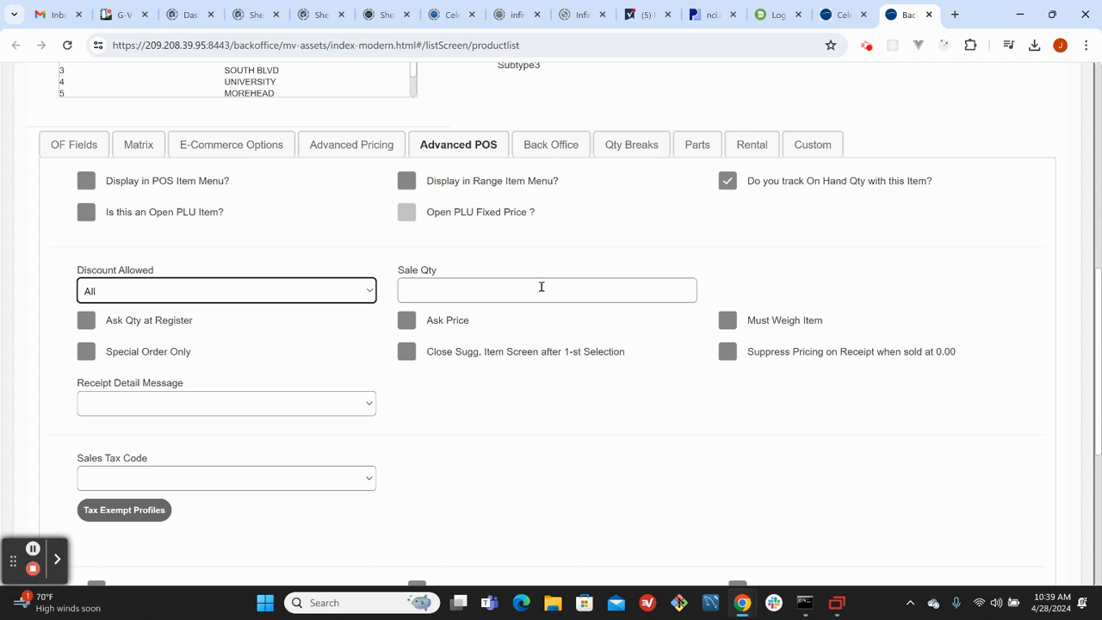
pyautogui.click(539, 266)
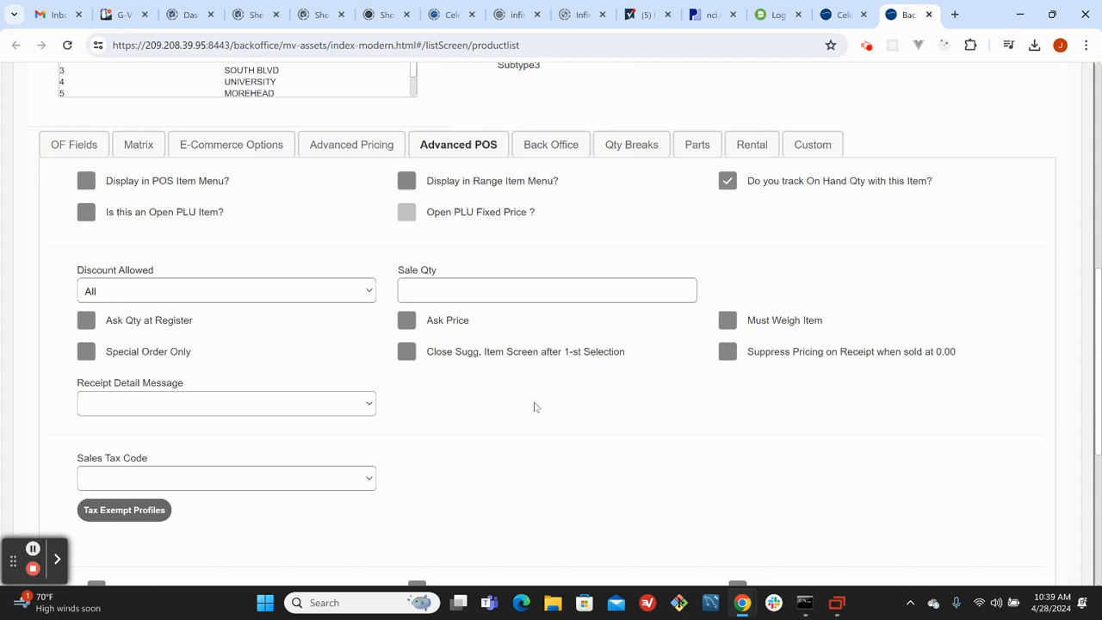
# Try NO RETURNS ALLOWED as the product's Receipt Detail Message and reset the message to blank
pyautogui.scroll(-1, 440, 416)
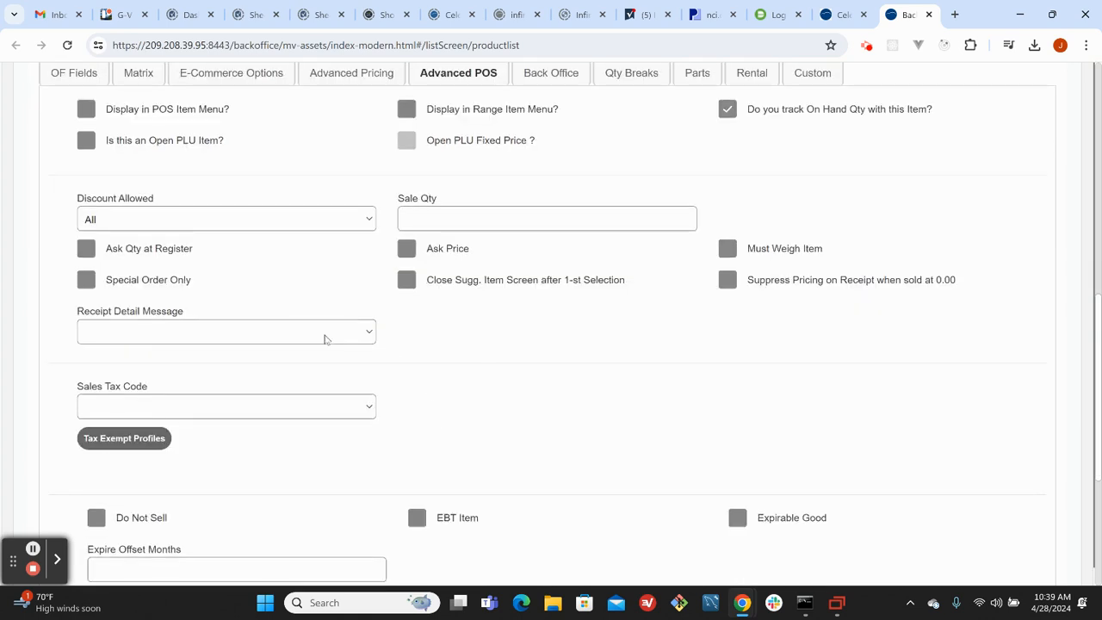
pyautogui.click(317, 335)
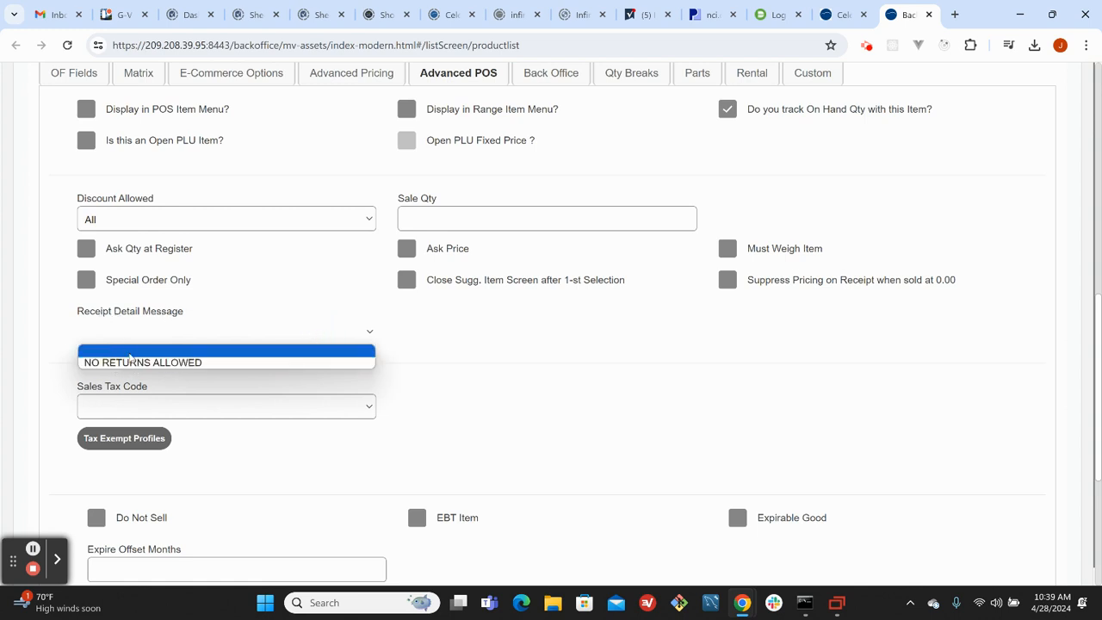
pyautogui.click(128, 362)
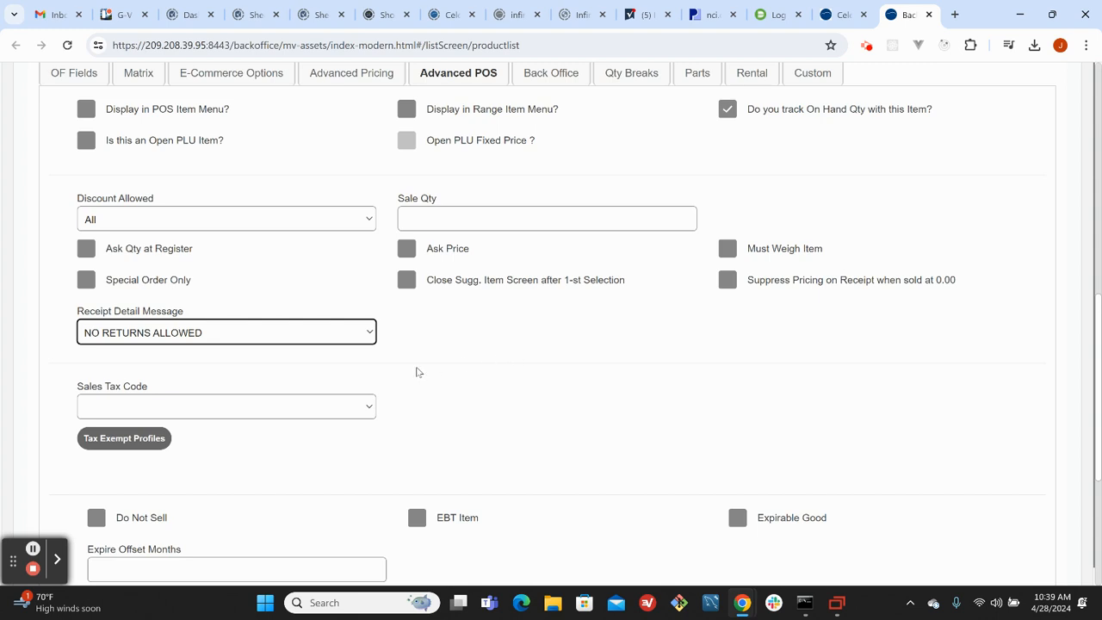
pyautogui.click(281, 335)
pyautogui.click(260, 362)
pyautogui.click(319, 338)
pyautogui.click(298, 348)
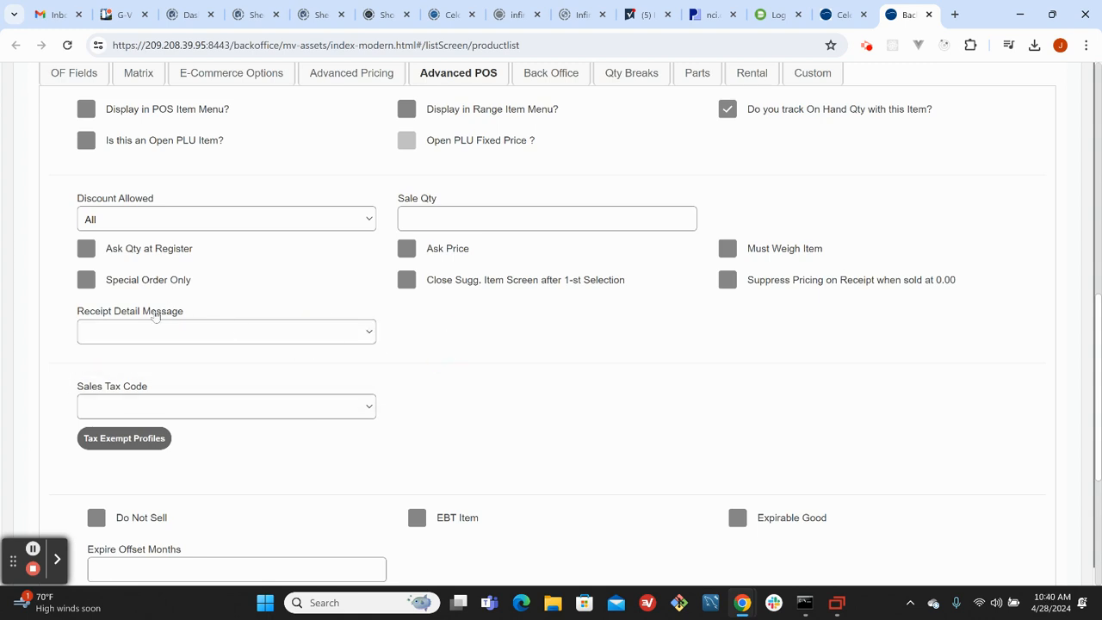
pyautogui.click(543, 414)
# Examine the remaining Advanced POS options, including the Age Restriction choices, without selecting a restriction
pyautogui.scroll(-2, 544, 419)
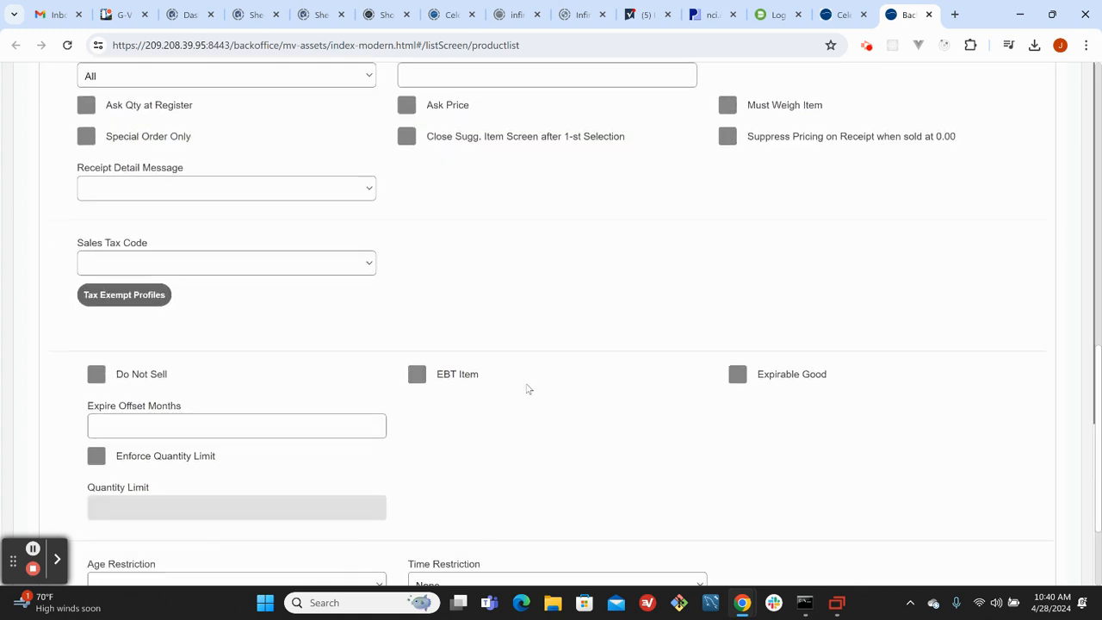
pyautogui.scroll(-2, 552, 437)
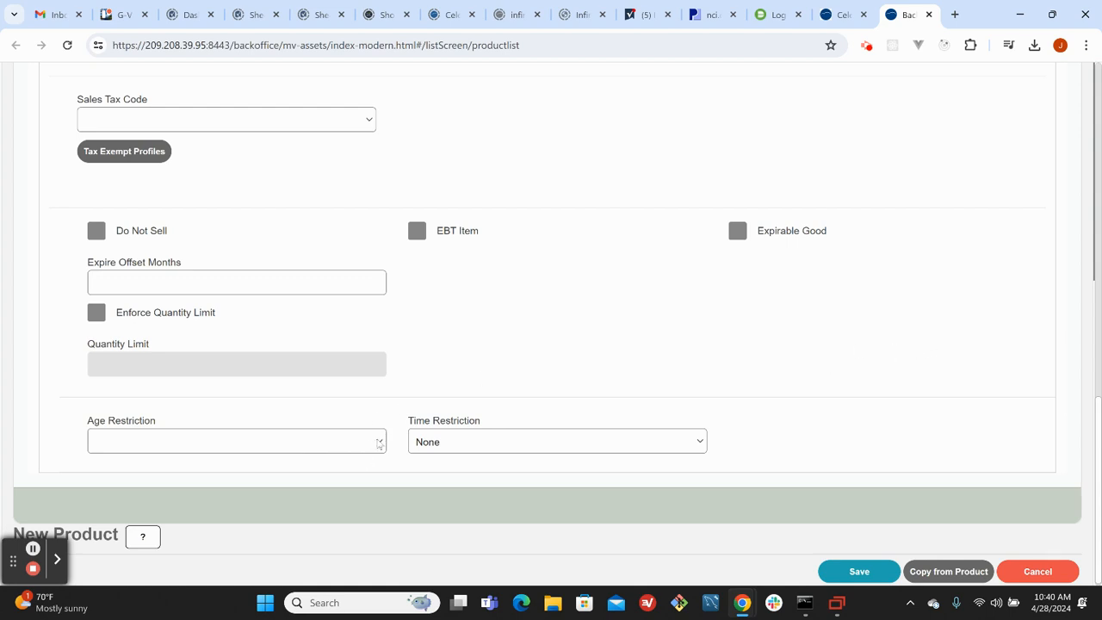
pyautogui.click(376, 443)
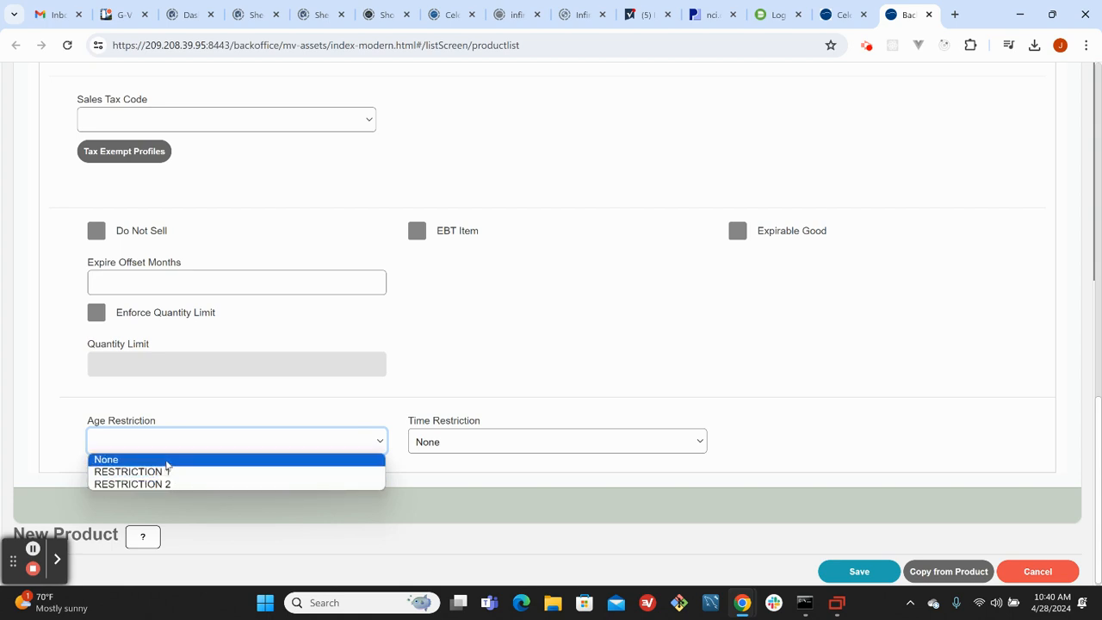
pyautogui.click(651, 309)
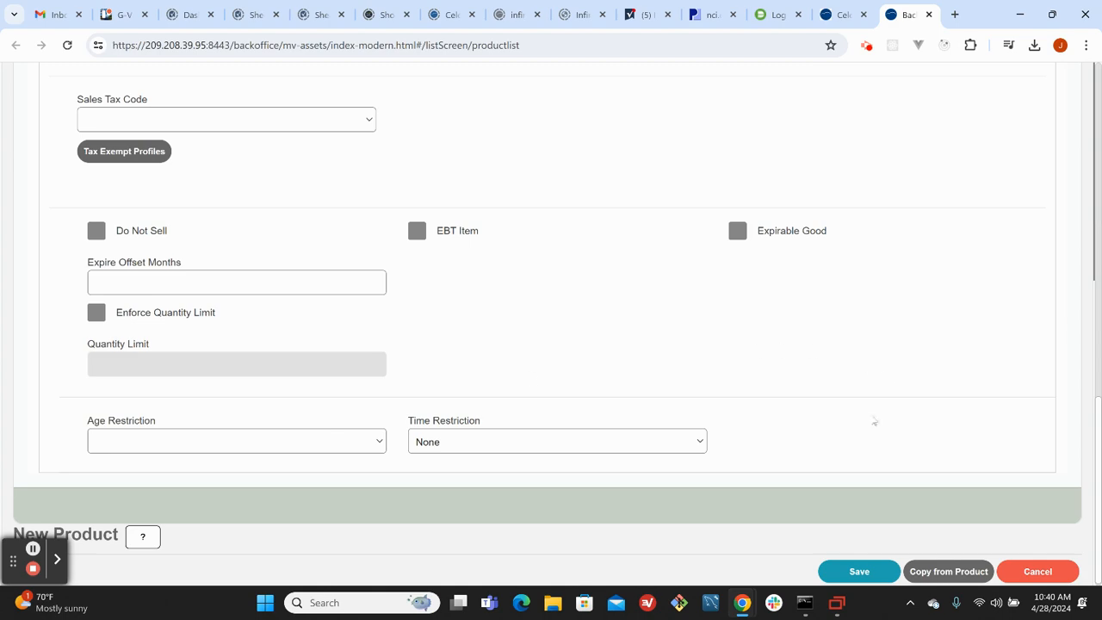
pyautogui.click(872, 404)
pyautogui.scroll(1, 872, 408)
pyautogui.scroll(-1, 872, 408)
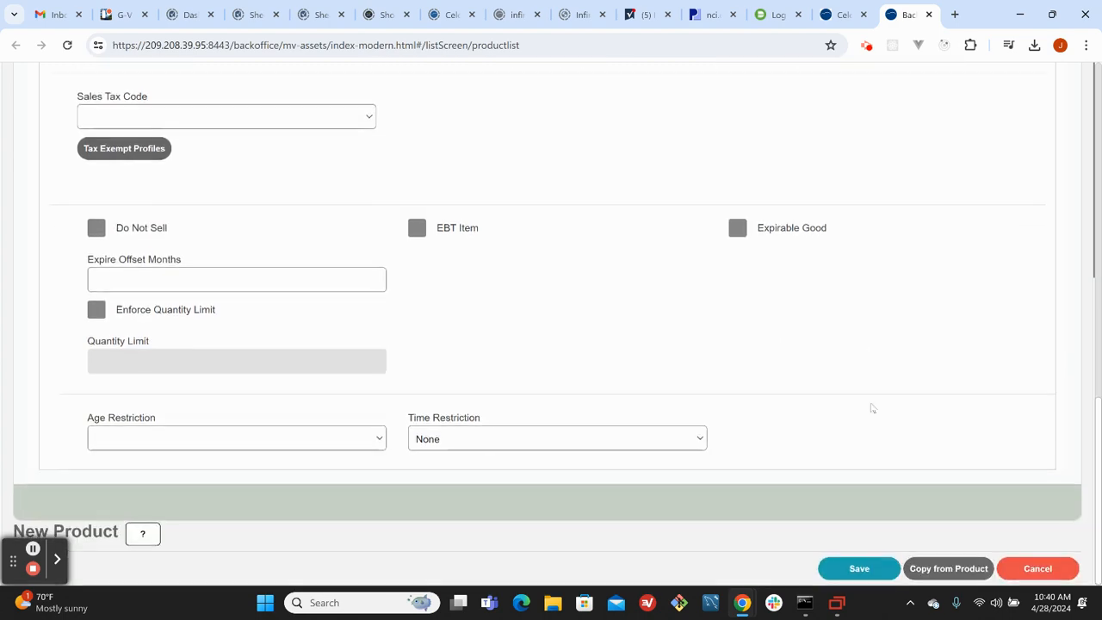
pyautogui.scroll(3, 872, 408)
pyautogui.scroll(7, 872, 408)
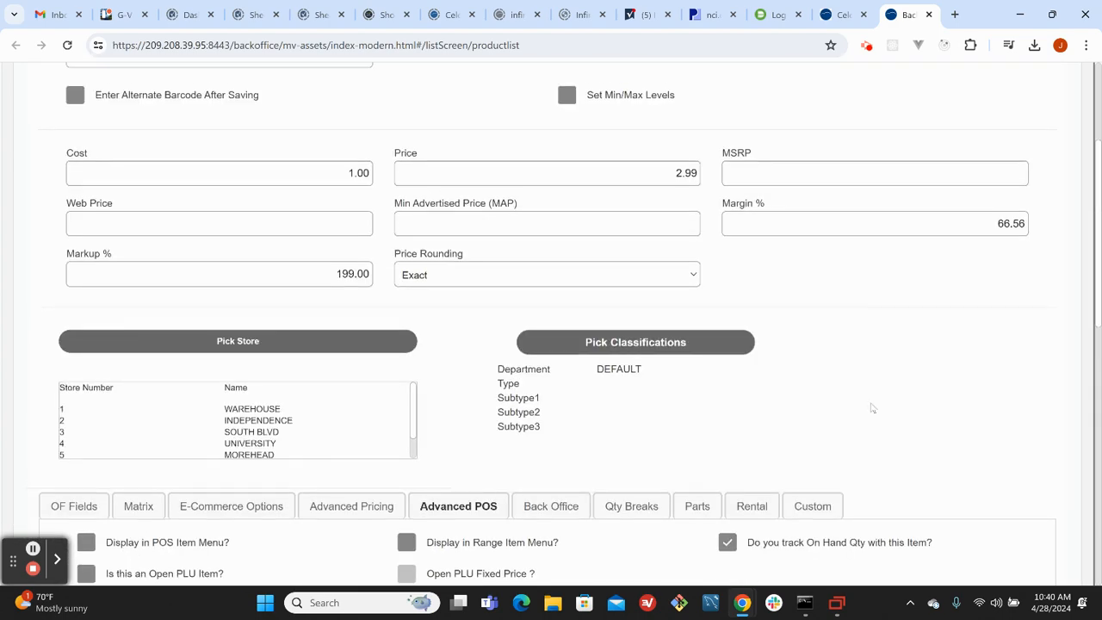
# Switch Exclude from Buying Club on and off in the Back Office options and visit the empty Buying Club Multiplier field
pyautogui.scroll(-4, 872, 408)
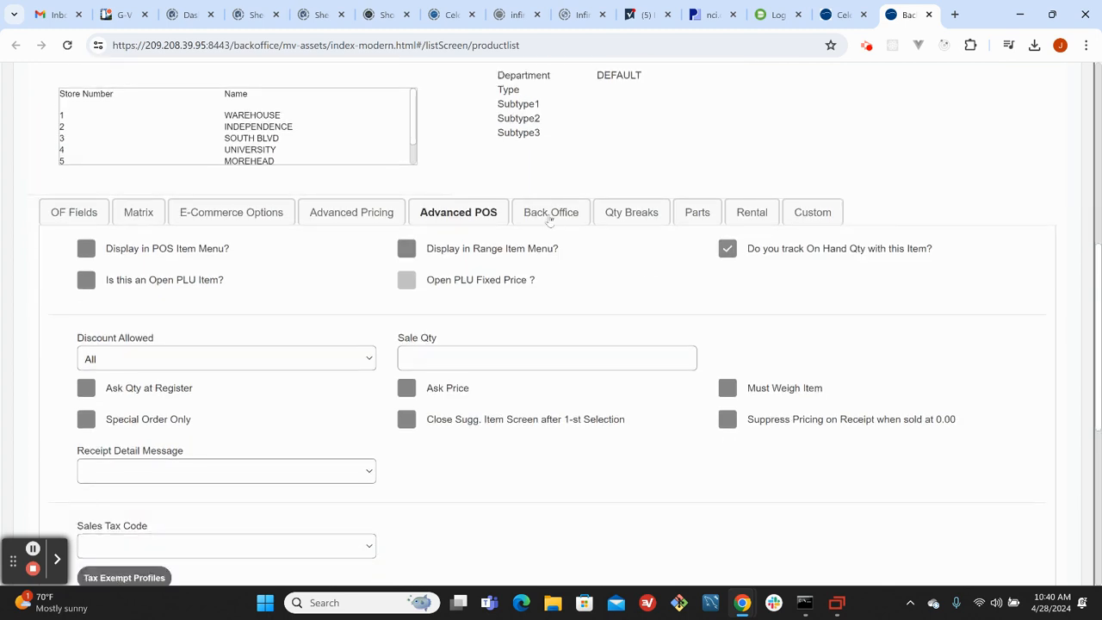
pyautogui.click(549, 215)
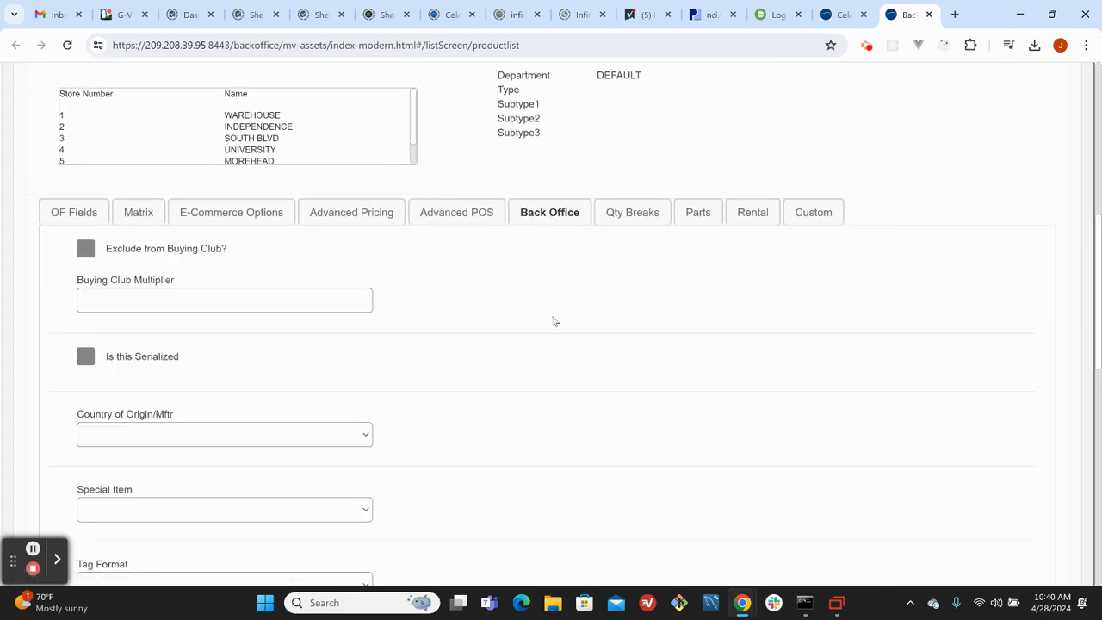
pyautogui.click(85, 251)
pyautogui.click(87, 250)
pyautogui.click(102, 297)
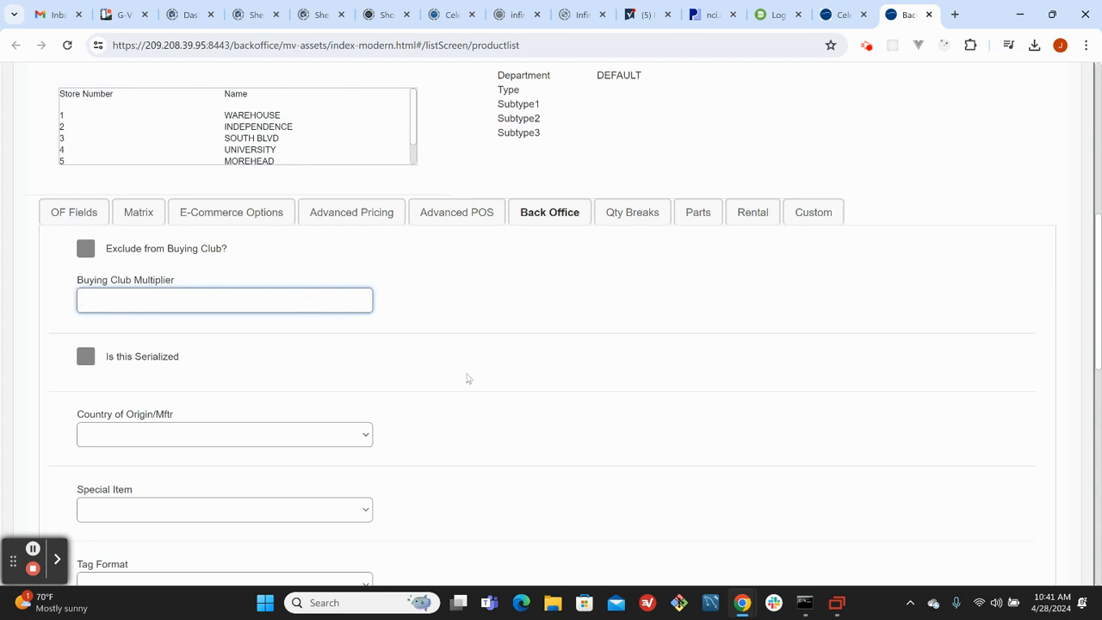
pyautogui.click(468, 378)
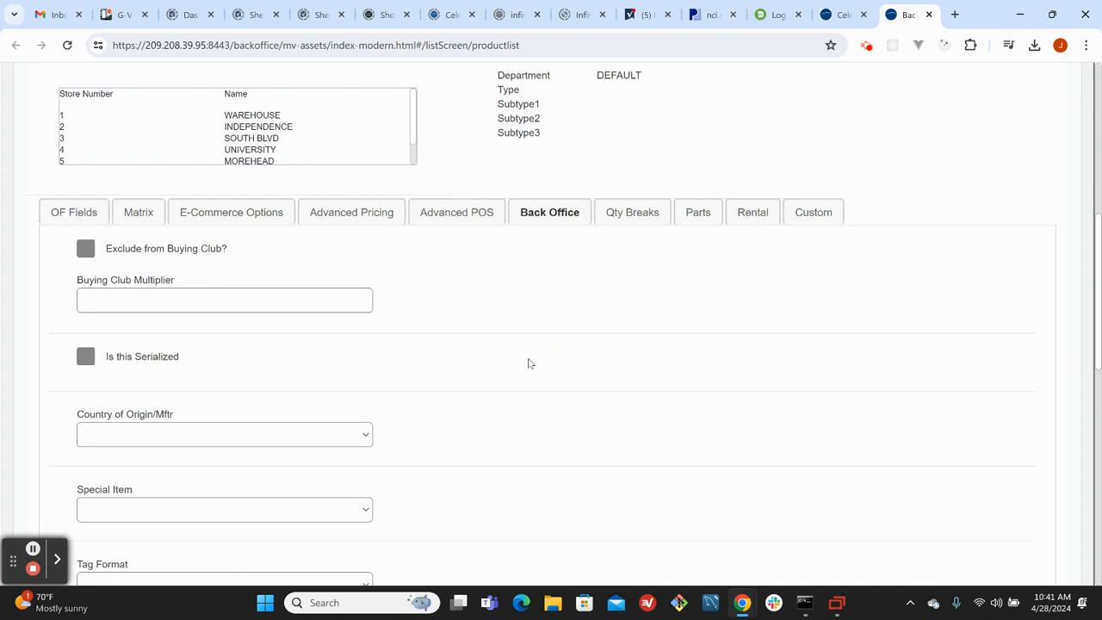
pyautogui.scroll(-1, 530, 364)
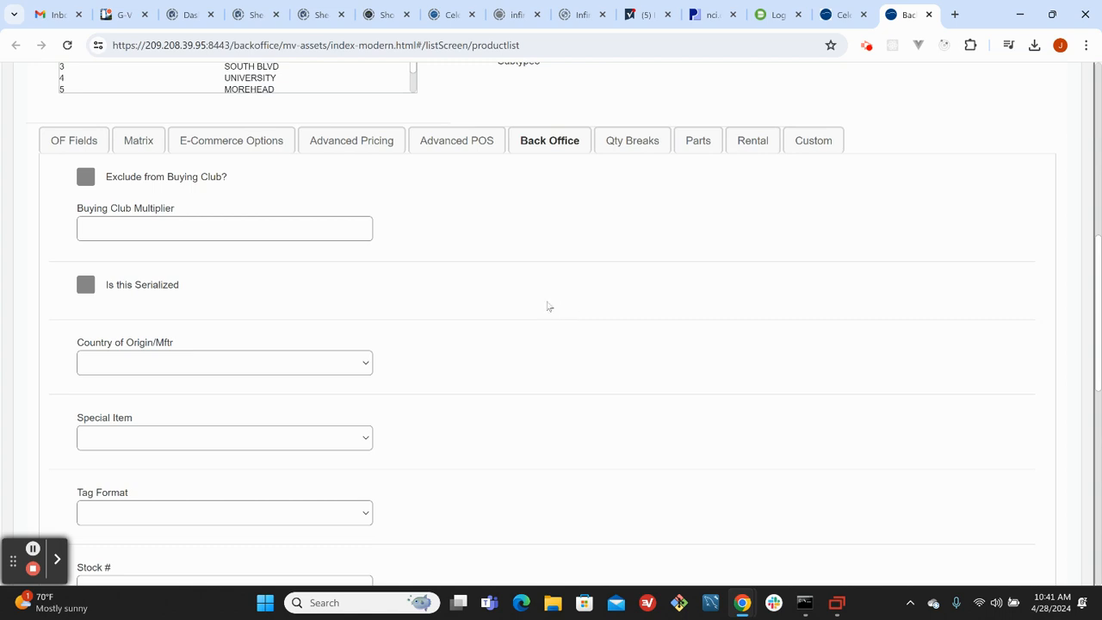
# Enter 1 as the Buying Club Multiplier and clear the value again
pyautogui.click(109, 229)
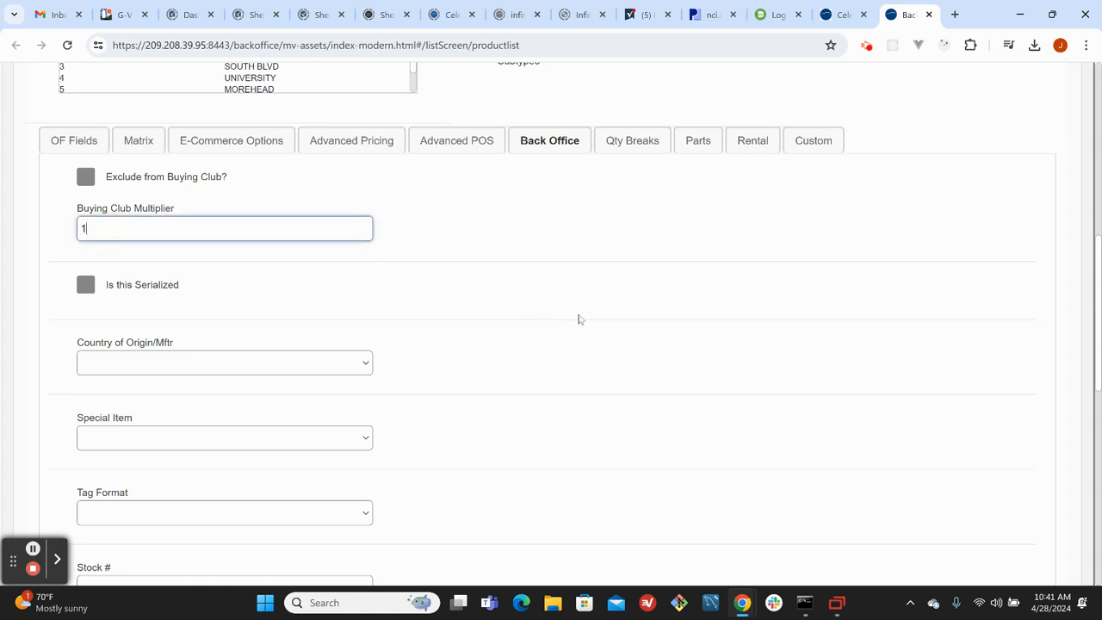
pyautogui.click(581, 319)
pyautogui.click(88, 230)
pyautogui.moveTo(89, 230); pyautogui.dragTo(45, 247)
pyautogui.press('BackSpace')
pyautogui.click(47, 251)
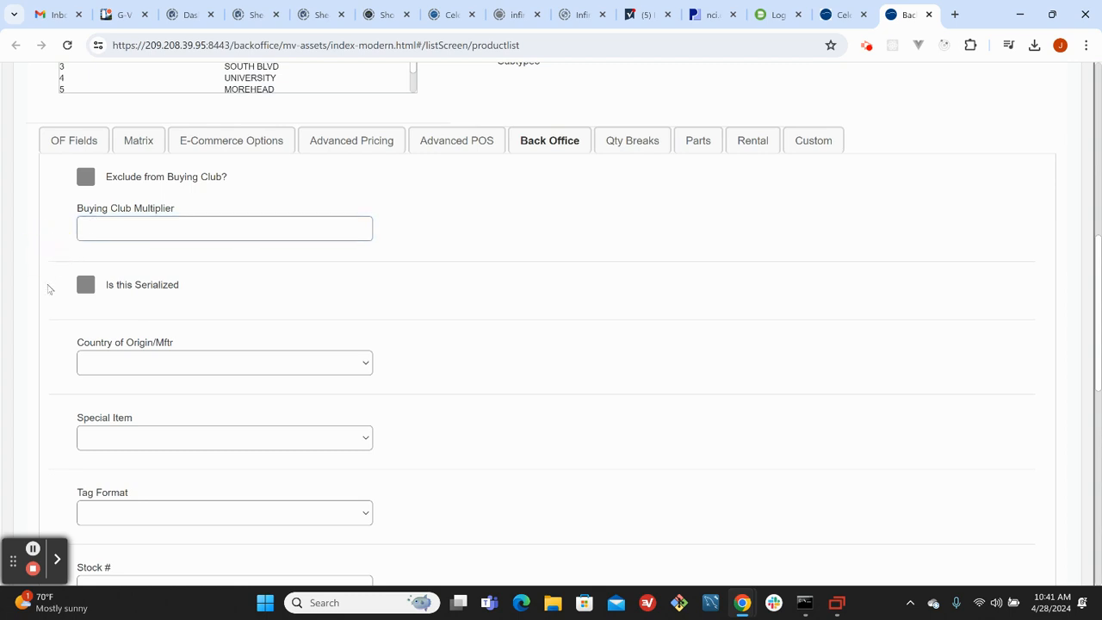
# Examine the remaining Back Office fields, from the Tag Format choices through the G/L groups and drop-ship option, without changing any
pyautogui.scroll(-2, 49, 289)
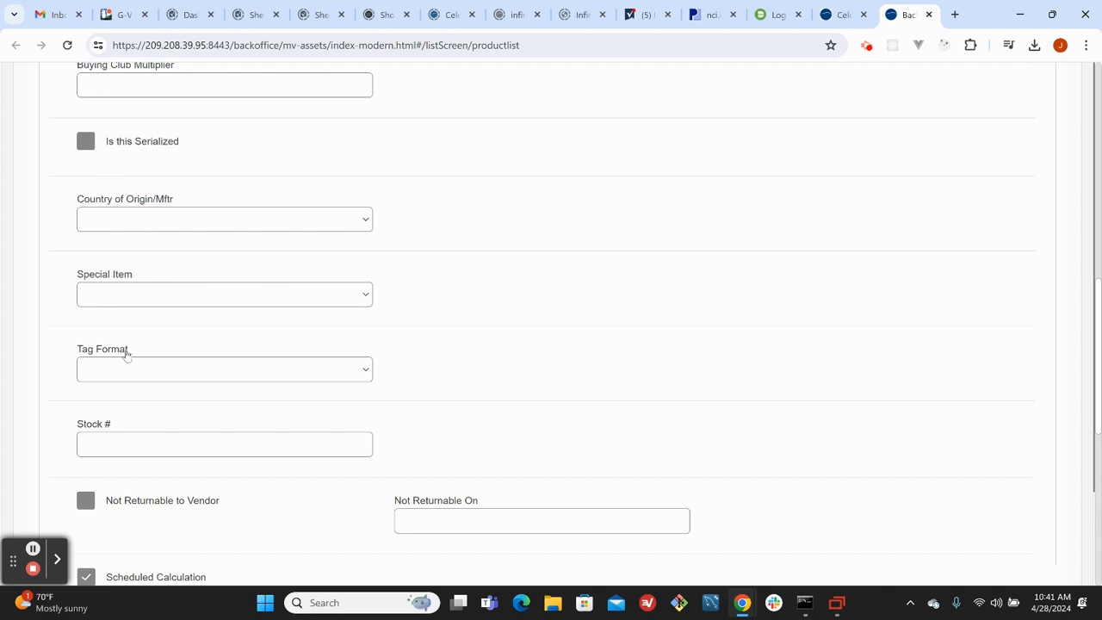
pyautogui.click(131, 370)
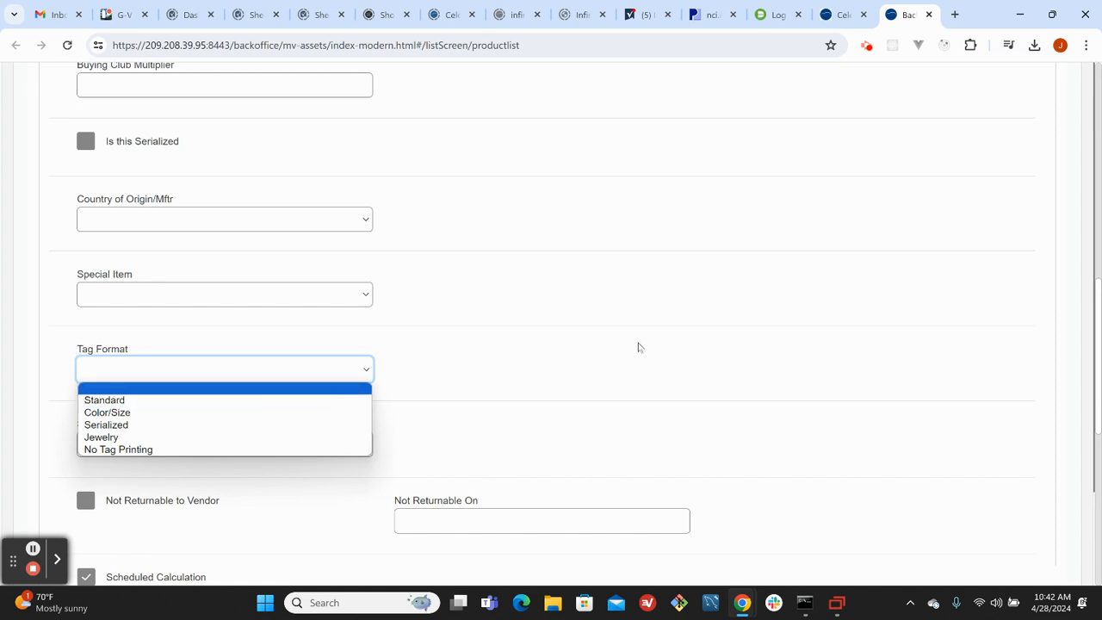
pyautogui.click(563, 283)
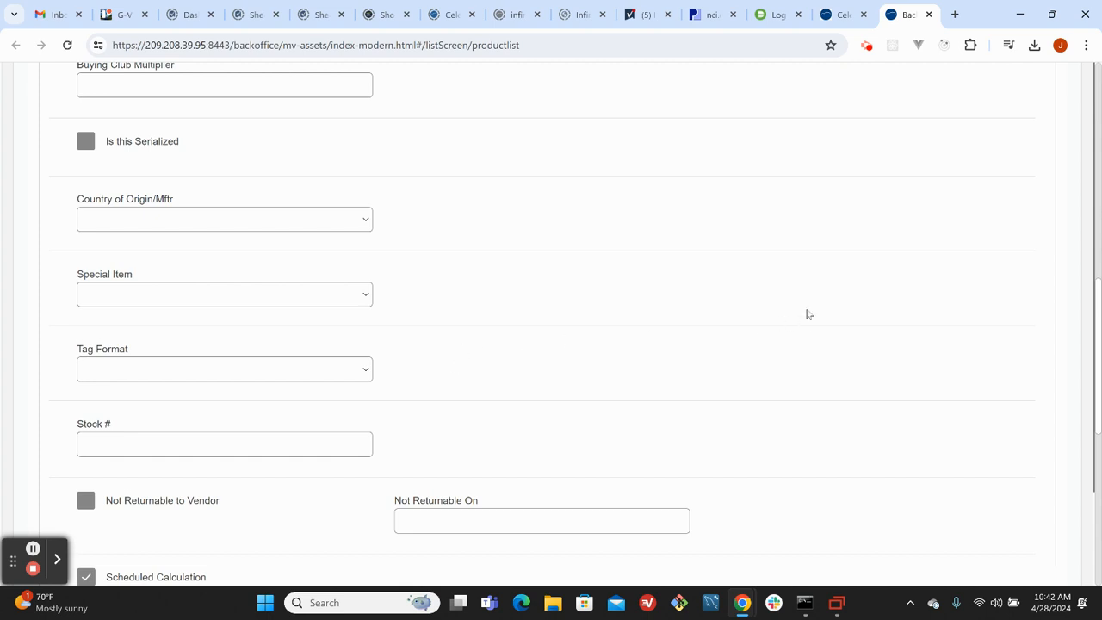
pyautogui.scroll(-3, 809, 323)
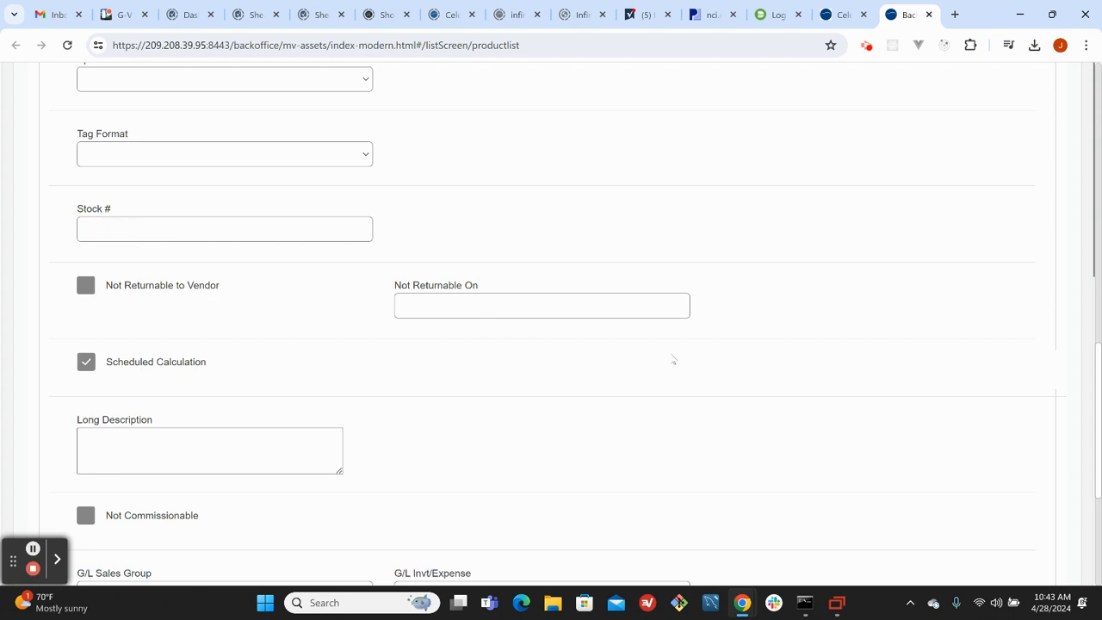
pyautogui.scroll(-2, 652, 375)
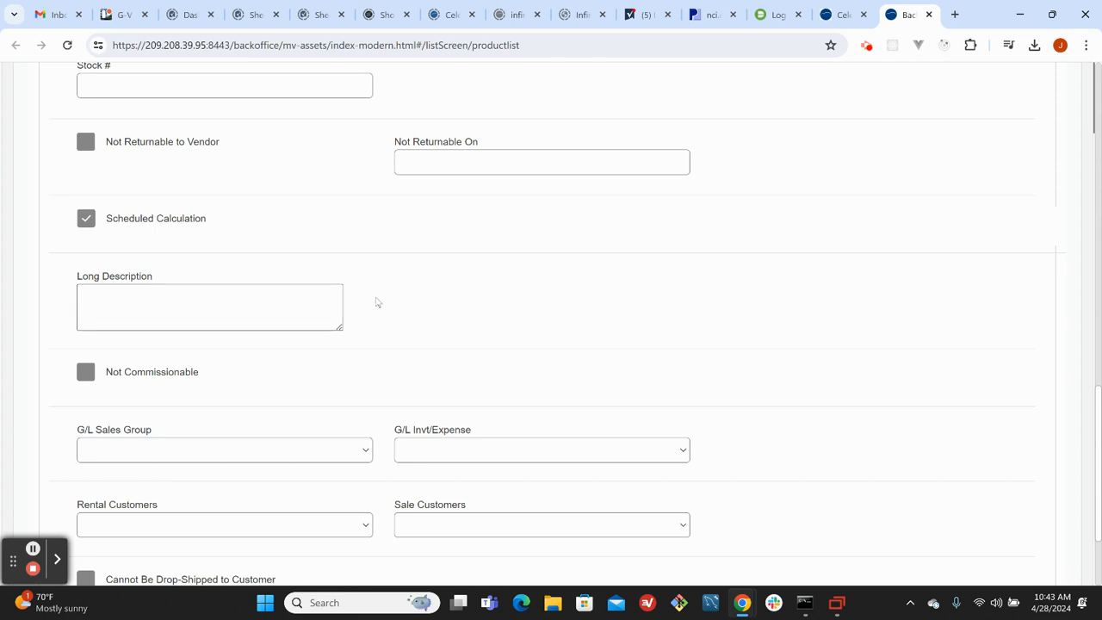
pyautogui.scroll(-1, 374, 302)
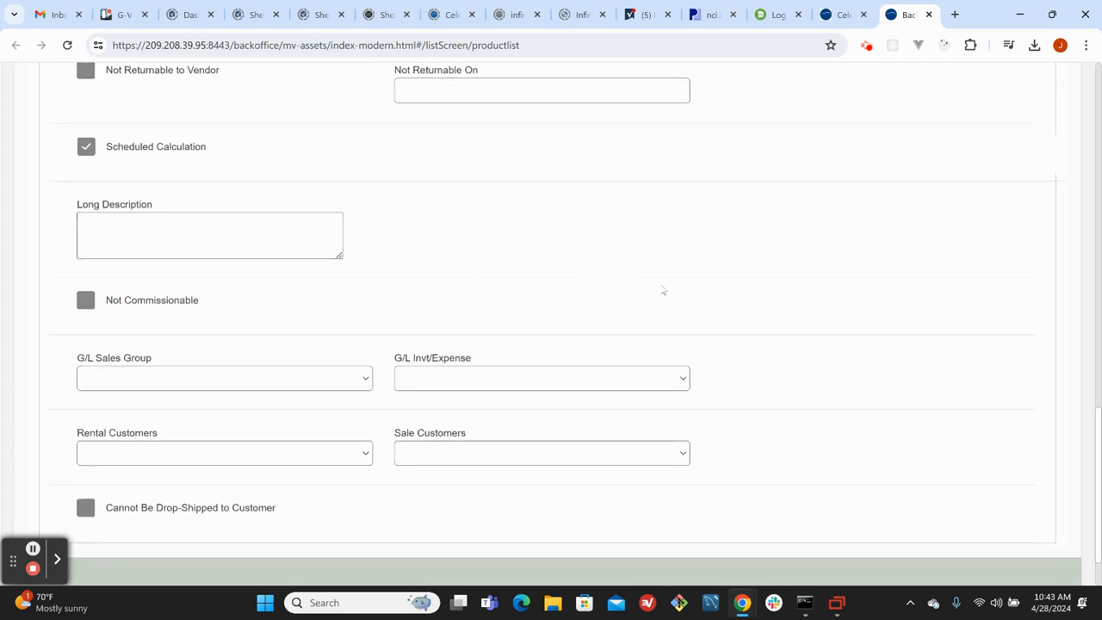
pyautogui.scroll(-1, 679, 292)
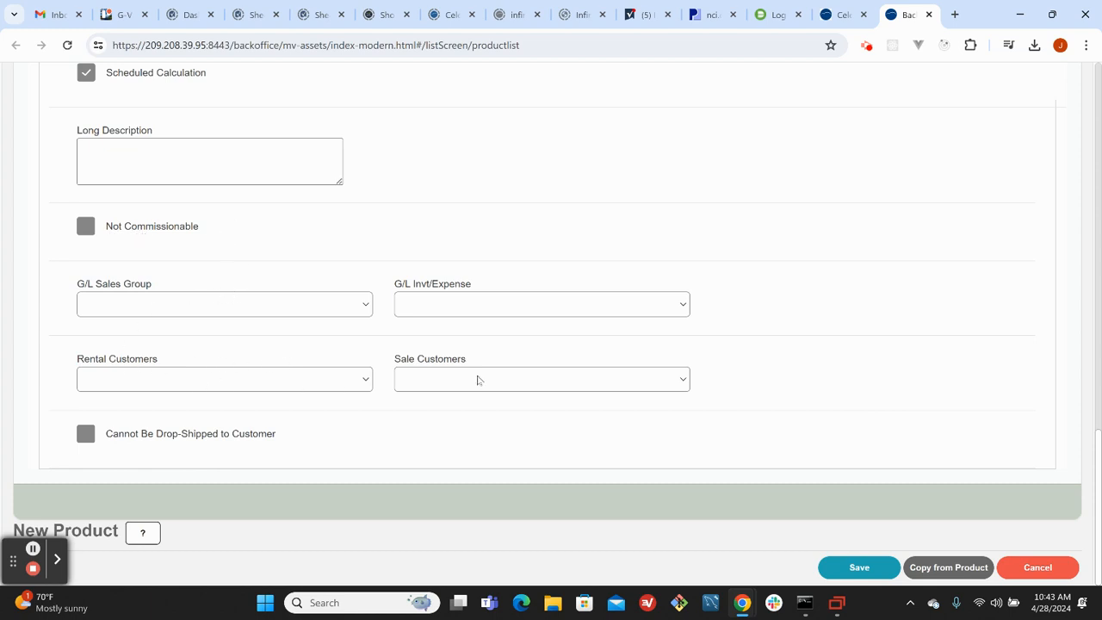
pyautogui.scroll(8, 844, 334)
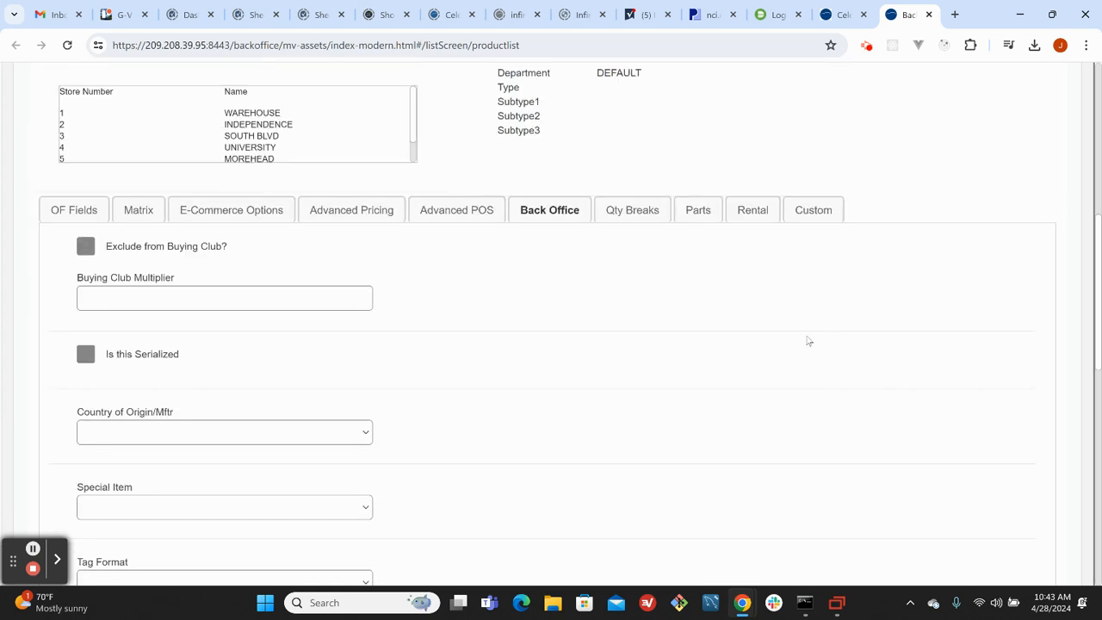
# Check the Default Order Case and Default Transfer Case lists in Qty Breaks, and bring up the product's Parts table
pyautogui.click(631, 214)
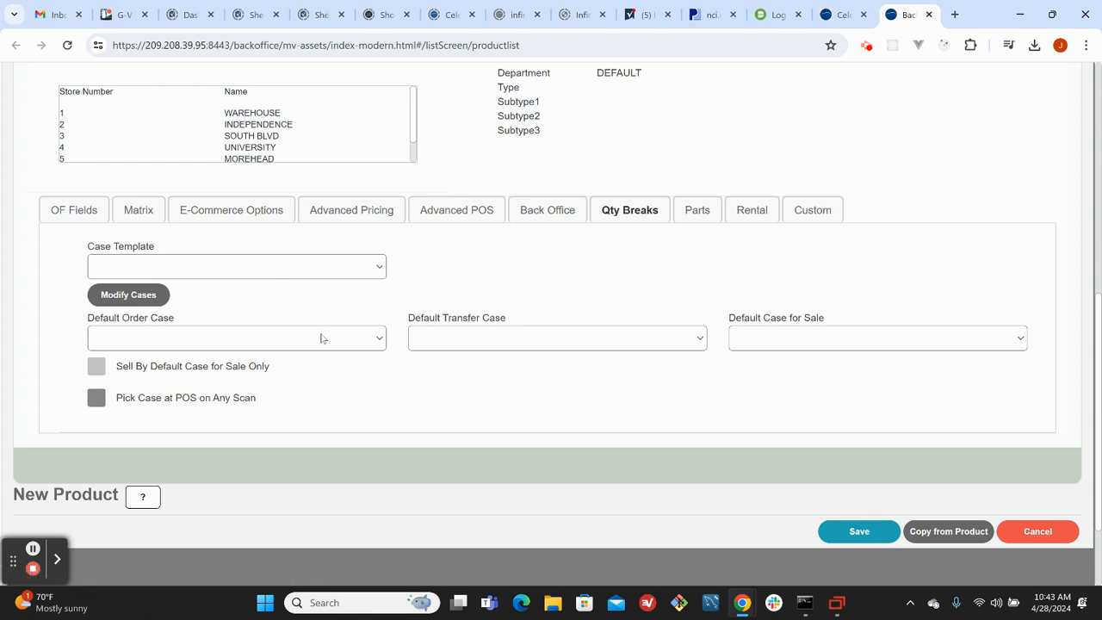
pyautogui.click(353, 339)
pyautogui.click(353, 338)
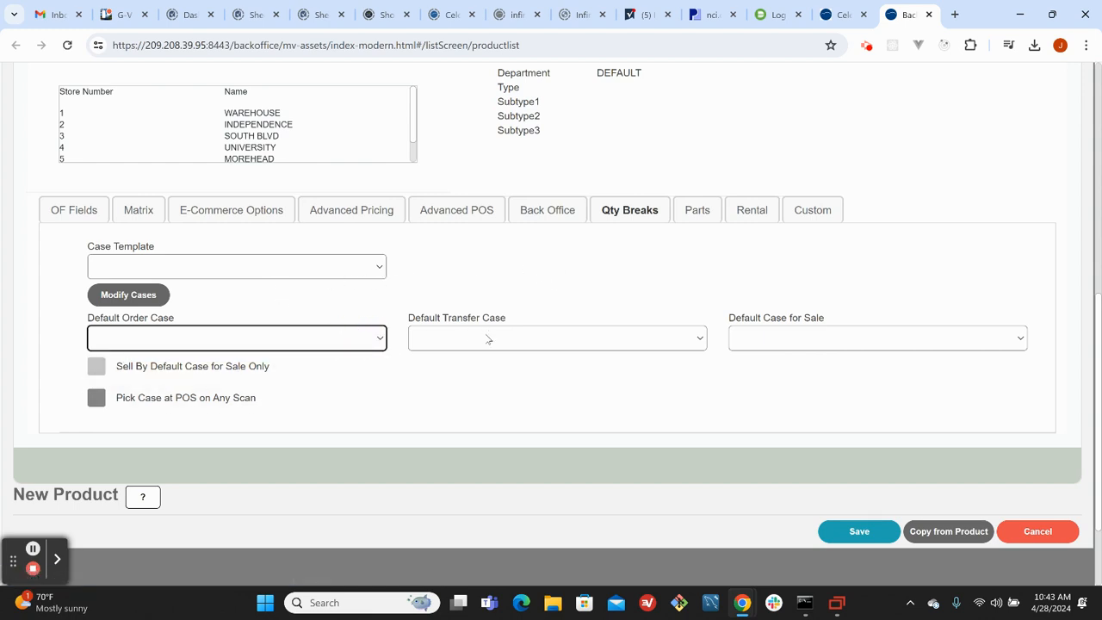
pyautogui.click(487, 339)
pyautogui.click(487, 339)
pyautogui.click(648, 281)
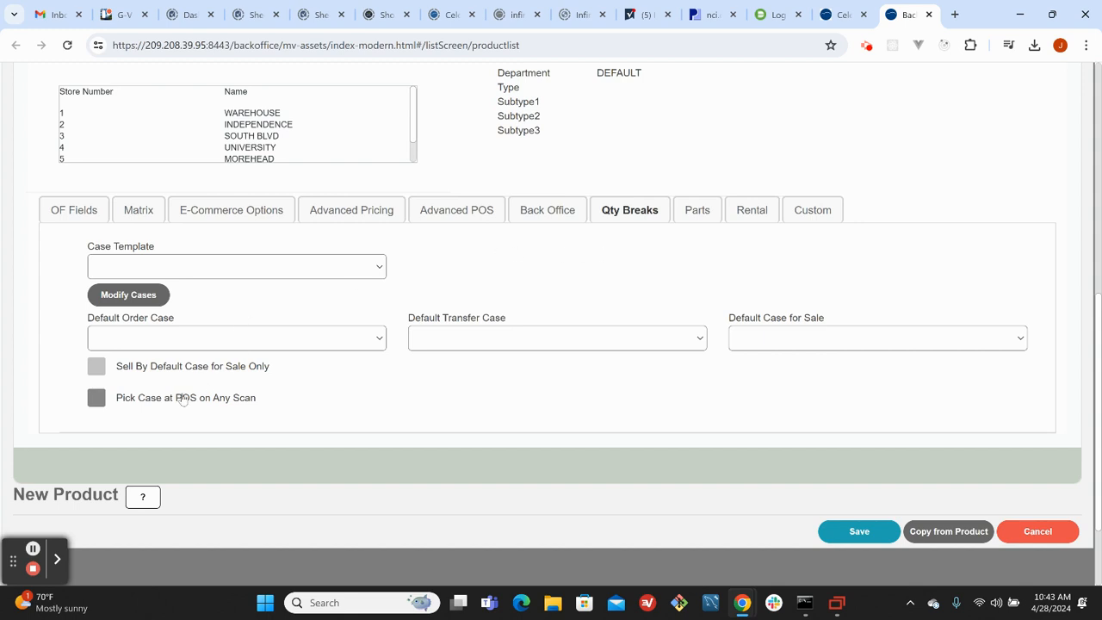
pyautogui.click(698, 215)
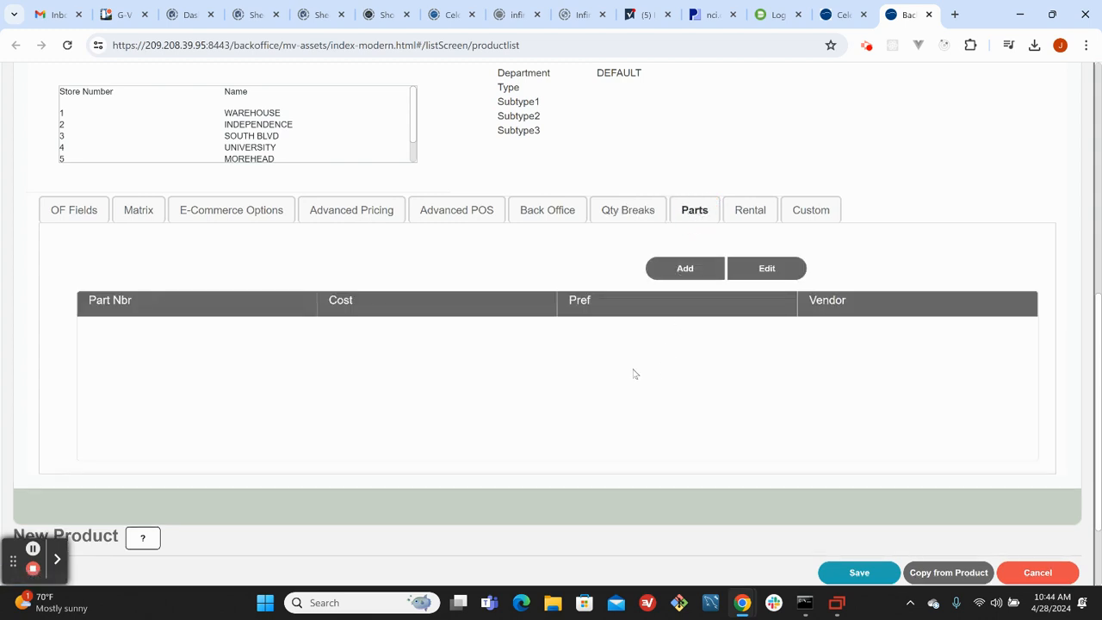
# Add part number ABC to the product's Parts table with cost .50 and vendor 925 COMPANY, and save it
pyautogui.click(685, 269)
pyautogui.click(368, 317)
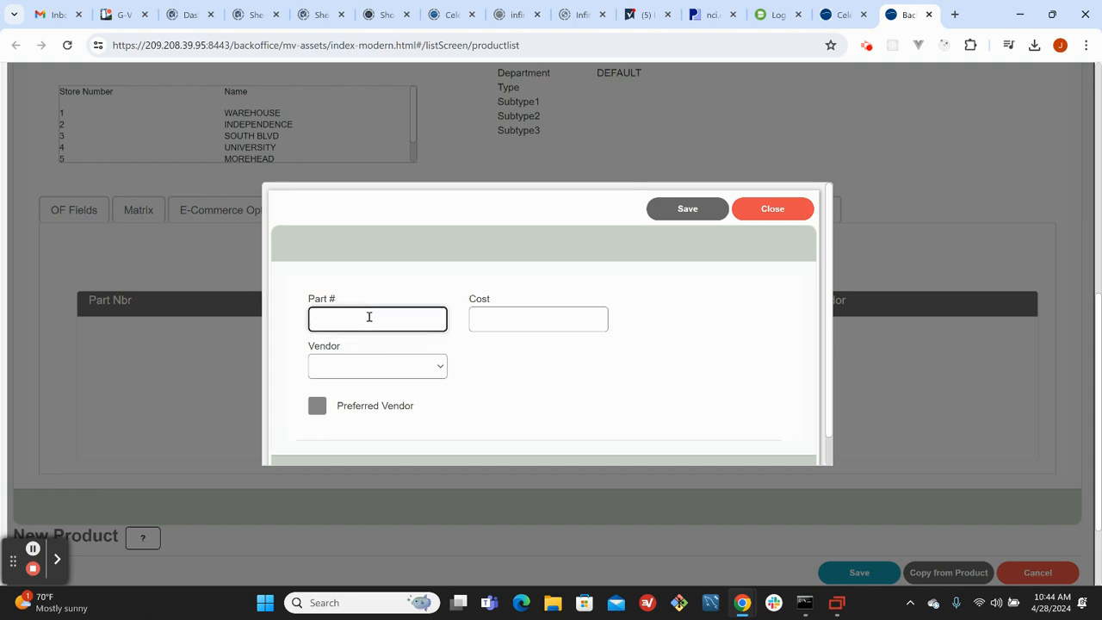
pyautogui.write('ABC')
pyautogui.click(522, 317)
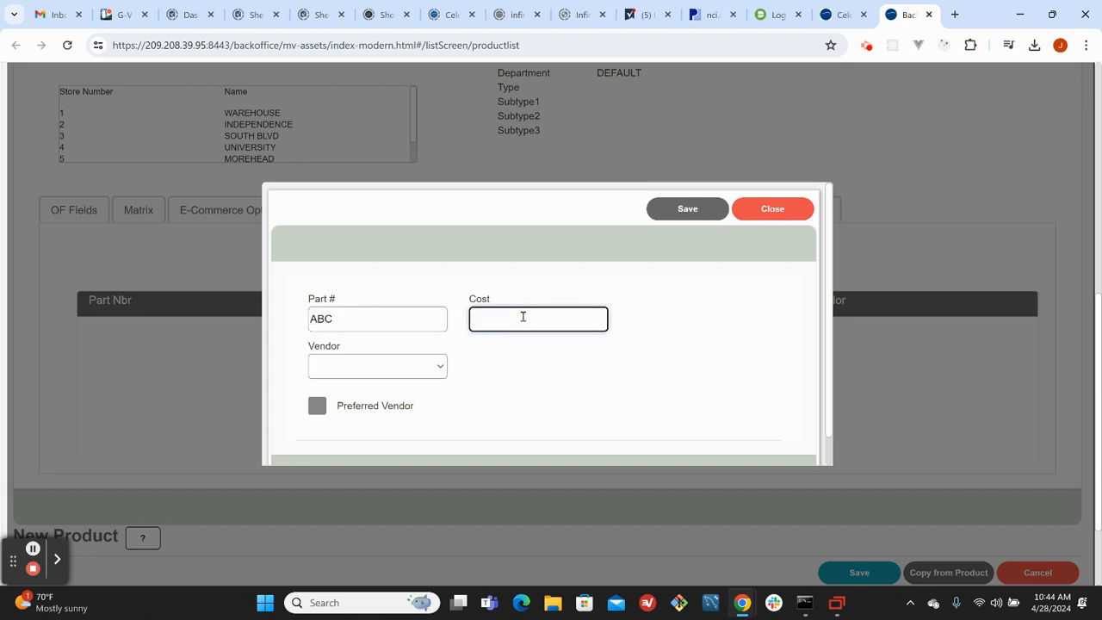
pyautogui.write('.50')
pyautogui.click(415, 372)
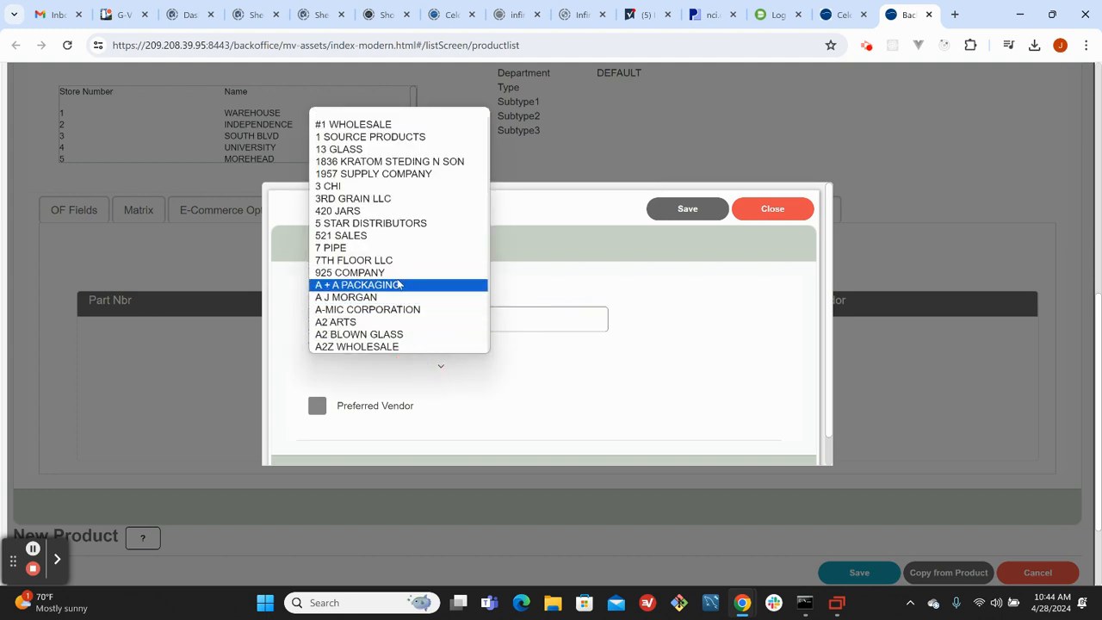
pyautogui.click(398, 274)
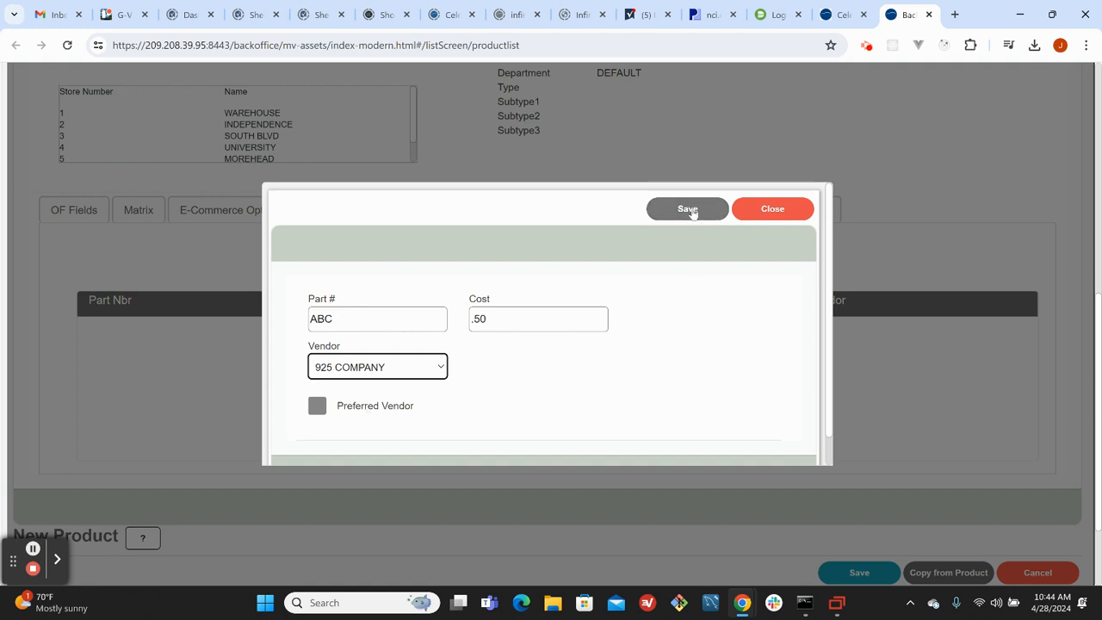
pyautogui.click(691, 212)
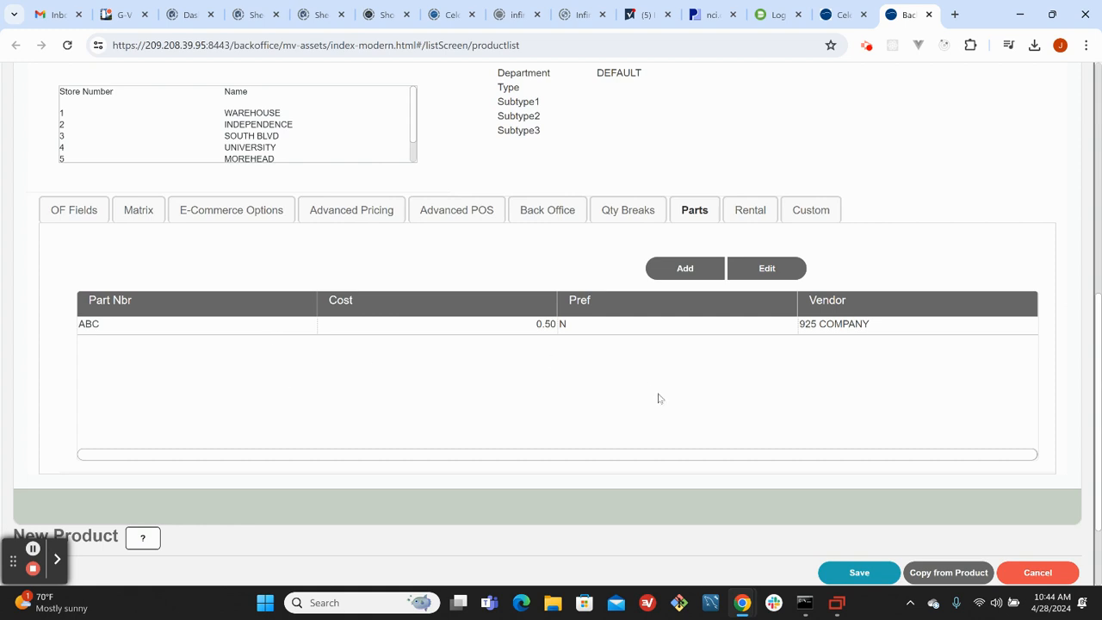
# Edit part ABC, clearing its part number, vendor and cost, and save the emptied entry
pyautogui.click(748, 322)
pyautogui.click(767, 267)
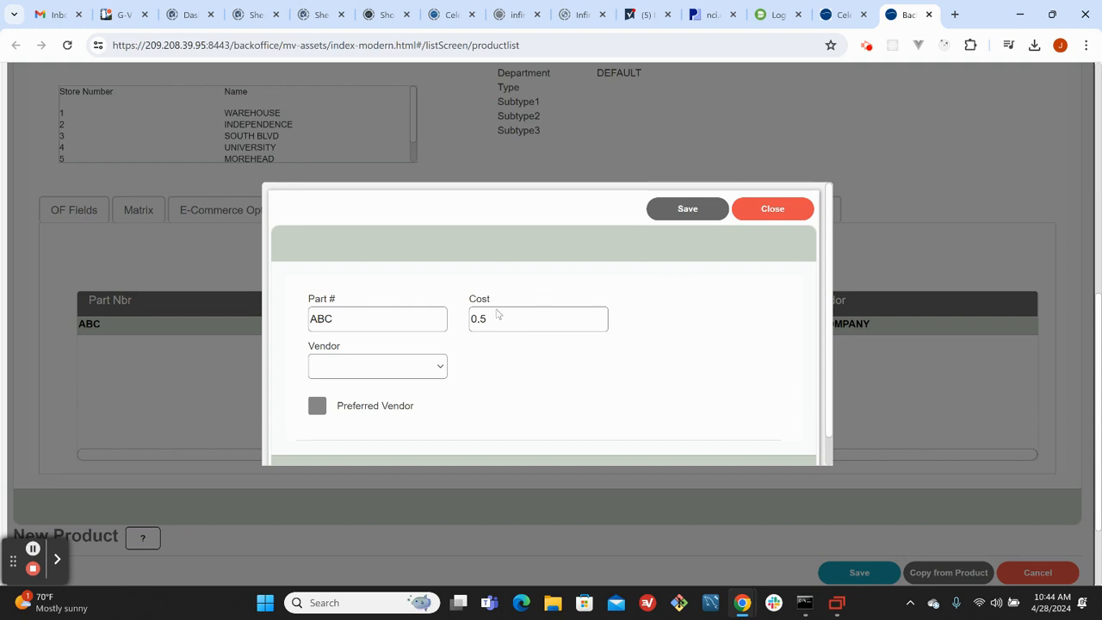
pyautogui.moveTo(387, 319); pyautogui.dragTo(261, 322)
pyautogui.press('BackSpace')
pyautogui.click(399, 370)
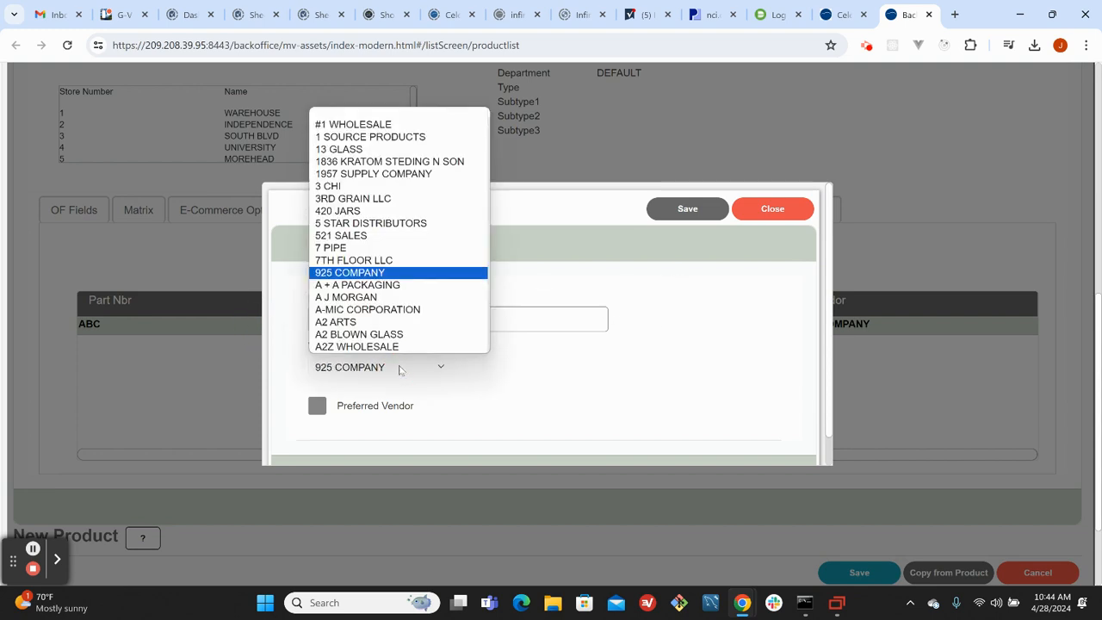
pyautogui.click(395, 113)
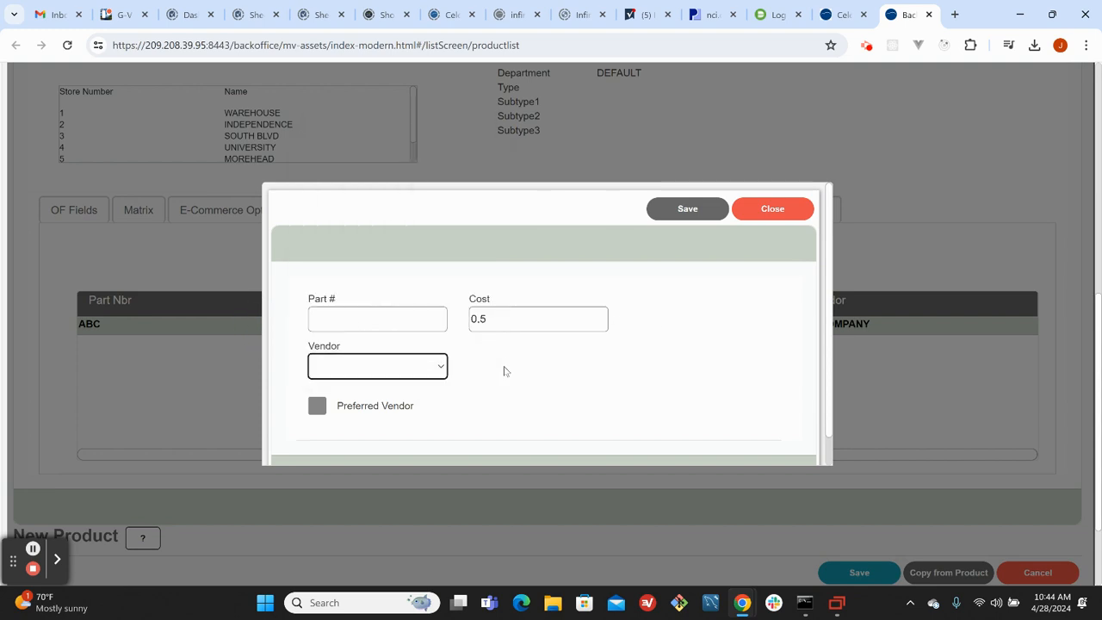
pyautogui.doubleClick(474, 319)
pyautogui.press('BackSpace')
pyautogui.click(680, 216)
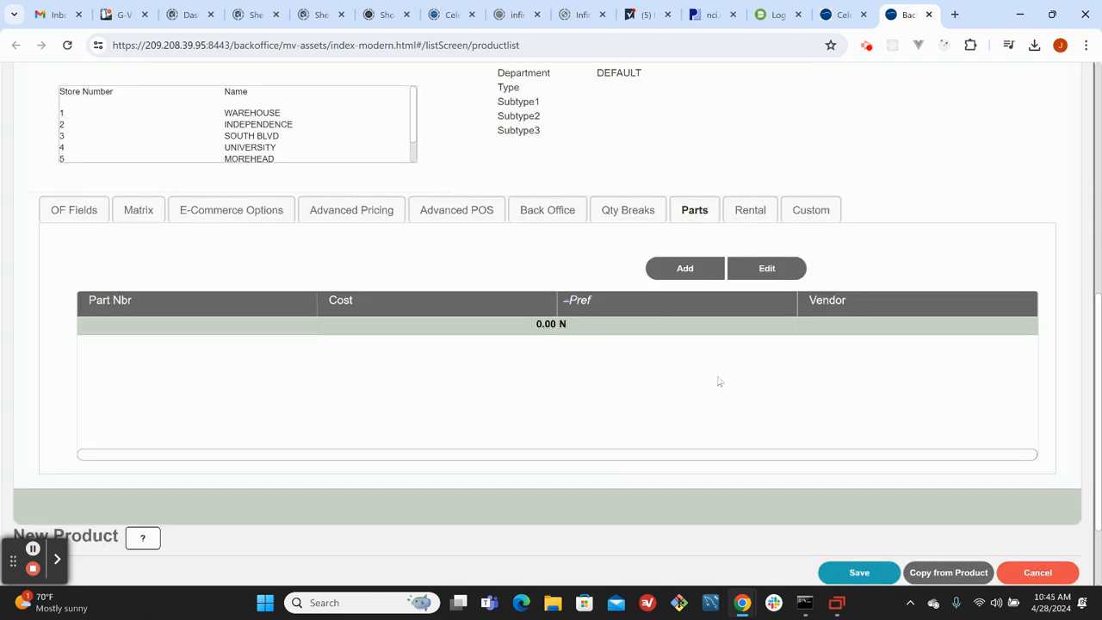
# Look over the Rental and Custom options without changing any, and save the new product
pyautogui.click(755, 214)
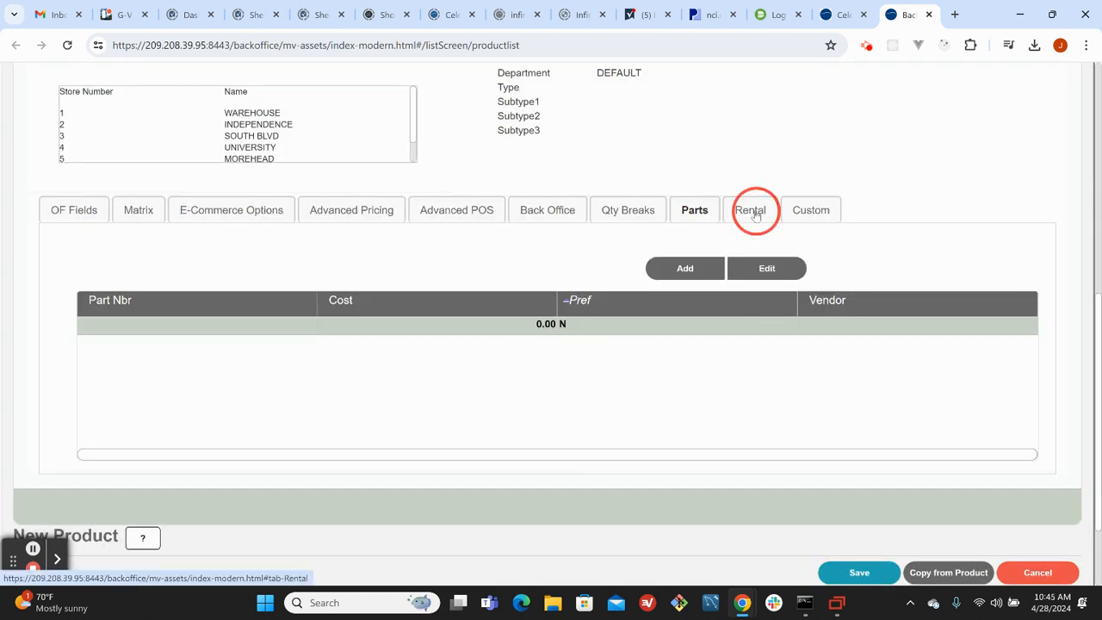
pyautogui.click(810, 212)
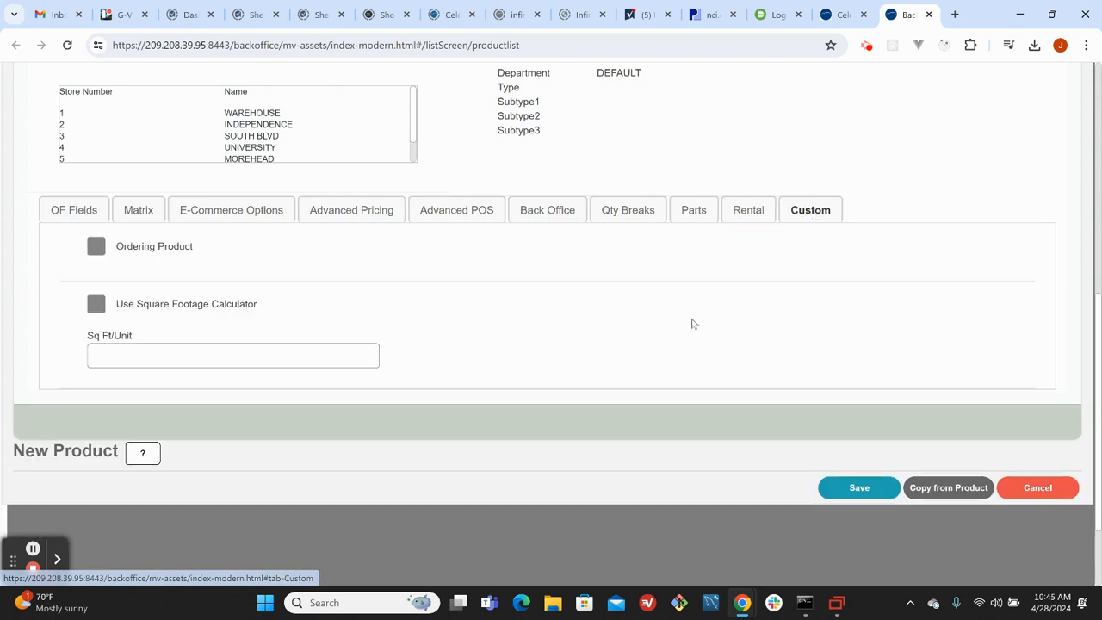
pyautogui.scroll(2, 890, 341)
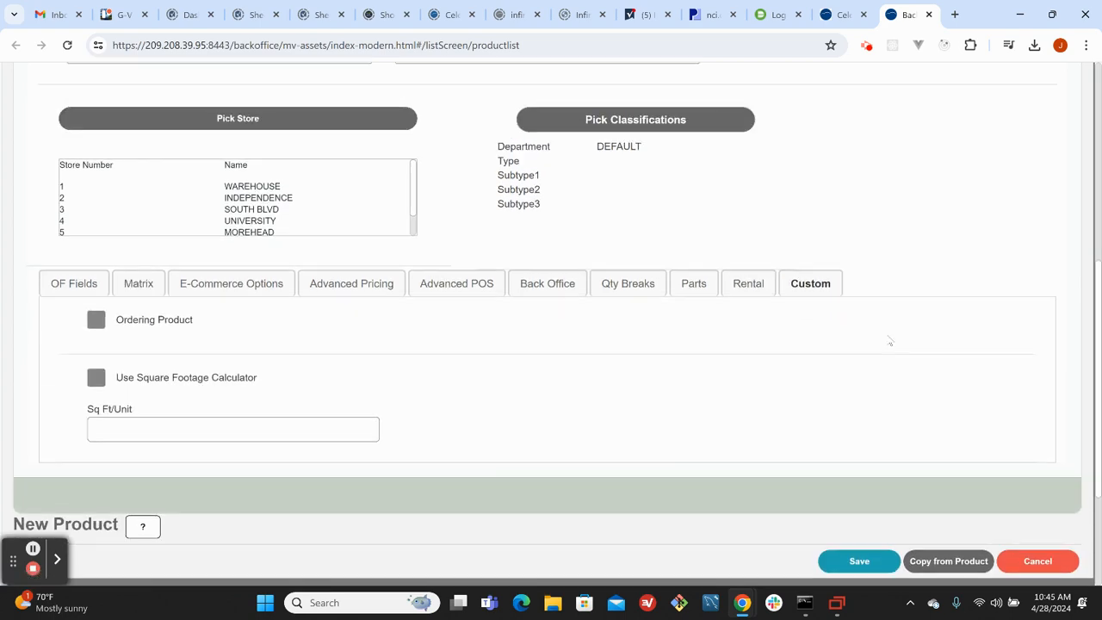
pyautogui.scroll(4, 890, 341)
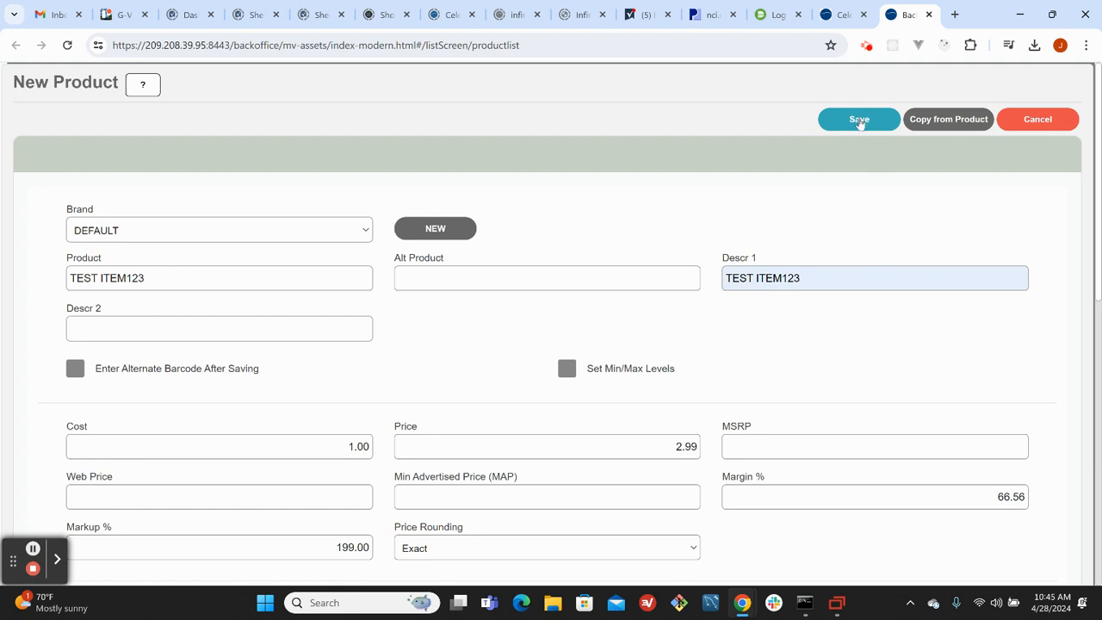
pyautogui.click(859, 123)
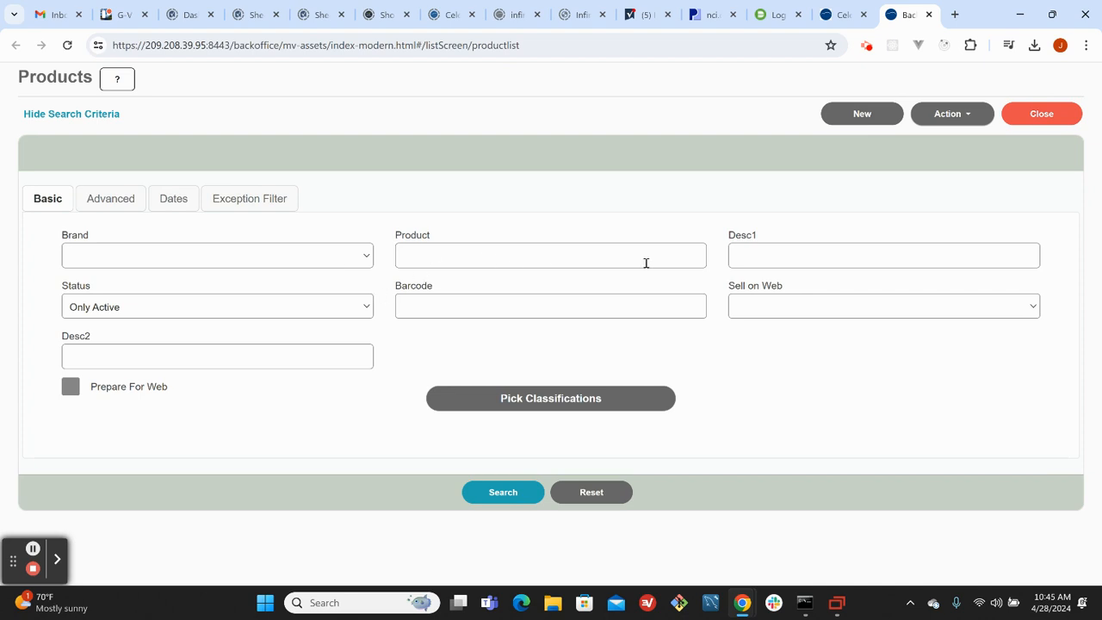
# Search the products for brand DEFAULT with *123* as Desc1
pyautogui.click(144, 255)
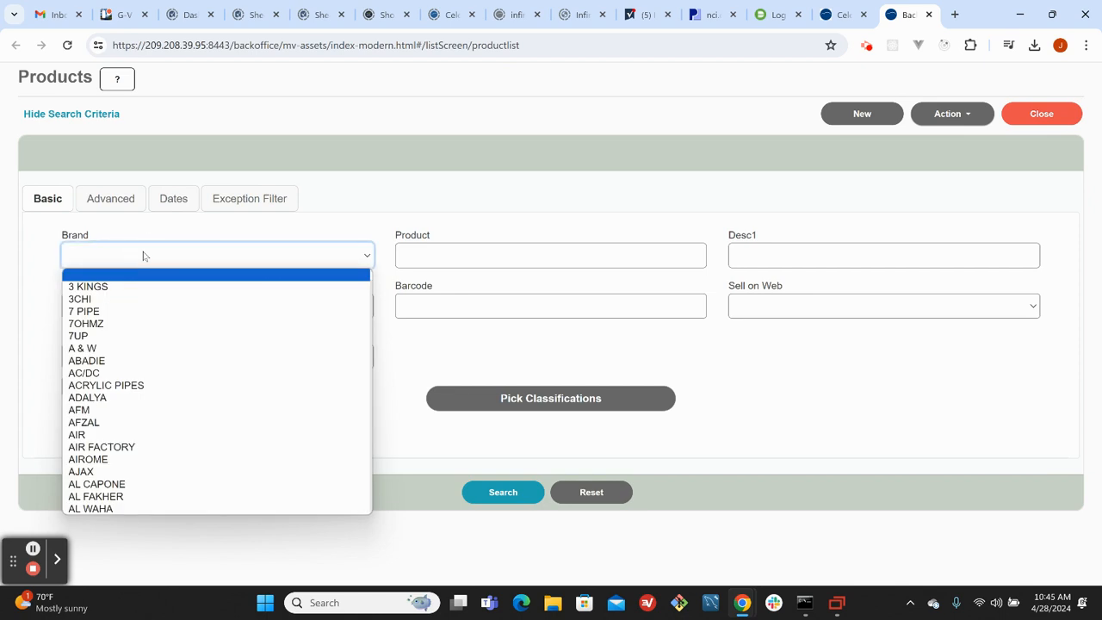
pyautogui.write('default')
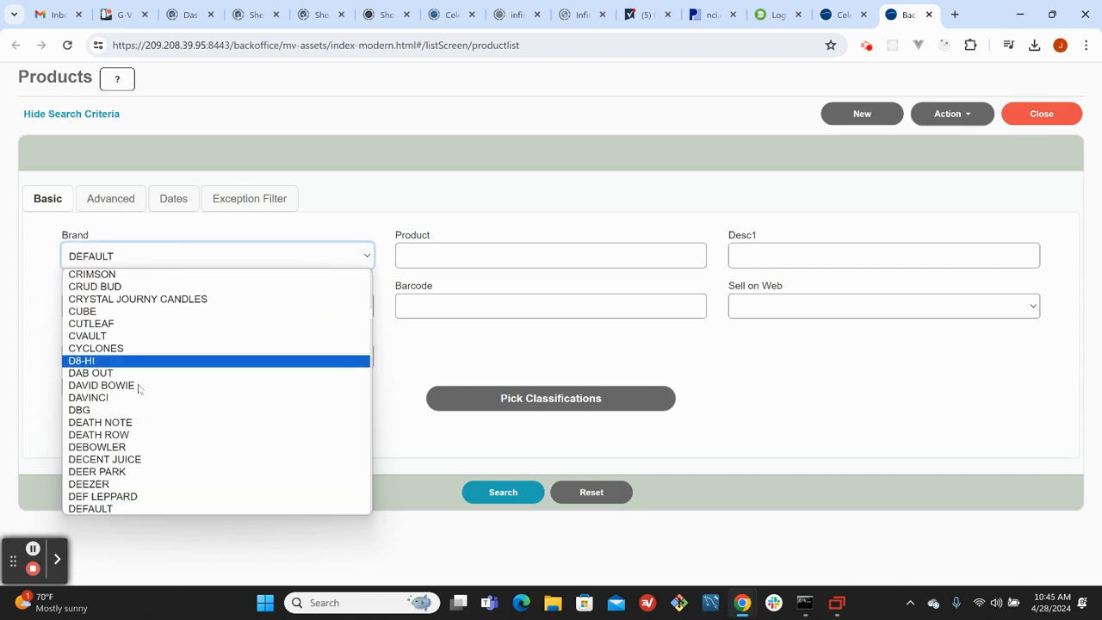
pyautogui.click(110, 510)
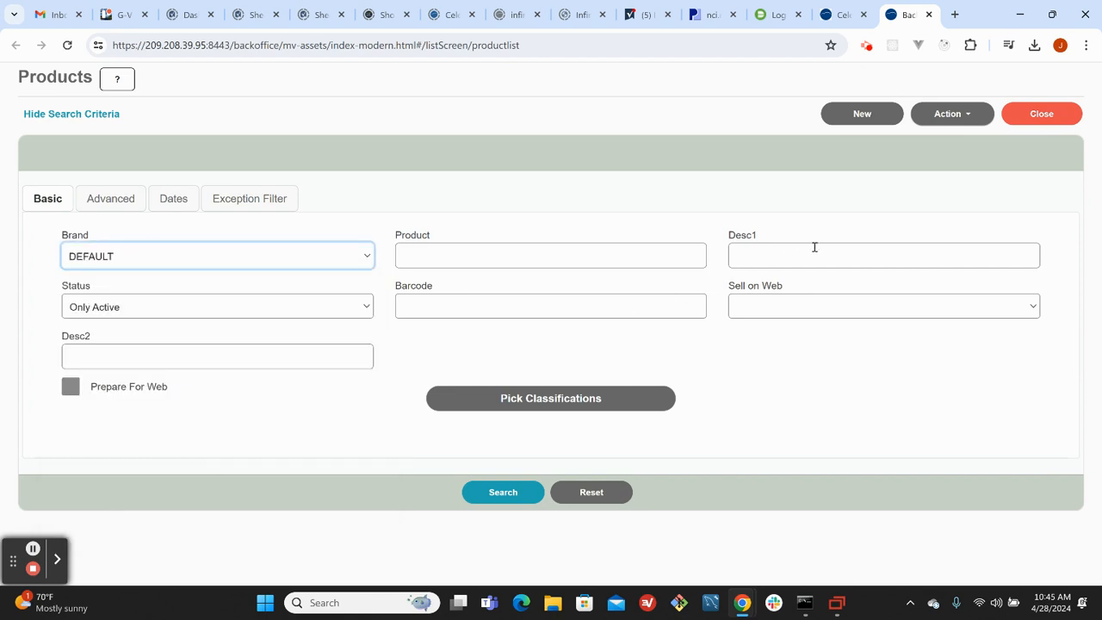
pyautogui.click(814, 248)
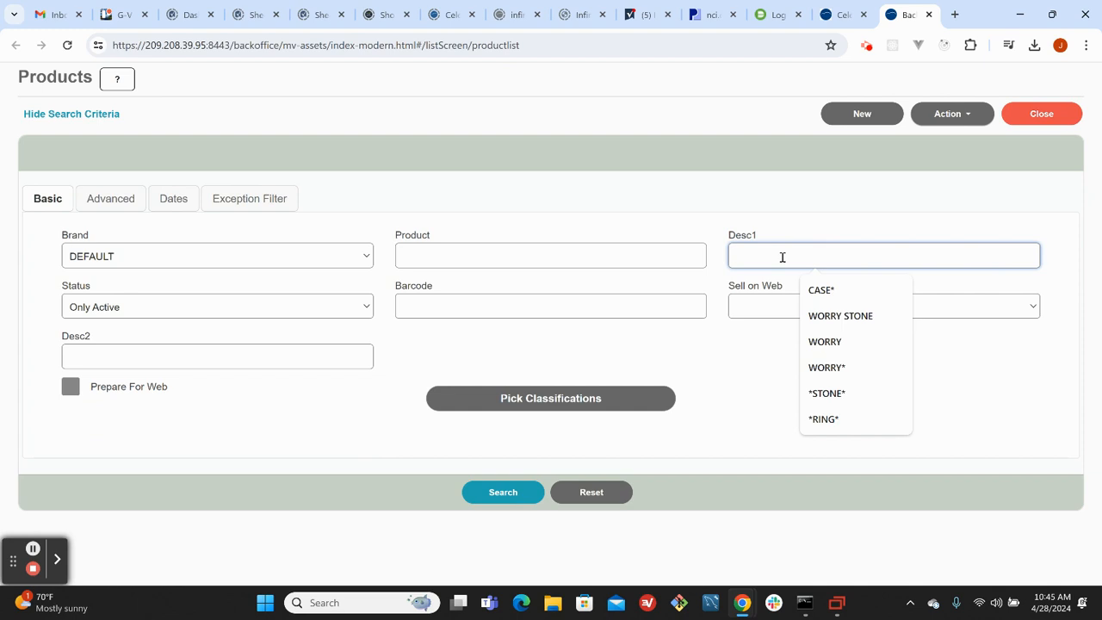
pyautogui.write('*123*')
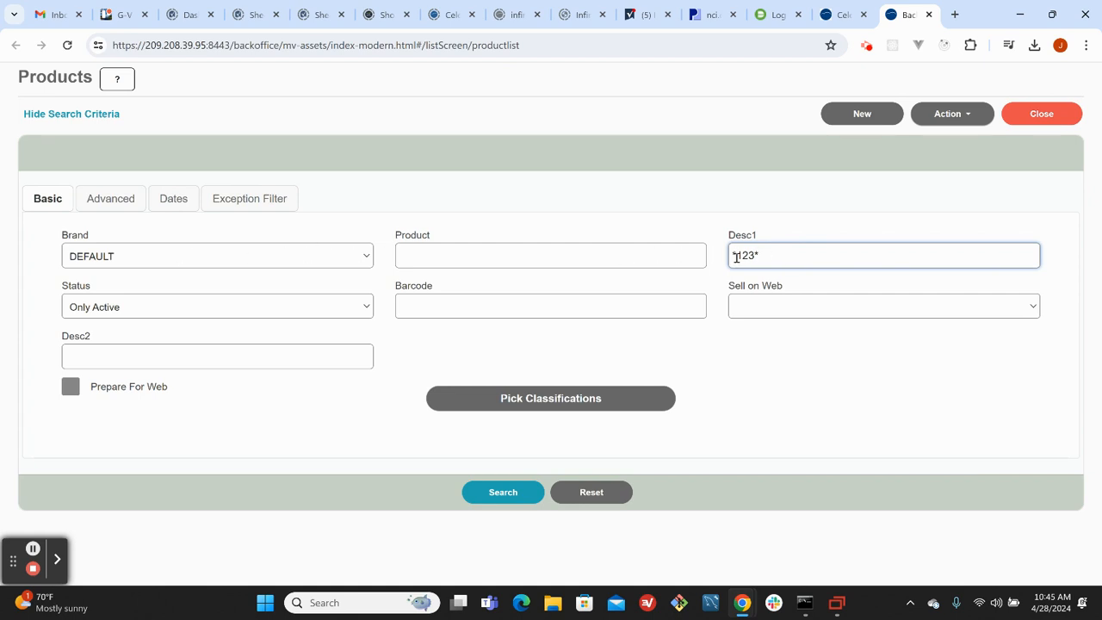
pyautogui.click(503, 491)
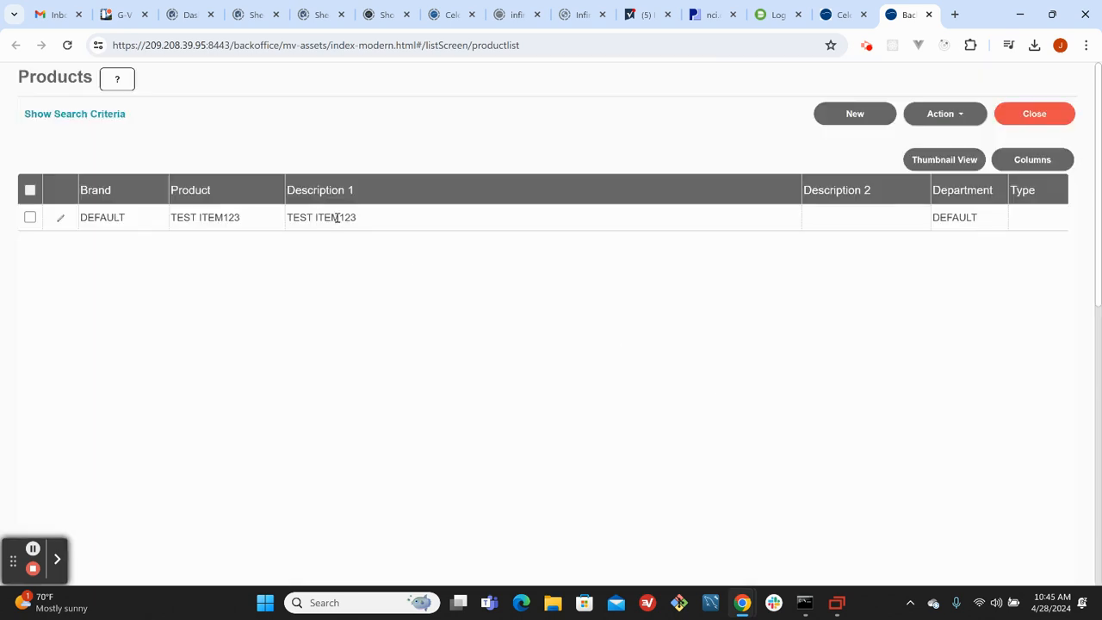
# Open TEST ITEM123 for editing from the product list and bring up its Qty Breaks settings
pyautogui.moveTo(360, 221); pyautogui.dragTo(312, 232)
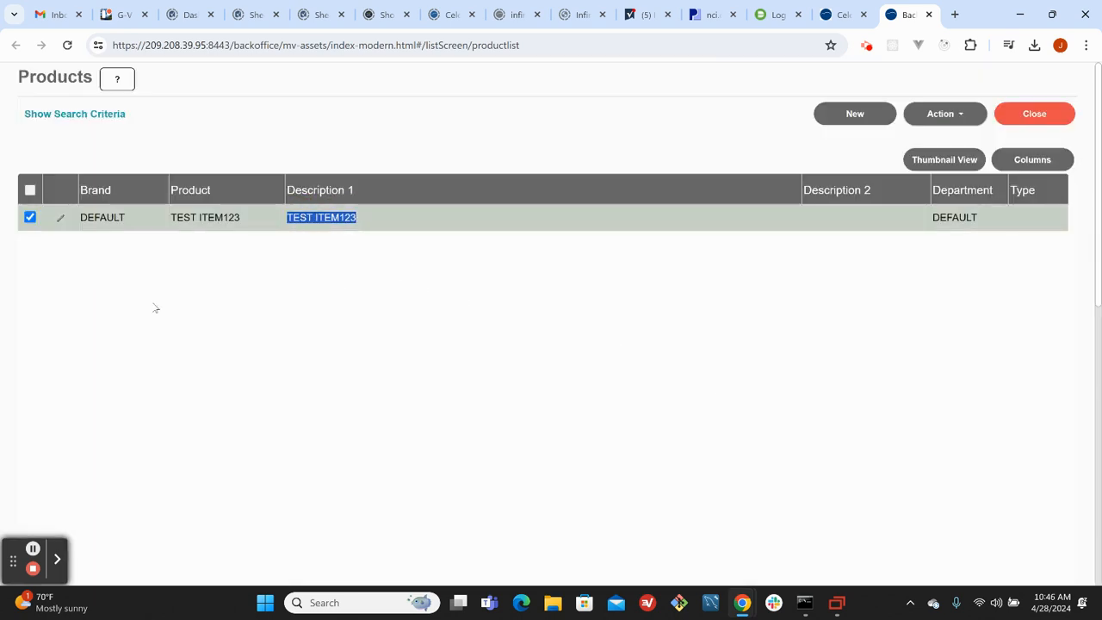
pyautogui.click(61, 220)
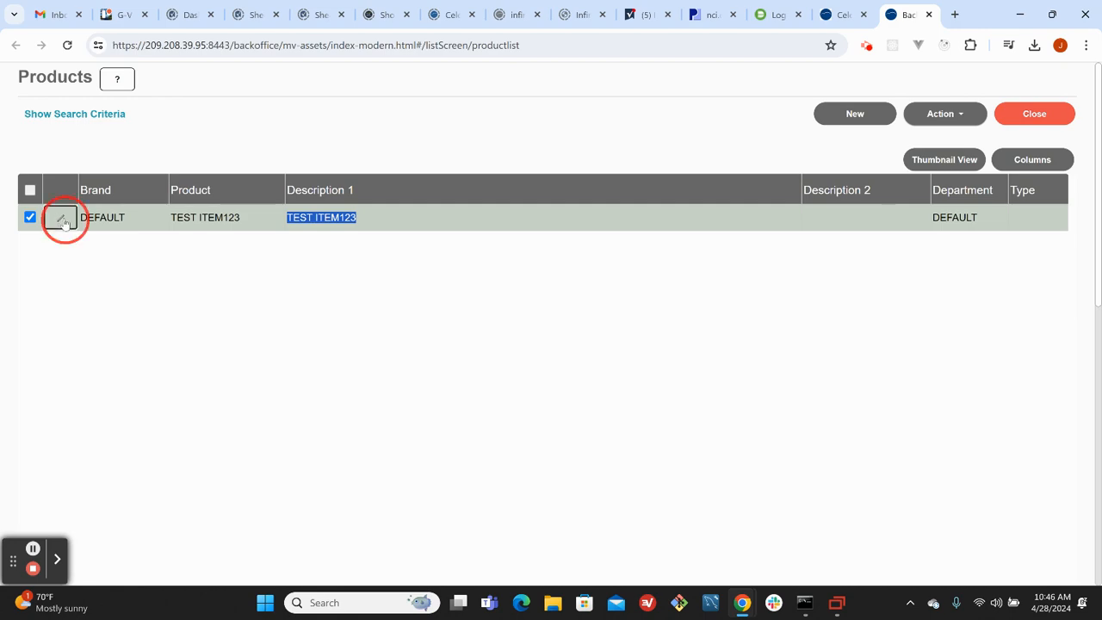
pyautogui.scroll(-10, 387, 363)
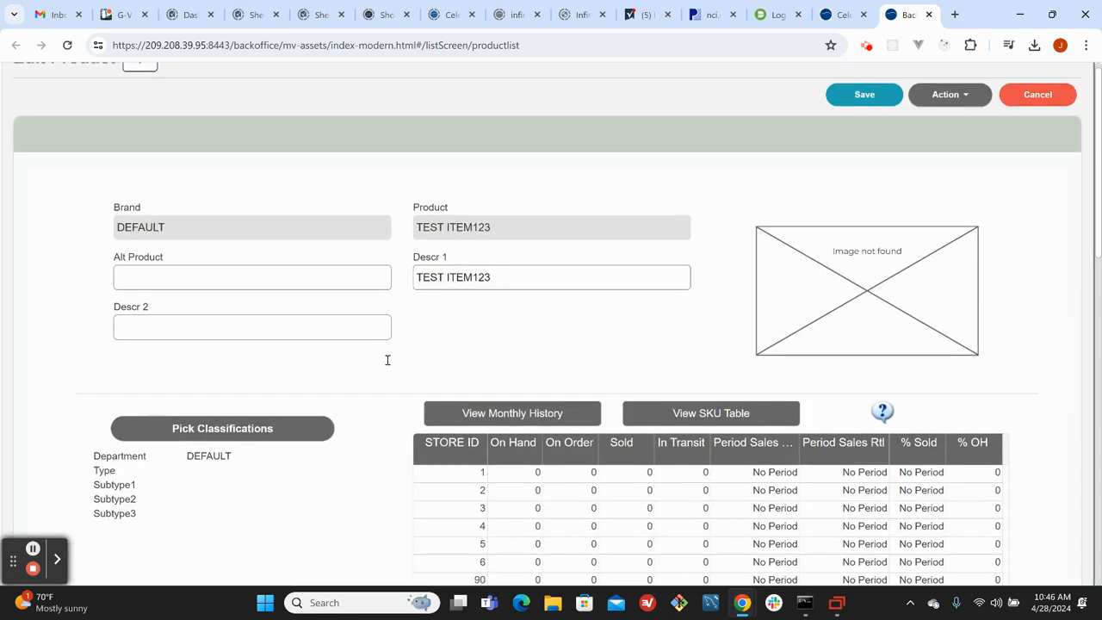
pyautogui.scroll(2, 386, 363)
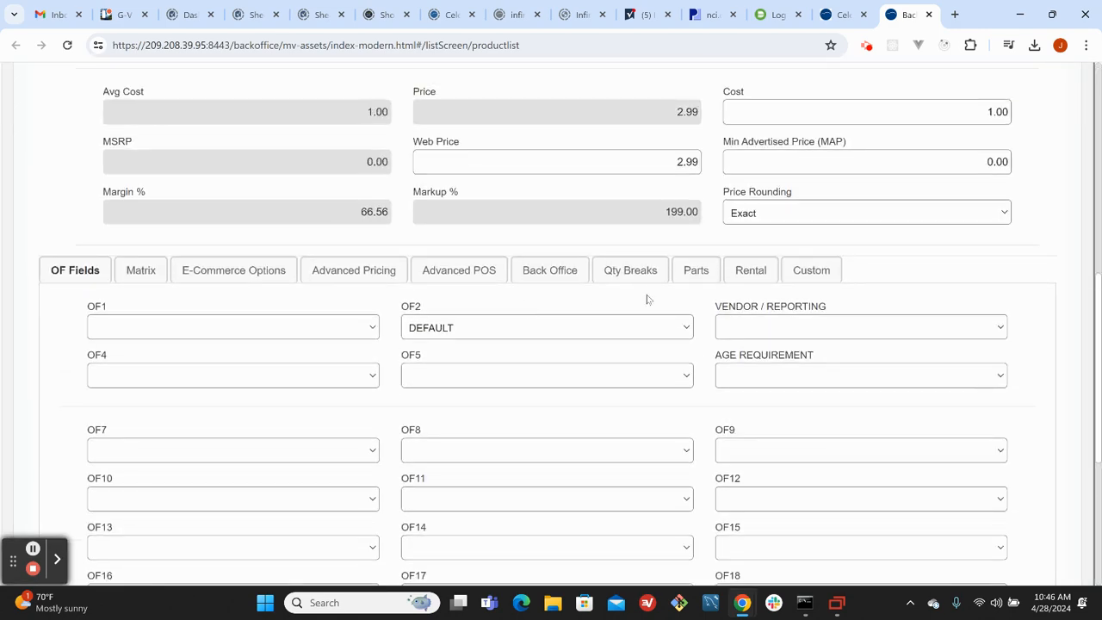
pyautogui.click(629, 272)
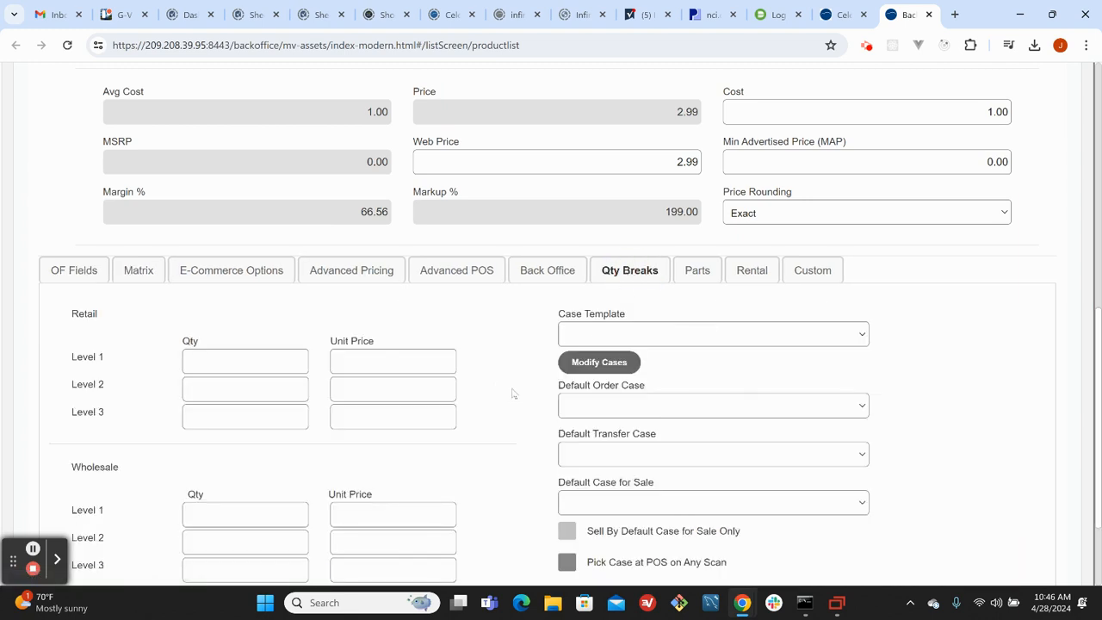
pyautogui.scroll(-1, 465, 362)
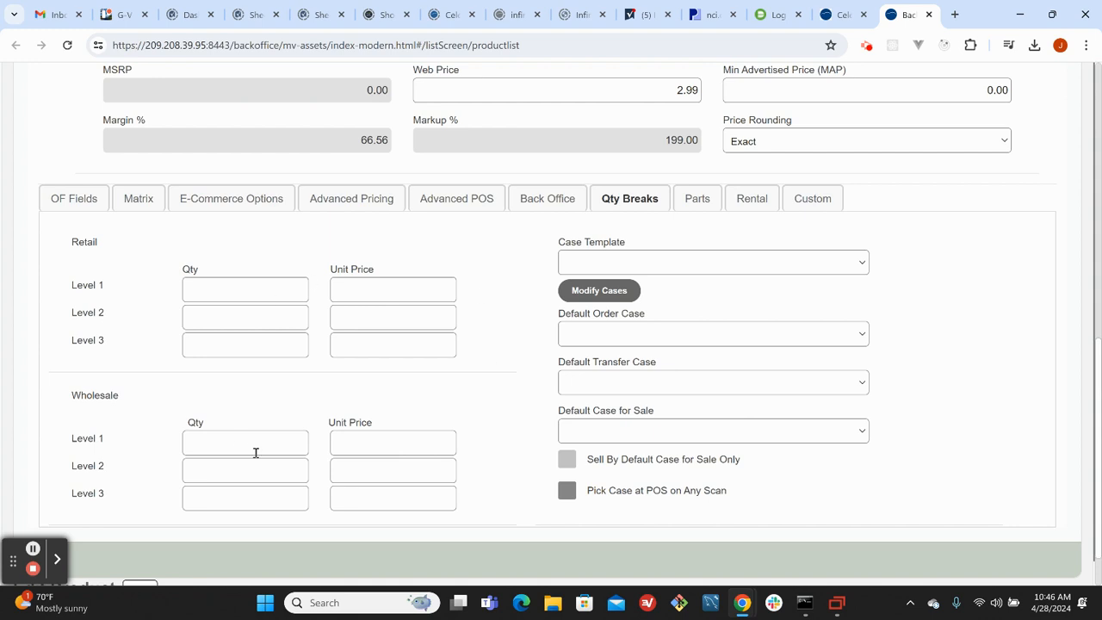
# Enter a retail Level 1 quantity break of 10 with a unit price of 1.89
pyautogui.click(218, 288)
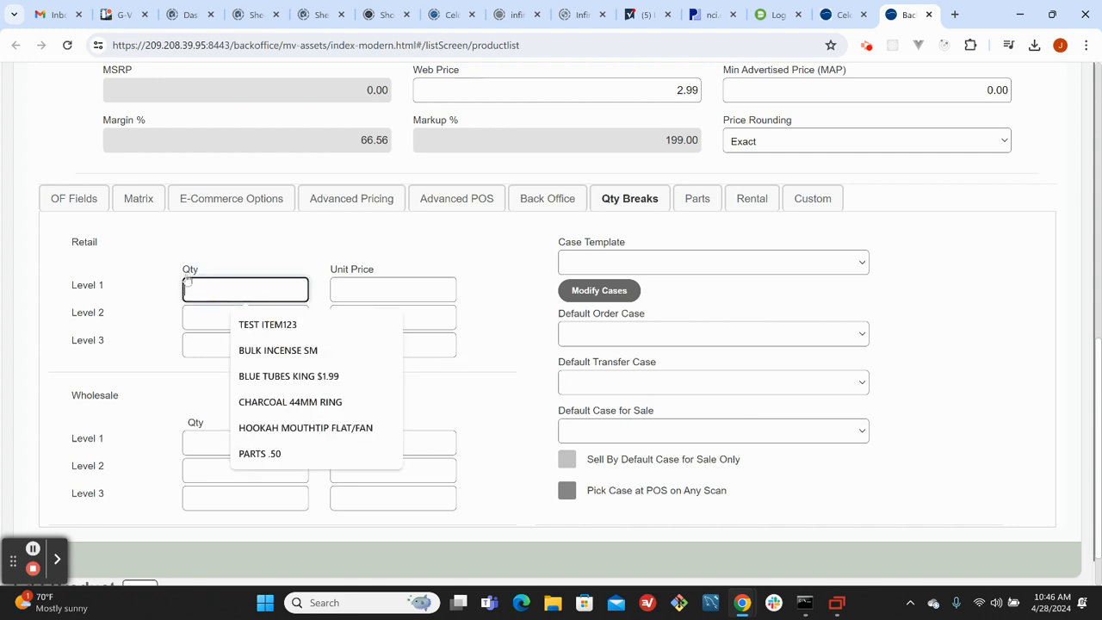
pyautogui.click(125, 307)
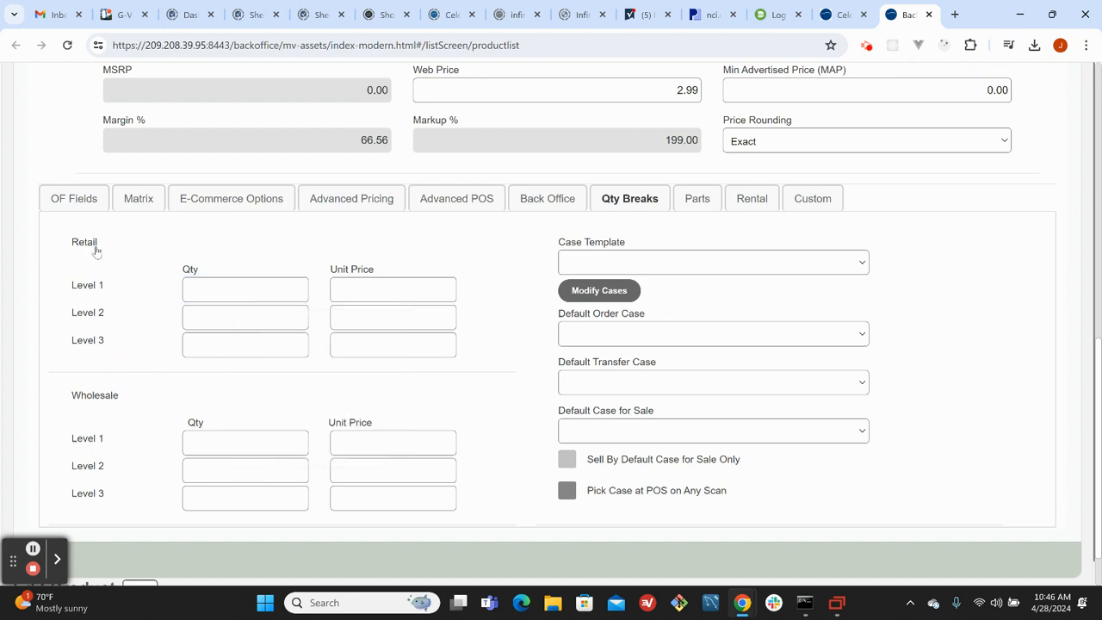
pyautogui.click(227, 287)
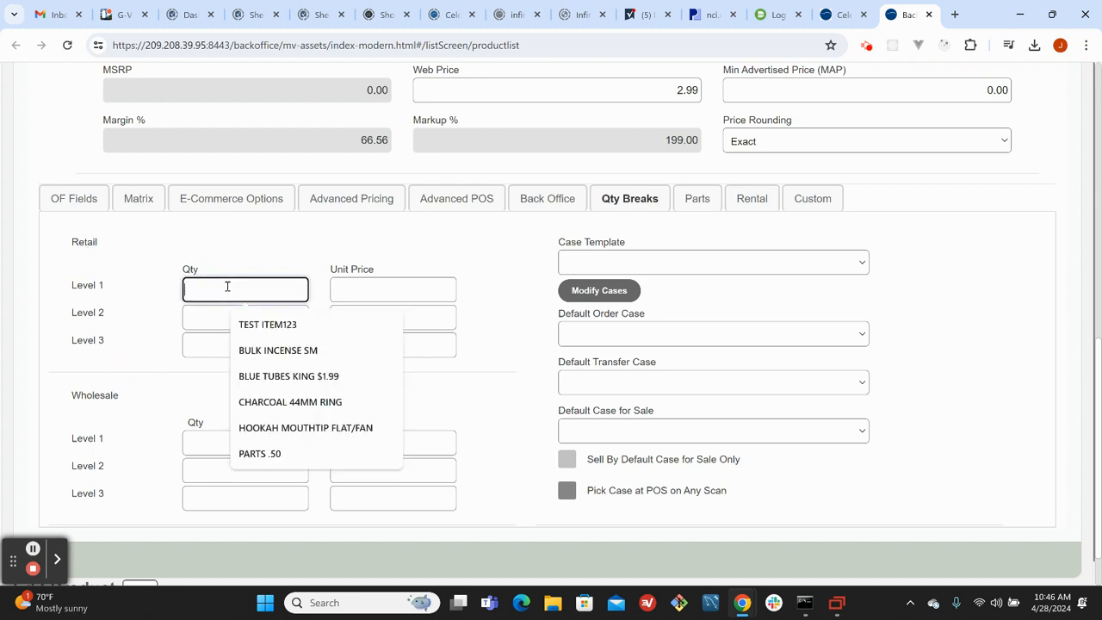
pyautogui.write('10')
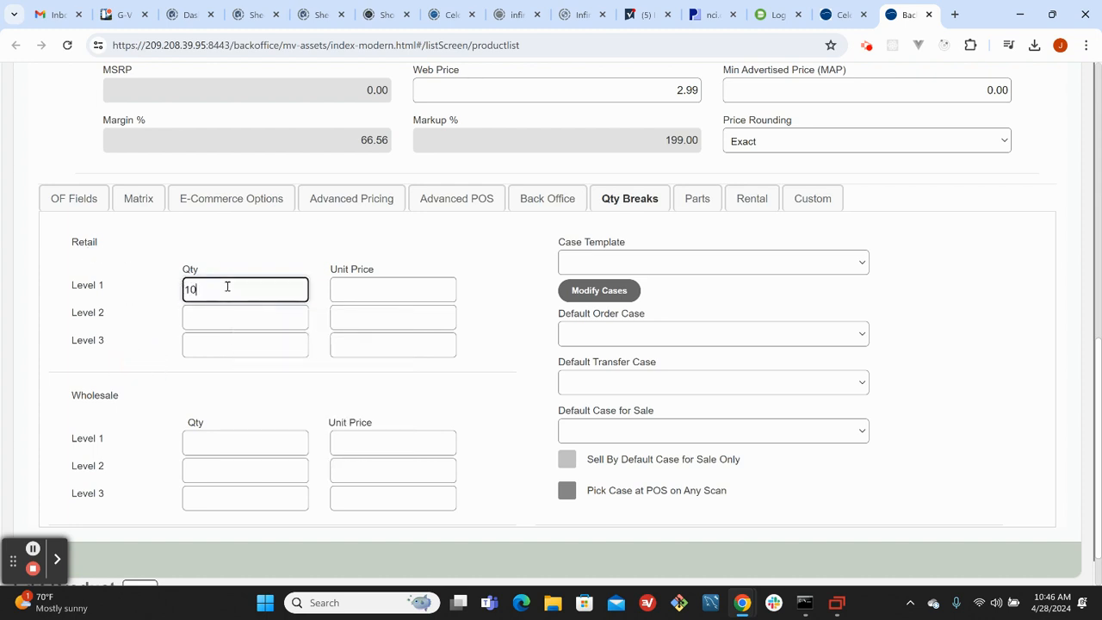
pyautogui.click(367, 290)
pyautogui.write('1.89')
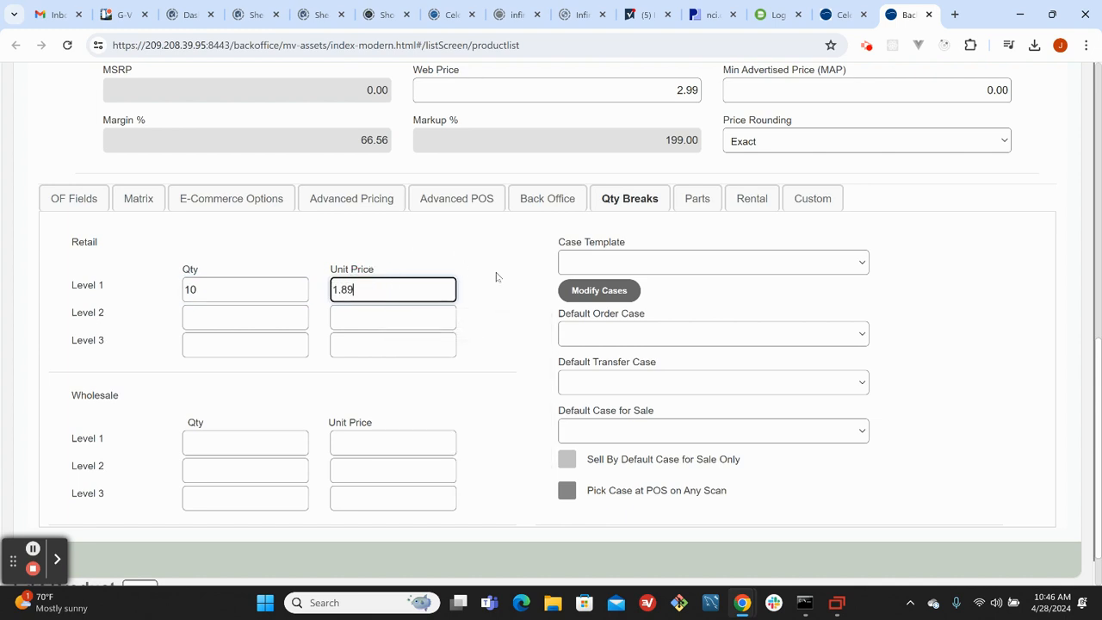
# Correct the retail Level 1 unit price to 2.89
pyautogui.scroll(1, 497, 276)
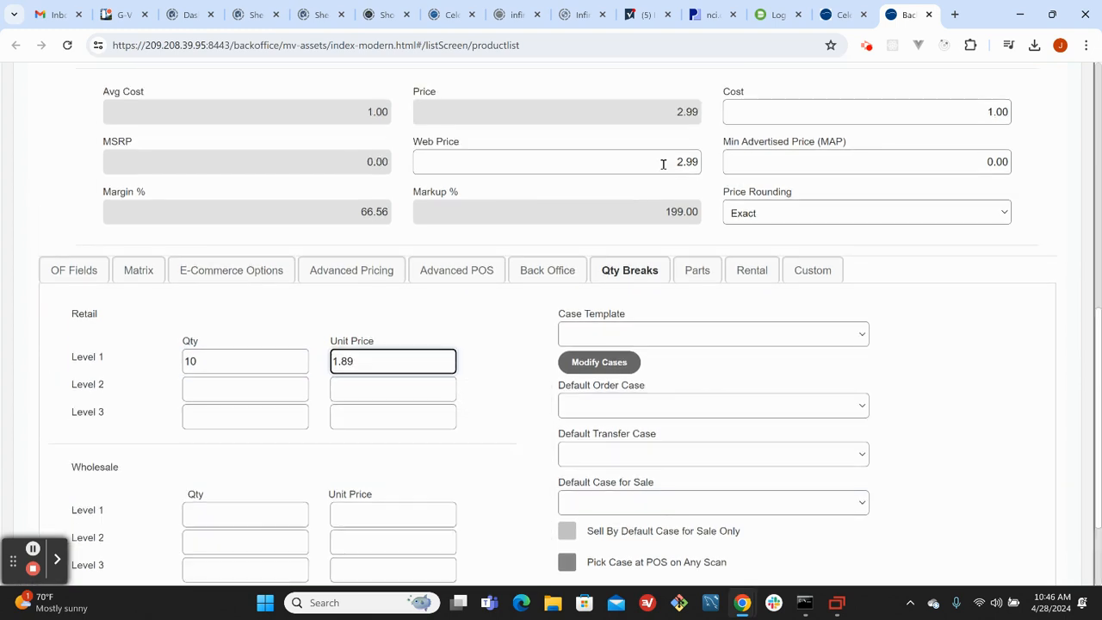
pyautogui.moveTo(358, 361); pyautogui.dragTo(307, 362)
pyautogui.write('2.89')
pyautogui.click(480, 371)
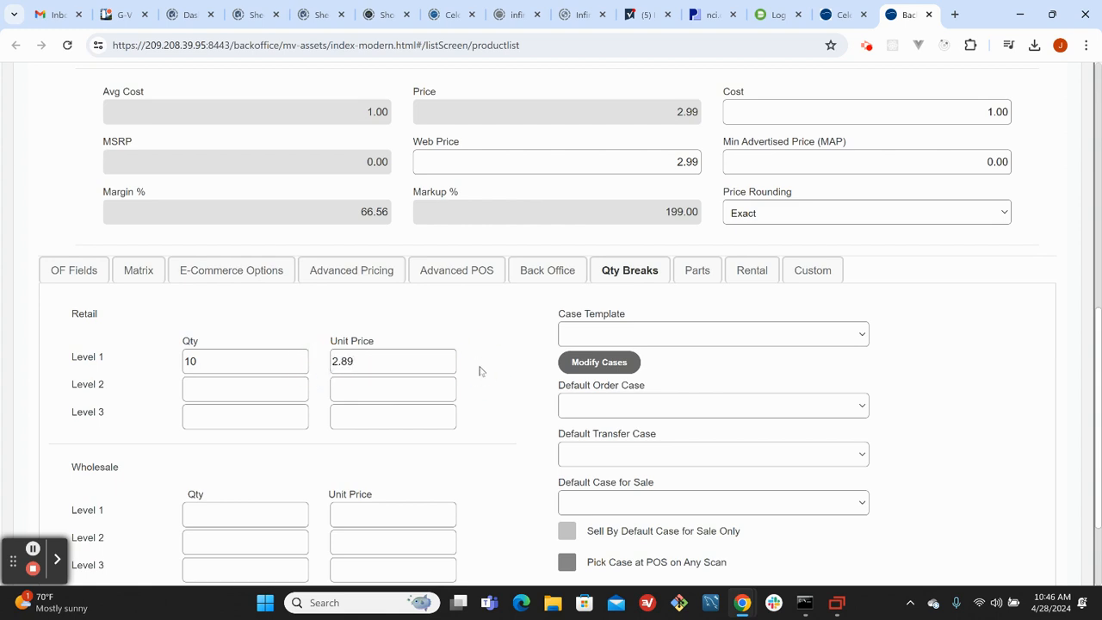
pyautogui.click(197, 362)
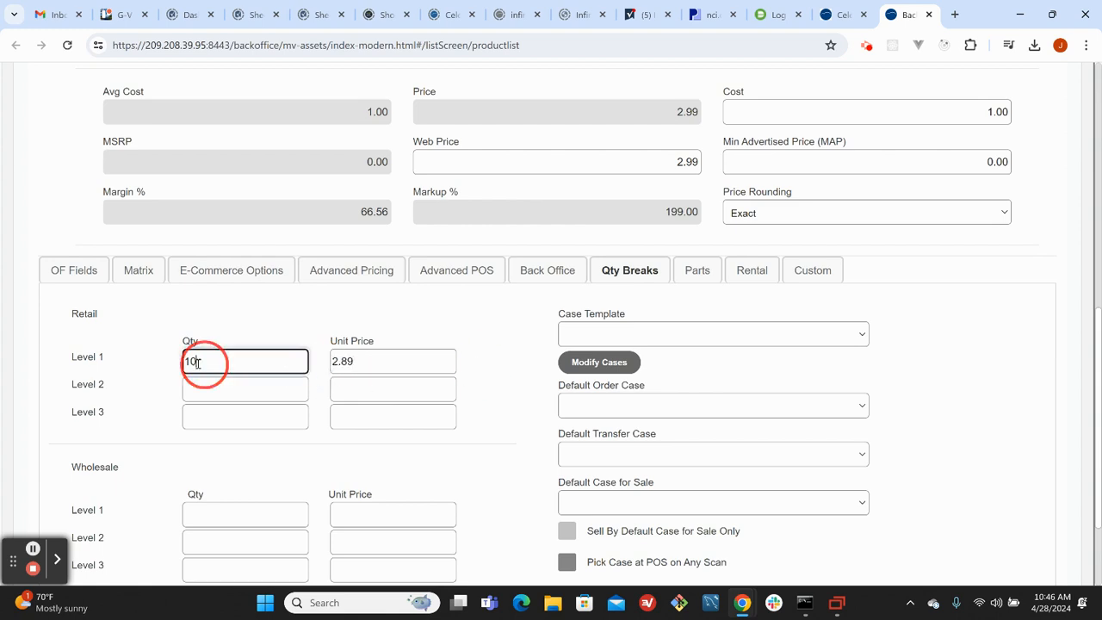
pyautogui.click(508, 370)
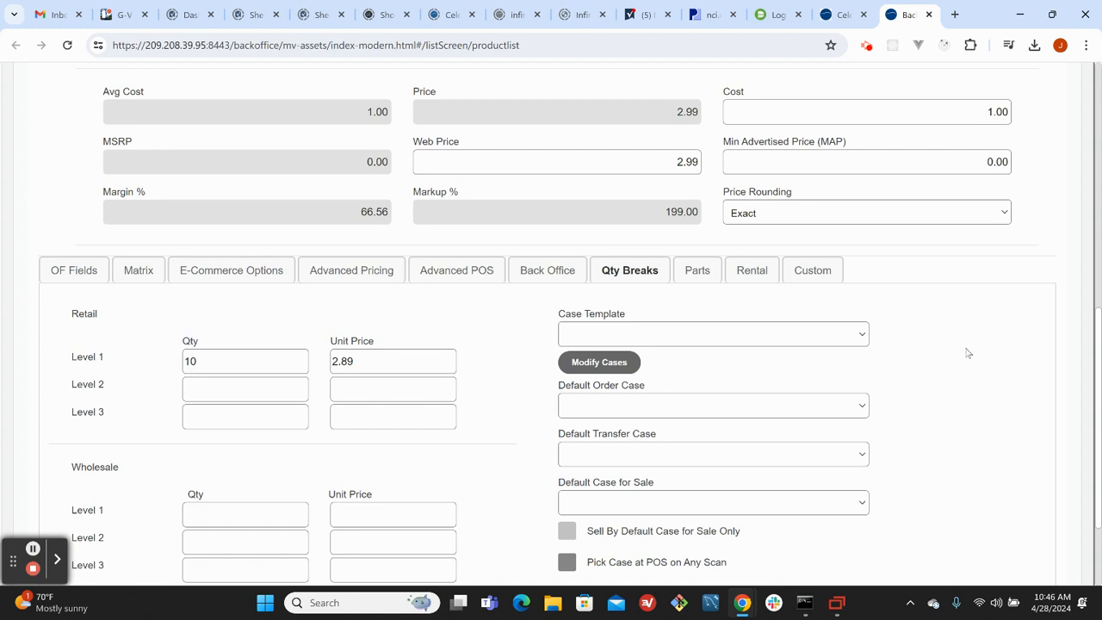
# Save the TEST ITEM123 product with its retail Level 1 quantity break
pyautogui.scroll(8, 964, 352)
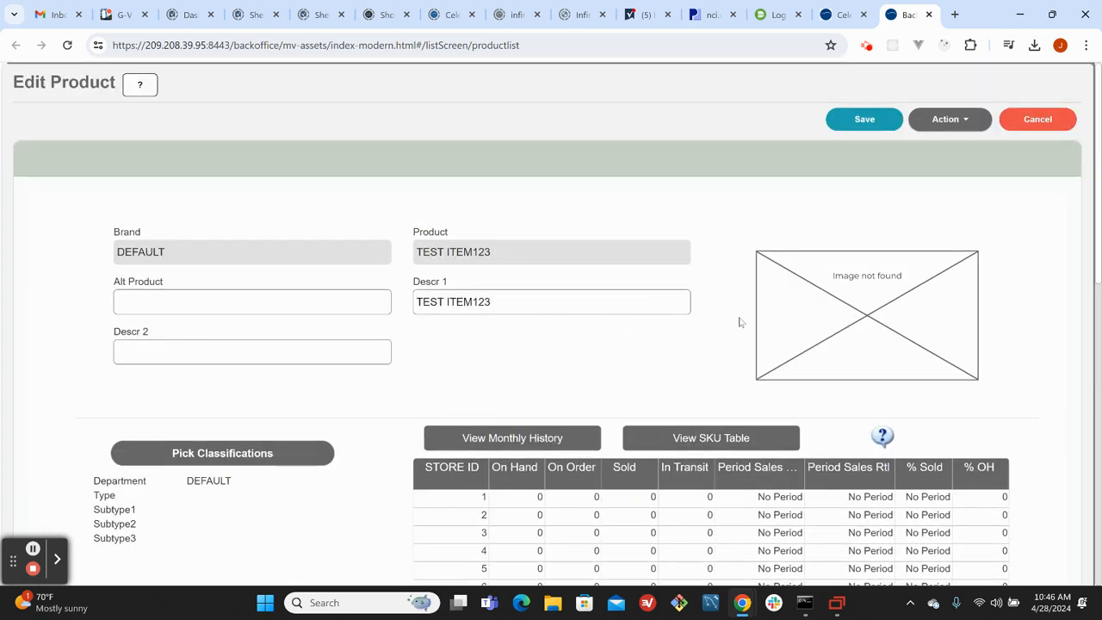
pyautogui.scroll(-8, 739, 331)
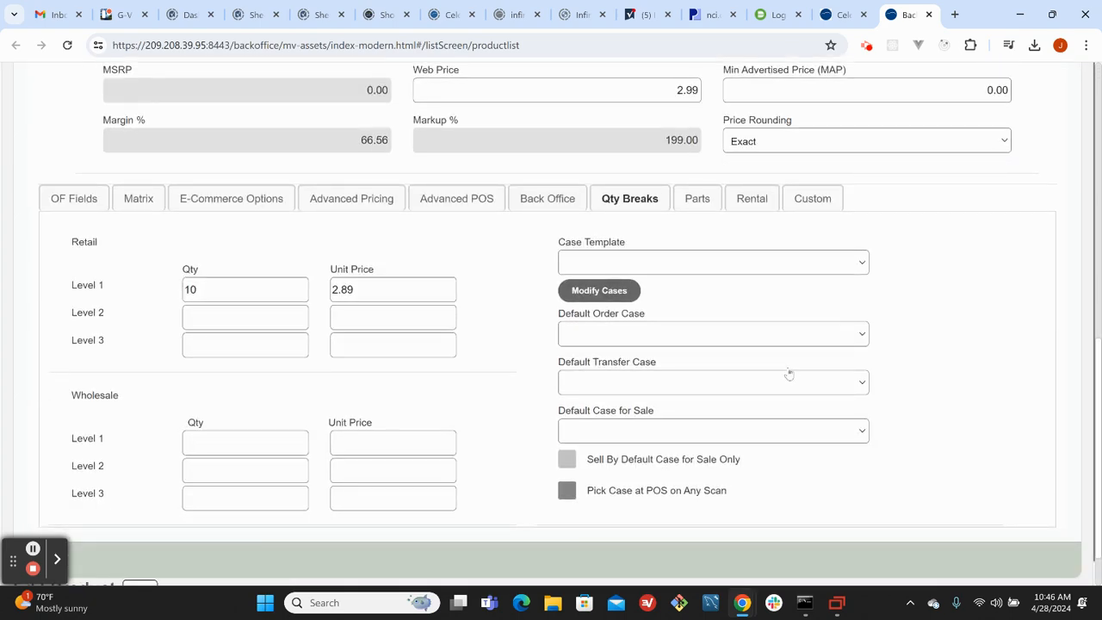
pyautogui.scroll(-1, 499, 414)
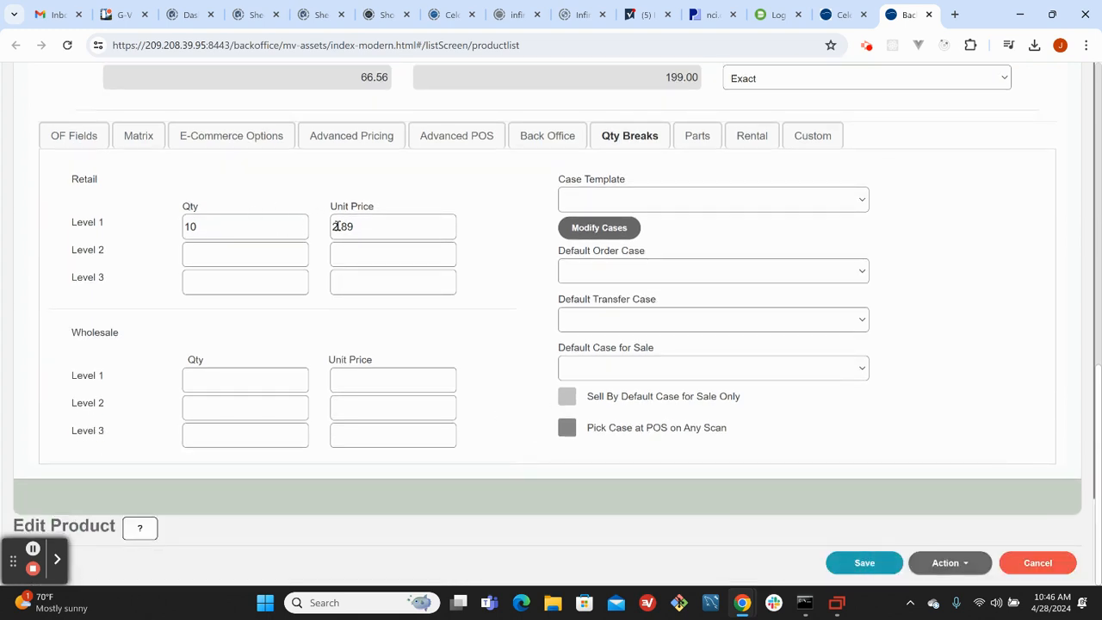
pyautogui.click(866, 561)
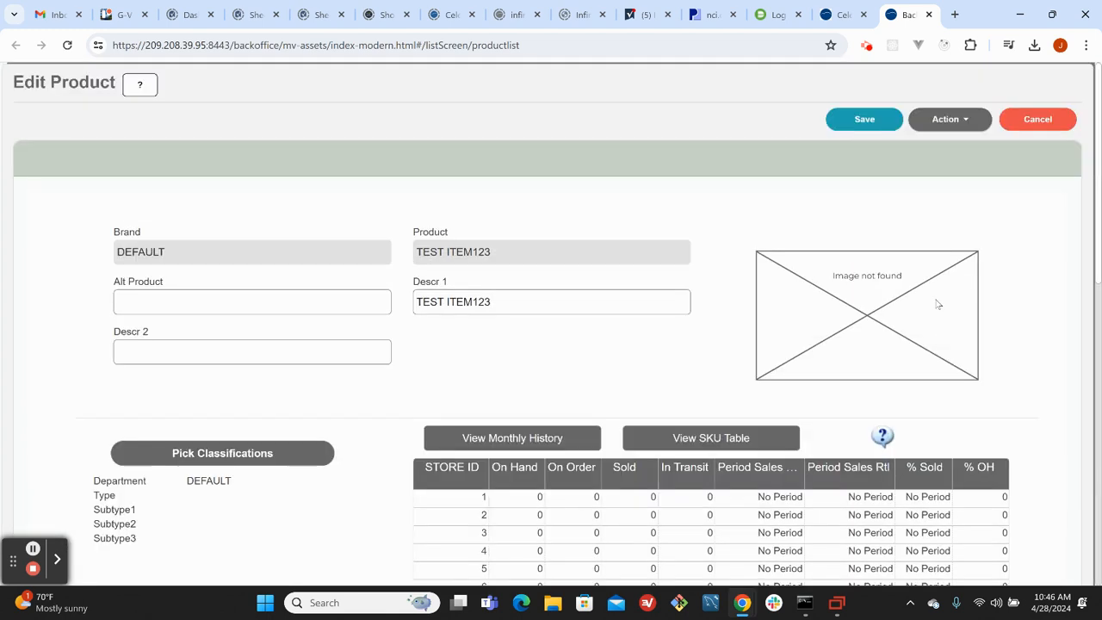
pyautogui.click(868, 120)
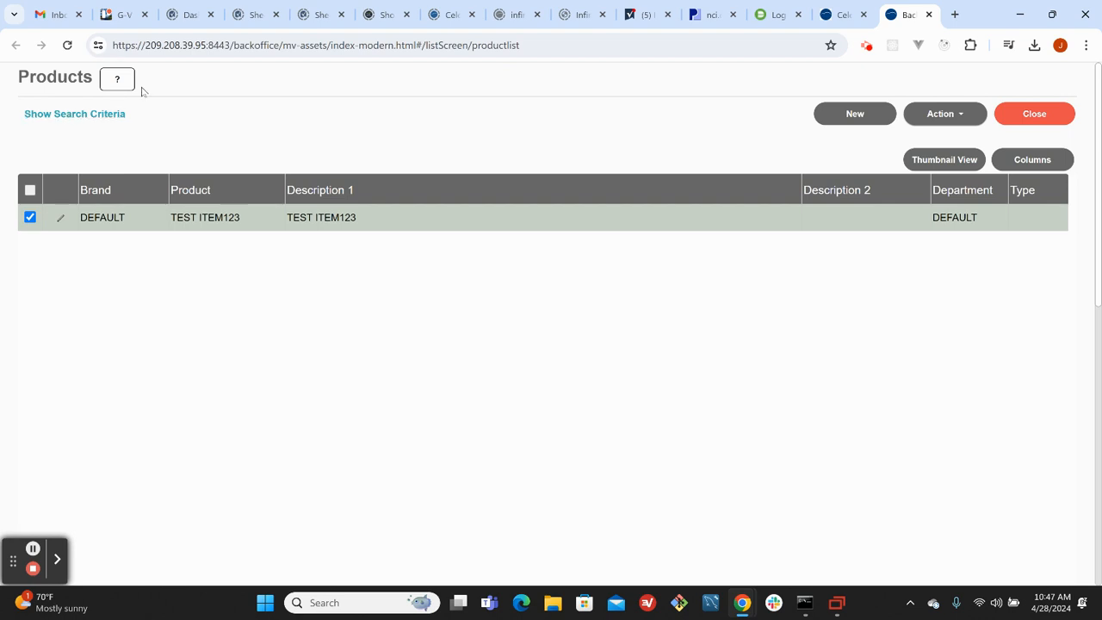
# Close the product list and open the Sku/Store List from Product Management
pyautogui.click(930, 15)
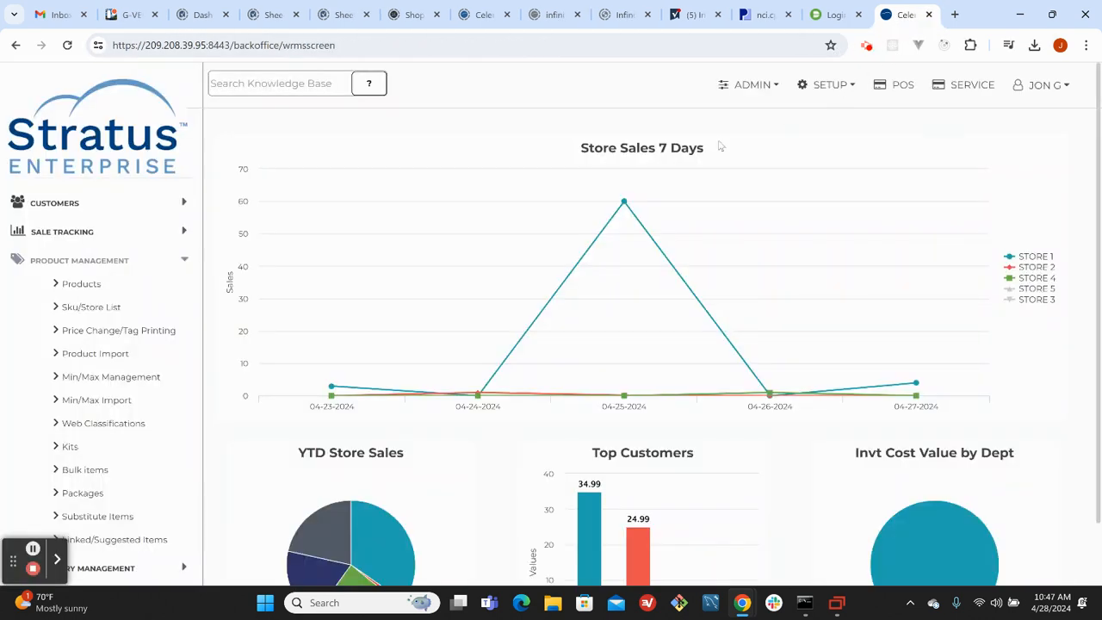
pyautogui.click(89, 308)
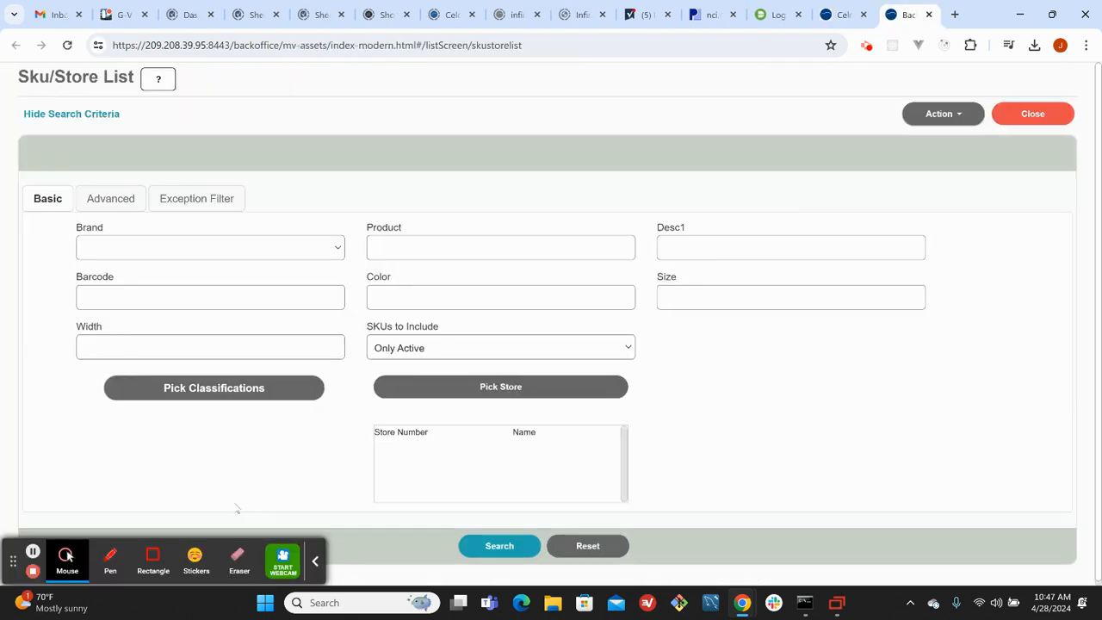
pyautogui.click(315, 562)
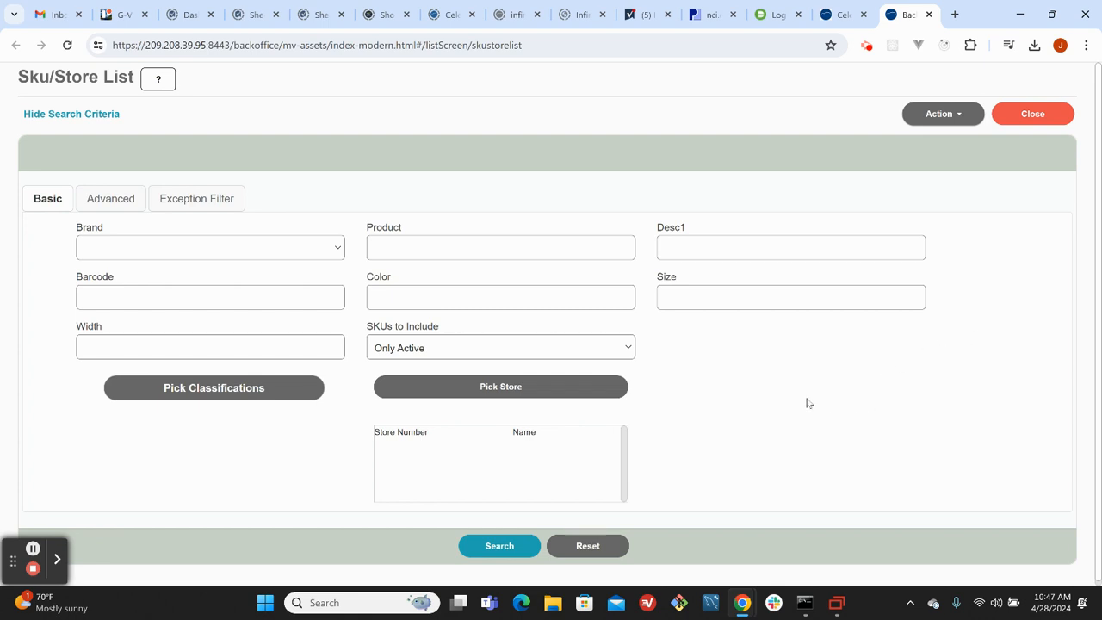
# Search the Sku/Store List for brand DEFAULT with *123* as Desc1
pyautogui.click(312, 249)
pyautogui.write('de')
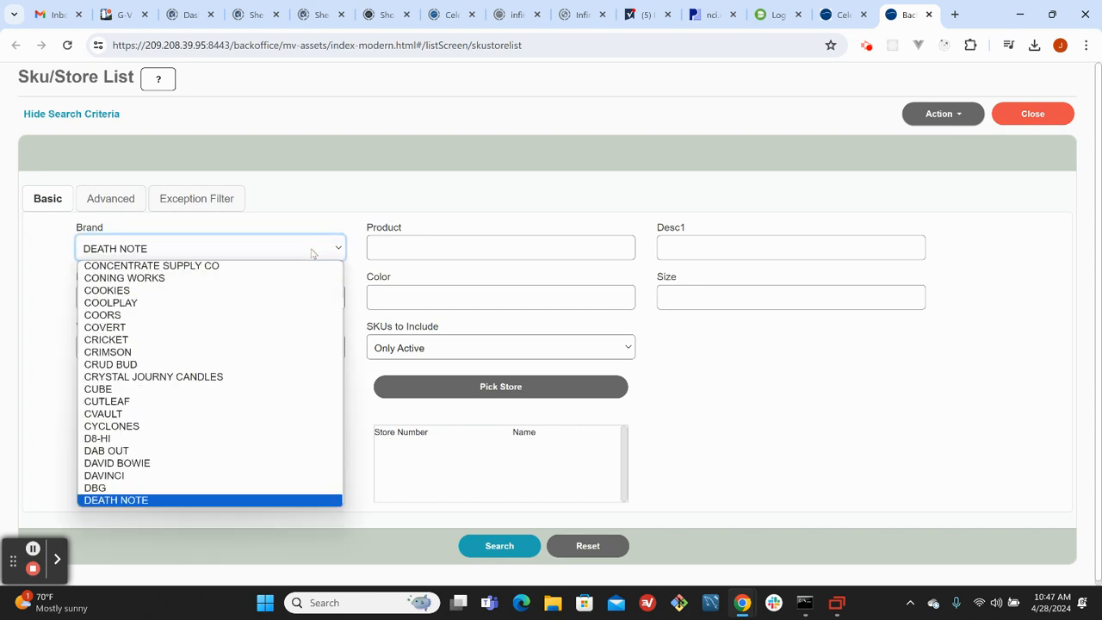
pyautogui.write('fa')
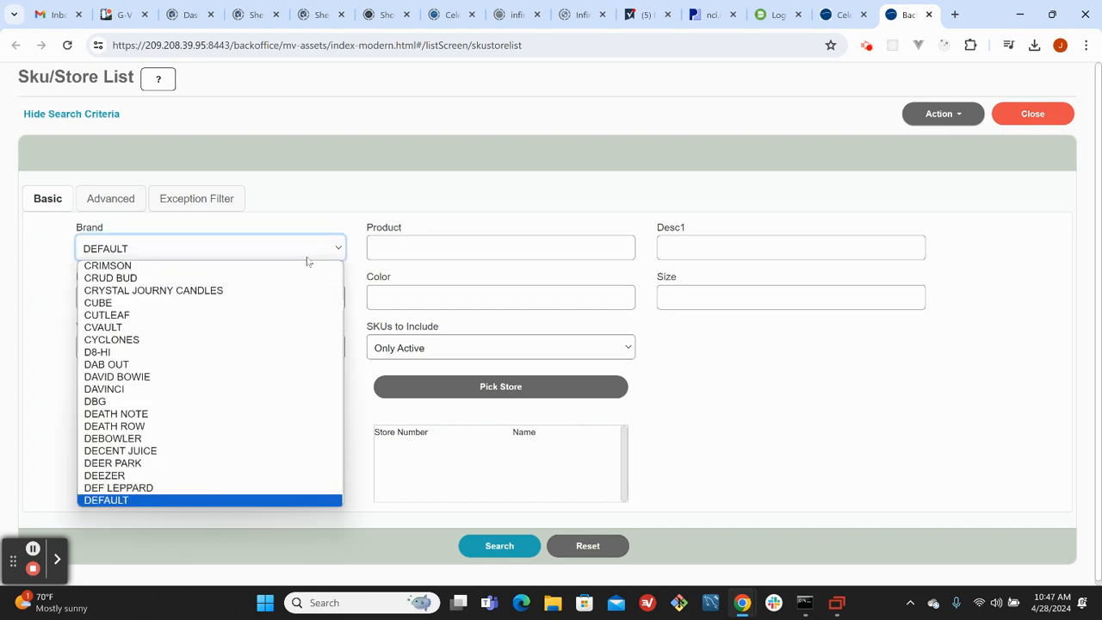
pyautogui.press('Return')
pyautogui.click(691, 248)
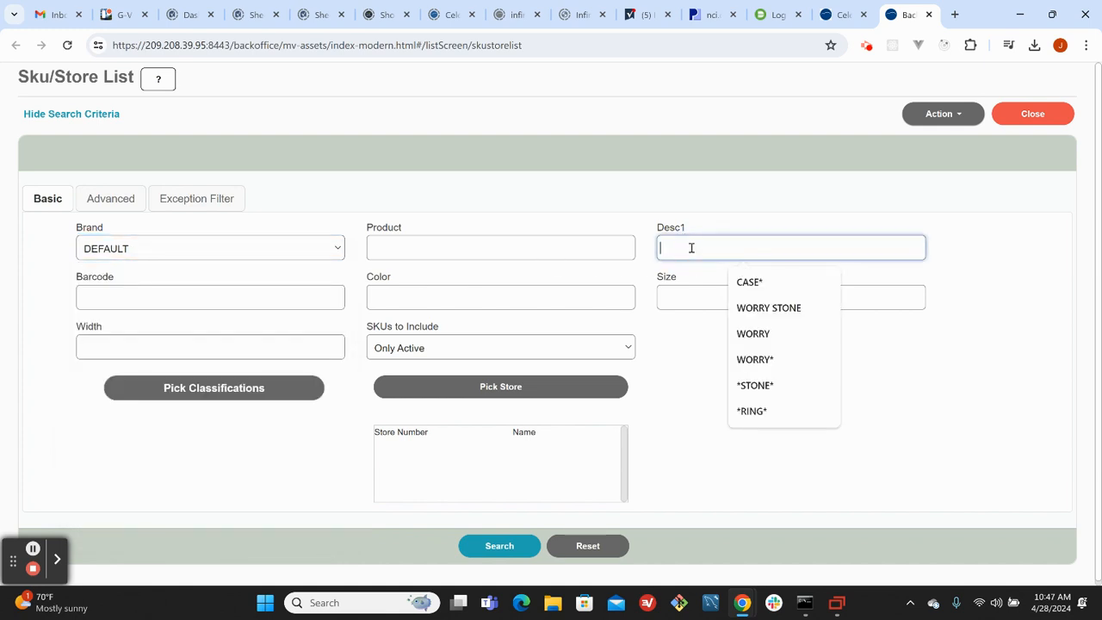
pyautogui.write('*')
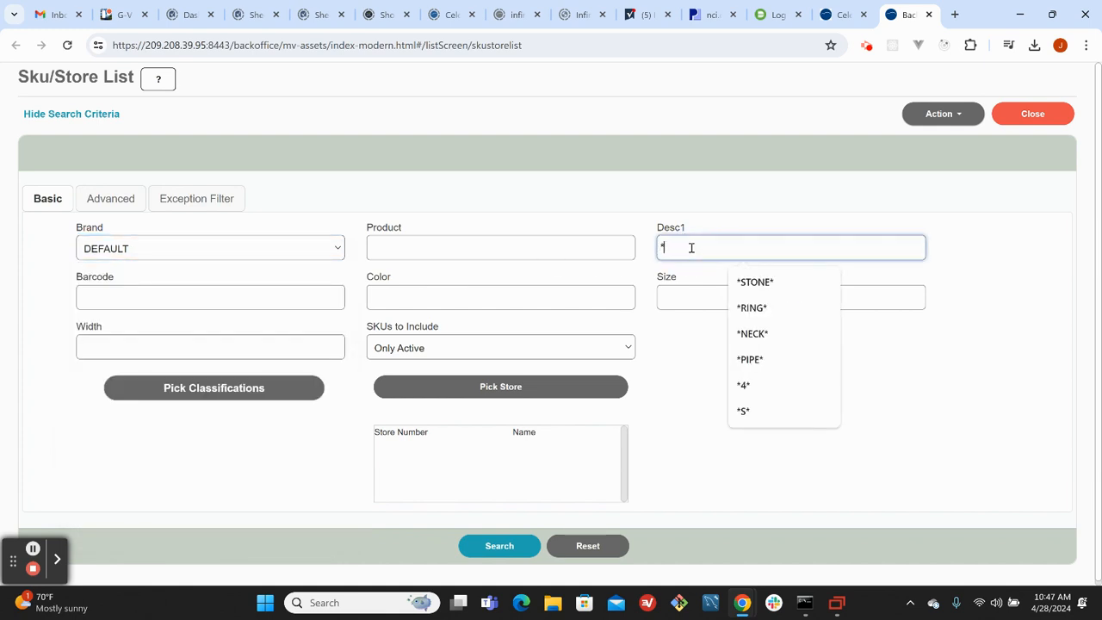
pyautogui.write('123')
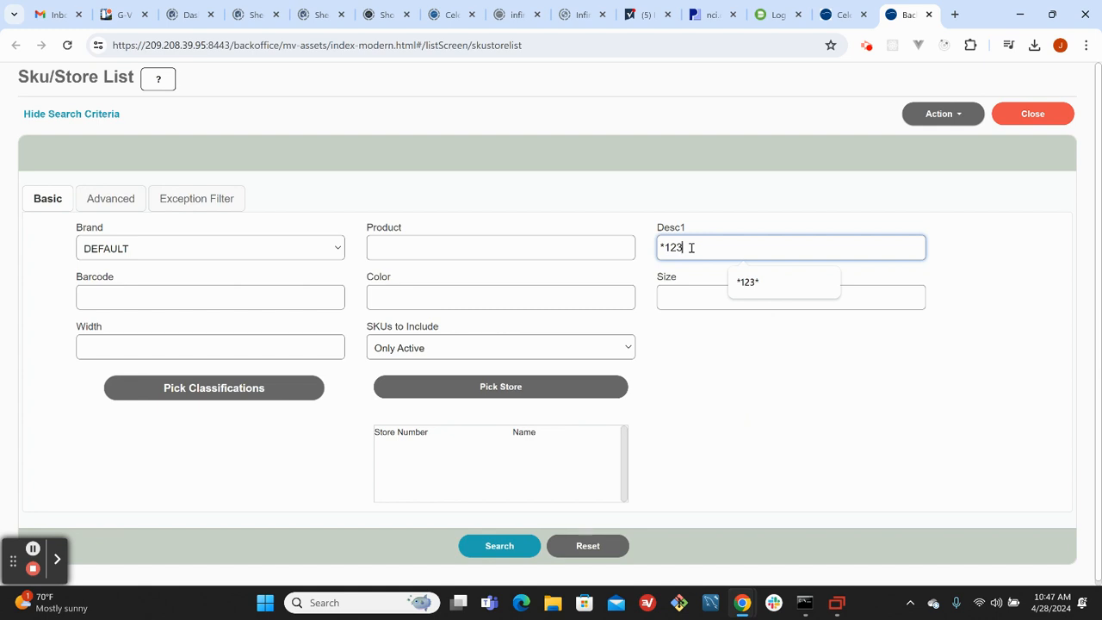
pyautogui.write('*')
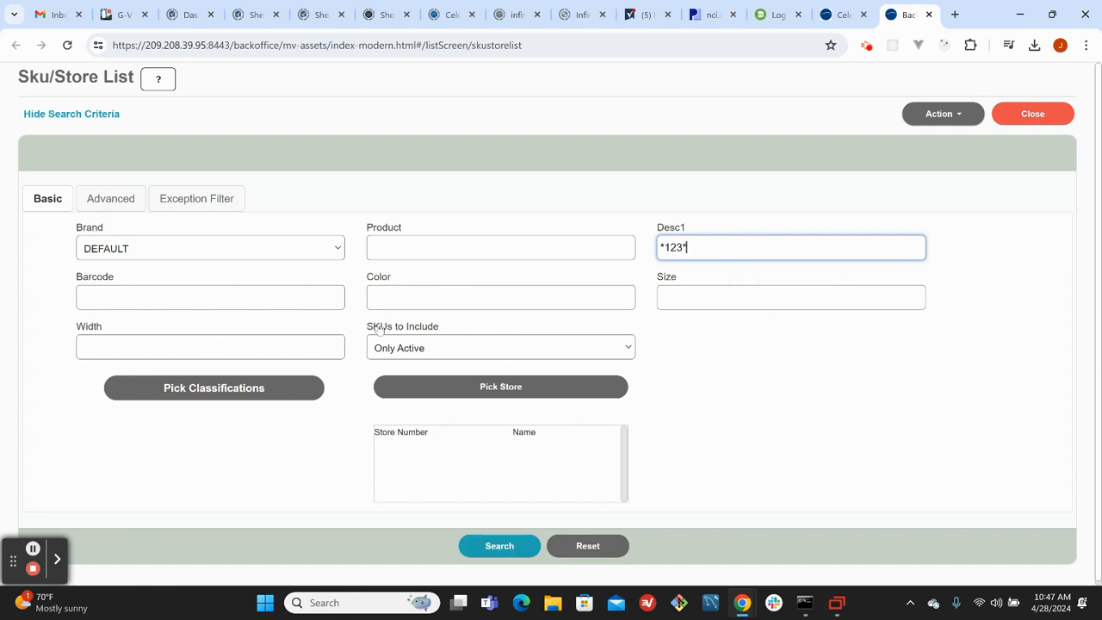
pyautogui.click(194, 299)
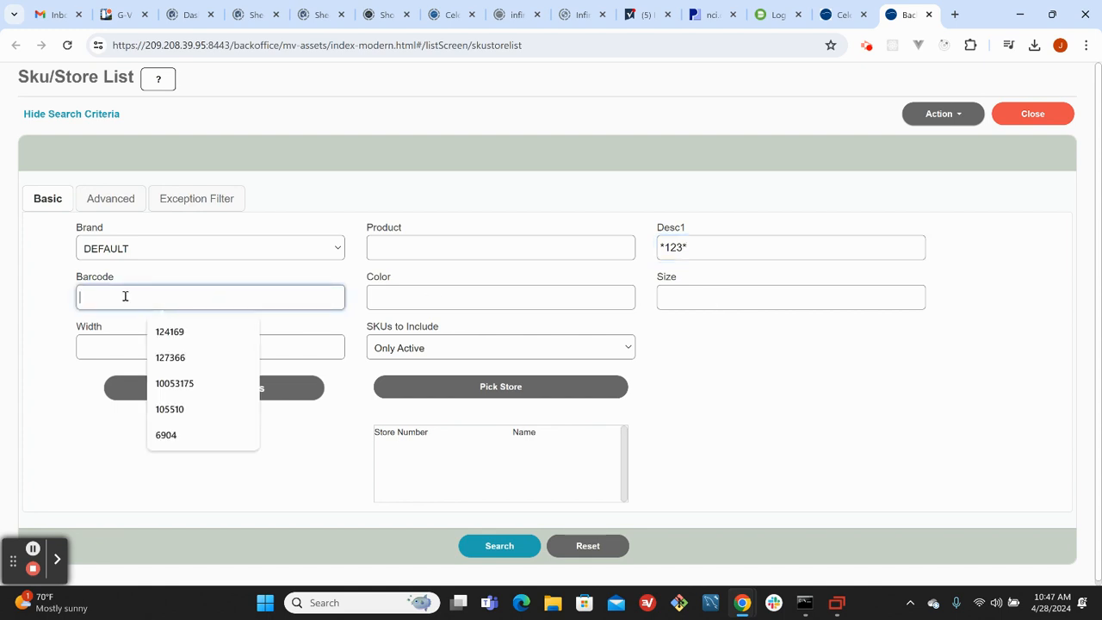
pyautogui.click(297, 502)
pyautogui.click(487, 546)
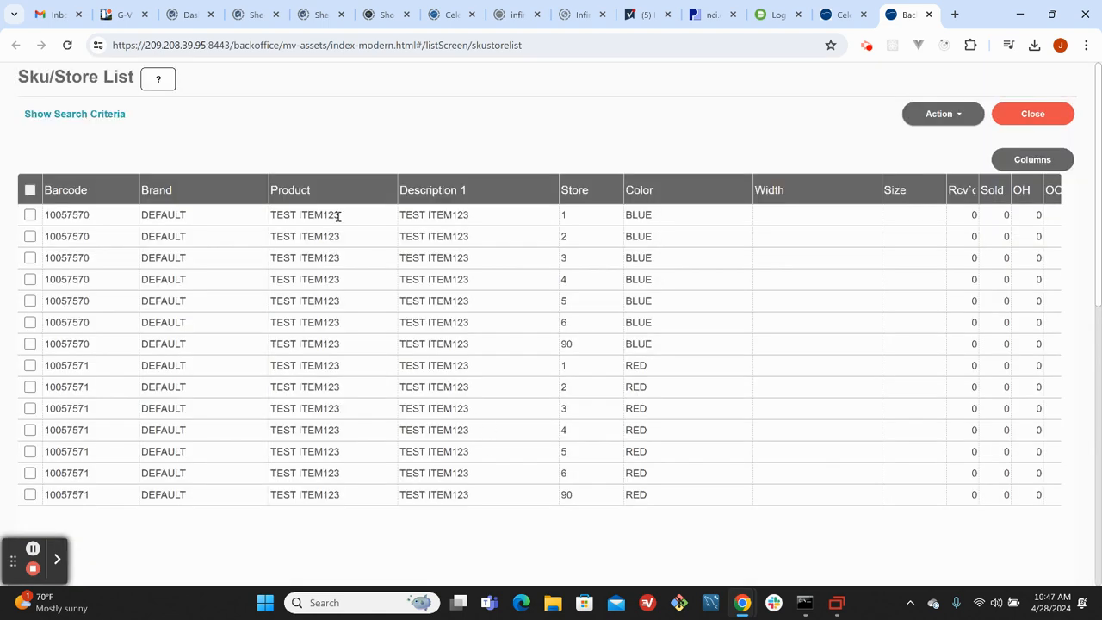
# Examine how TEST ITEM123 is listed by colour and store, comparing the BLUE and RED rows
pyautogui.moveTo(337, 217); pyautogui.dragTo(270, 215)
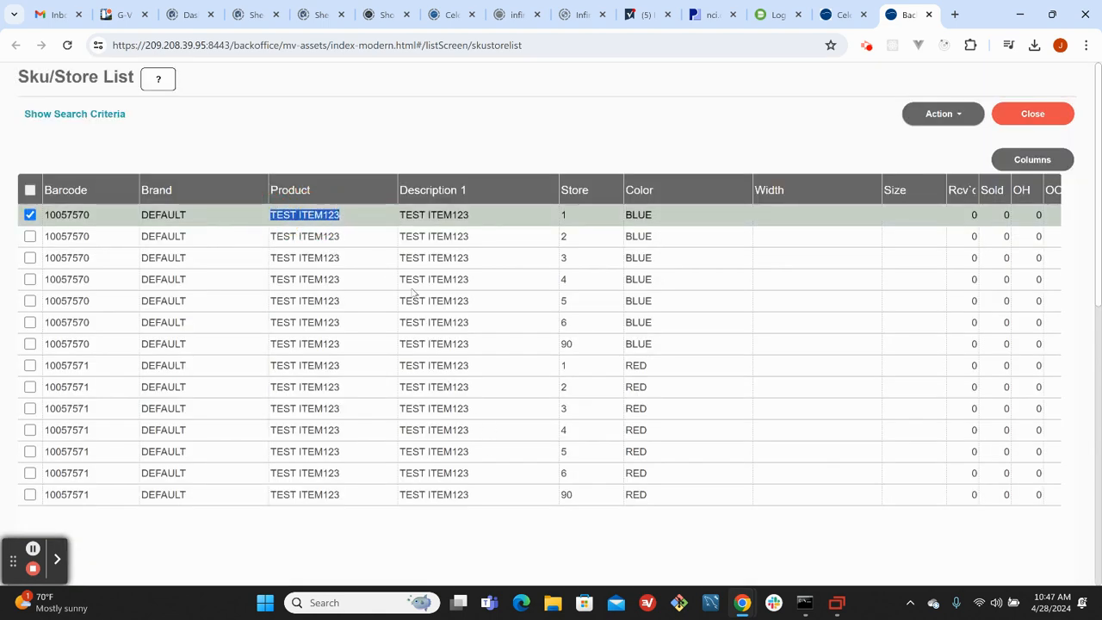
pyautogui.click(661, 215)
pyautogui.click(668, 372)
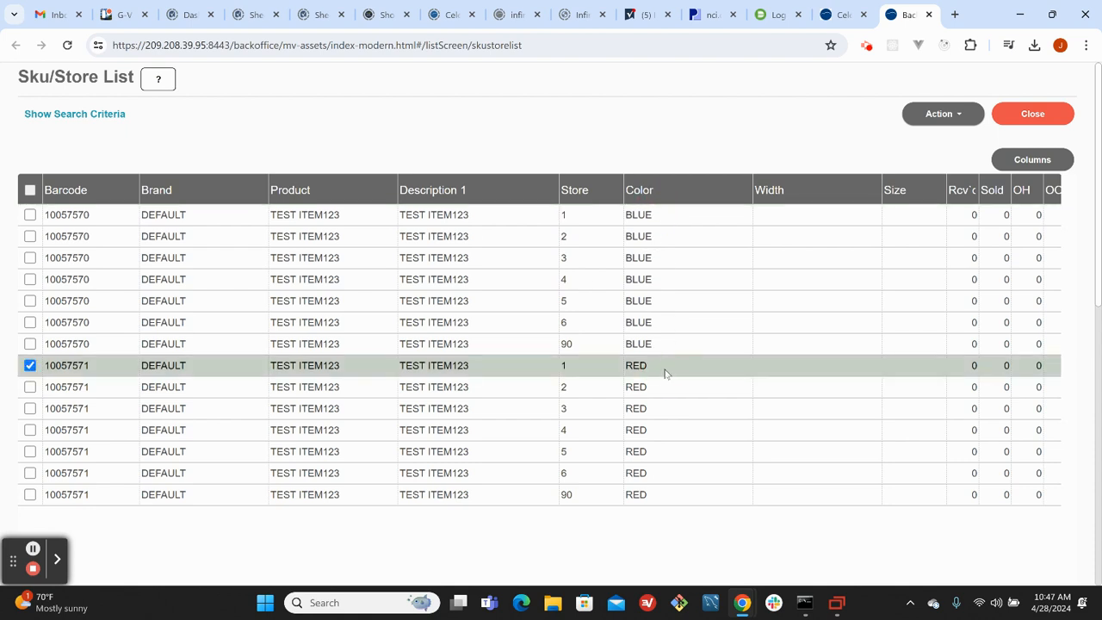
pyautogui.click(577, 221)
pyautogui.click(581, 241)
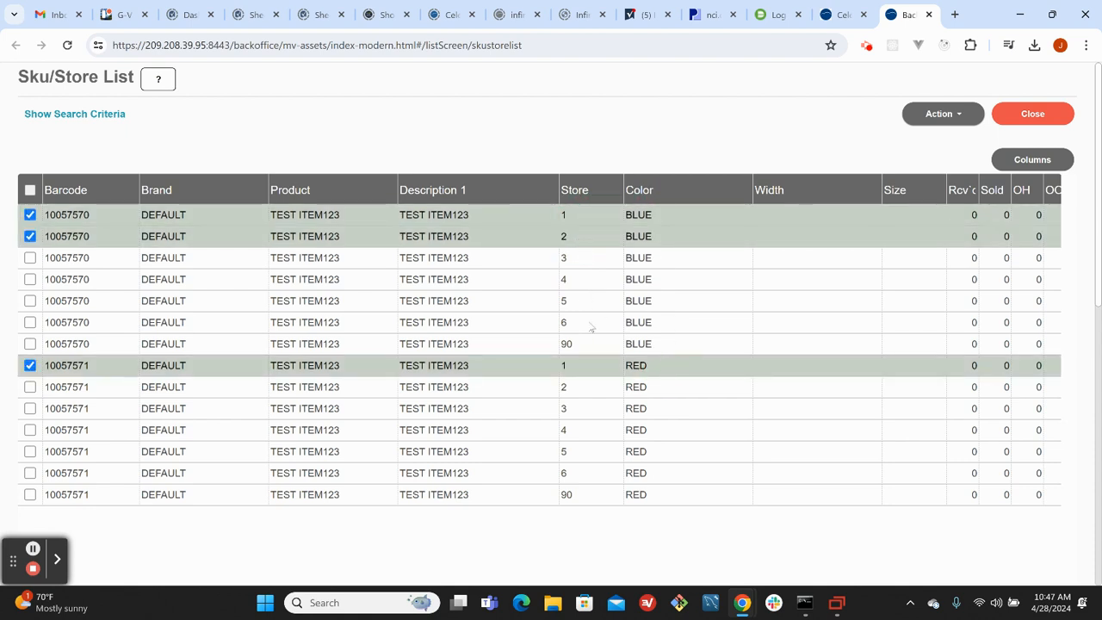
pyautogui.click(594, 369)
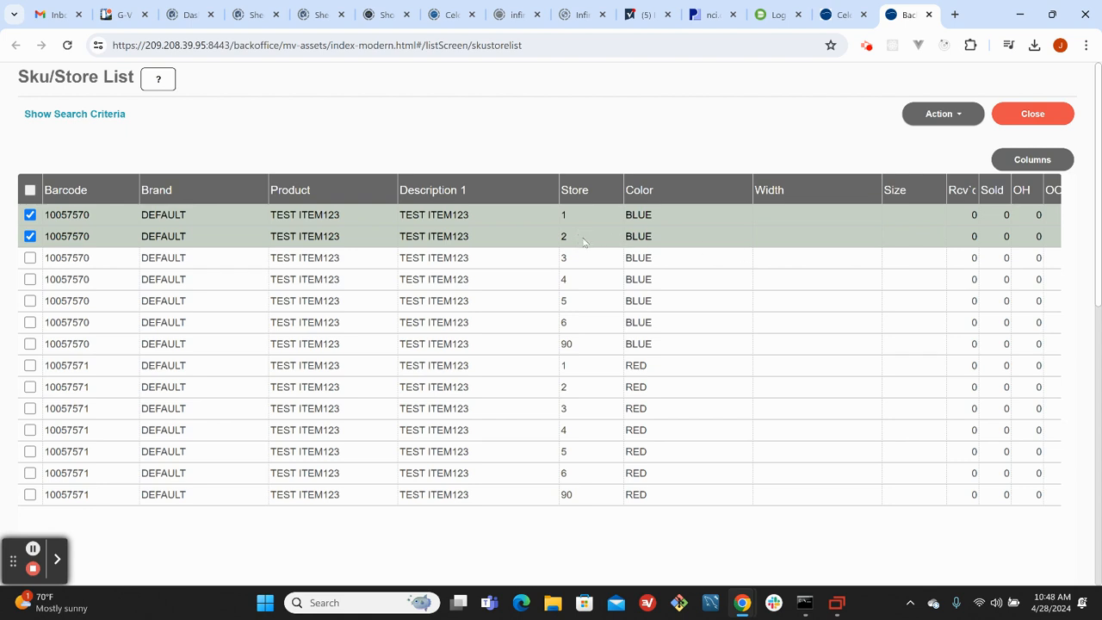
# Check the on-hand quantities of the BLUE SKU for store 90 and store 1
pyautogui.doubleClick(568, 344)
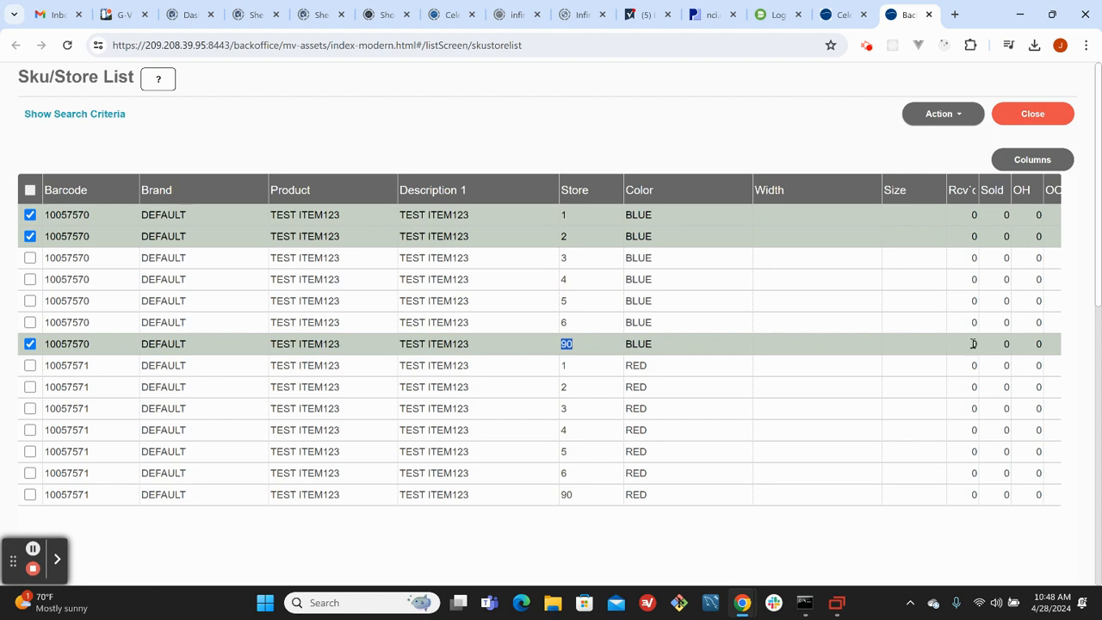
pyautogui.click(1027, 201)
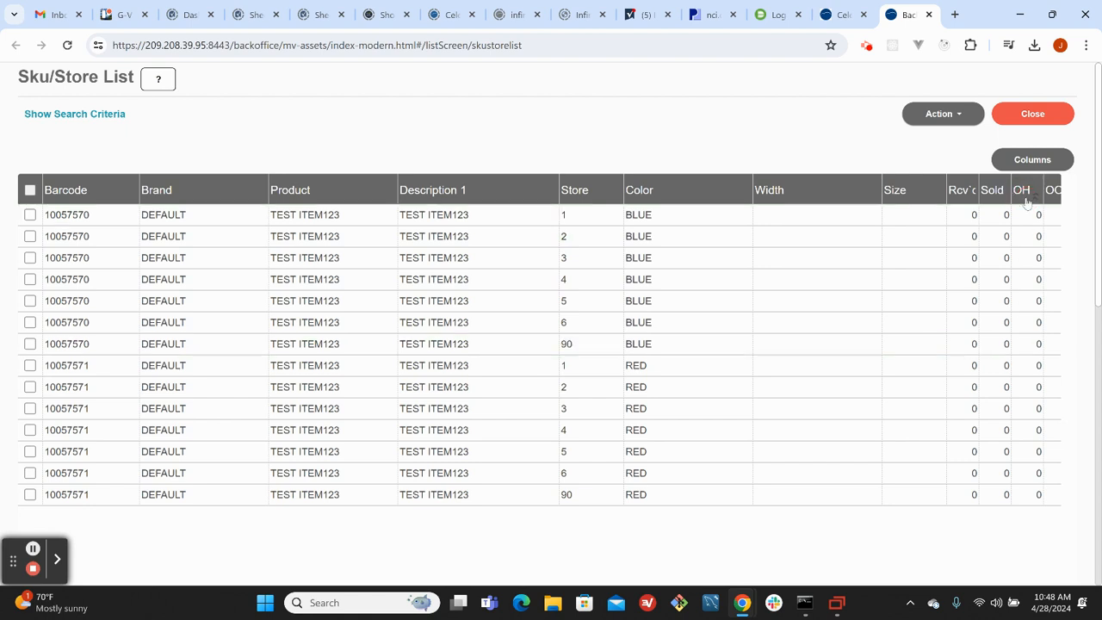
pyautogui.doubleClick(1036, 345)
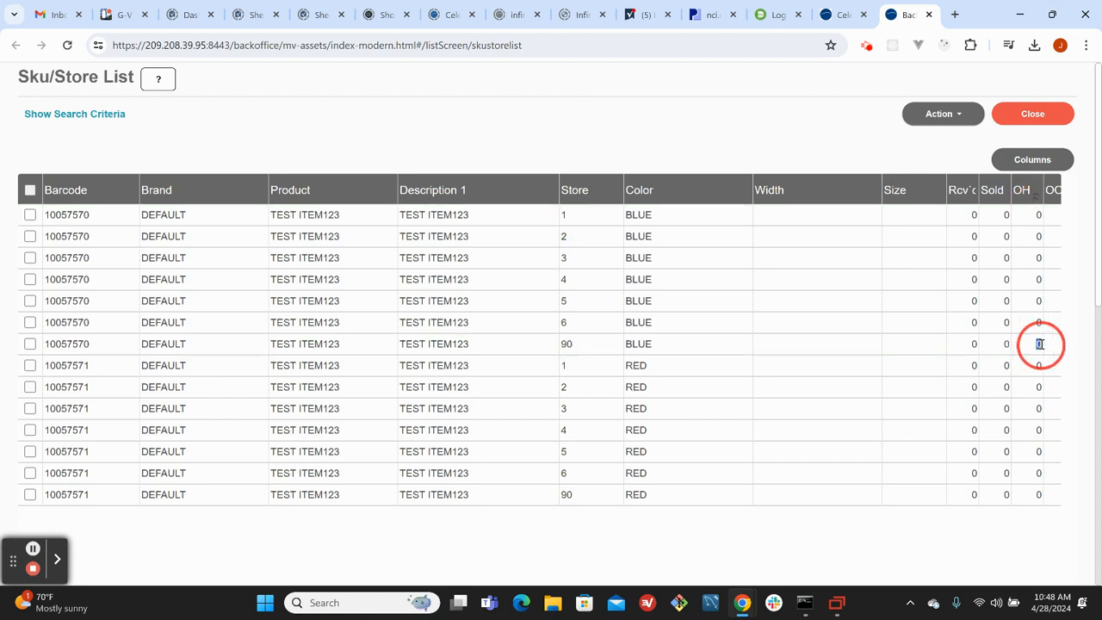
pyautogui.doubleClick(1039, 215)
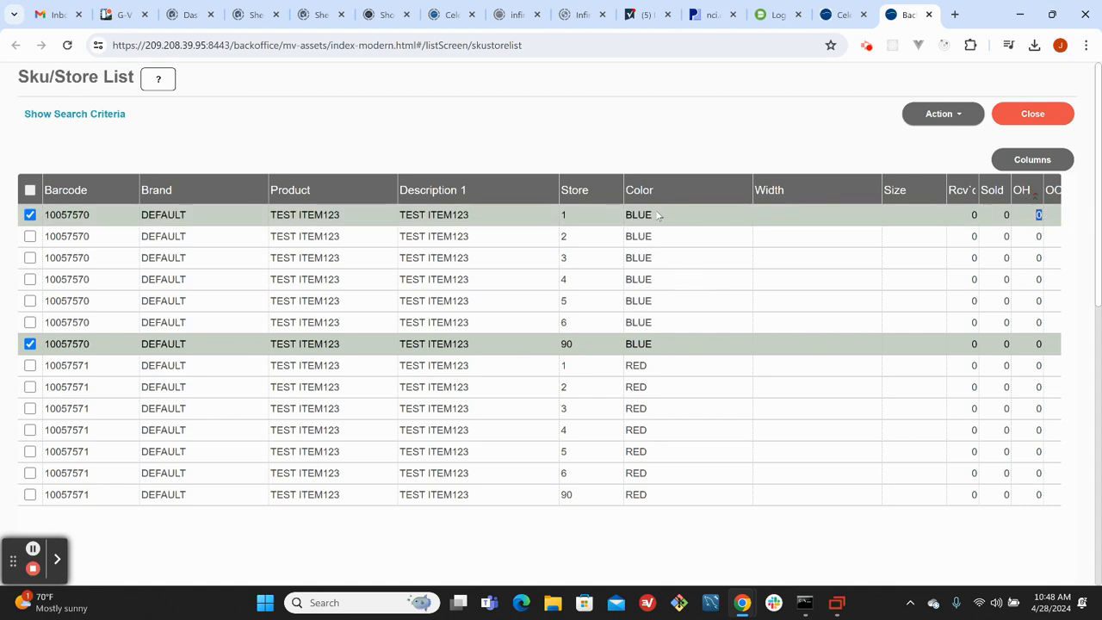
pyautogui.click(30, 343)
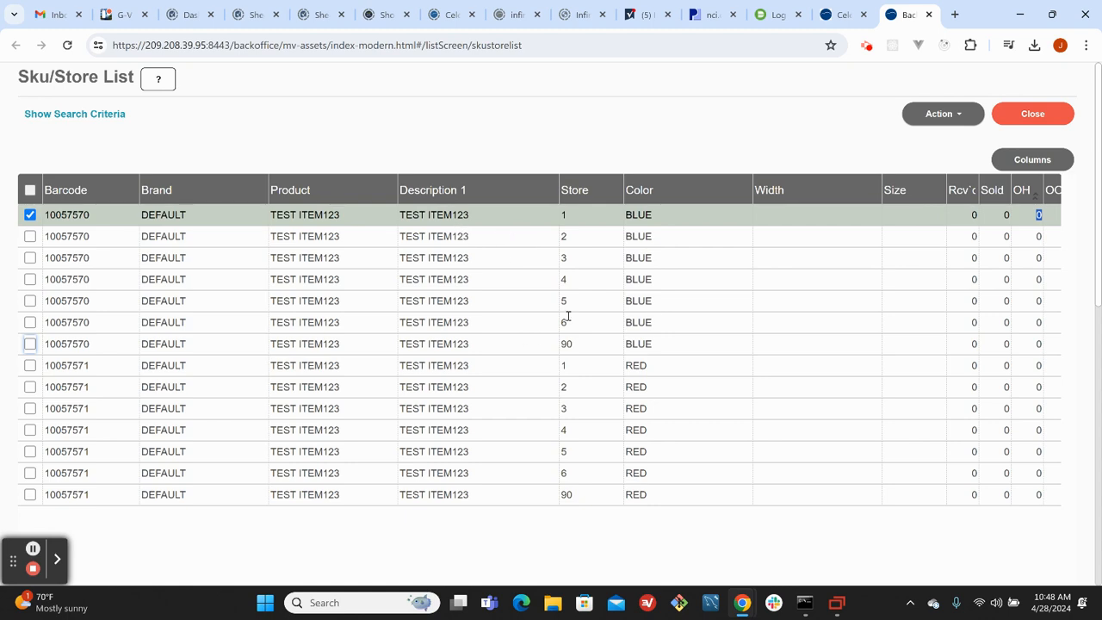
# Review which columns can be added to or removed from the Sku/Store List, through to Model Stock
pyautogui.click(1021, 164)
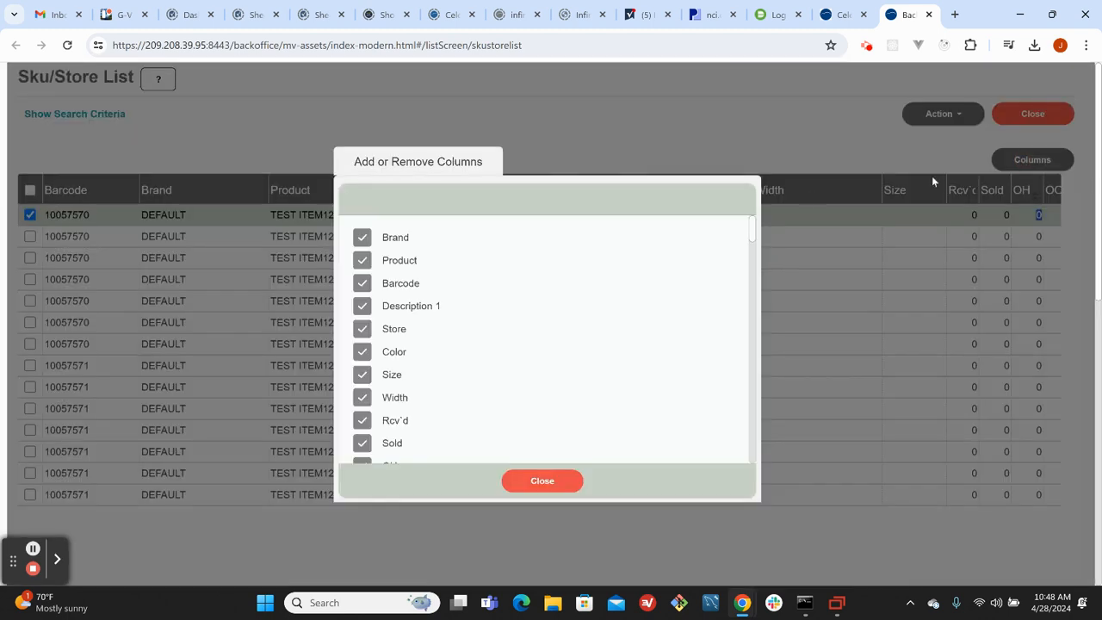
pyautogui.scroll(-3, 417, 323)
pyautogui.scroll(-7, 418, 324)
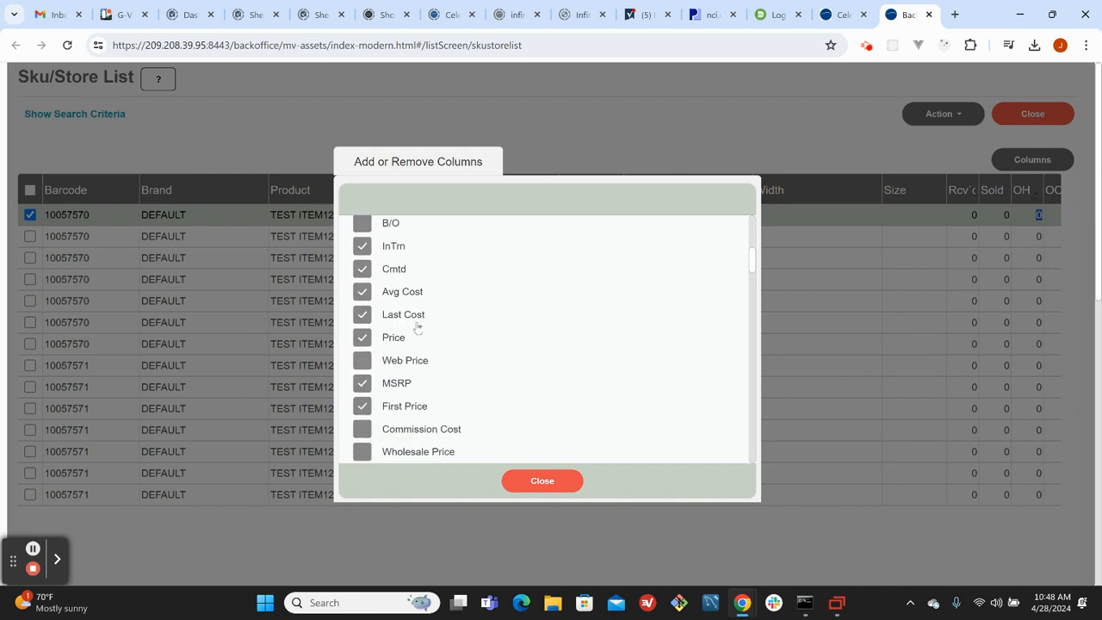
pyautogui.scroll(-2, 417, 325)
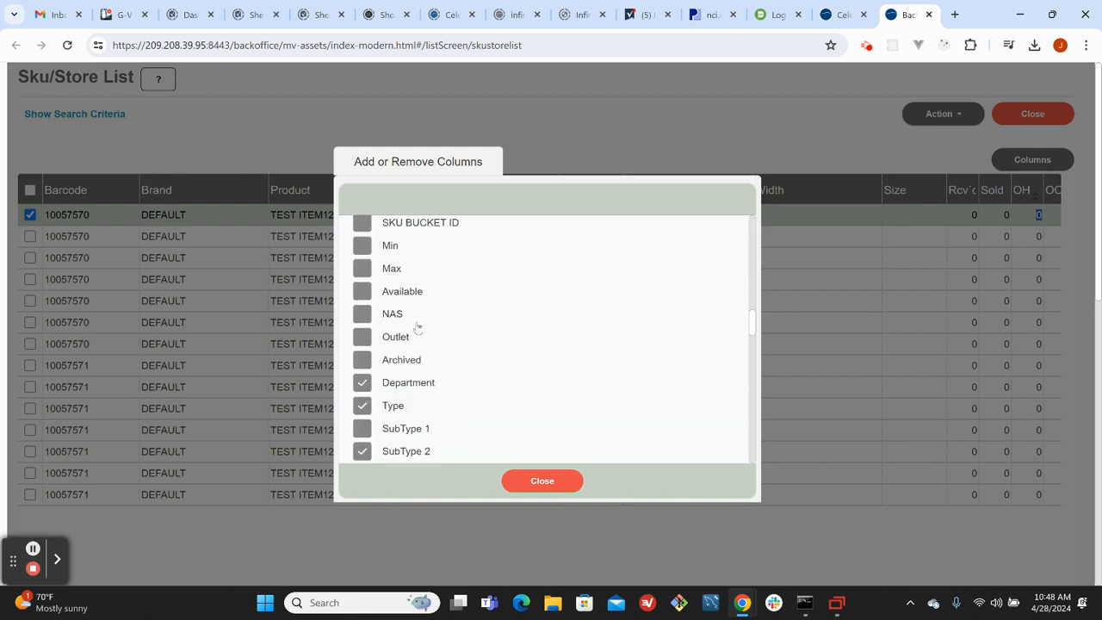
pyautogui.scroll(2, 417, 325)
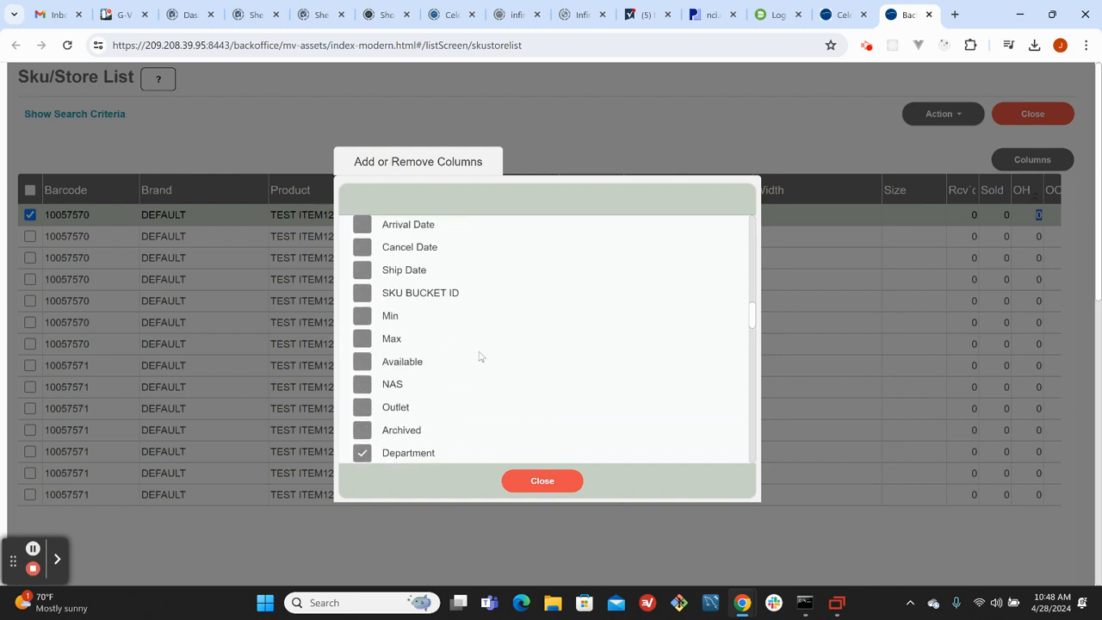
pyautogui.scroll(-3, 480, 358)
pyautogui.scroll(-3, 480, 358)
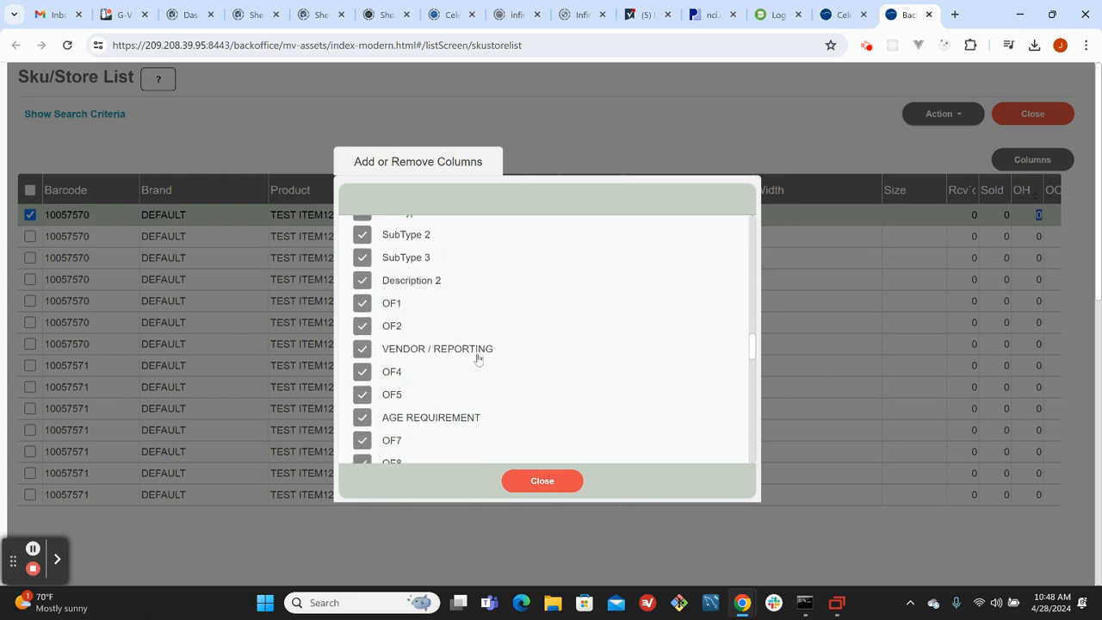
pyautogui.scroll(-3, 464, 324)
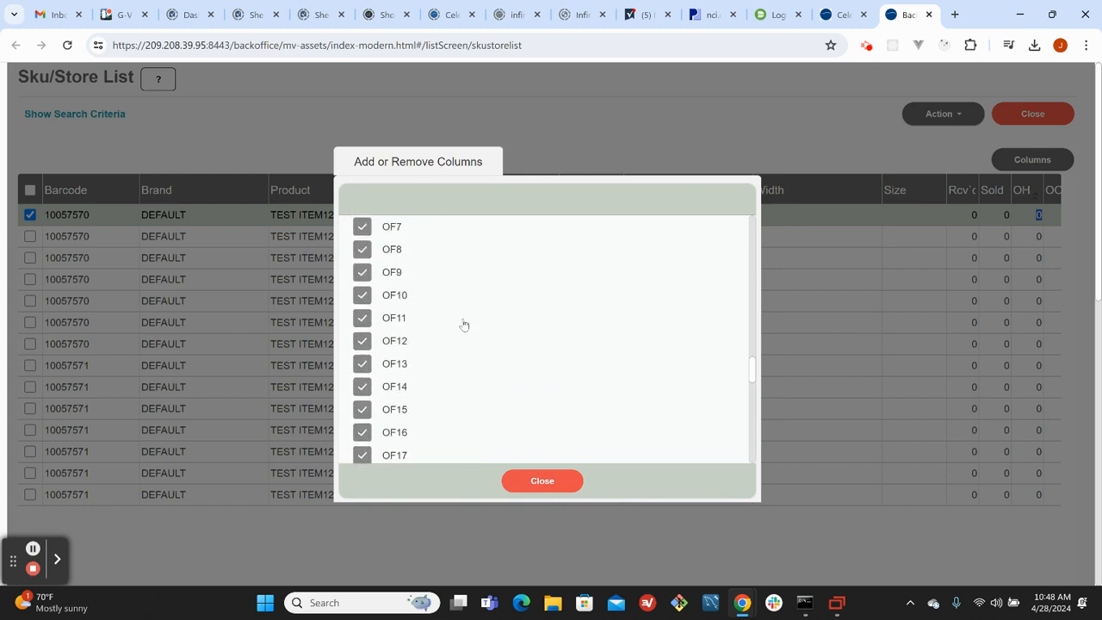
pyautogui.scroll(-5, 464, 324)
pyautogui.scroll(-8, 464, 325)
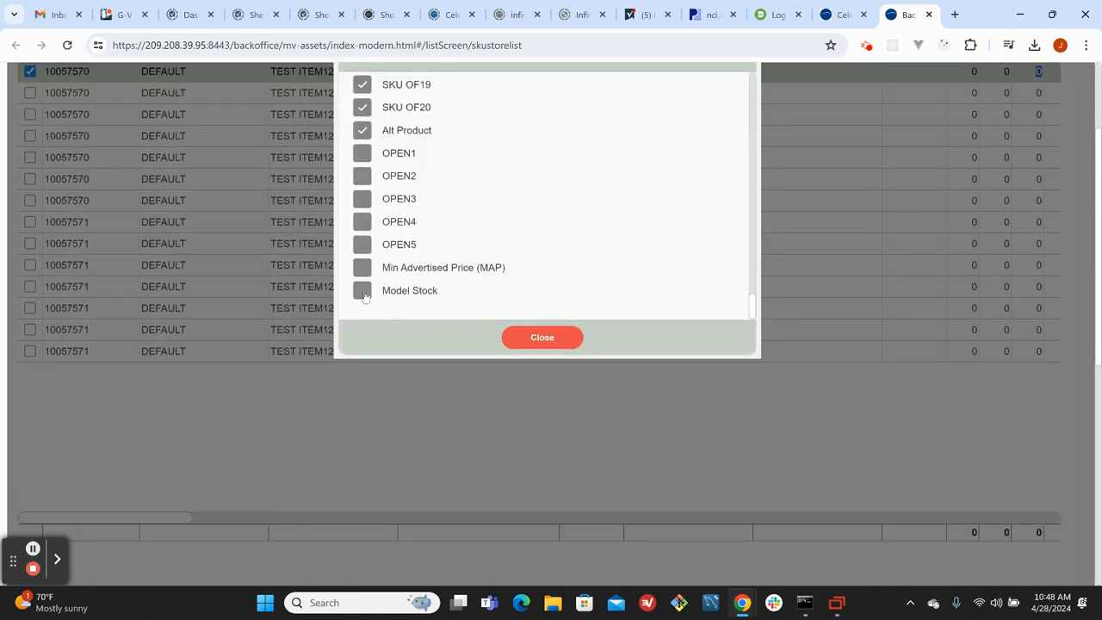
pyautogui.click(541, 337)
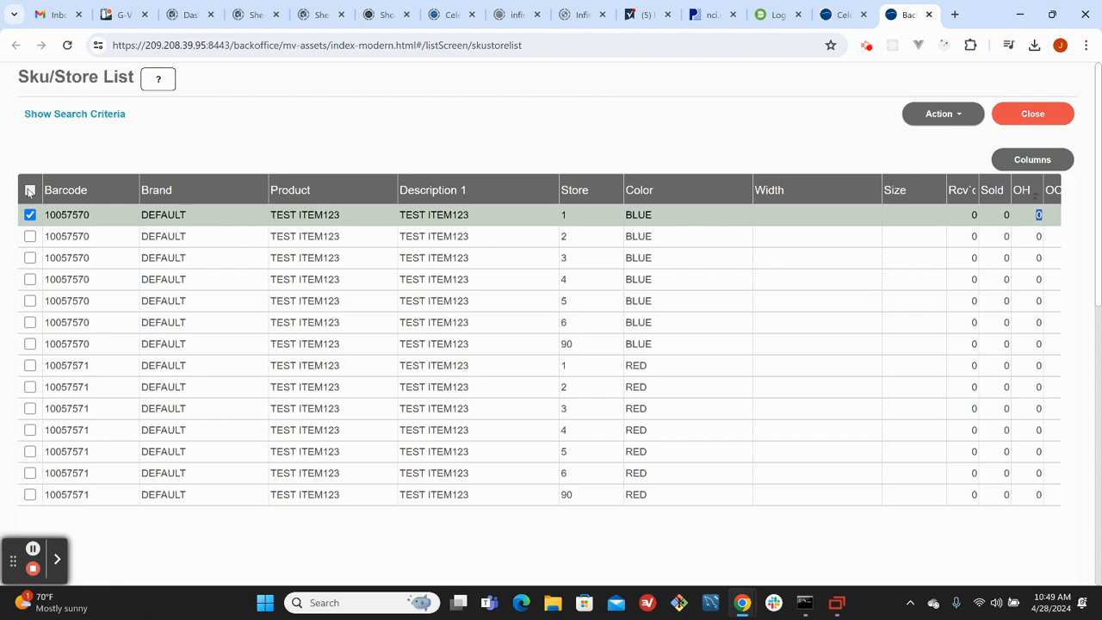
# Select all TEST ITEM123 rows in the Sku/Store List and start a Bulk Change on them
pyautogui.click(30, 191)
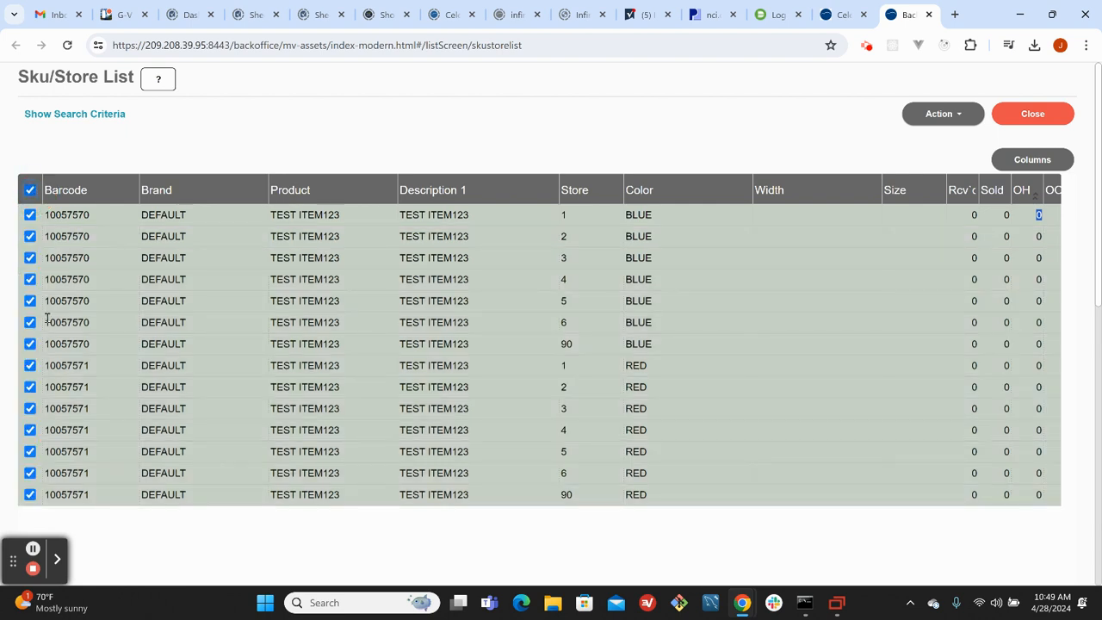
pyautogui.click(947, 116)
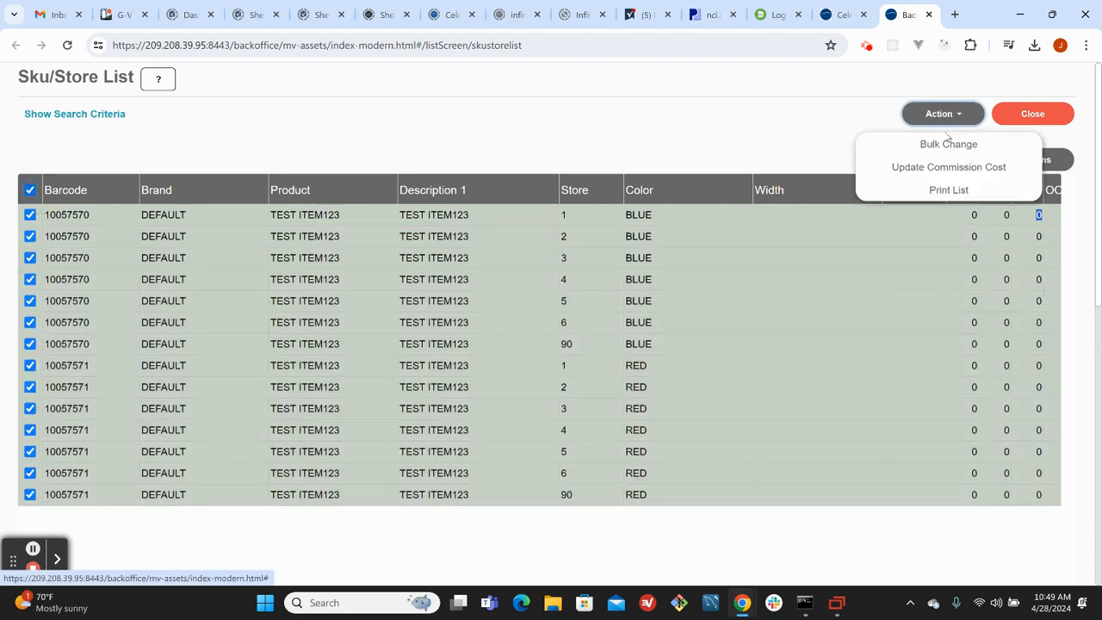
pyautogui.click(947, 145)
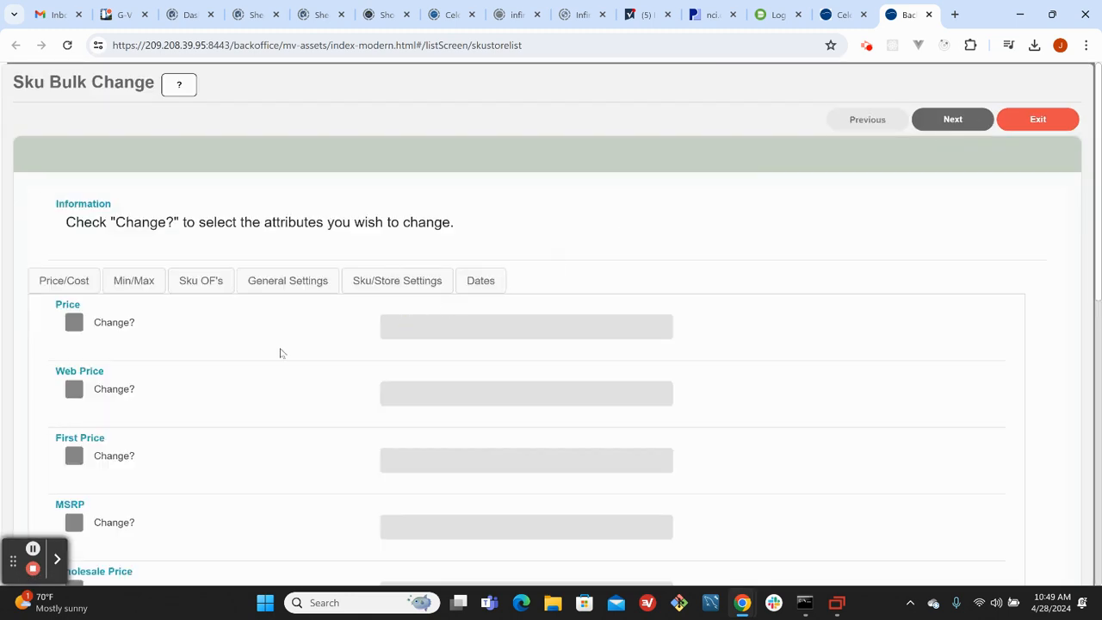
# Examine which Price/Cost, General Settings and Sku/Store Settings attributes can be changed in the Sku Bulk Change
pyautogui.scroll(-3, 281, 348)
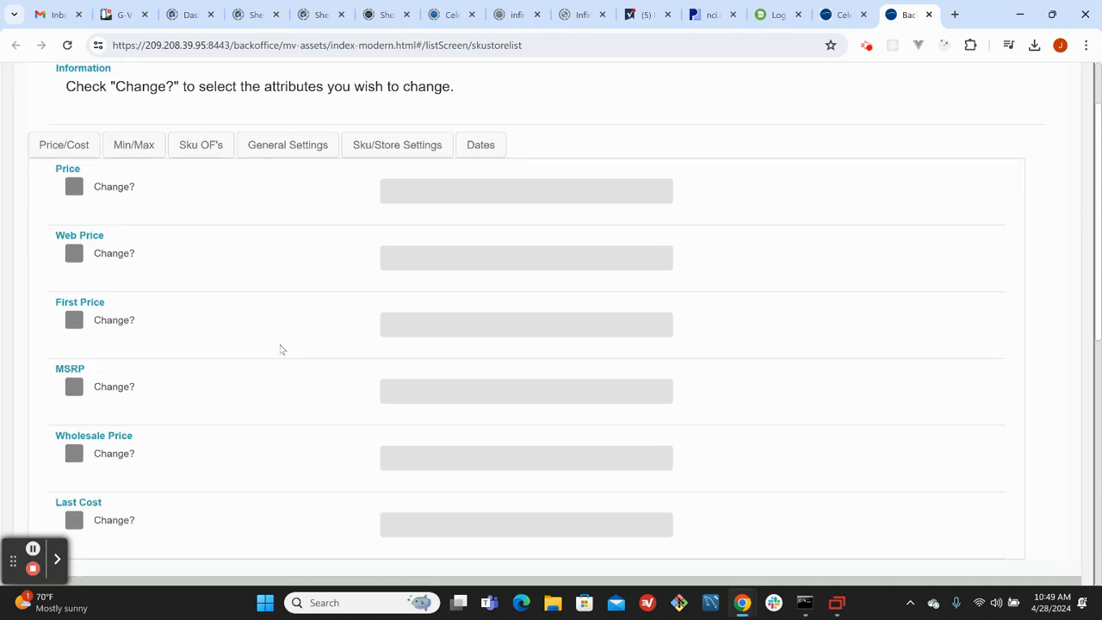
pyautogui.scroll(2, 281, 349)
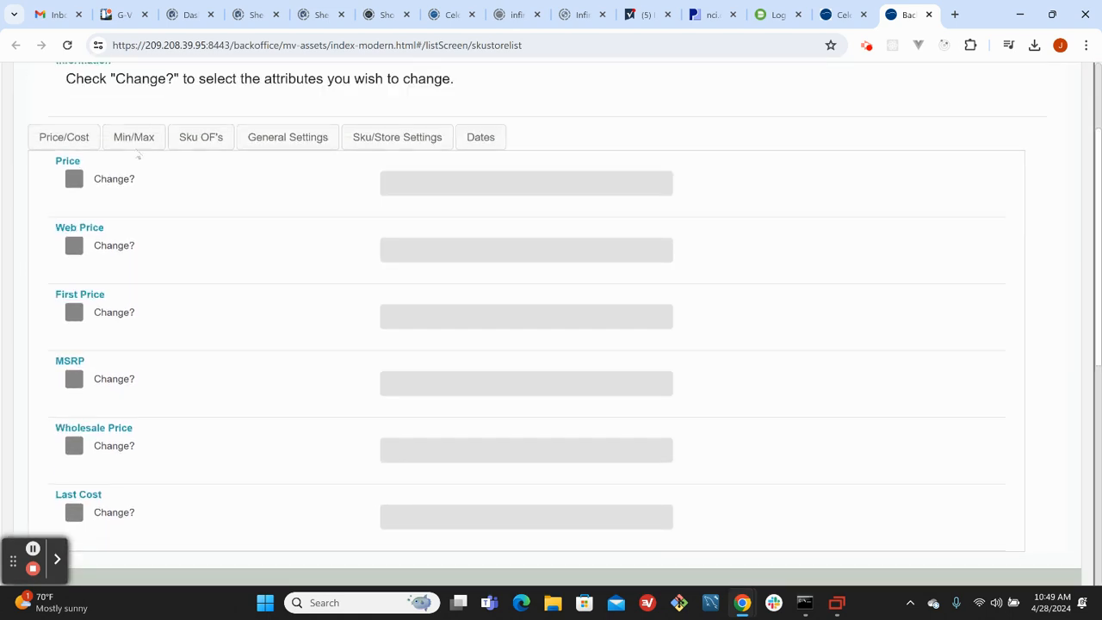
pyautogui.click(209, 140)
pyautogui.click(275, 141)
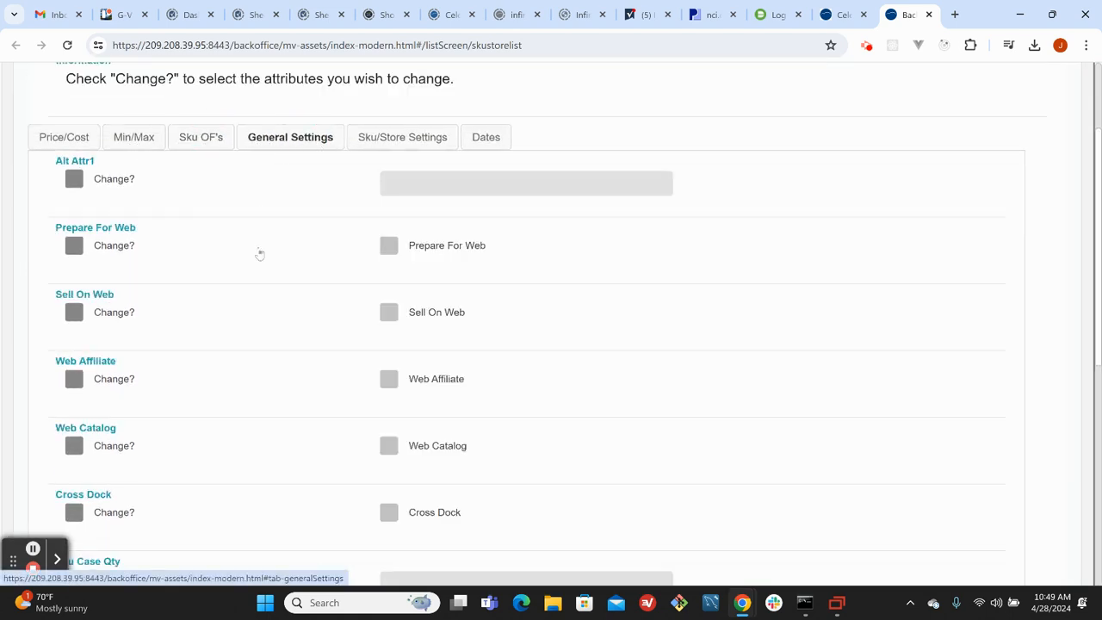
pyautogui.scroll(-1, 228, 316)
pyautogui.scroll(-3, 229, 317)
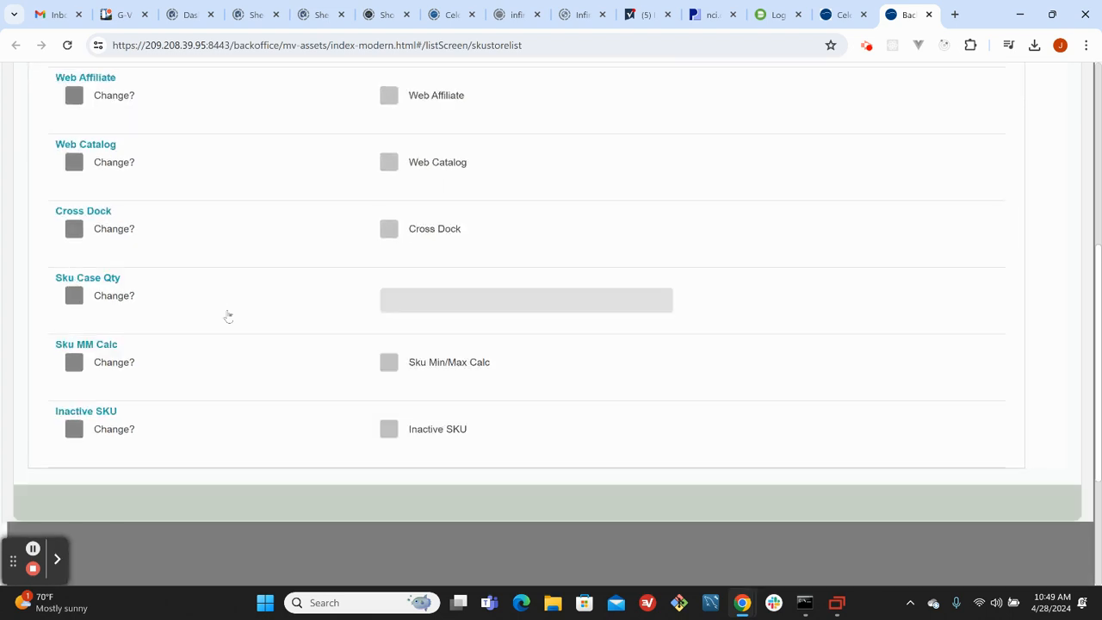
pyautogui.scroll(3, 228, 316)
pyautogui.click(389, 145)
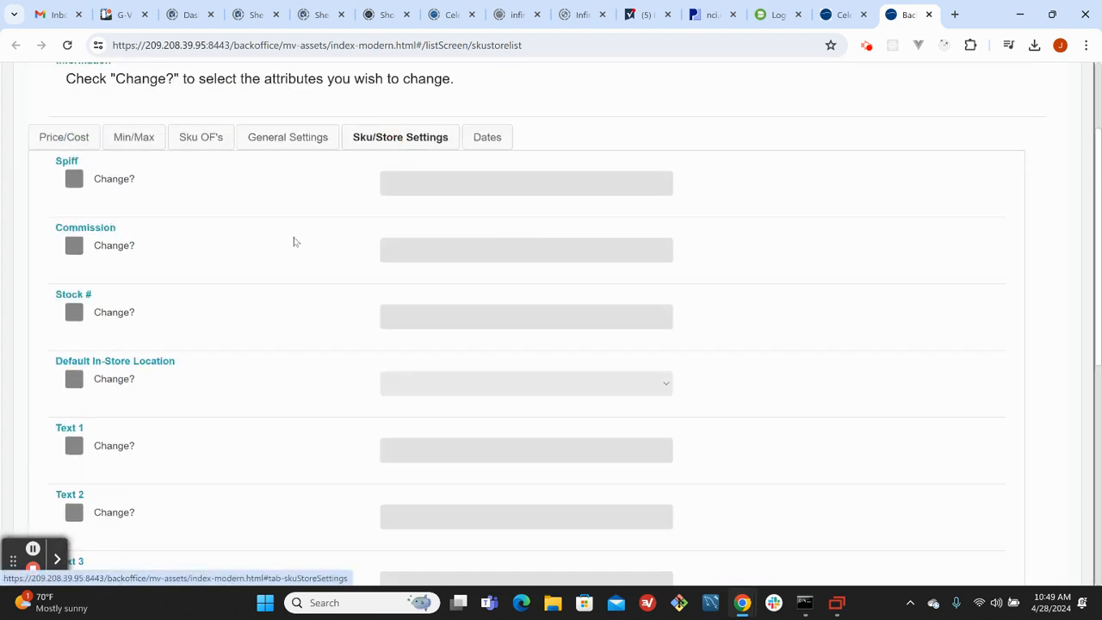
pyautogui.scroll(-1, 220, 336)
pyautogui.scroll(-3, 218, 336)
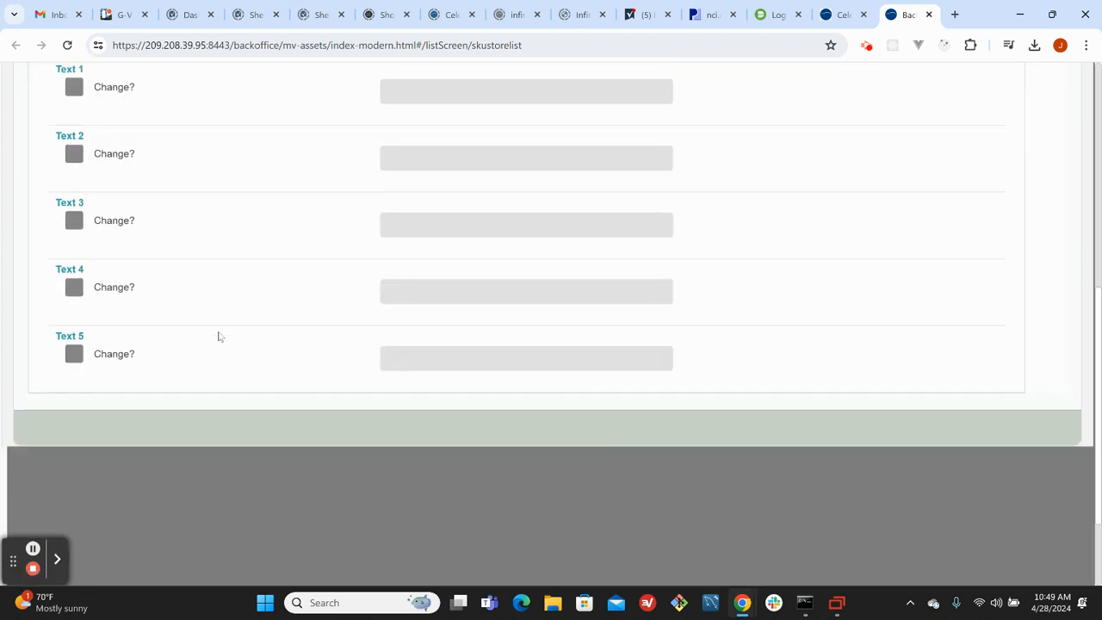
pyautogui.scroll(4, 475, 179)
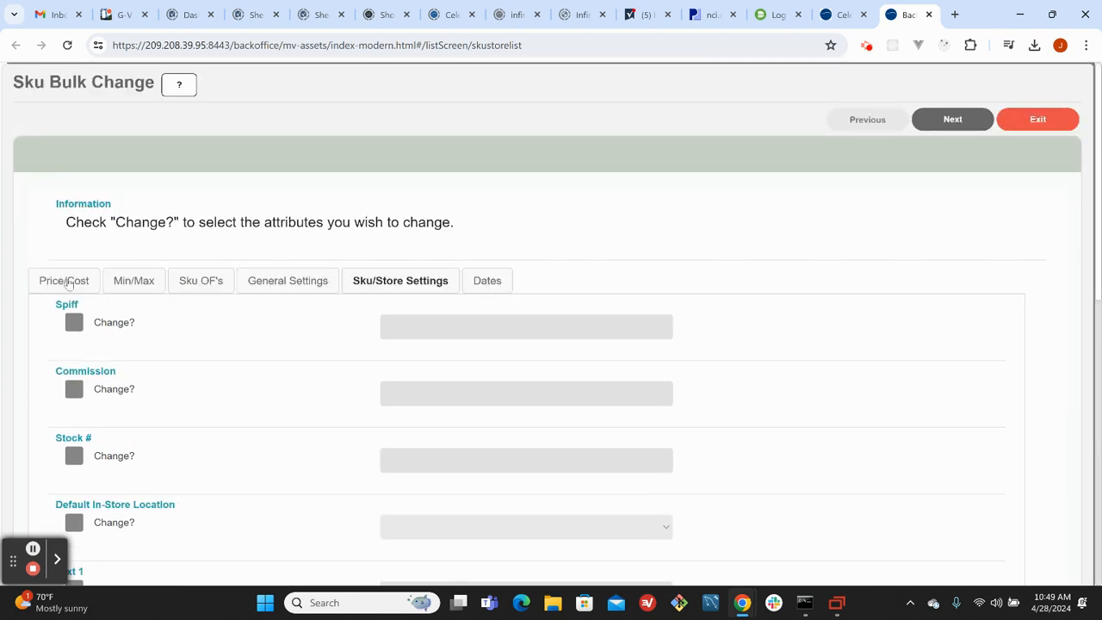
pyautogui.click(76, 285)
pyautogui.scroll(-3, 258, 359)
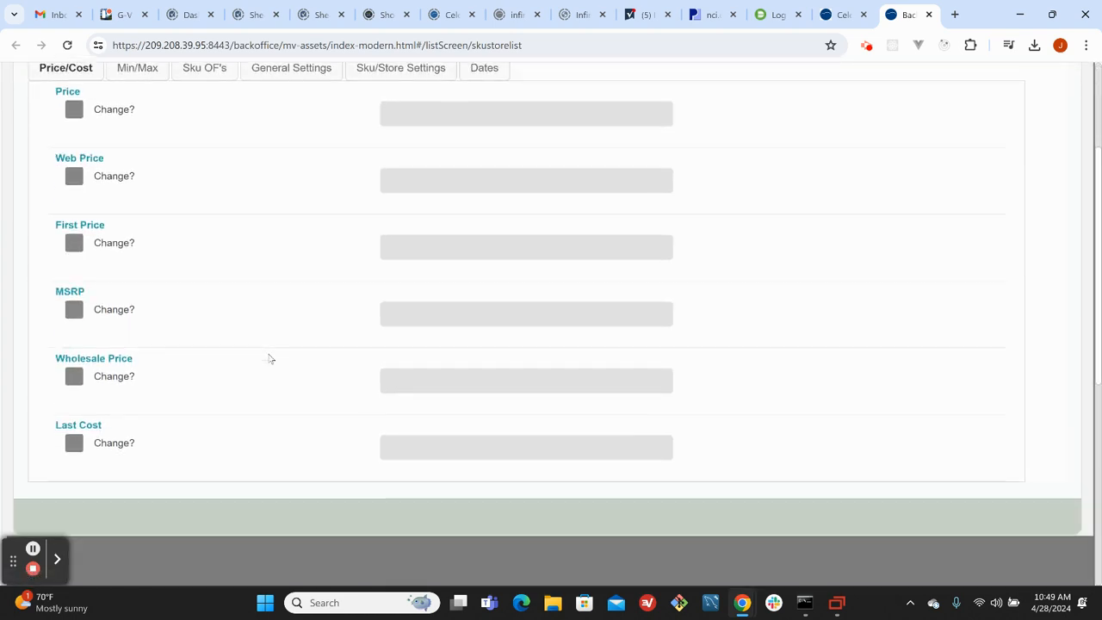
pyautogui.scroll(1, 163, 153)
# Mark Model Stock Qty for change among the Min/Max attributes and set its new value to 5
pyautogui.click(138, 138)
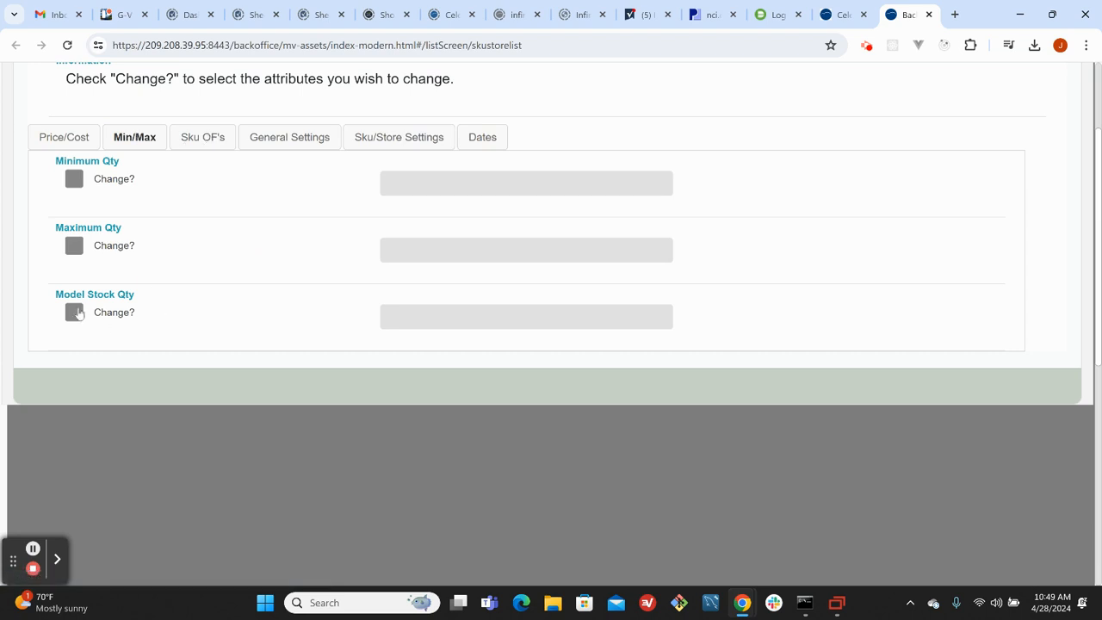
pyautogui.scroll(1, 172, 258)
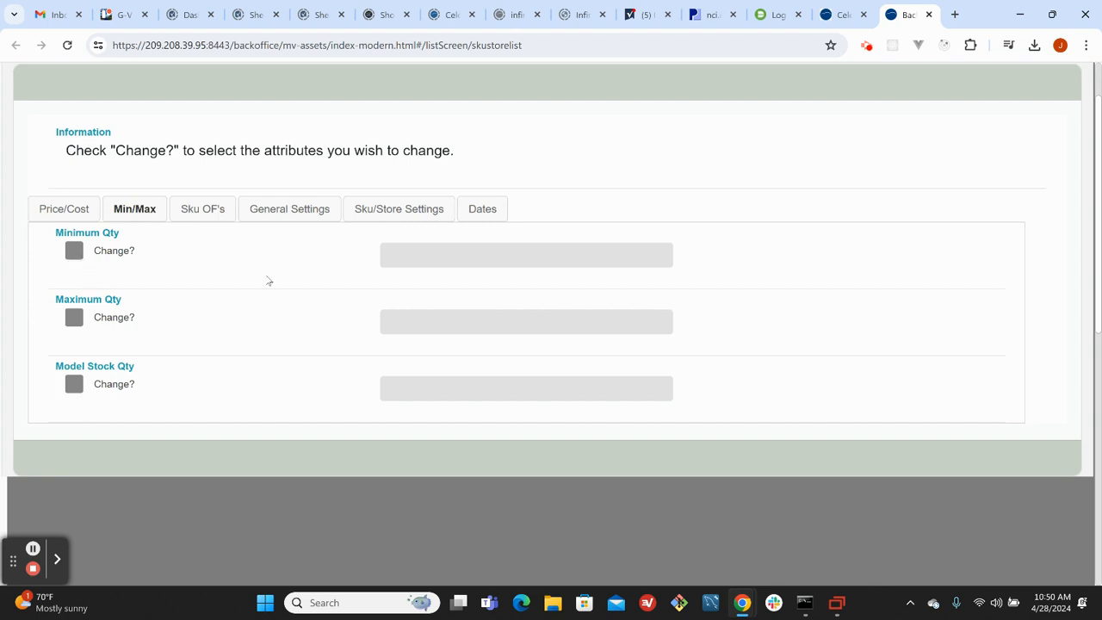
pyautogui.click(73, 387)
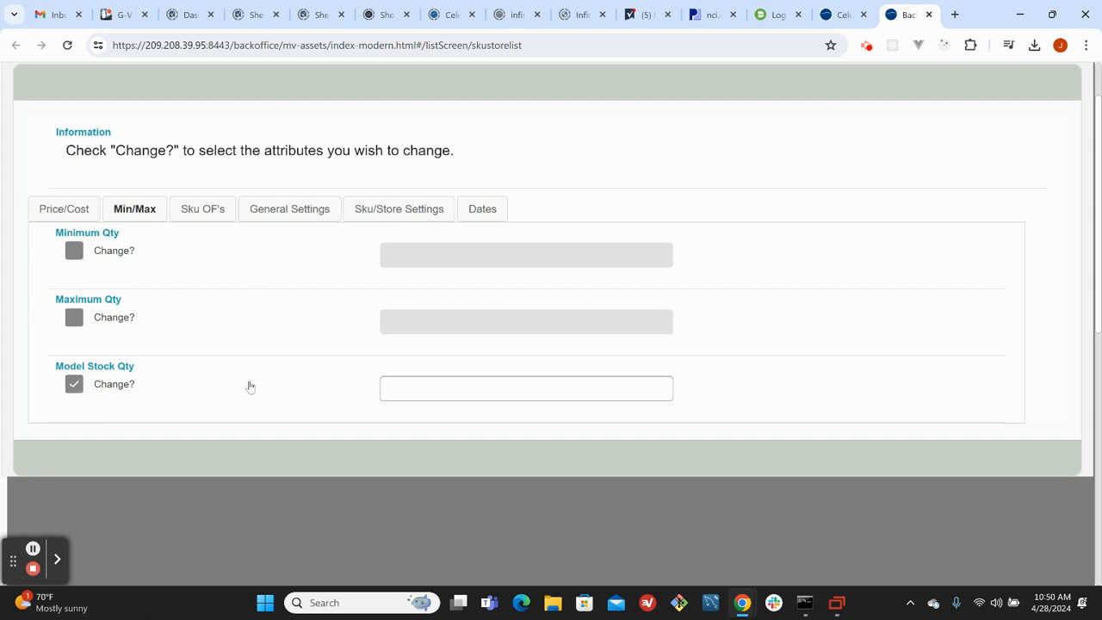
pyautogui.click(438, 394)
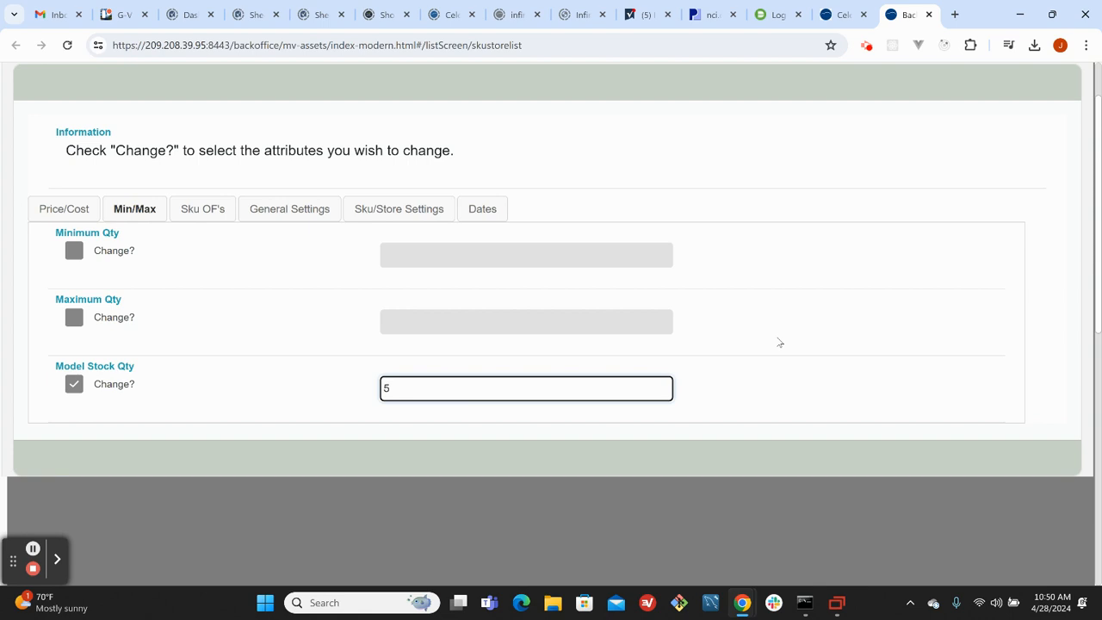
pyautogui.click(613, 449)
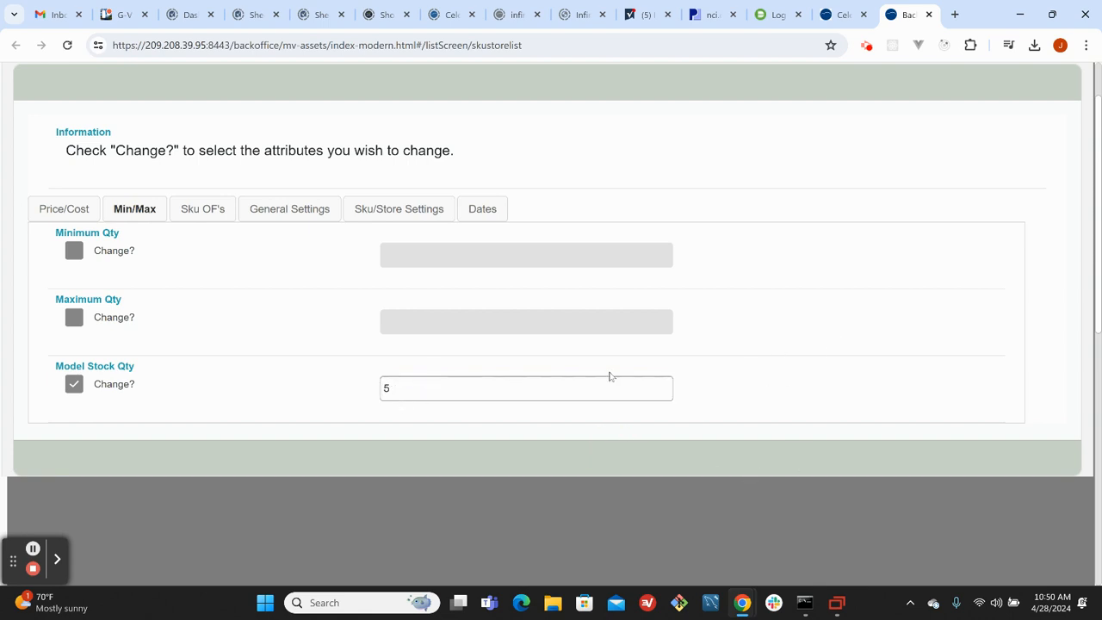
pyautogui.scroll(1, 805, 344)
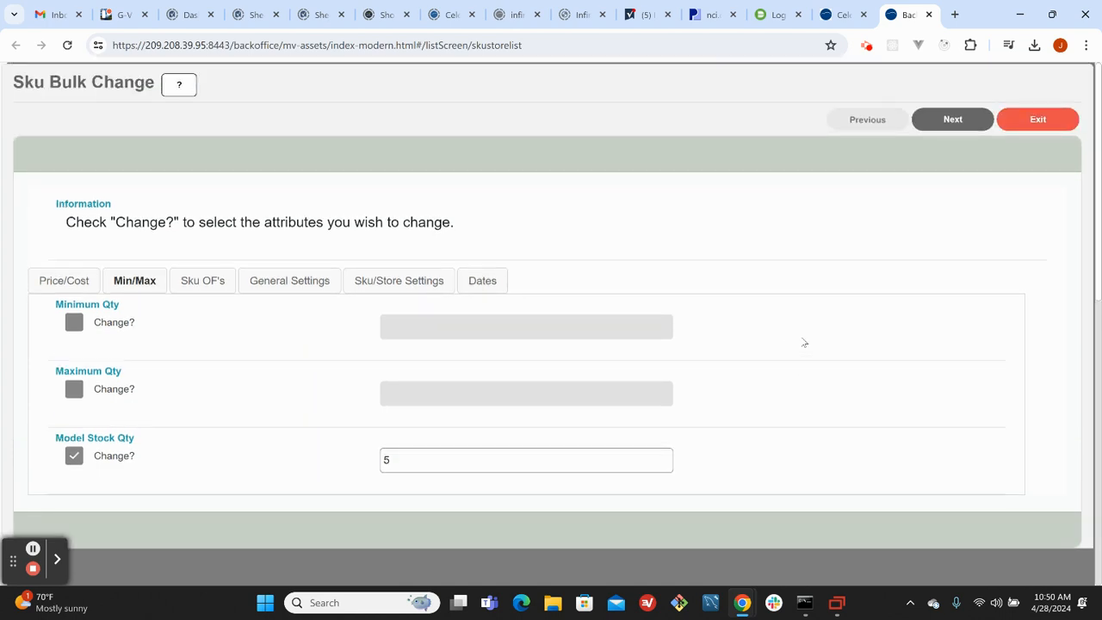
# Review the summary of the Model Stock Qty change and the affected products, and save the bulk change
pyautogui.click(955, 120)
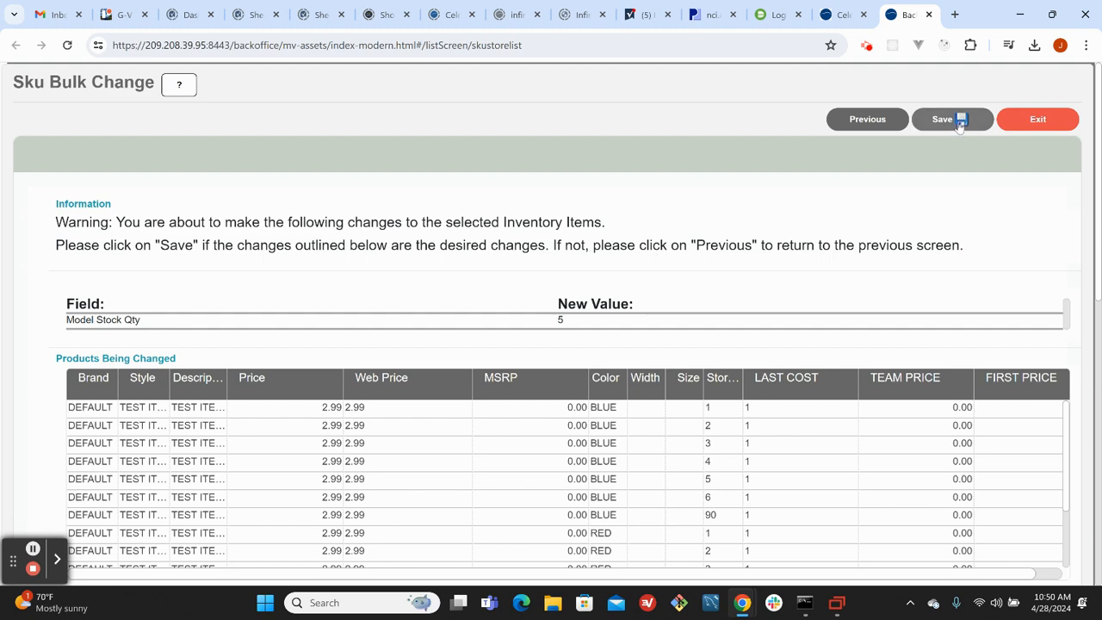
pyautogui.scroll(-2, 487, 440)
pyautogui.scroll(2, 482, 438)
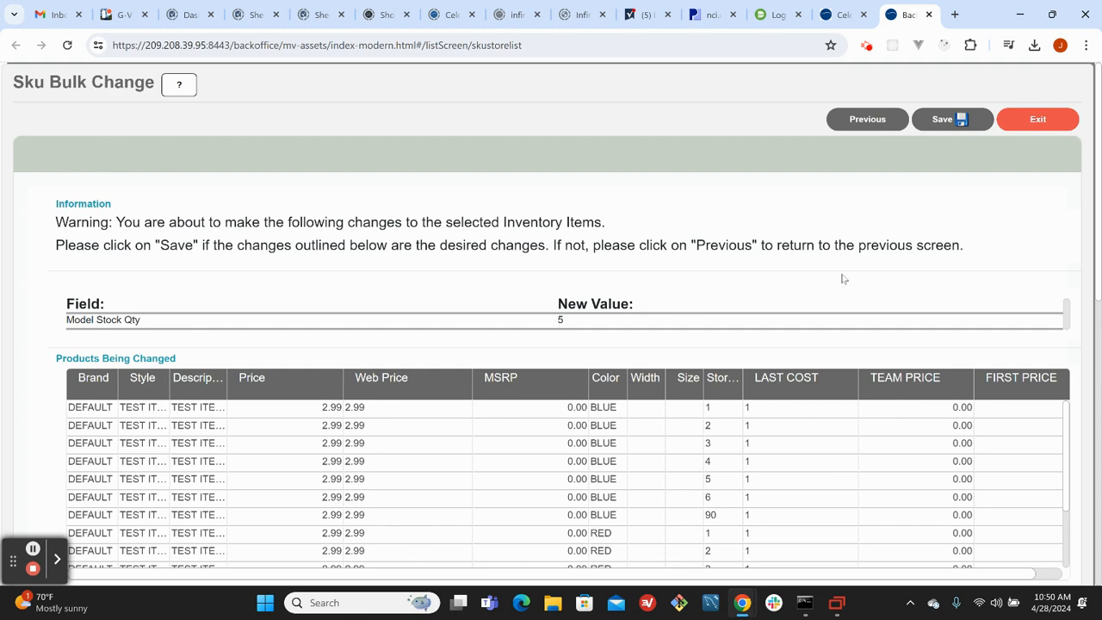
pyautogui.click(958, 121)
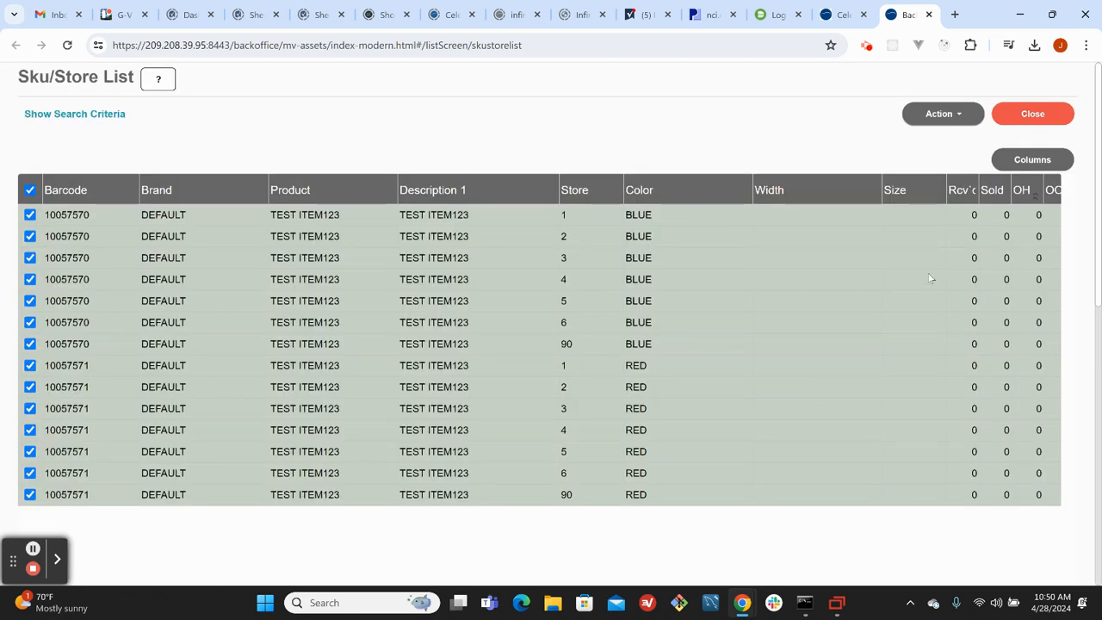
# Add the Model Stock column to the Sku/Store List and check its values for the listed SKUs
pyautogui.click(1032, 163)
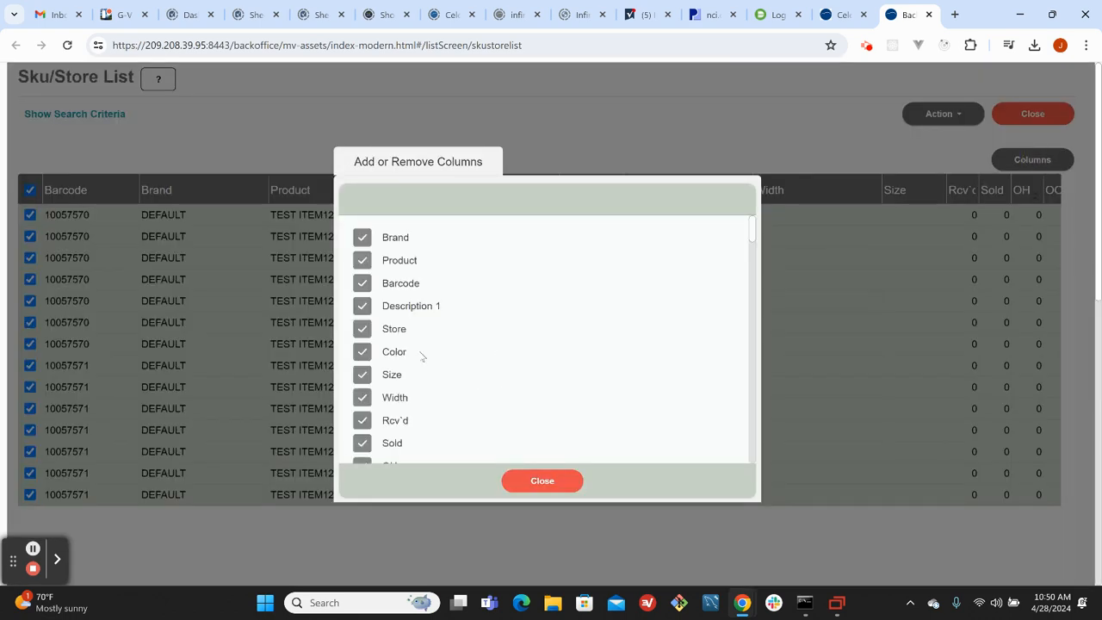
pyautogui.scroll(-15, 401, 353)
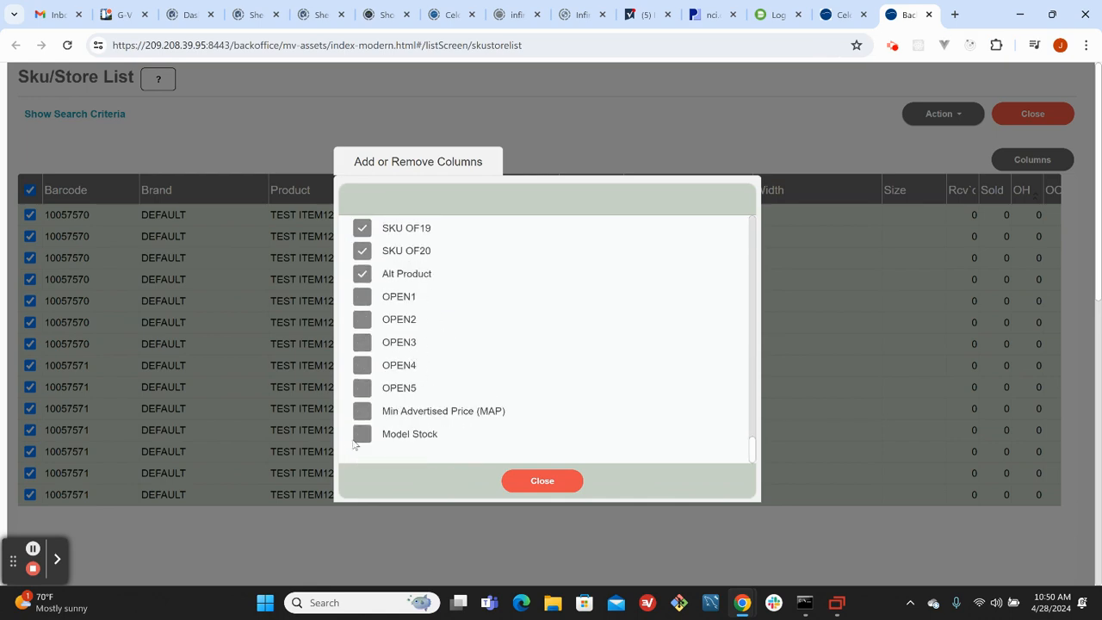
pyautogui.click(361, 434)
pyautogui.click(545, 480)
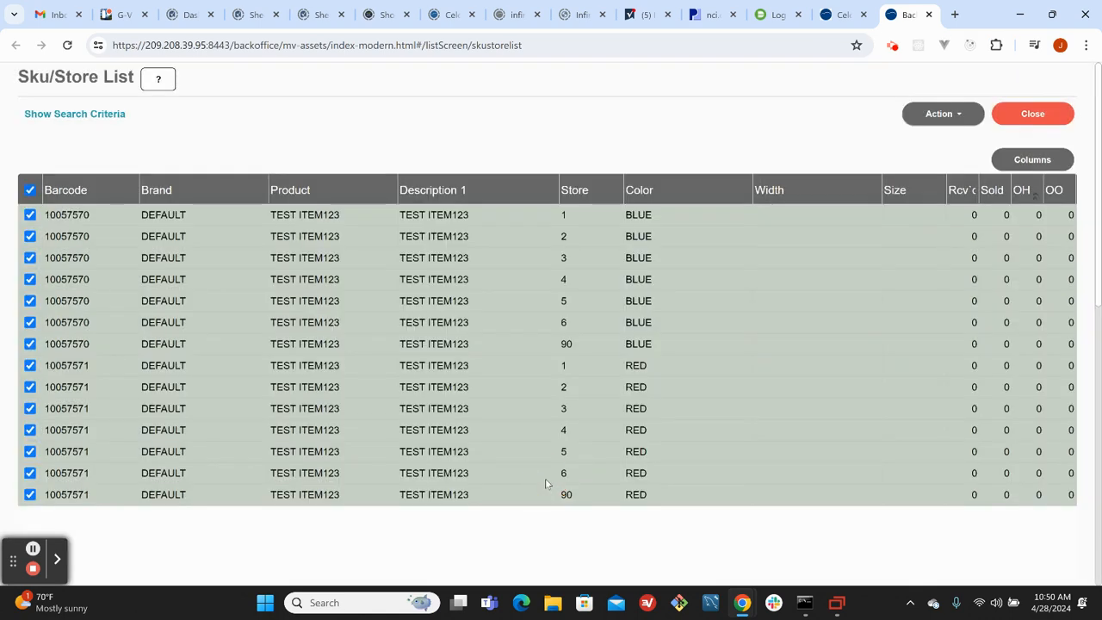
pyautogui.scroll(-4, 472, 462)
pyautogui.scroll(3, 450, 350)
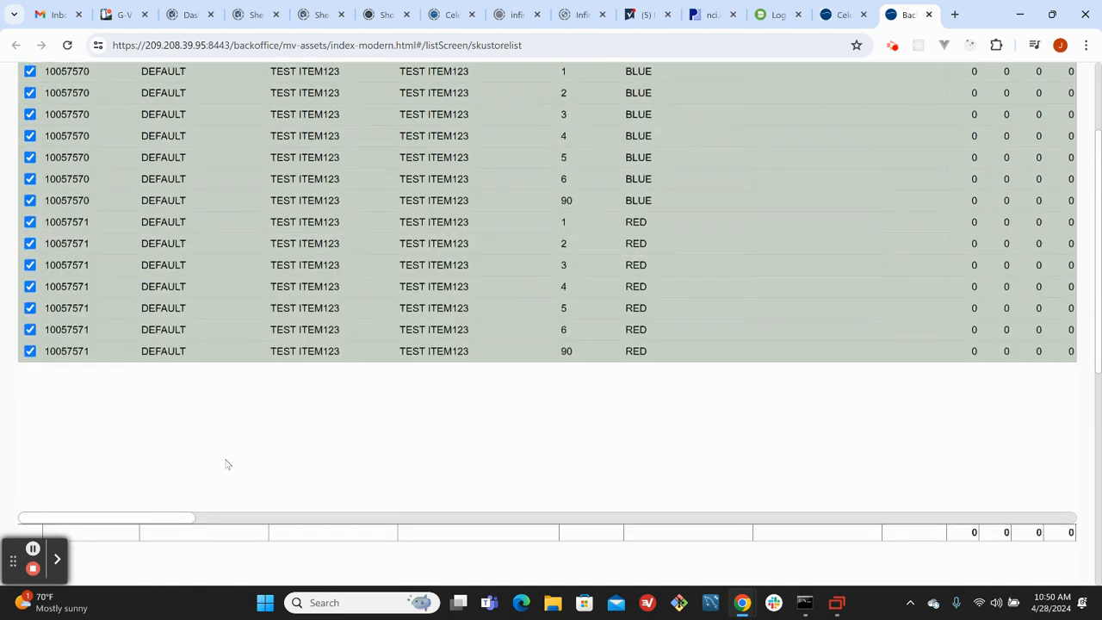
pyautogui.moveTo(160, 520); pyautogui.dragTo(1064, 505)
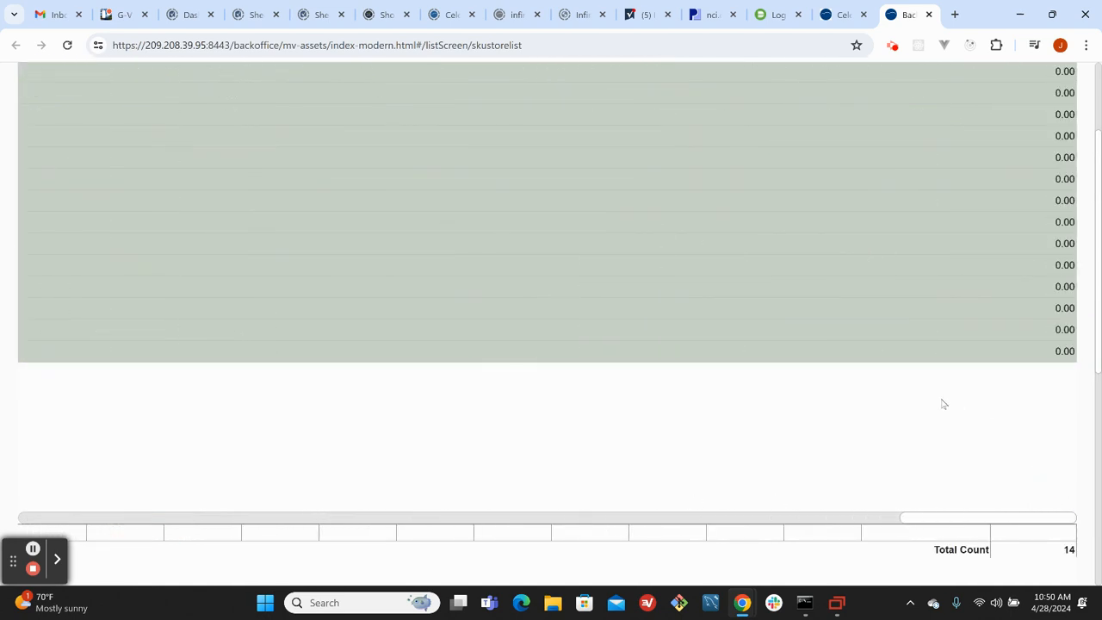
pyautogui.scroll(2, 934, 399)
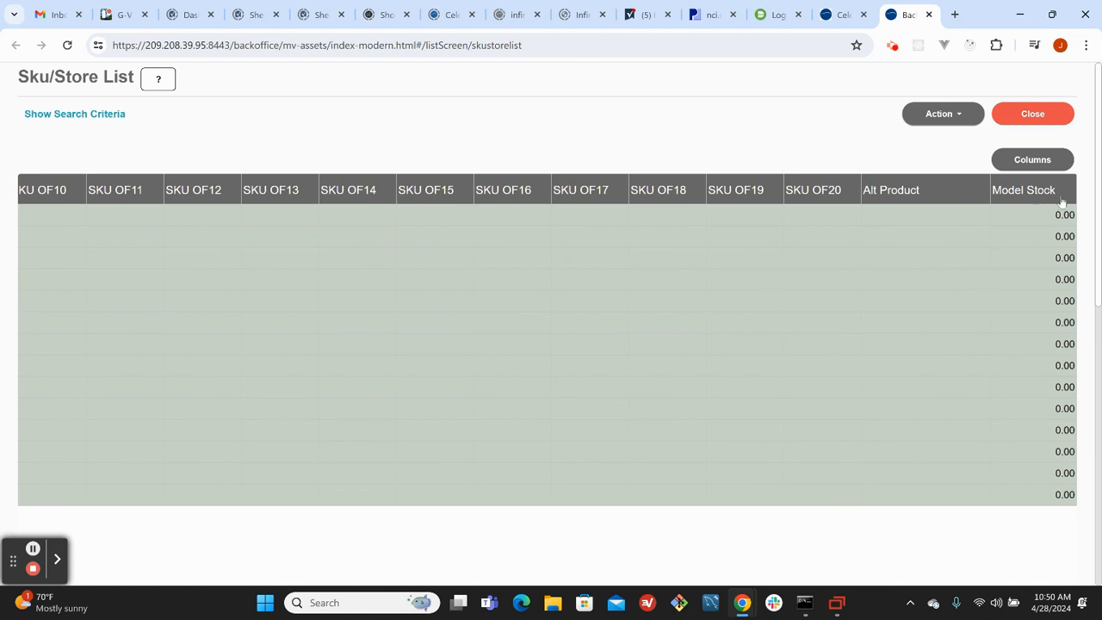
# Reload the Sku/Store List page and search again for brand DEFAULT with *123* as Desc1
pyautogui.click(70, 48)
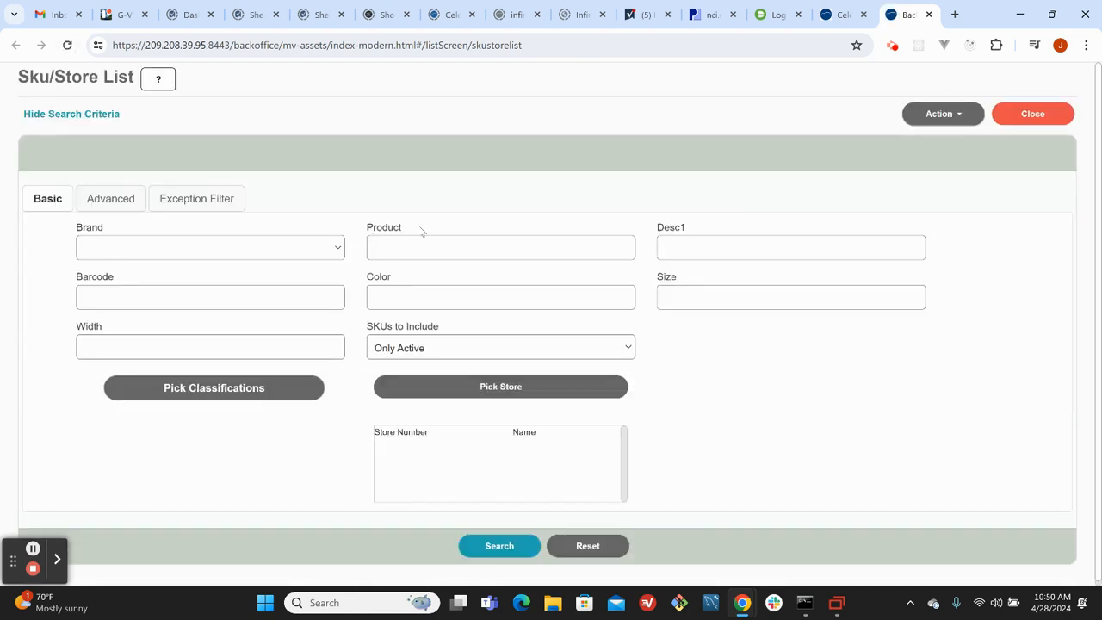
pyautogui.click(293, 250)
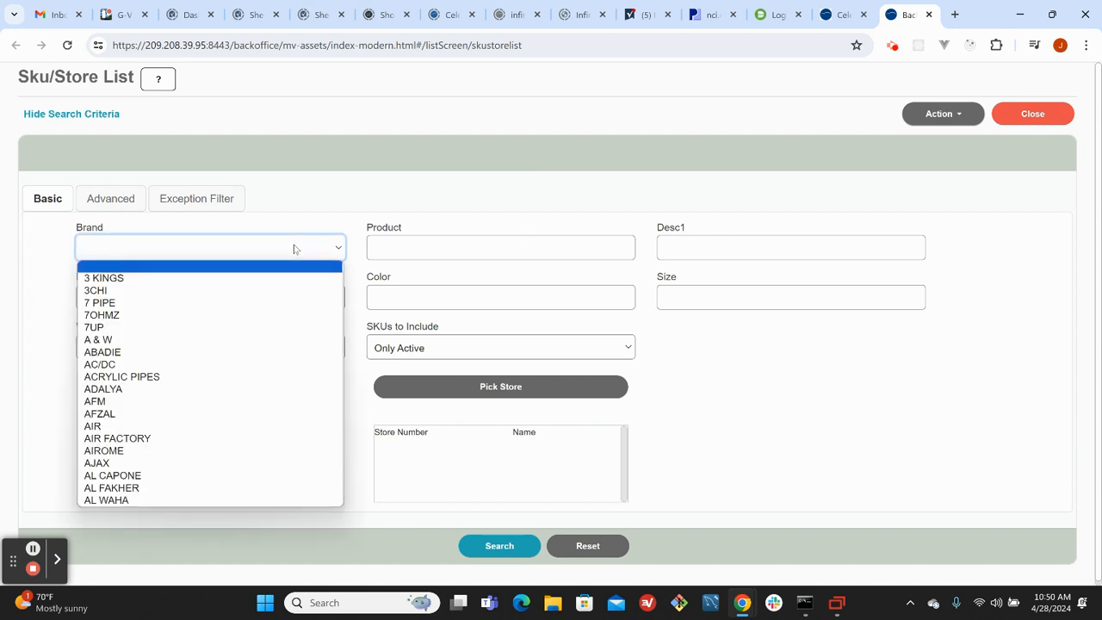
pyautogui.write('defa')
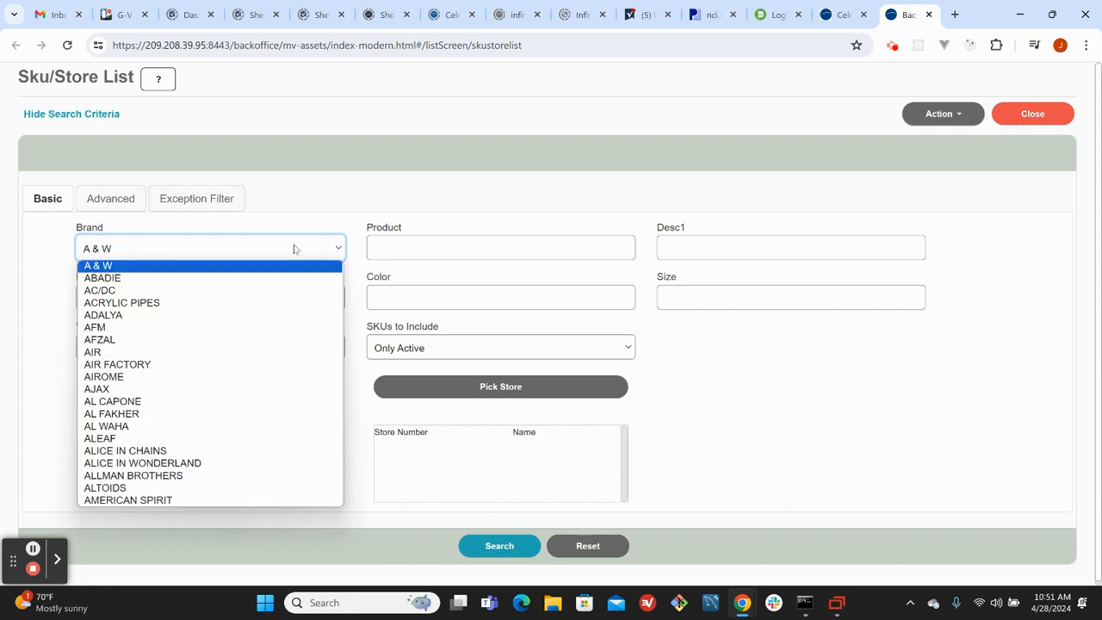
pyautogui.write('defa')
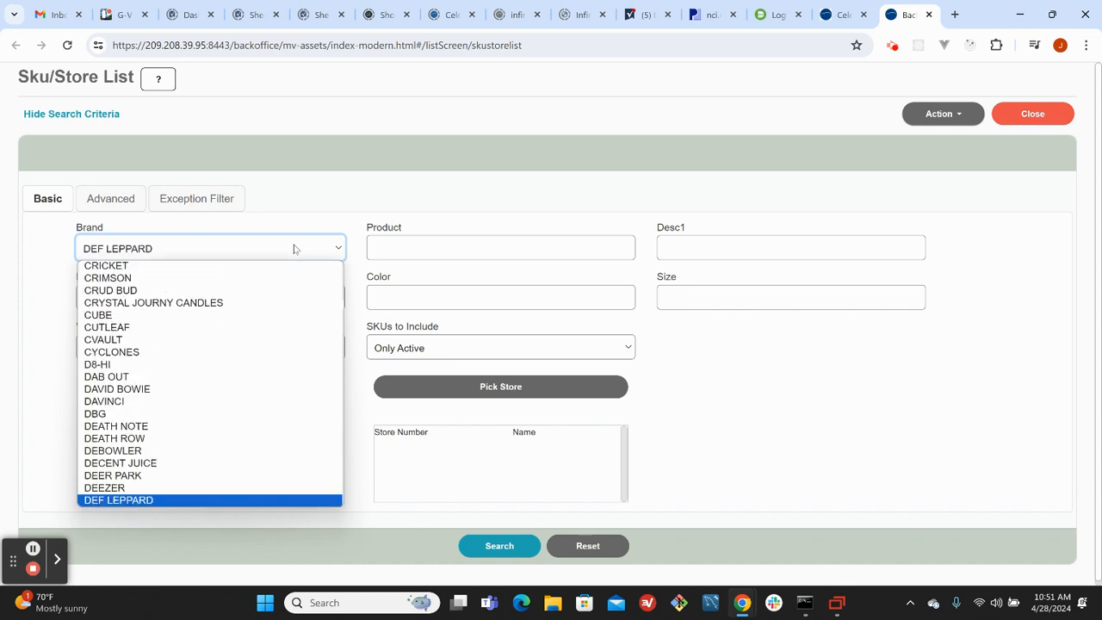
pyautogui.press('Return')
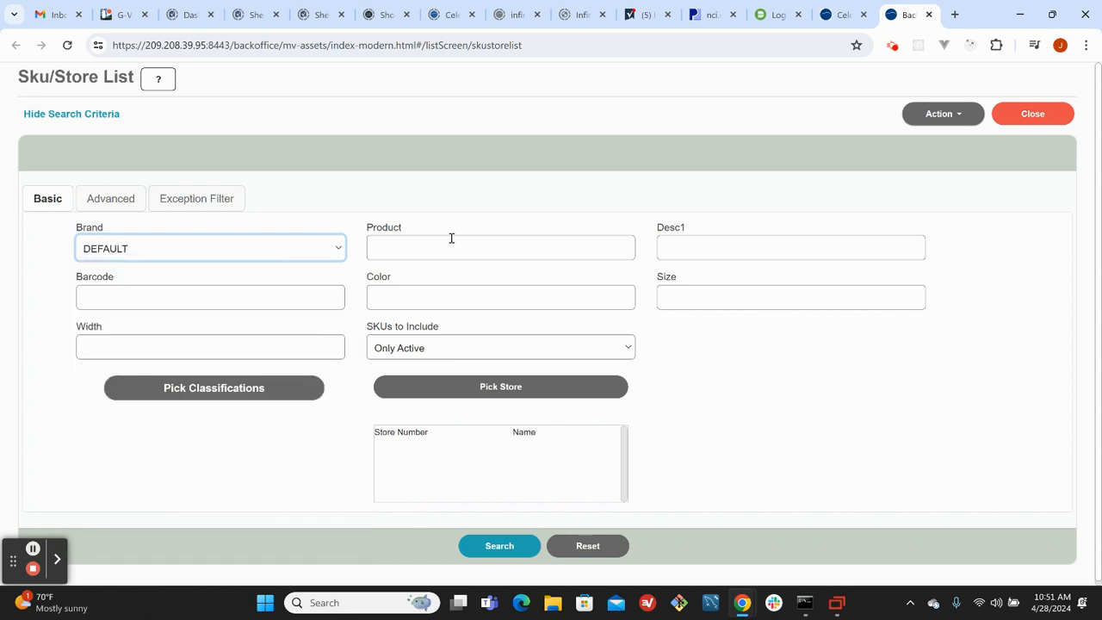
pyautogui.click(693, 247)
pyautogui.click(731, 304)
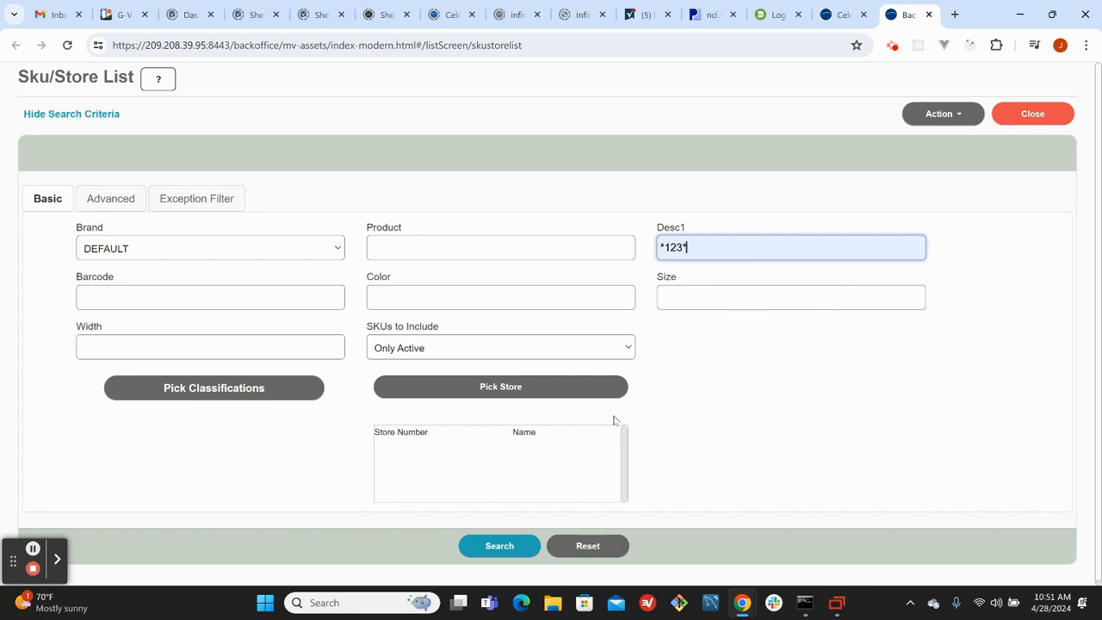
pyautogui.click(508, 545)
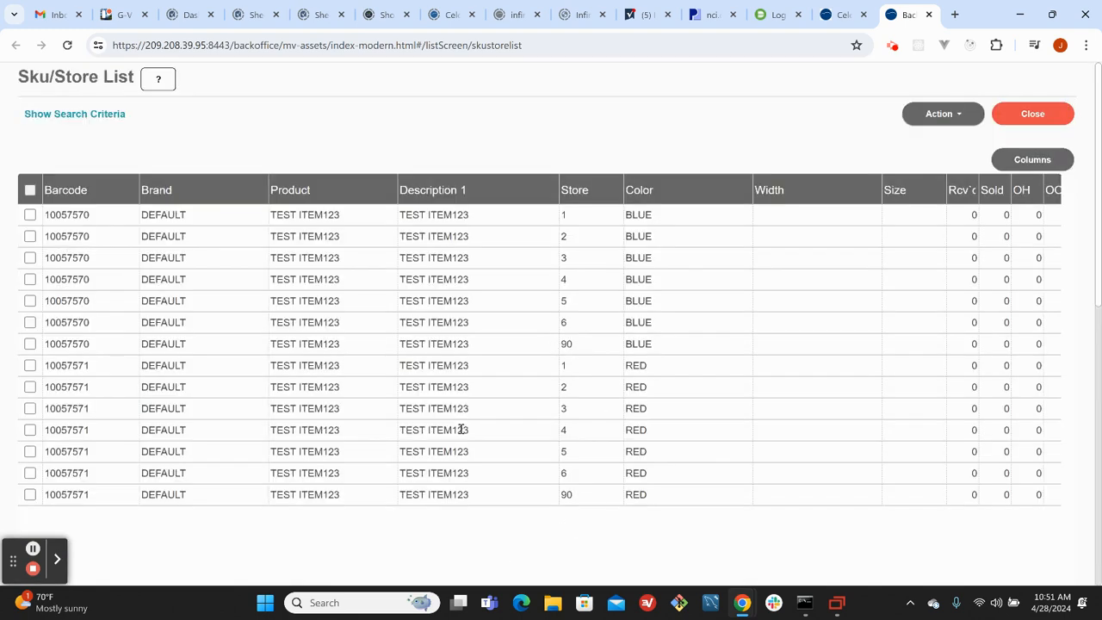
# Add the Model Stock column to the Sku/Store List results
pyautogui.scroll(-3, 359, 507)
pyautogui.click(174, 517)
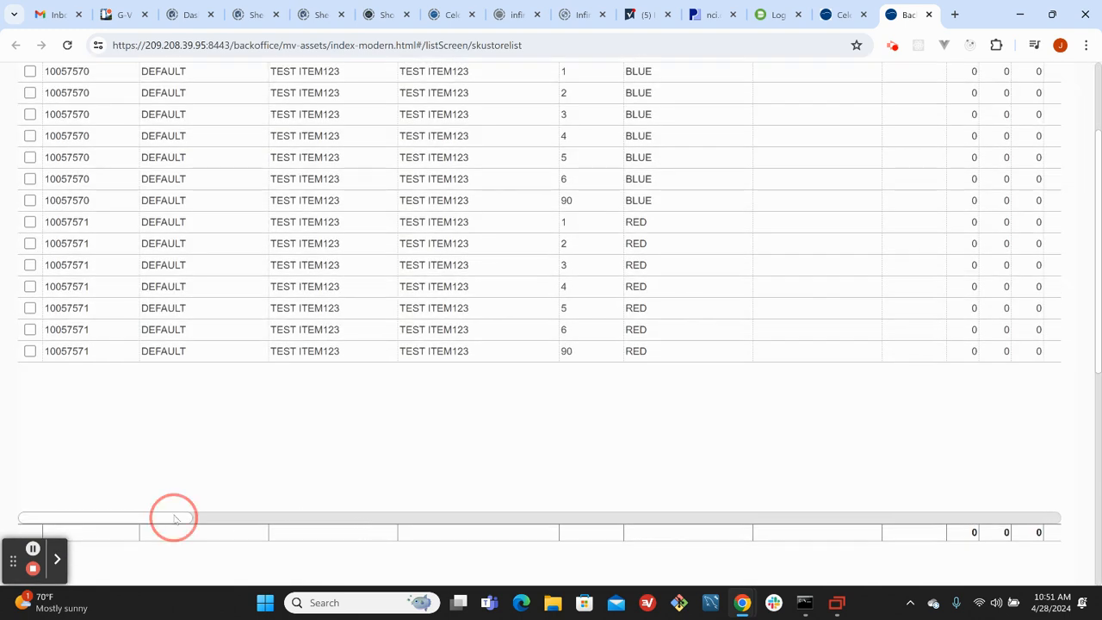
pyautogui.moveTo(174, 517); pyautogui.dragTo(1070, 500)
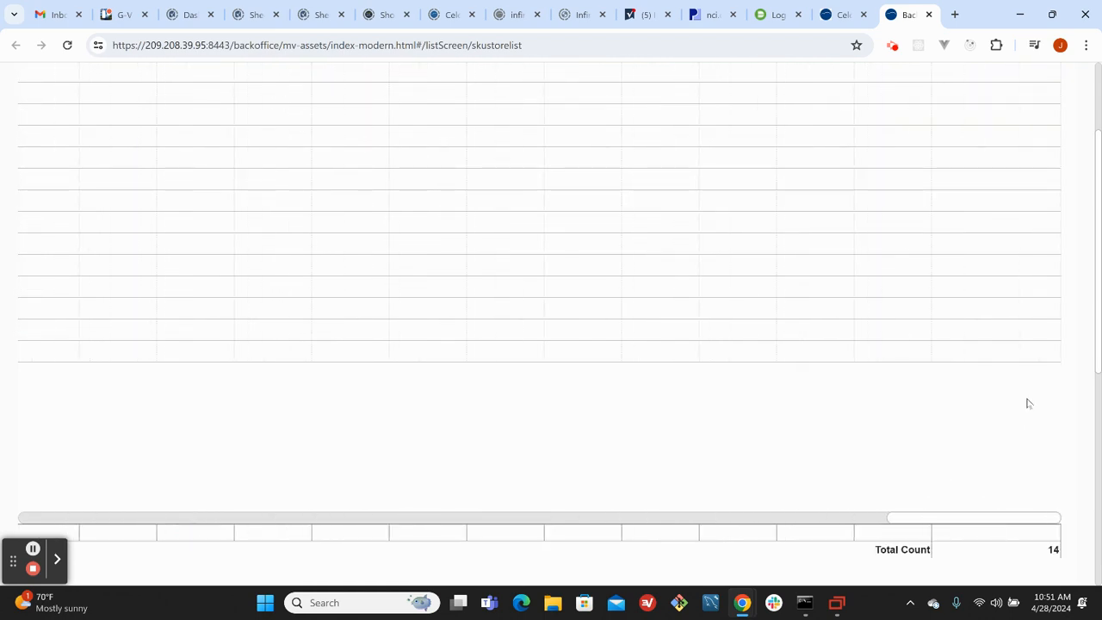
pyautogui.scroll(3, 1029, 392)
pyautogui.scroll(-1, 1050, 276)
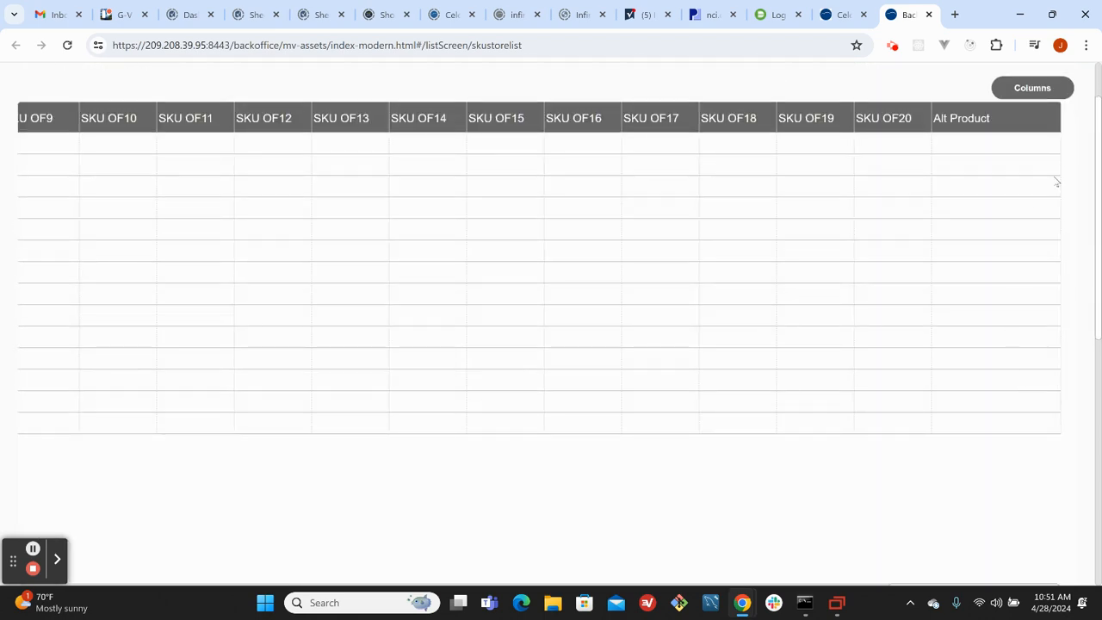
pyautogui.click(1040, 86)
pyautogui.scroll(-10, 482, 390)
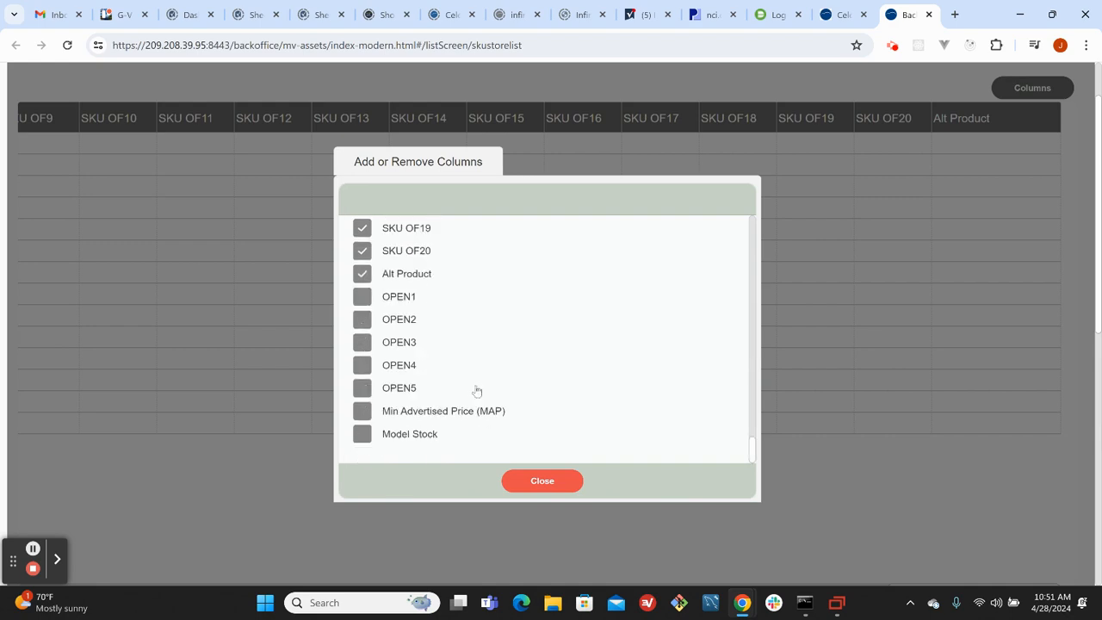
pyautogui.click(362, 434)
pyautogui.click(541, 479)
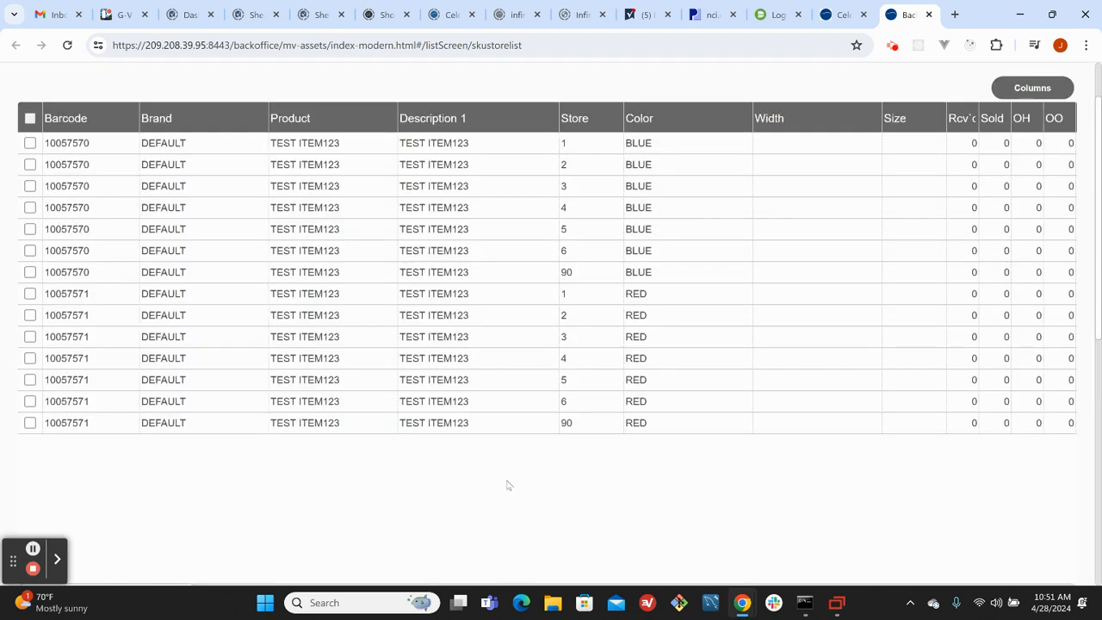
# Check the Model Stock values of the listed SKUs across all stores
pyautogui.scroll(-5, 497, 528)
pyautogui.scroll(3, 497, 528)
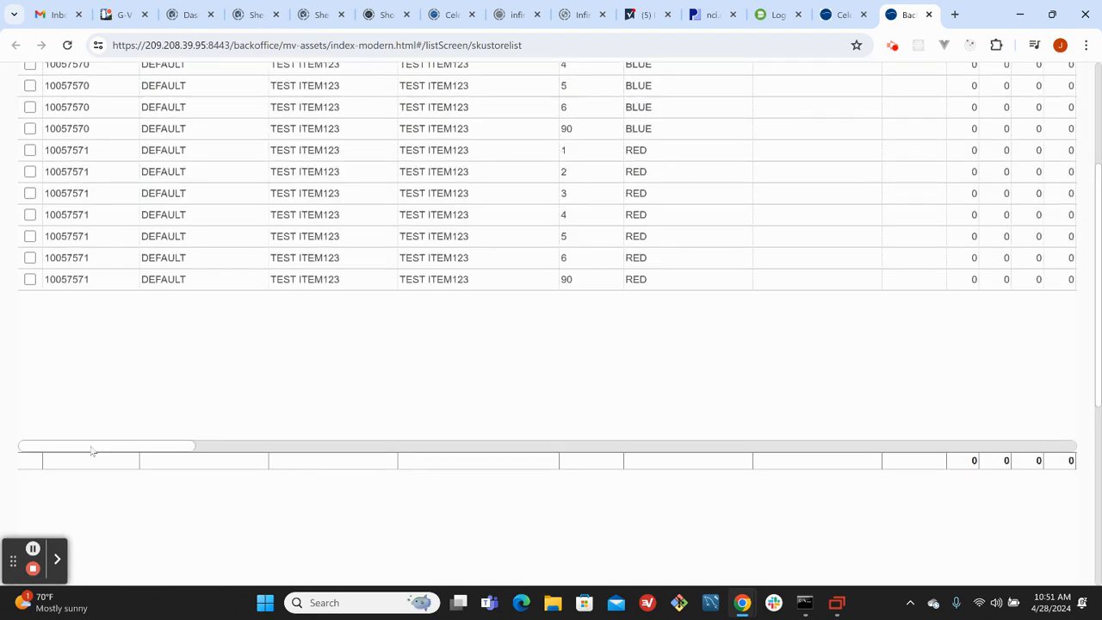
pyautogui.moveTo(92, 450); pyautogui.dragTo(1068, 439)
pyautogui.scroll(5, 1044, 253)
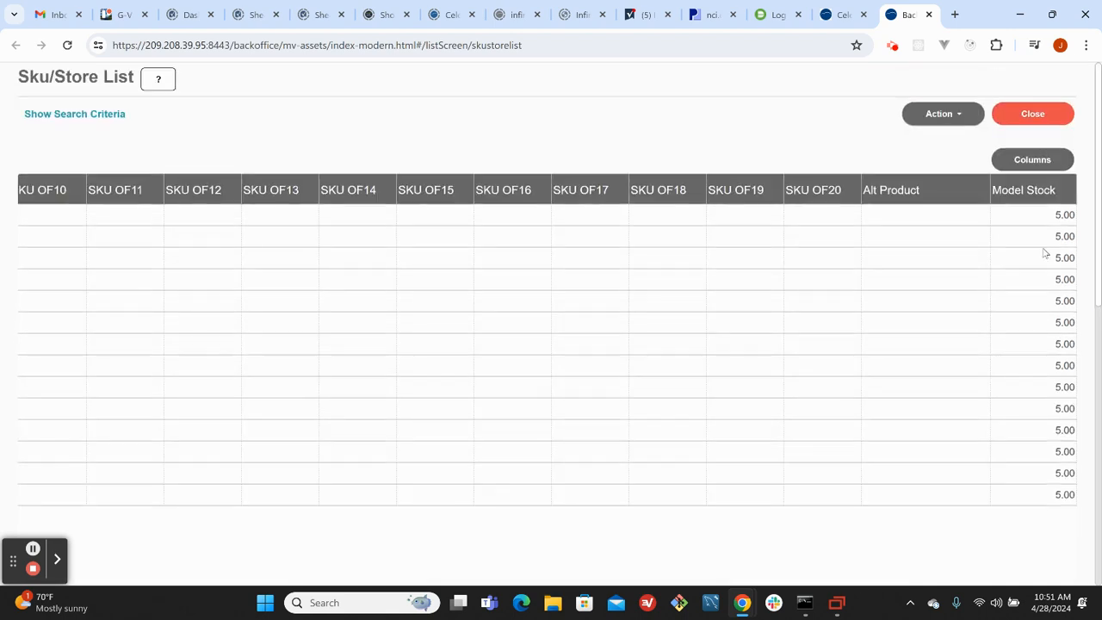
pyautogui.click(1048, 215)
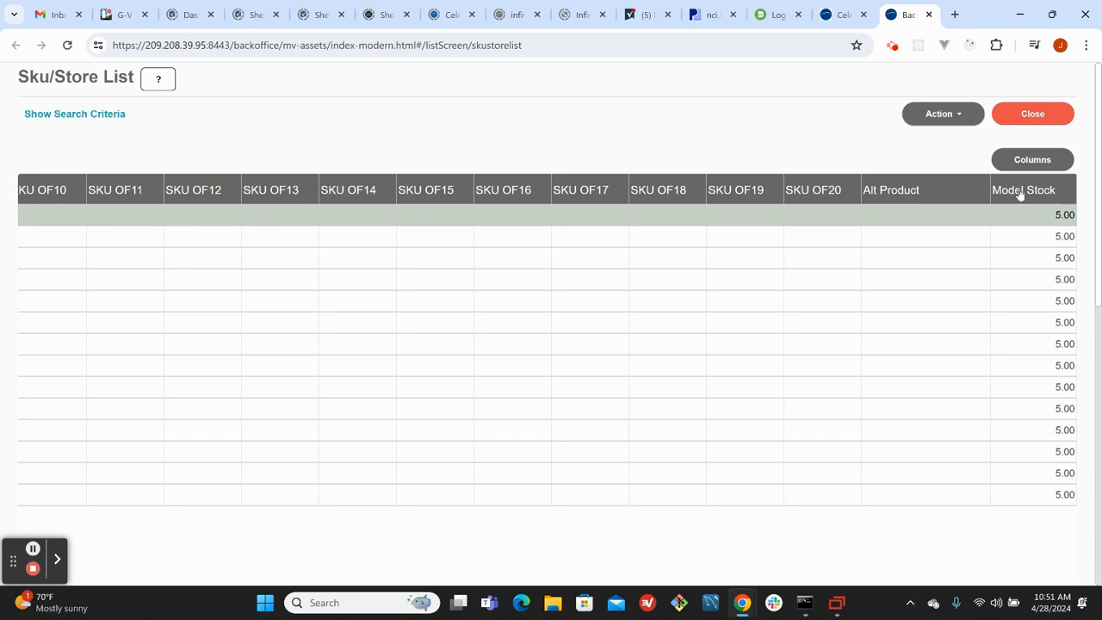
pyautogui.doubleClick(1065, 215)
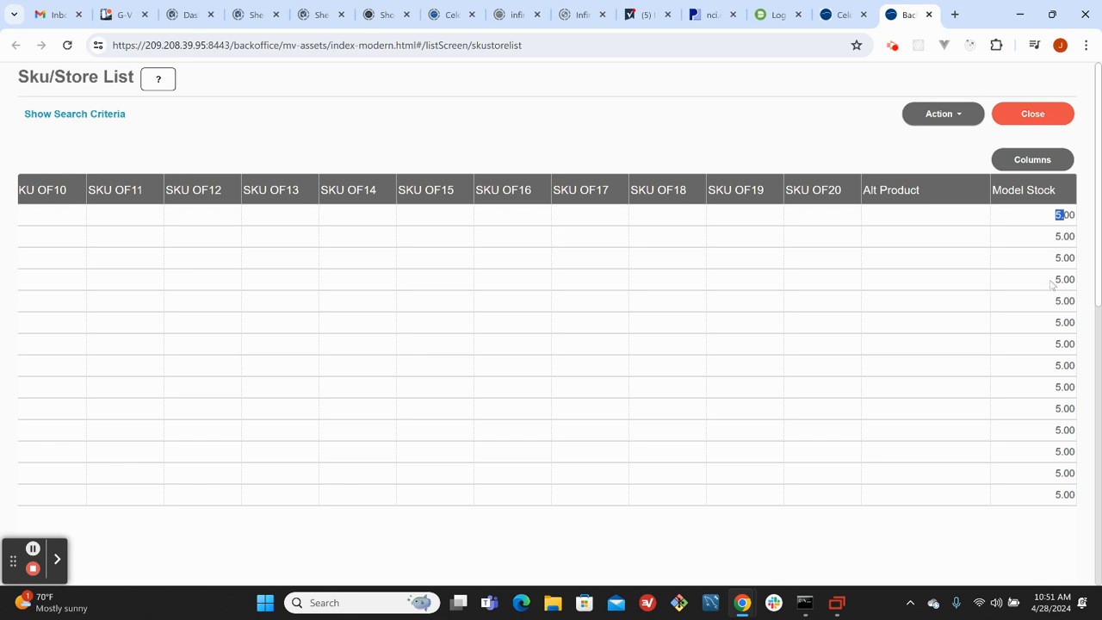
pyautogui.scroll(-2, 884, 535)
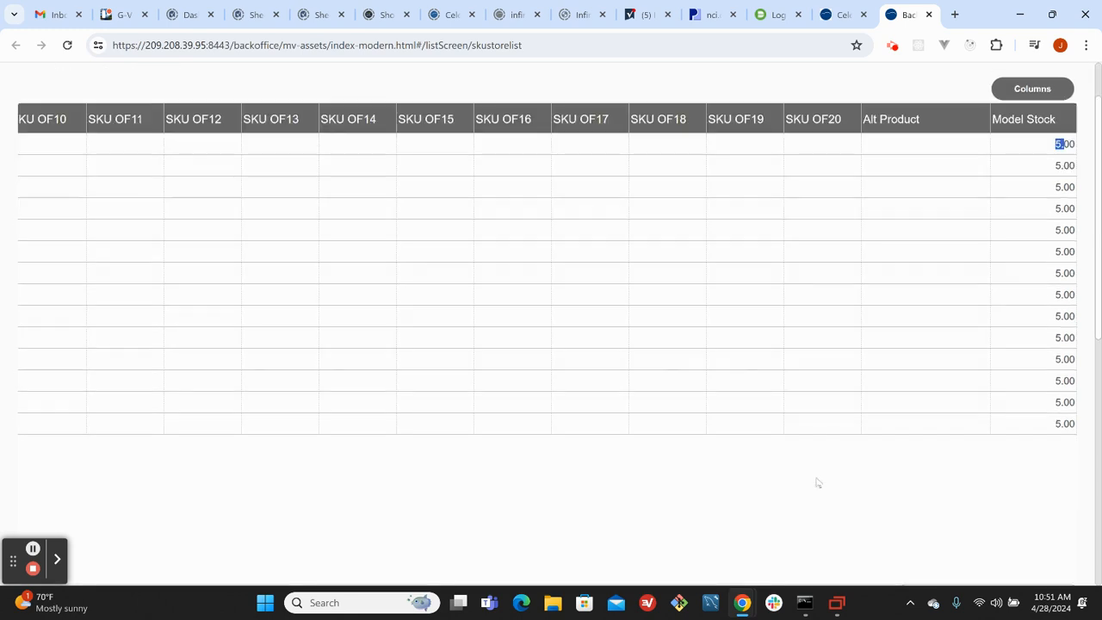
pyautogui.hscroll(-15, 938, 523)
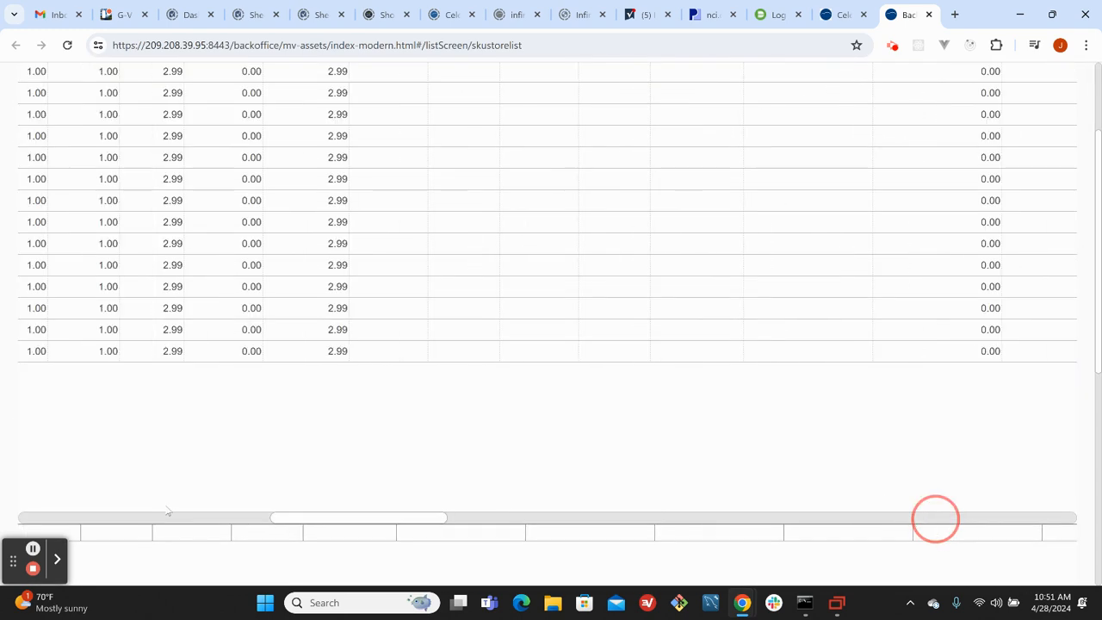
pyautogui.scroll(2, 221, 377)
pyautogui.scroll(1, 221, 377)
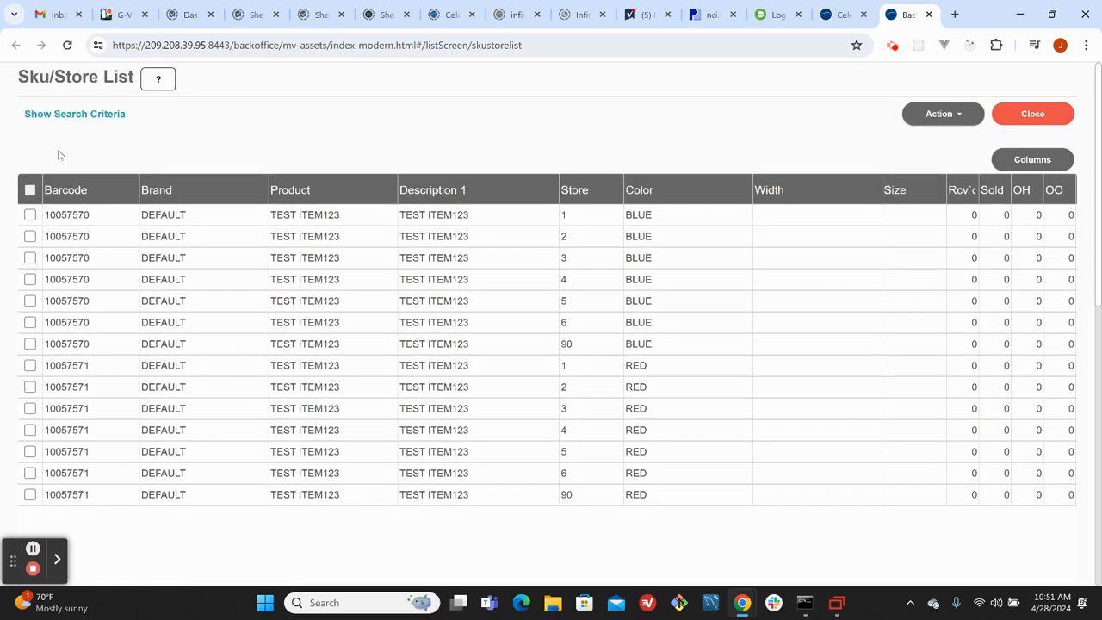
# Restrict the *123* Desc1 search for brand DEFAULT to store 5, MOREHEAD, and run it
pyautogui.click(80, 116)
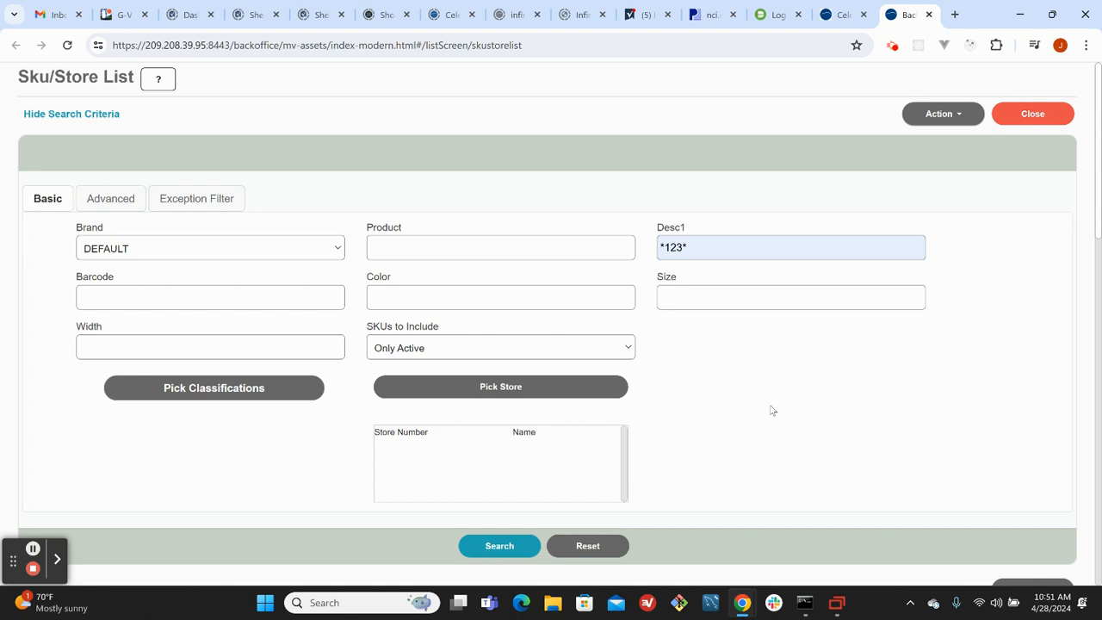
pyautogui.scroll(-4, 772, 410)
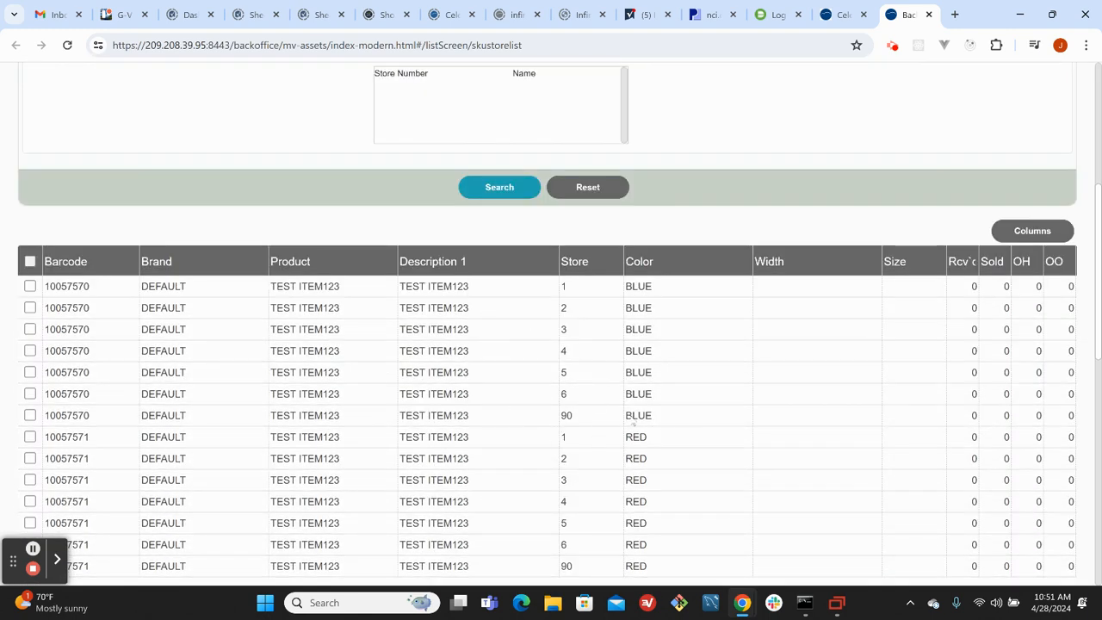
pyautogui.scroll(1, 622, 364)
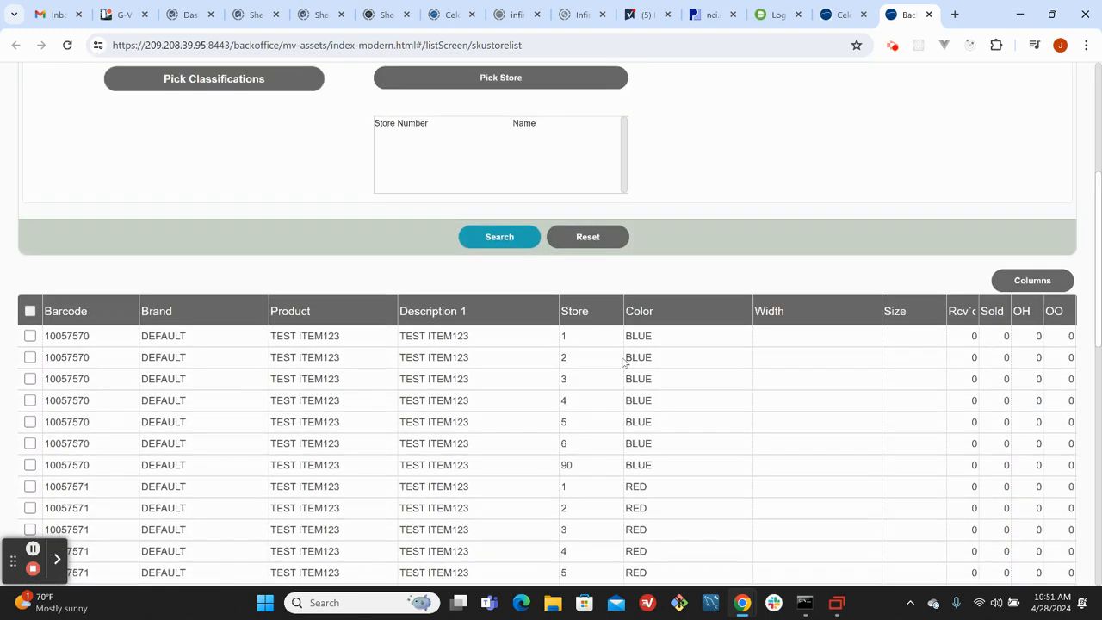
pyautogui.scroll(3, 686, 355)
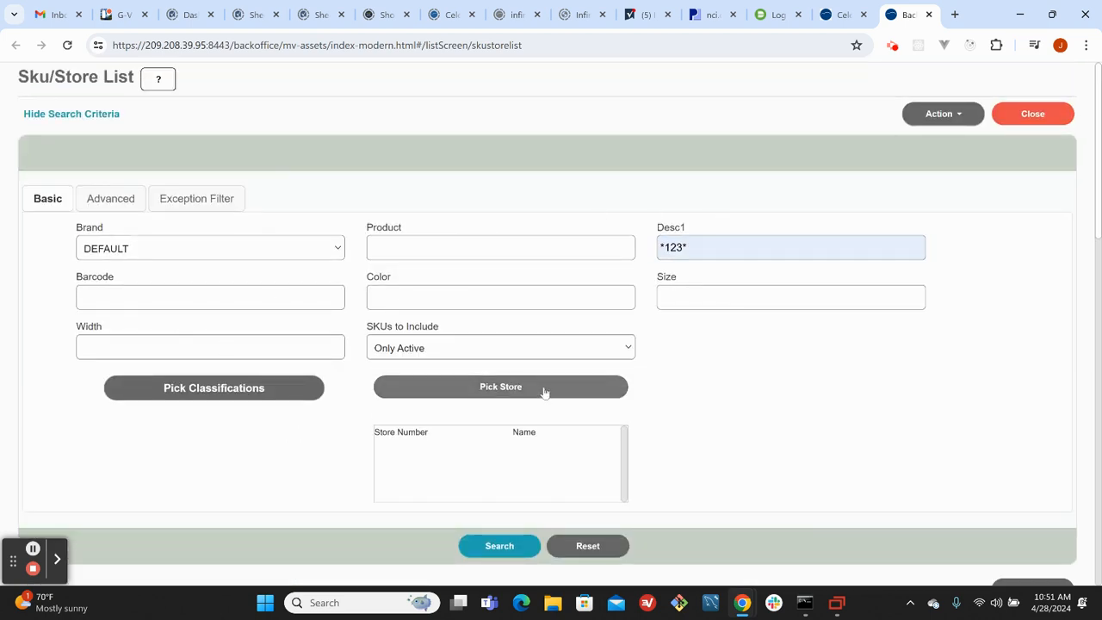
pyautogui.moveTo(697, 247); pyautogui.dragTo(654, 249)
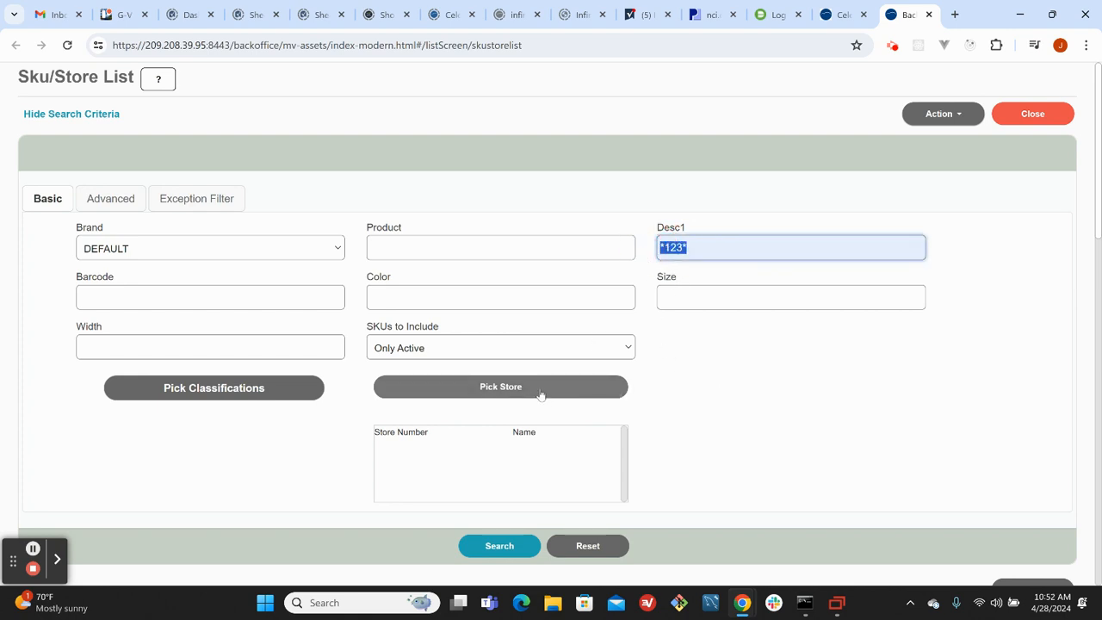
pyautogui.click(742, 387)
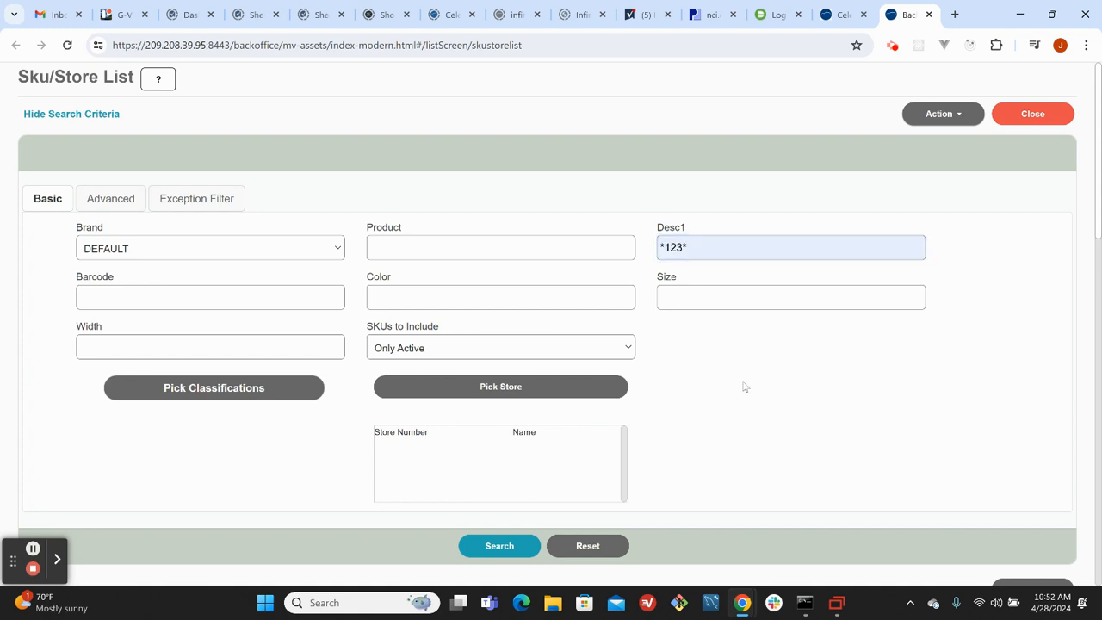
pyautogui.click(560, 388)
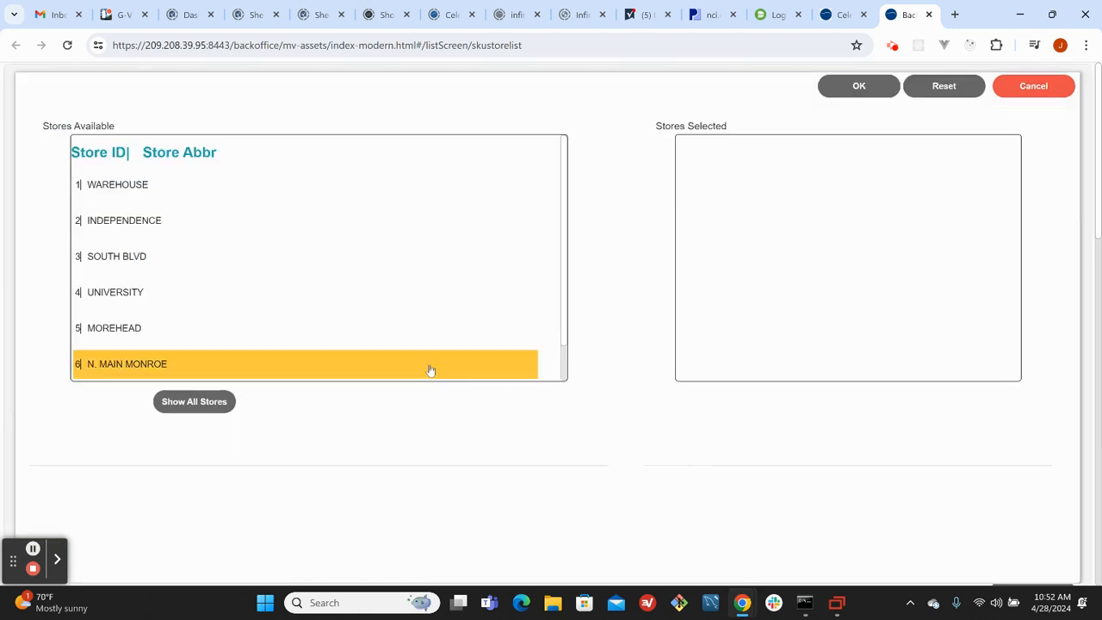
pyautogui.doubleClick(125, 332)
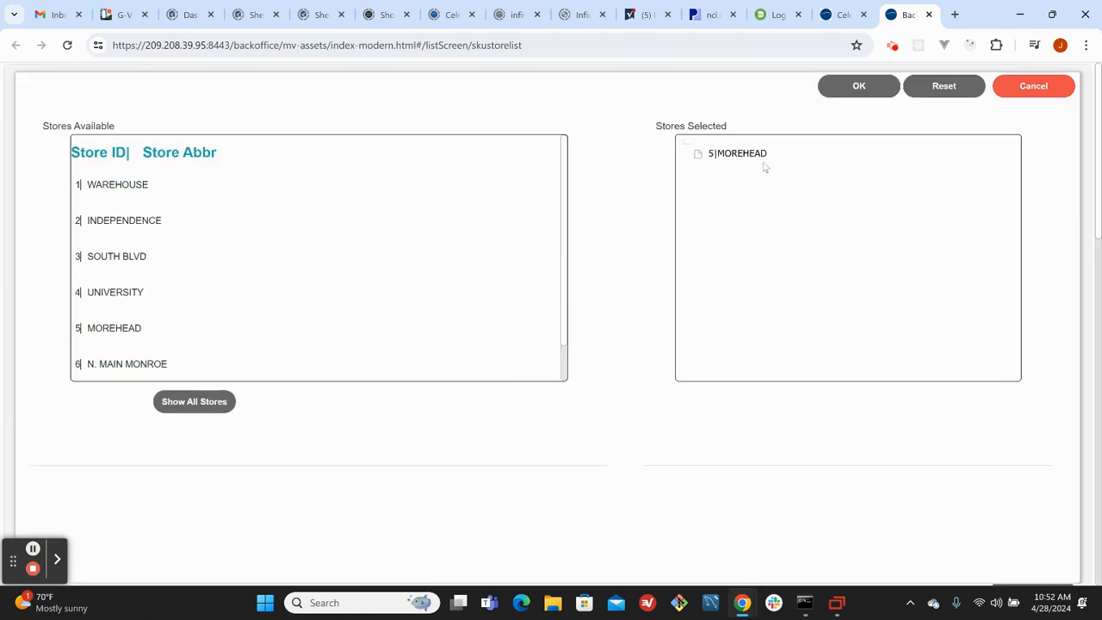
pyautogui.click(868, 88)
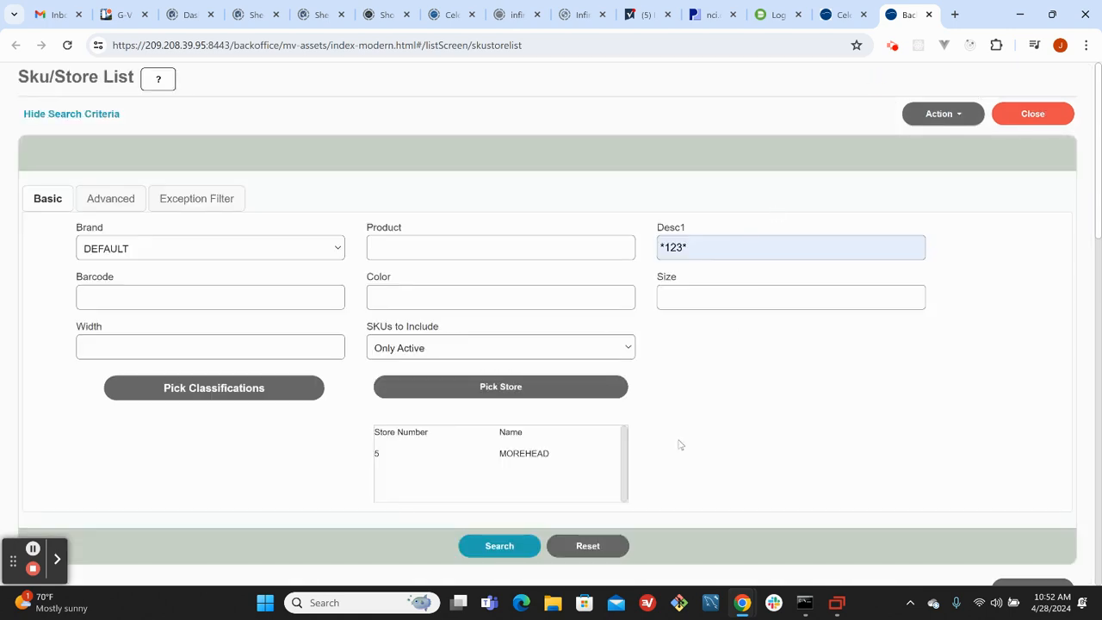
pyautogui.click(496, 548)
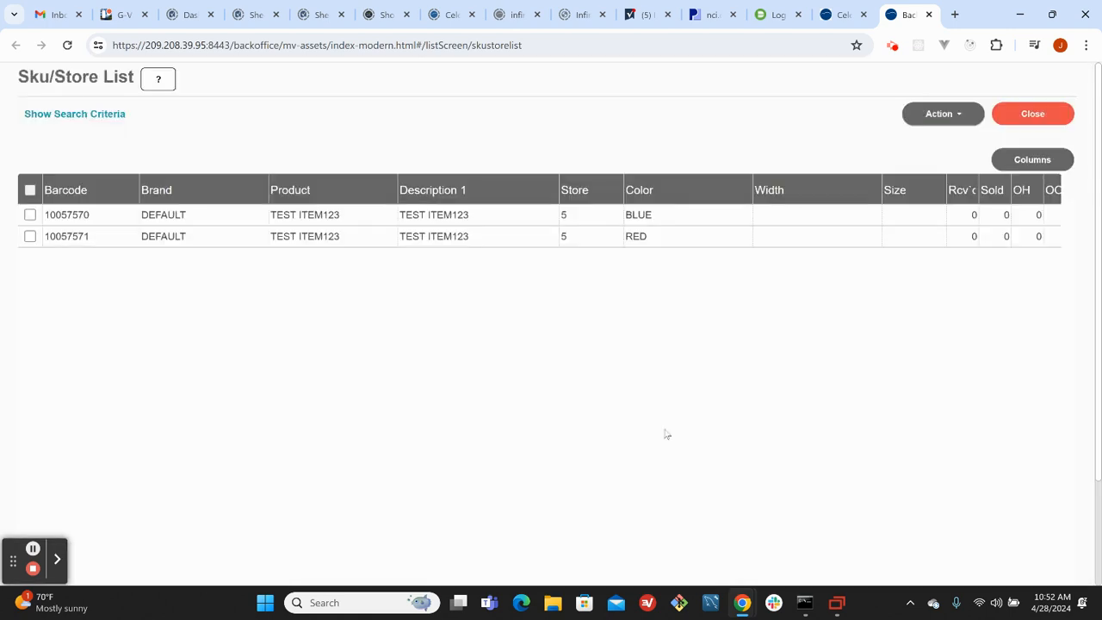
# Select the BLUE and RED SKUs of store 5 and open them in Sku Bulk Change
pyautogui.click(634, 216)
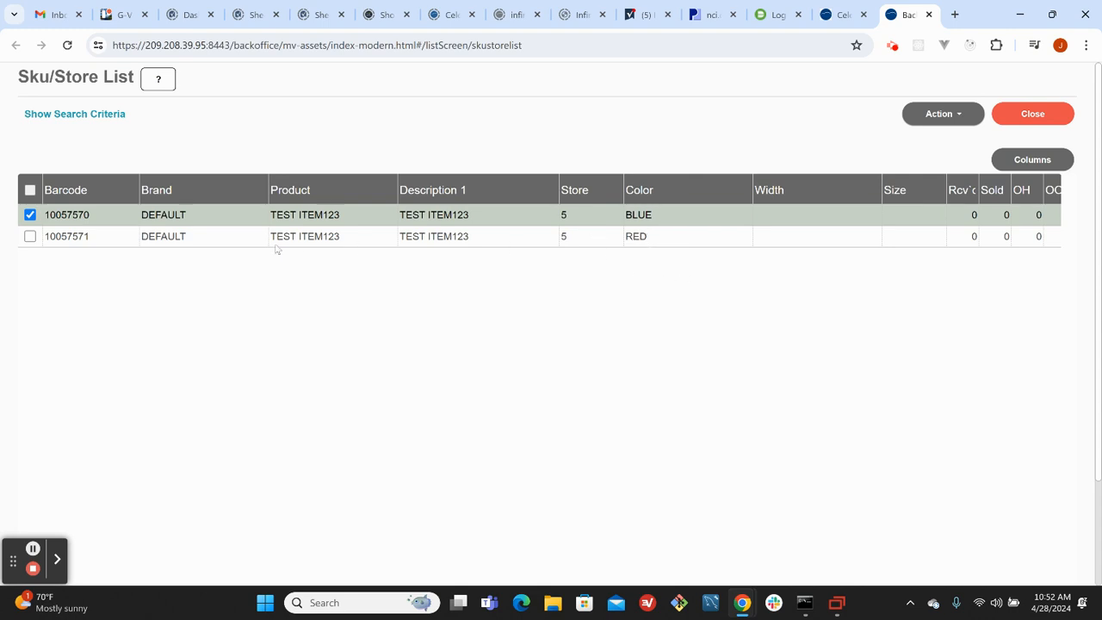
pyautogui.click(29, 236)
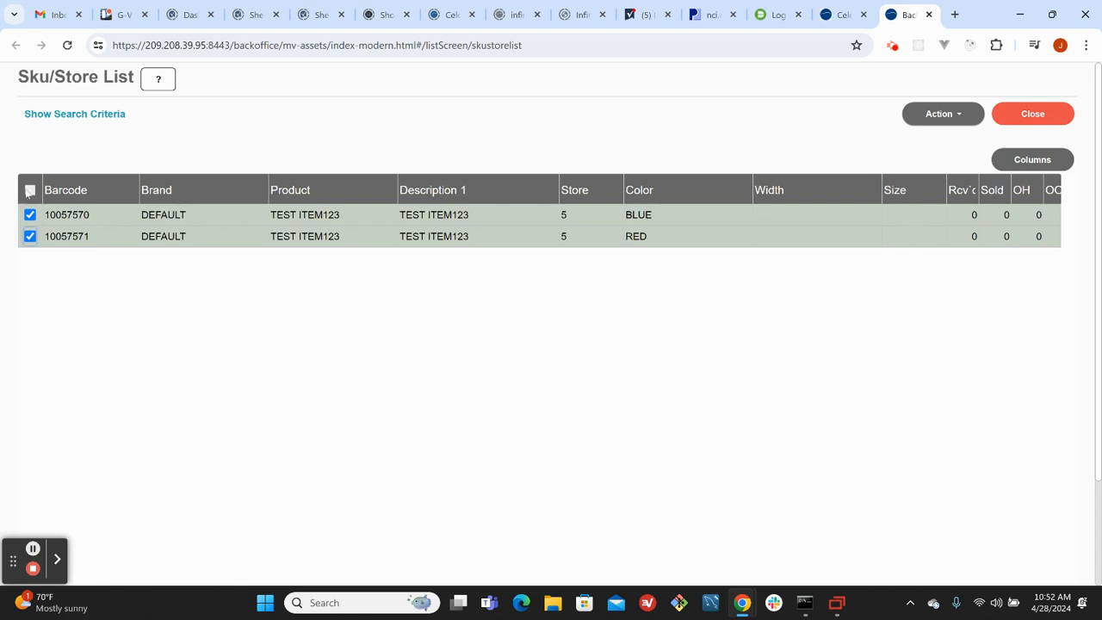
pyautogui.click(30, 188)
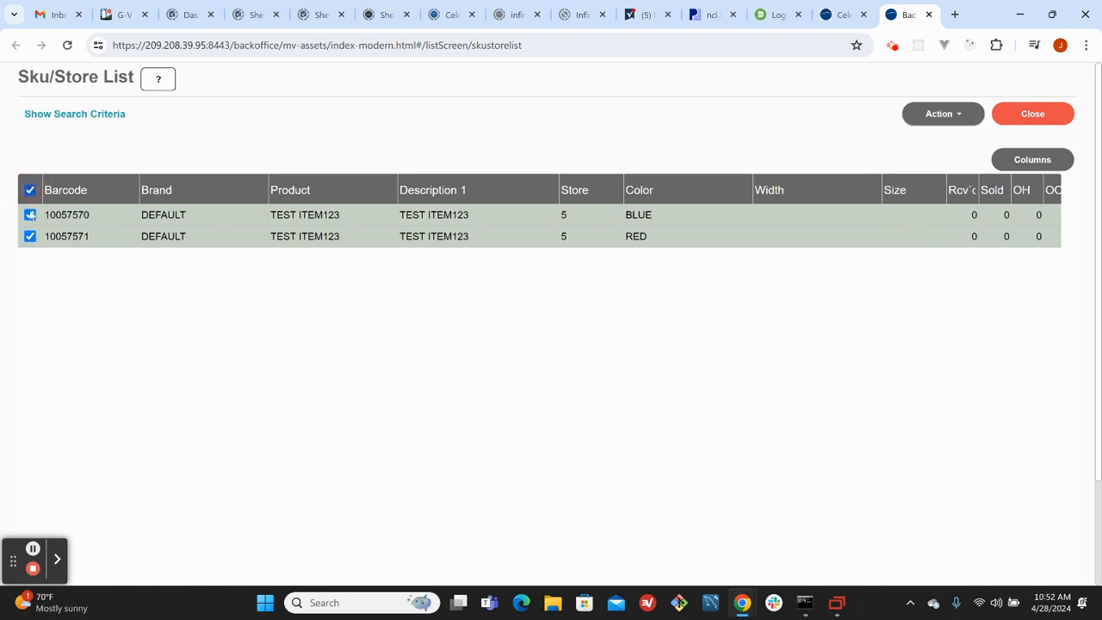
pyautogui.click(958, 114)
pyautogui.click(949, 144)
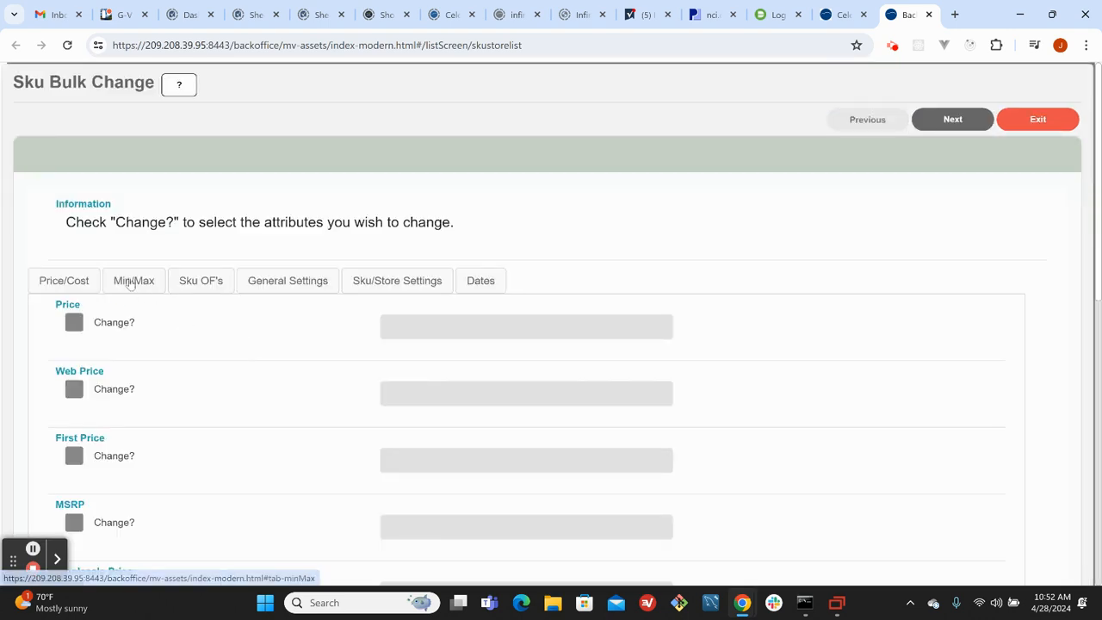
# Mark Model Stock Qty for change among the Min/Max attributes, set it to 2, and save the bulk change
pyautogui.click(134, 281)
pyautogui.click(73, 458)
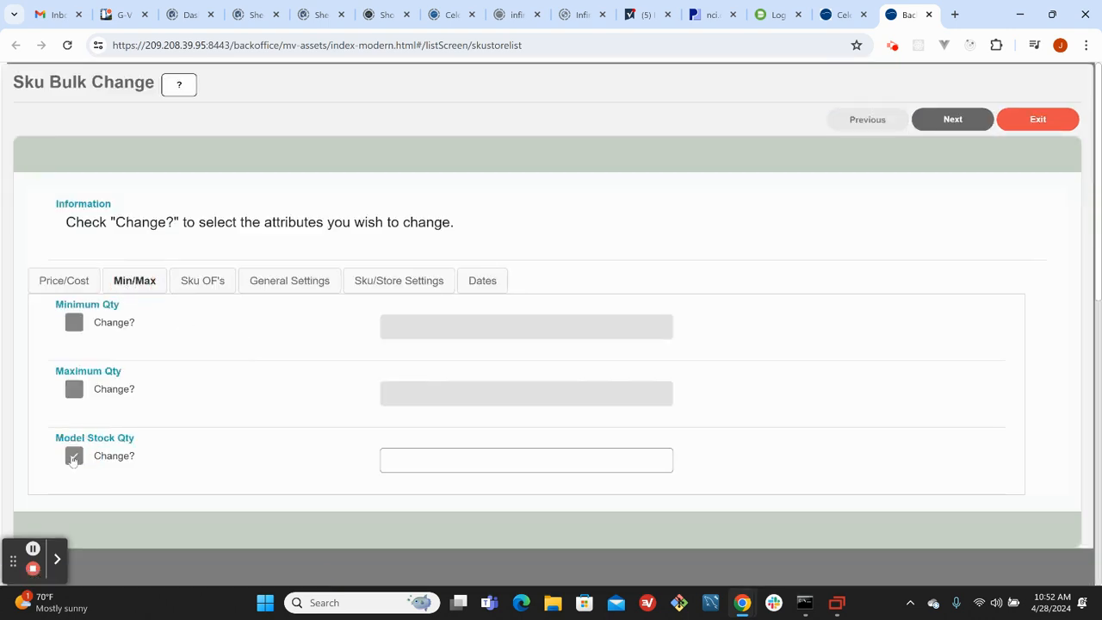
pyautogui.click(428, 455)
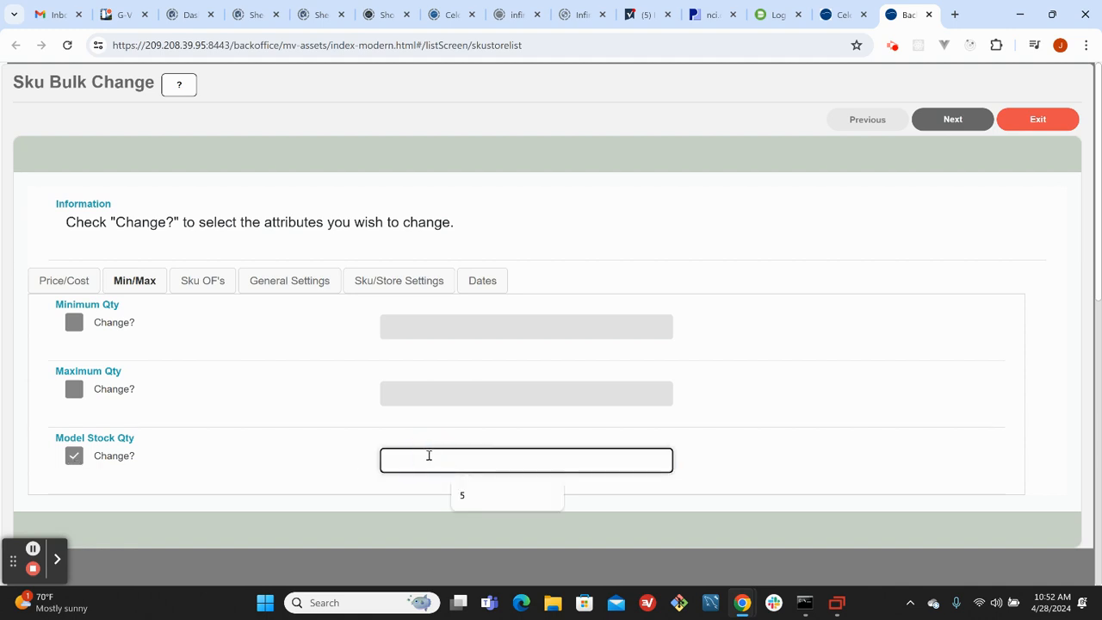
pyautogui.write('2')
pyautogui.click(848, 356)
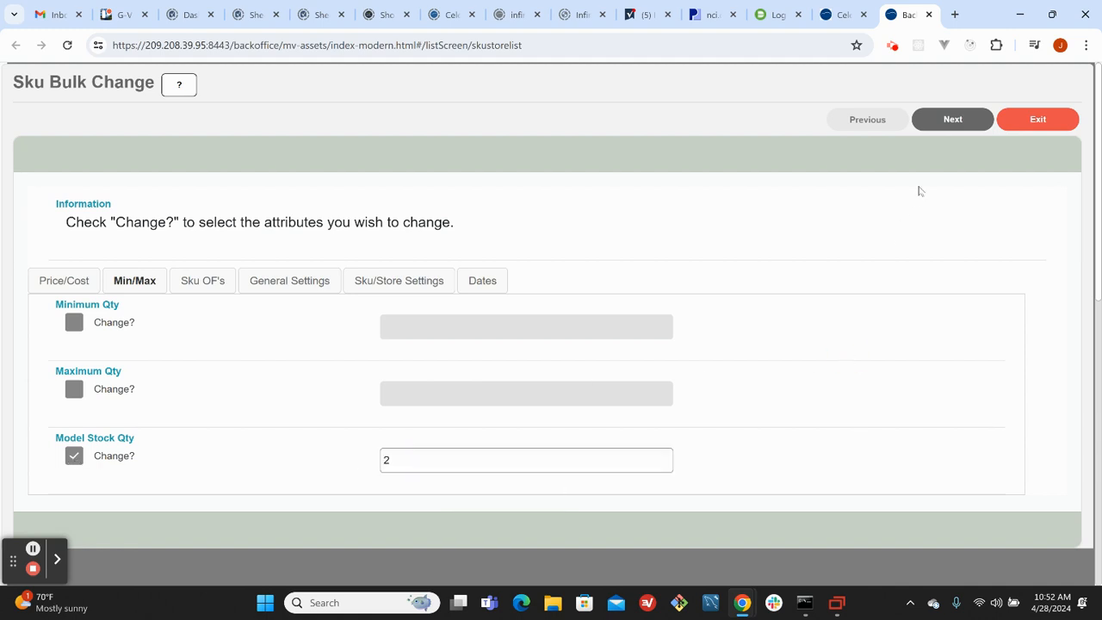
pyautogui.click(953, 120)
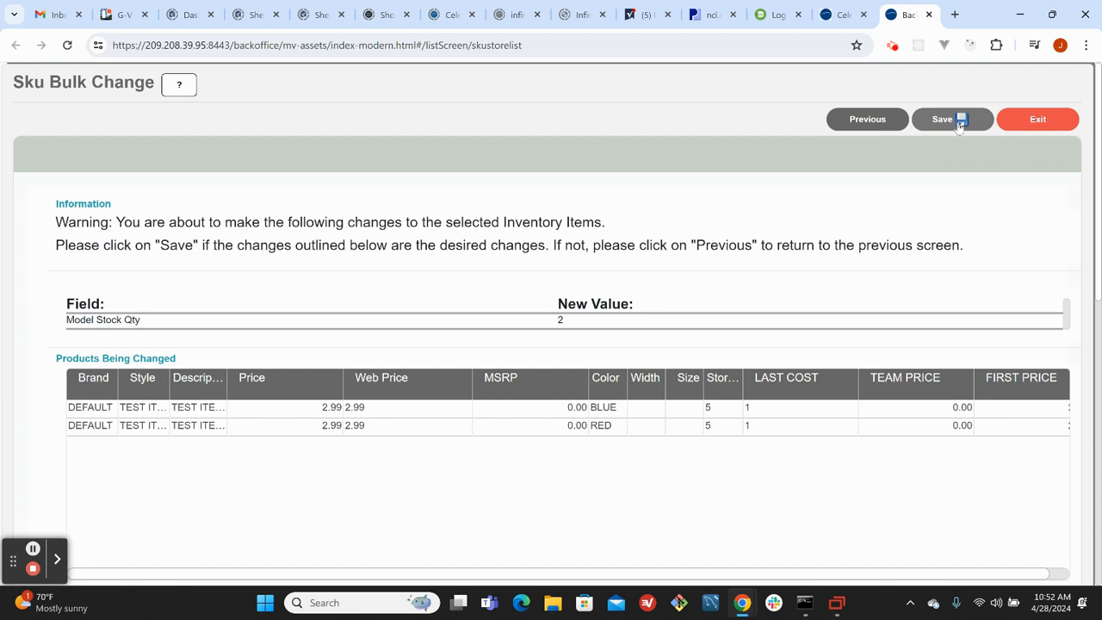
pyautogui.click(961, 120)
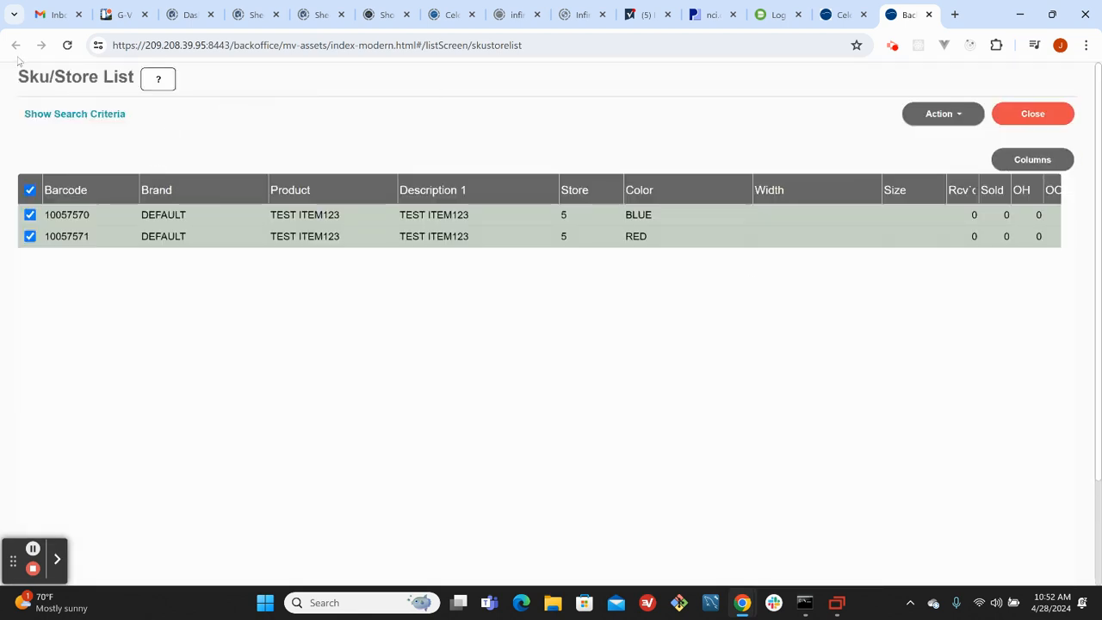
# Reload the Sku/Store List and search all stores for brand DEFAULT with Desc1 *123*
pyautogui.click(73, 52)
pyautogui.click(217, 248)
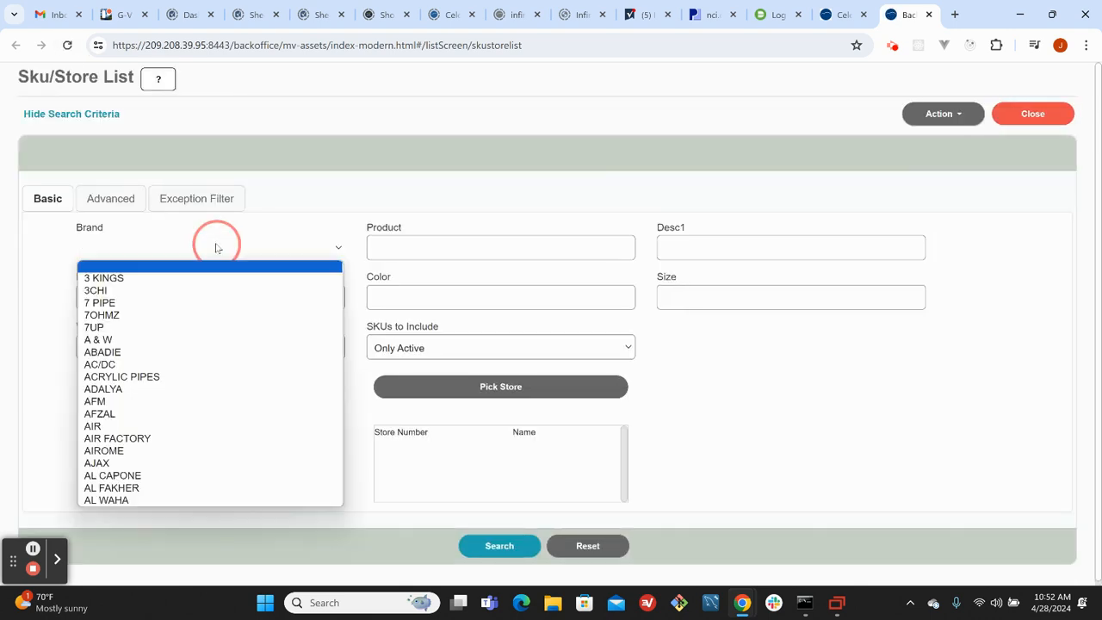
pyautogui.write('def')
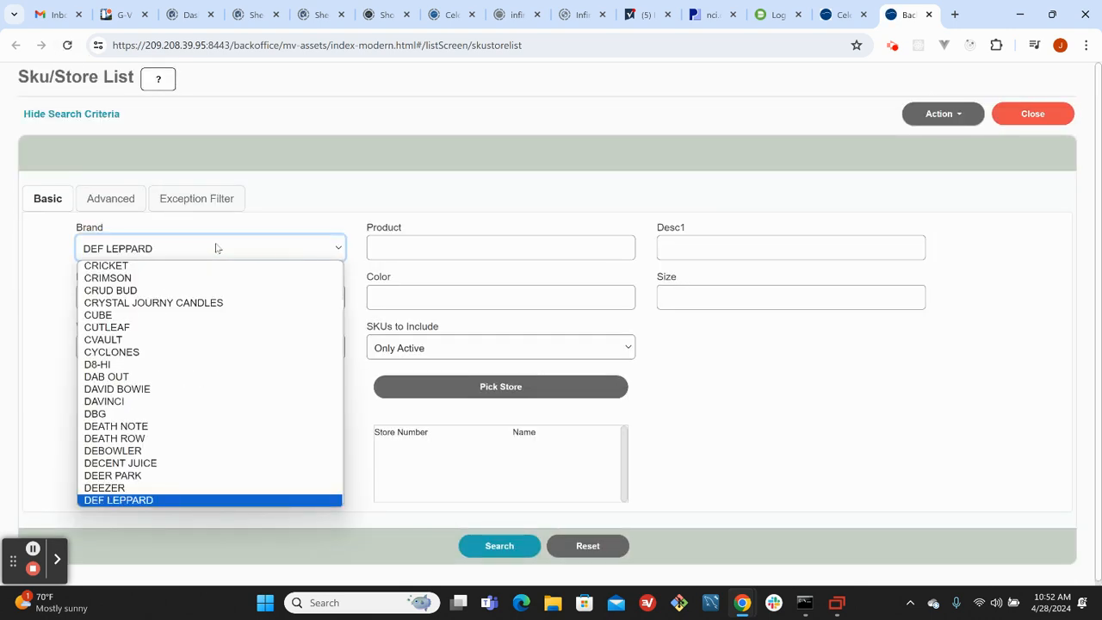
pyautogui.press('Down')
pyautogui.press('Return')
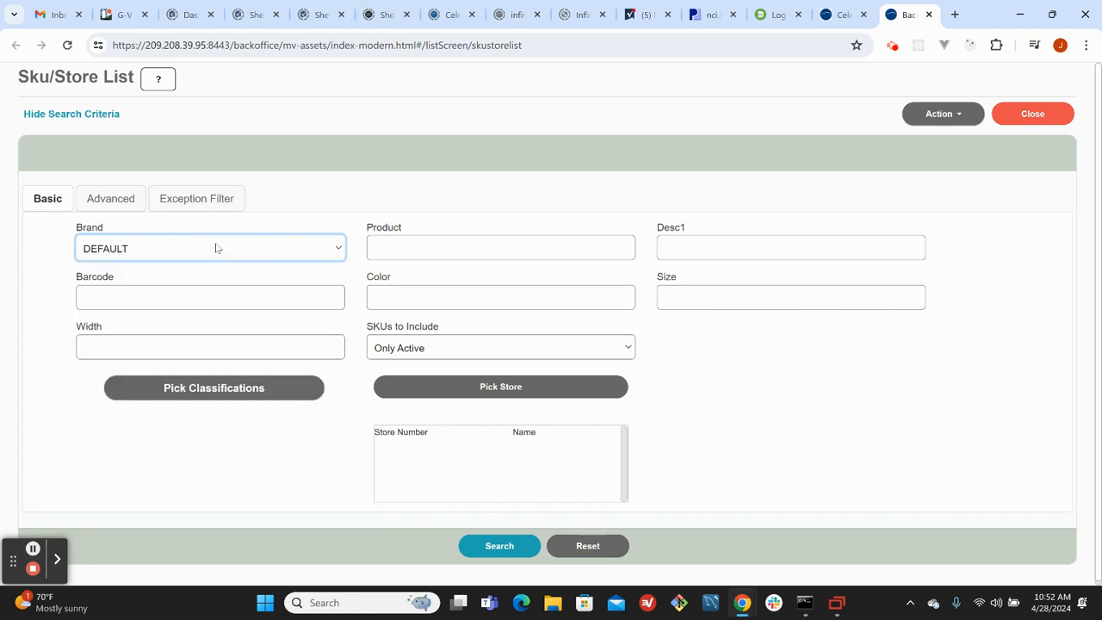
pyautogui.click(709, 246)
pyautogui.click(746, 310)
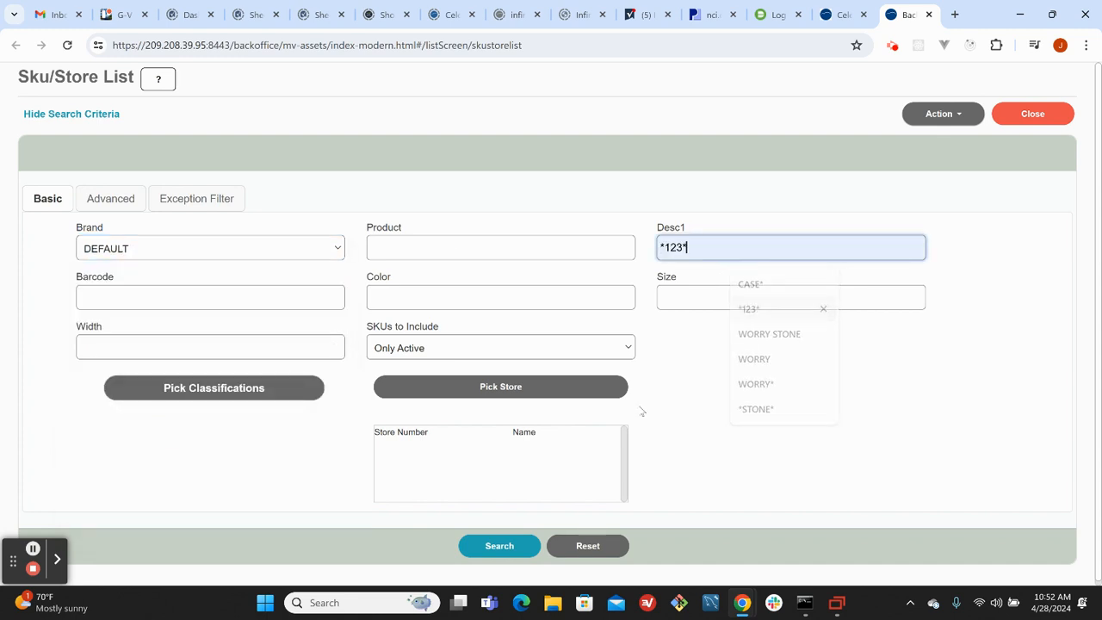
pyautogui.click(511, 552)
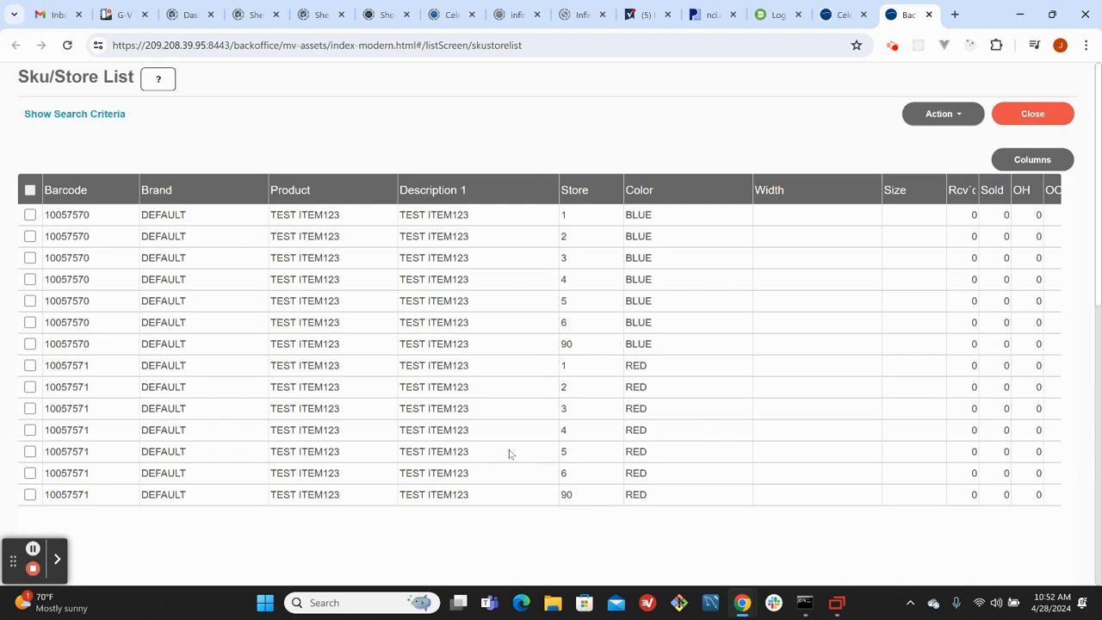
# Check in the column selection whether Model Stock is included in the Sku/Store List
pyautogui.click(1033, 158)
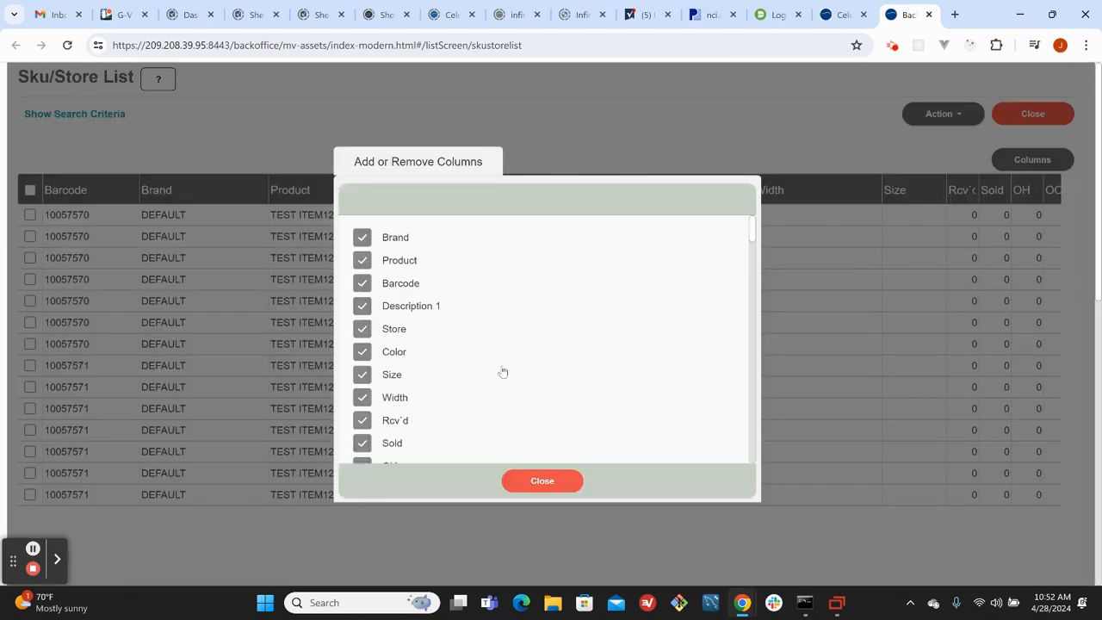
pyautogui.scroll(-3, 502, 370)
pyautogui.scroll(-5, 502, 365)
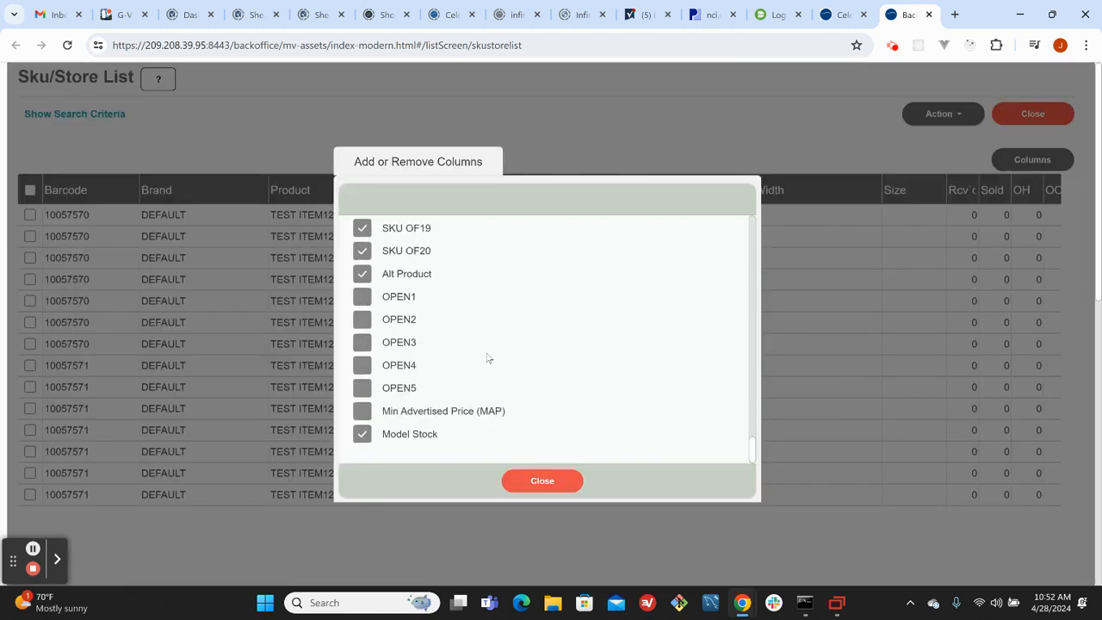
pyautogui.click(529, 481)
# Compare the Model Stock values of the BLUE and RED SKUs across stores and select the store 5 BLUE row to identify it
pyautogui.scroll(-2, 406, 536)
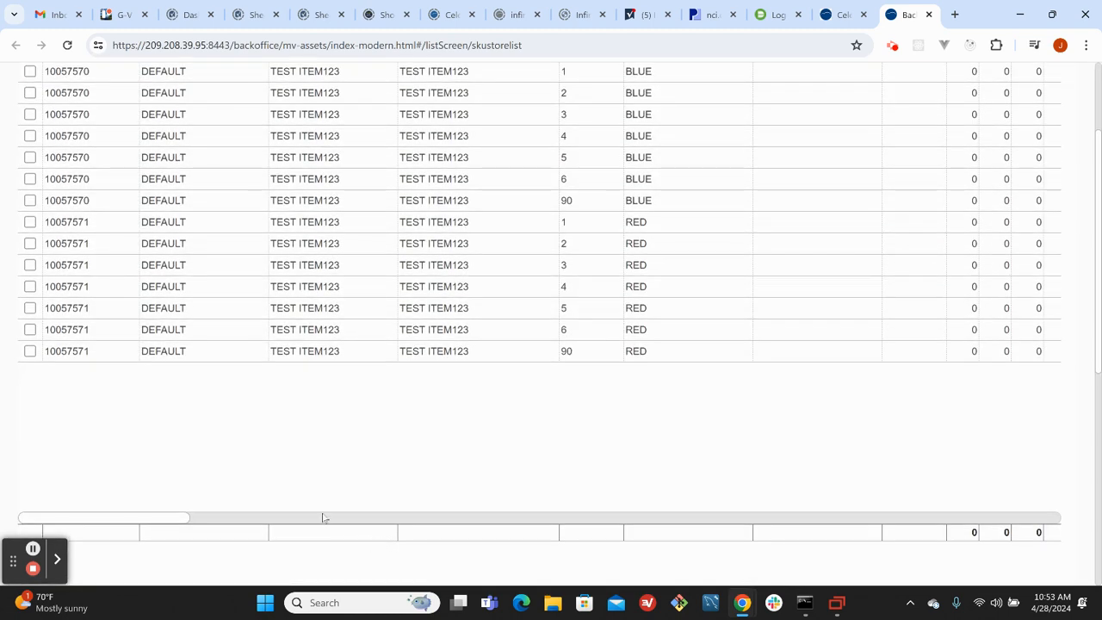
pyautogui.moveTo(190, 523); pyautogui.dragTo(1099, 504)
pyautogui.scroll(1, 1023, 401)
pyautogui.click(1042, 384)
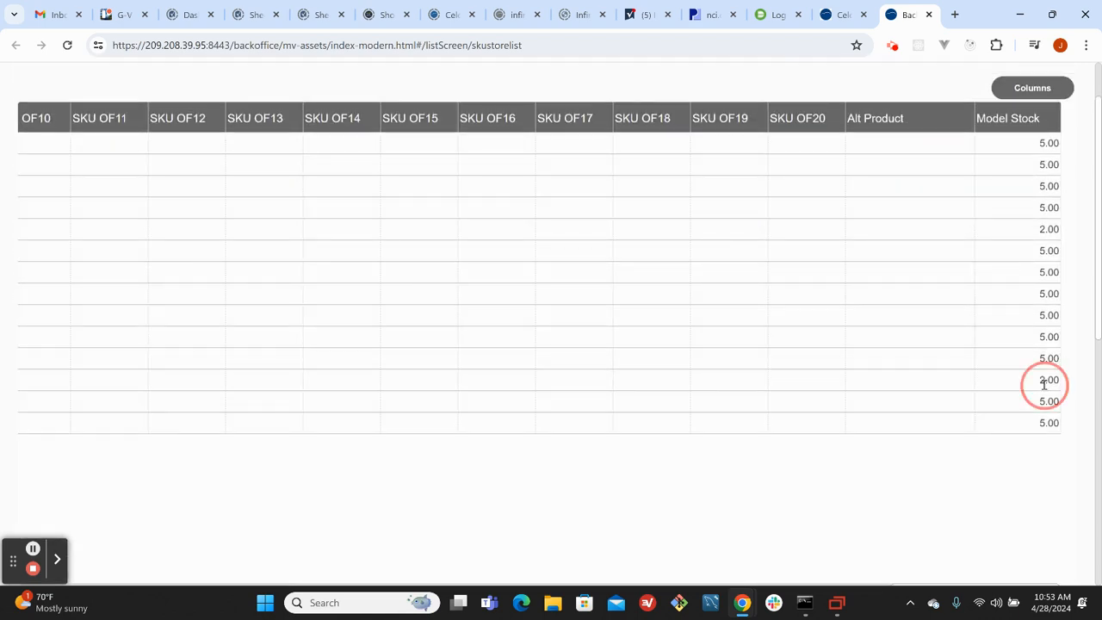
pyautogui.moveTo(1040, 380); pyautogui.dragTo(1064, 377)
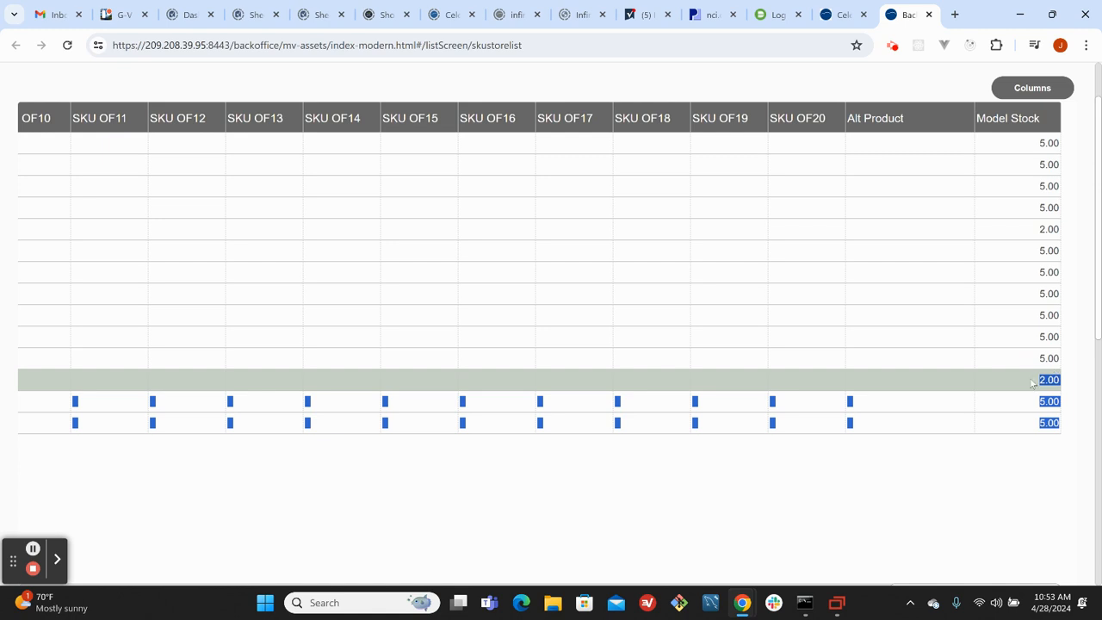
pyautogui.click(1034, 383)
pyautogui.moveTo(1024, 229); pyautogui.dragTo(1063, 227)
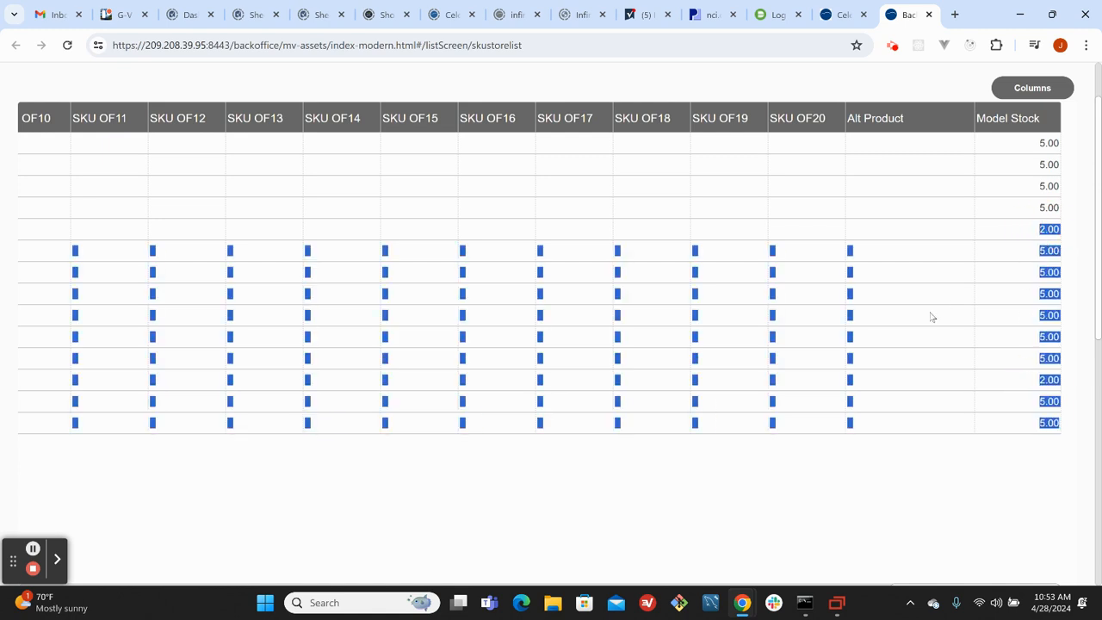
pyautogui.click(1018, 229)
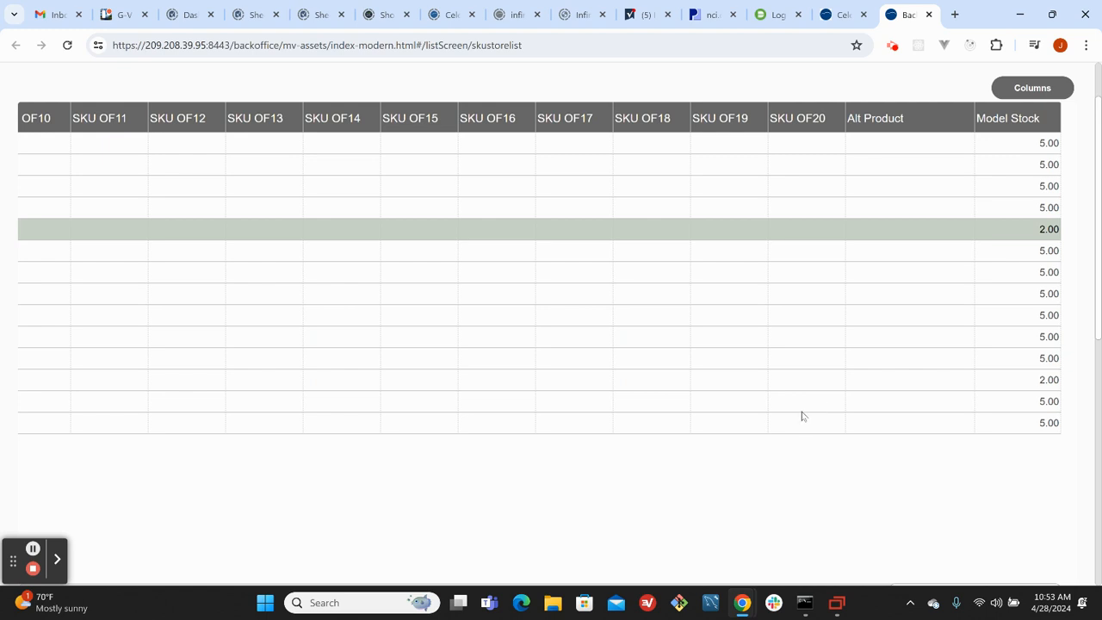
pyautogui.scroll(-1, 889, 452)
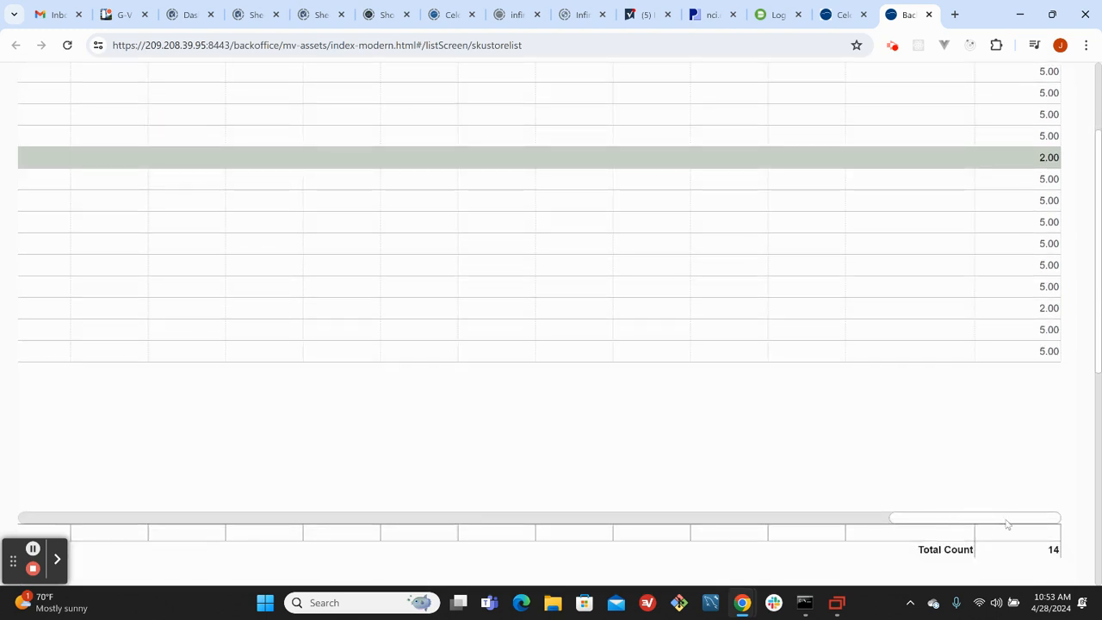
pyautogui.moveTo(1007, 519); pyautogui.dragTo(40, 477)
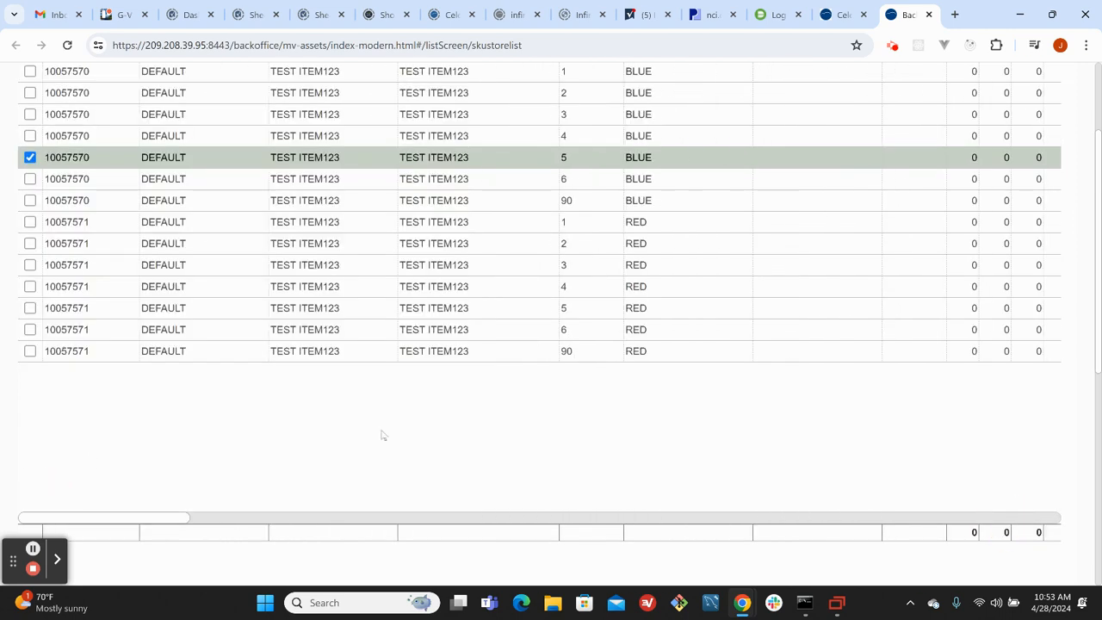
# Show the search criteria again, then glance at the Stratus Enterprise dashboard and return to the Sku/Store List
pyautogui.scroll(2, 383, 435)
pyautogui.click(82, 114)
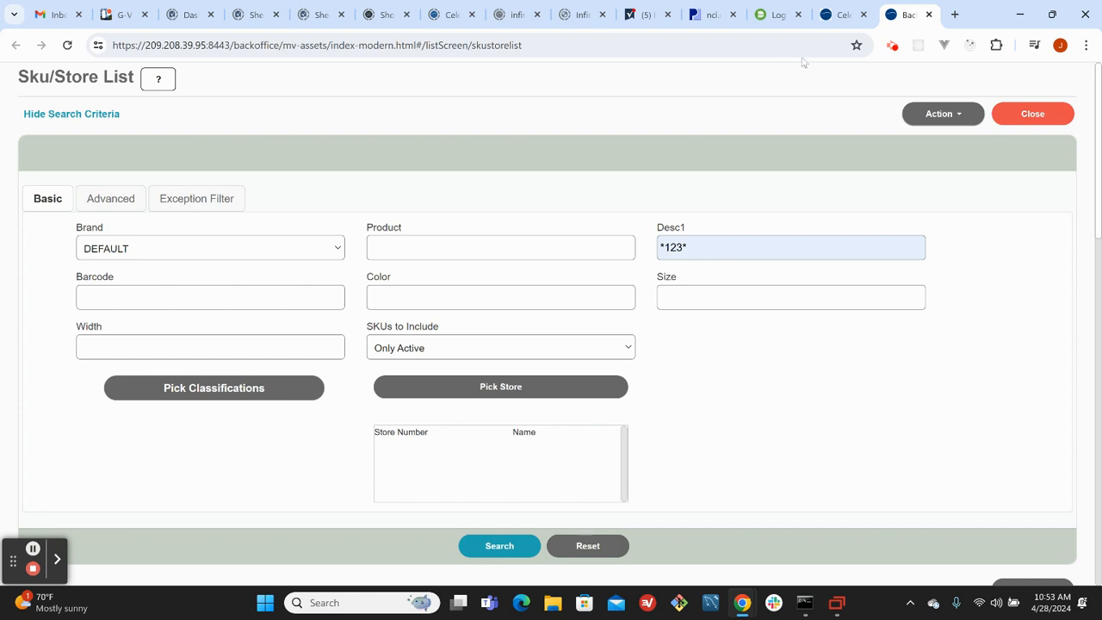
pyautogui.click(826, 19)
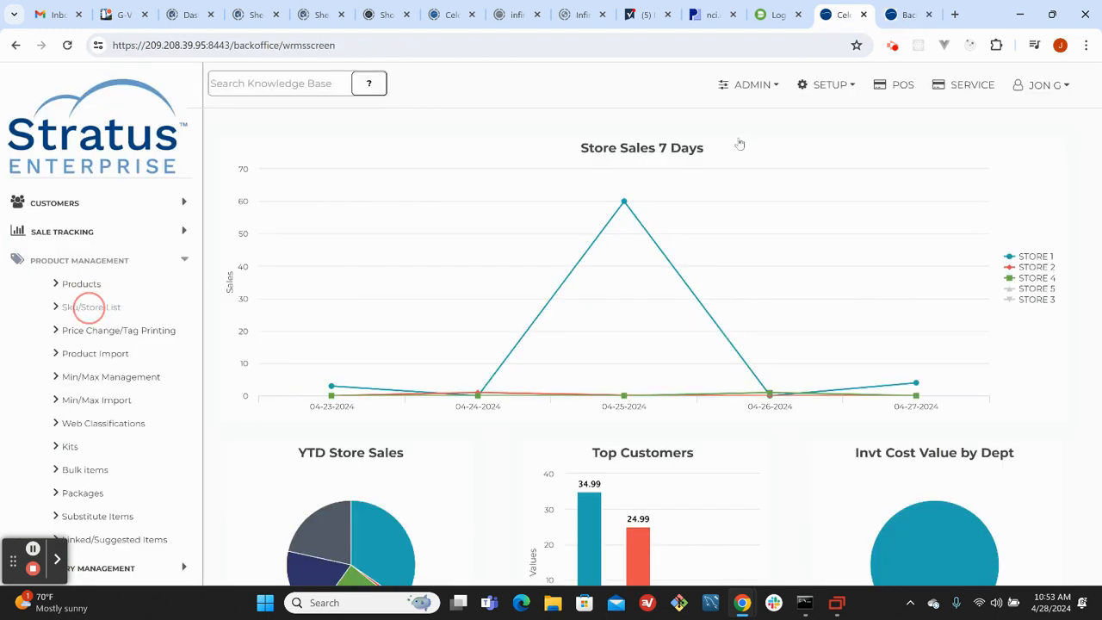
pyautogui.click(918, 18)
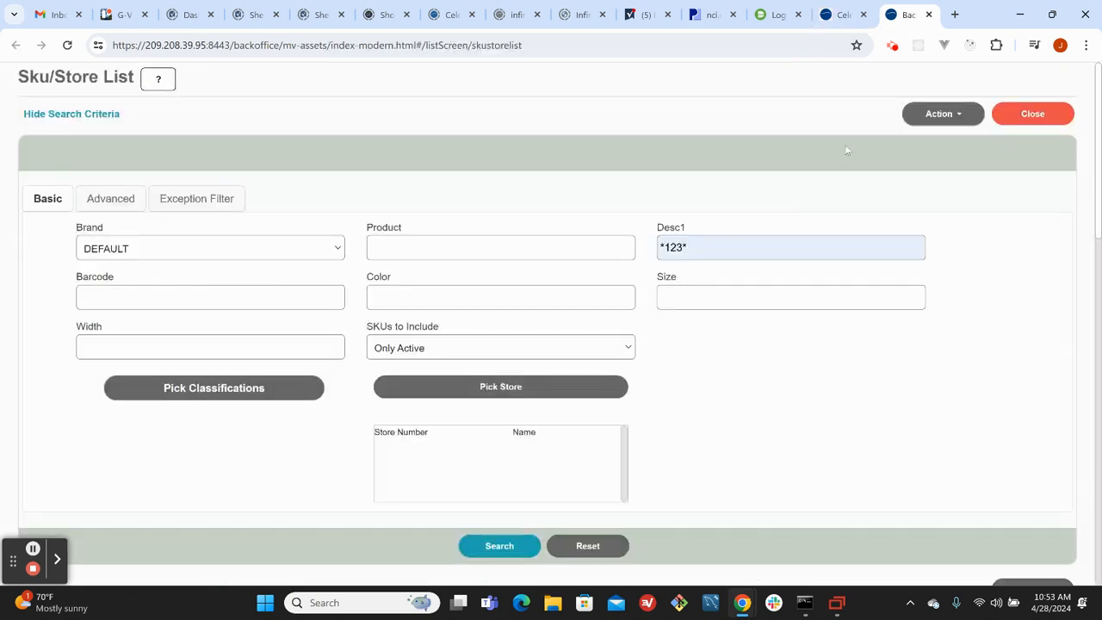